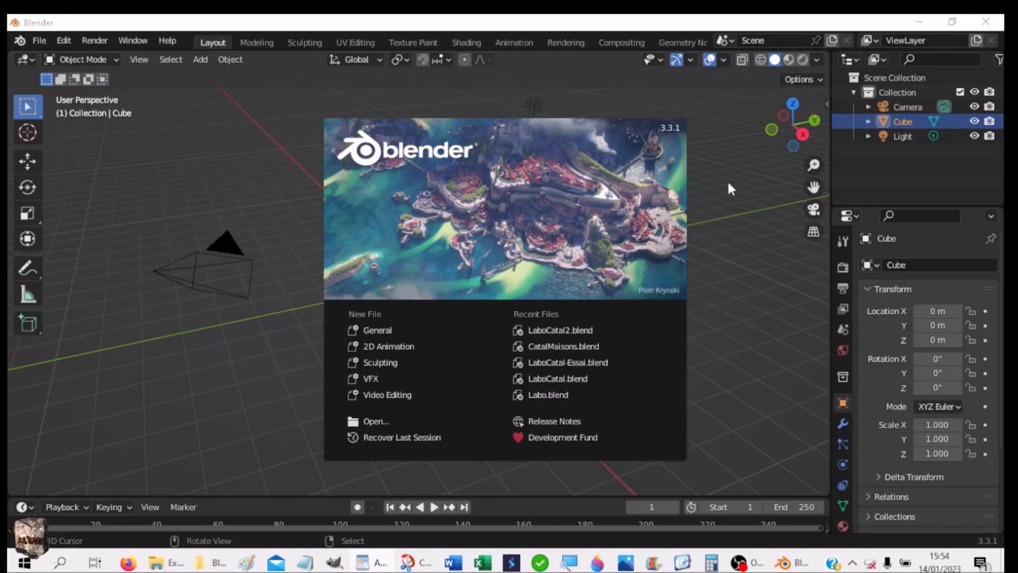
# - Dismiss the start-up splash and delete the default cube from the scene
pyautogui.click(728, 184)
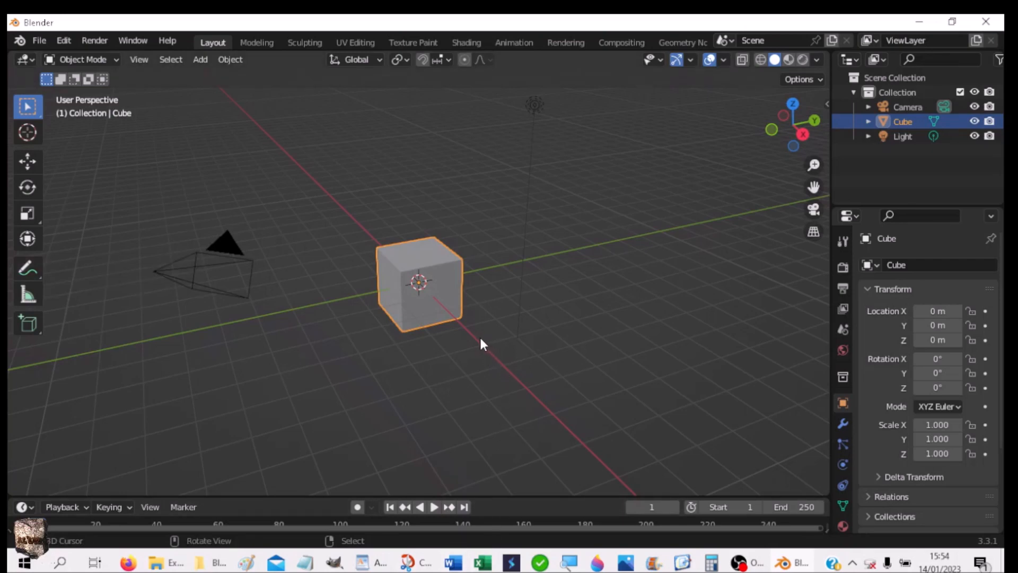
pyautogui.press('x')
pyautogui.click(415, 316)
# - In top view, add a mesh circle with a radius of 2 m at the origin
pyautogui.moveTo(568, 318); pyautogui.dragTo(554, 403, button='middle')
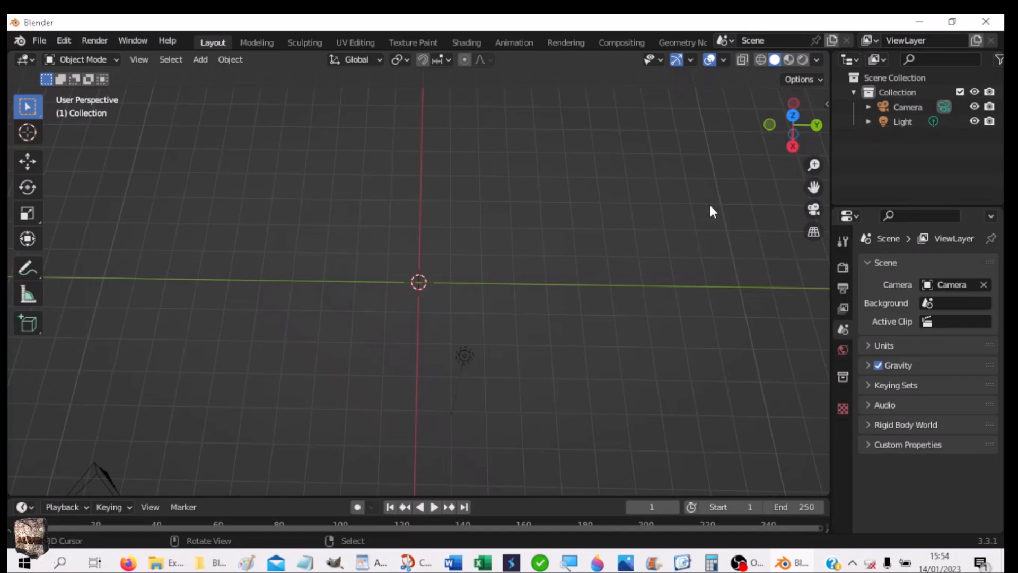
pyautogui.click(794, 114)
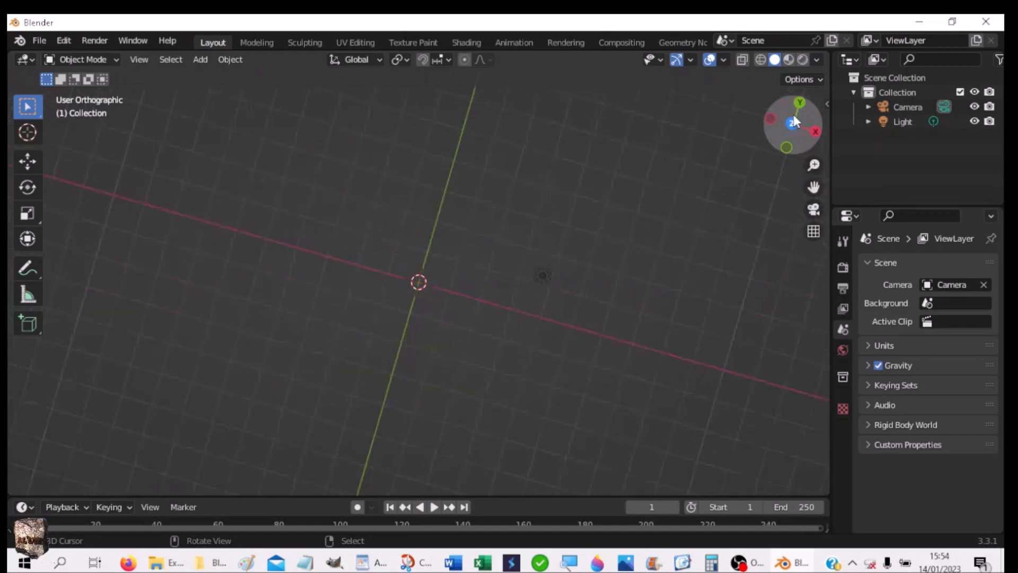
pyautogui.hotkey('shift', 'a')
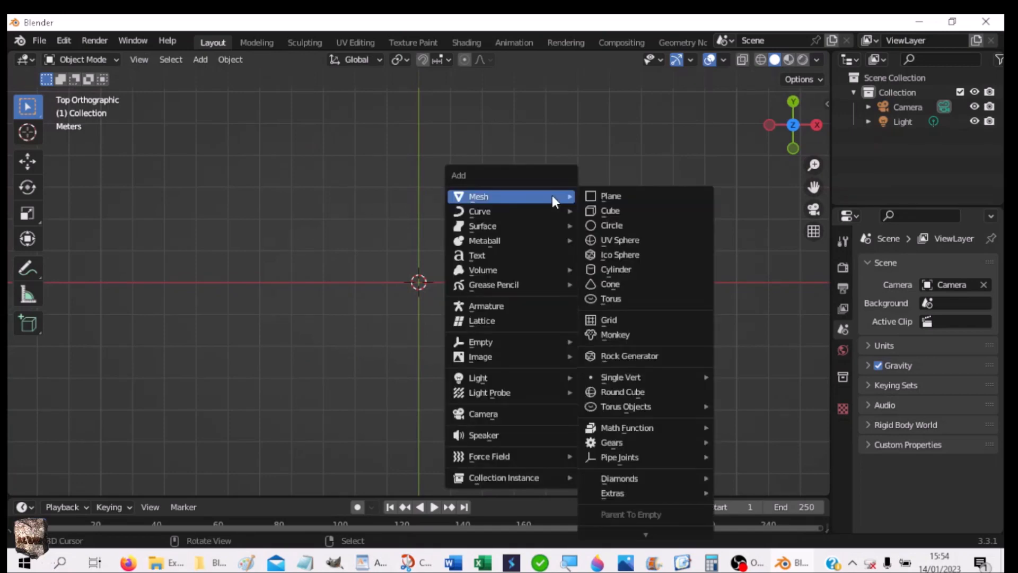
pyautogui.click(611, 225)
pyautogui.click(62, 481)
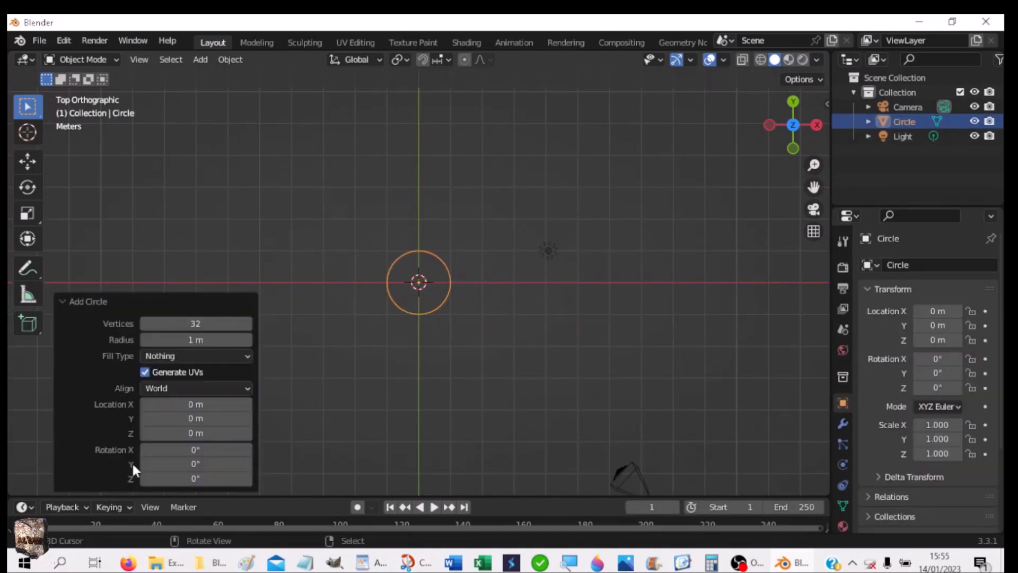
pyautogui.click(194, 340)
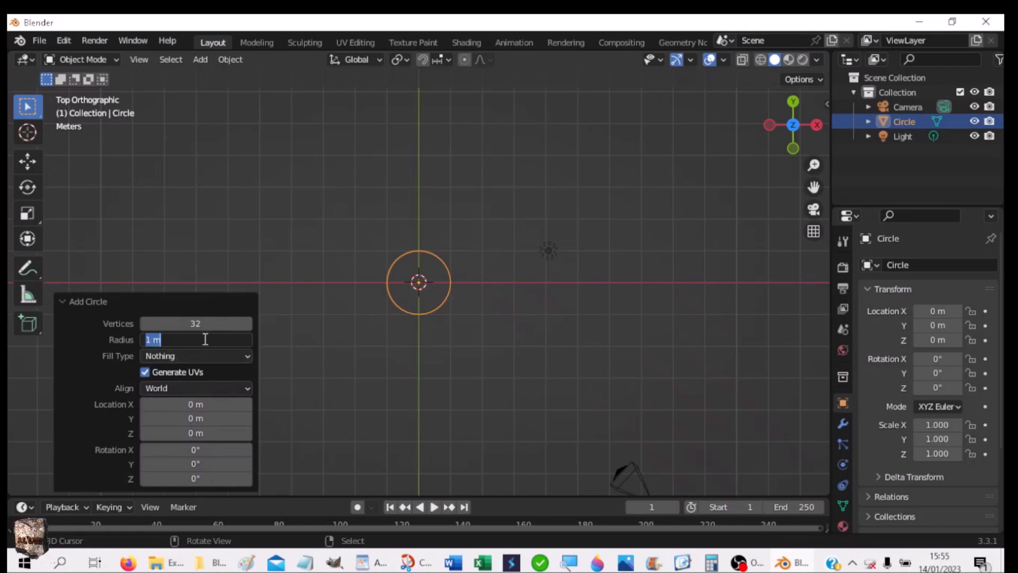
pyautogui.write('2')
pyautogui.press('Return')
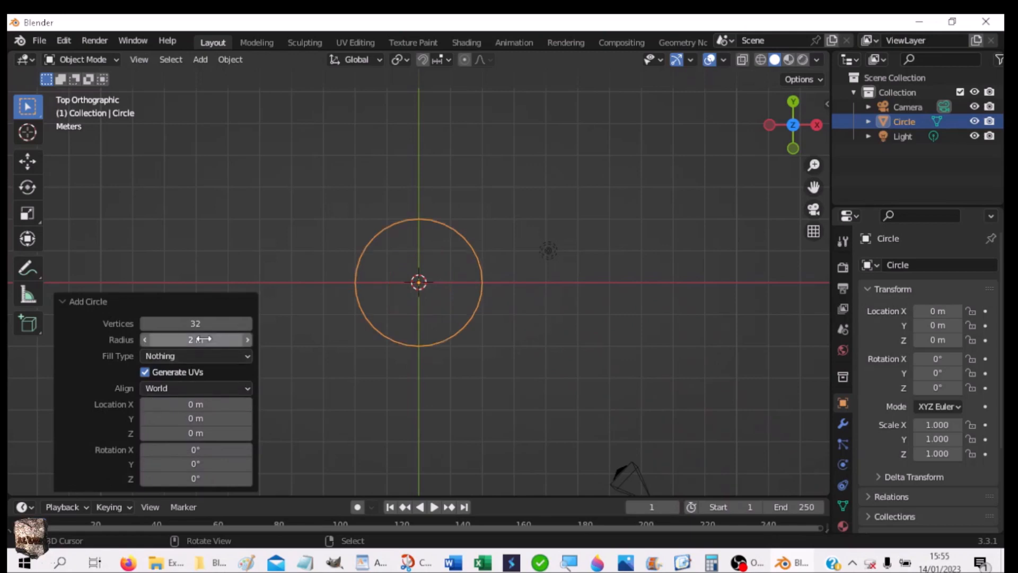
pyautogui.click(672, 256)
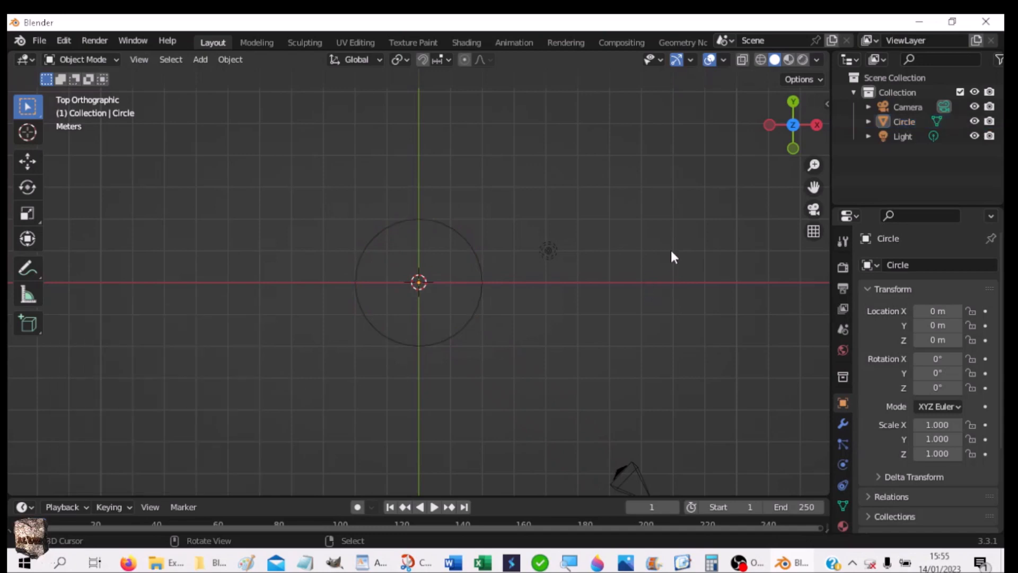
# - Create a new geometry node tree for the circle in the Geometry Nodes workspace and spread its input and output nodes apart
pyautogui.click(464, 243)
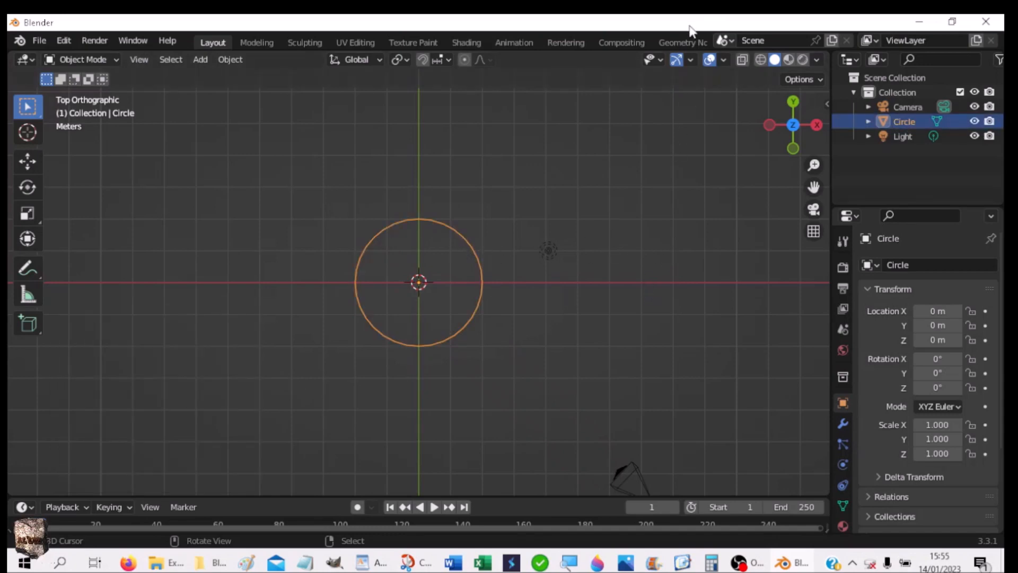
pyautogui.click(682, 43)
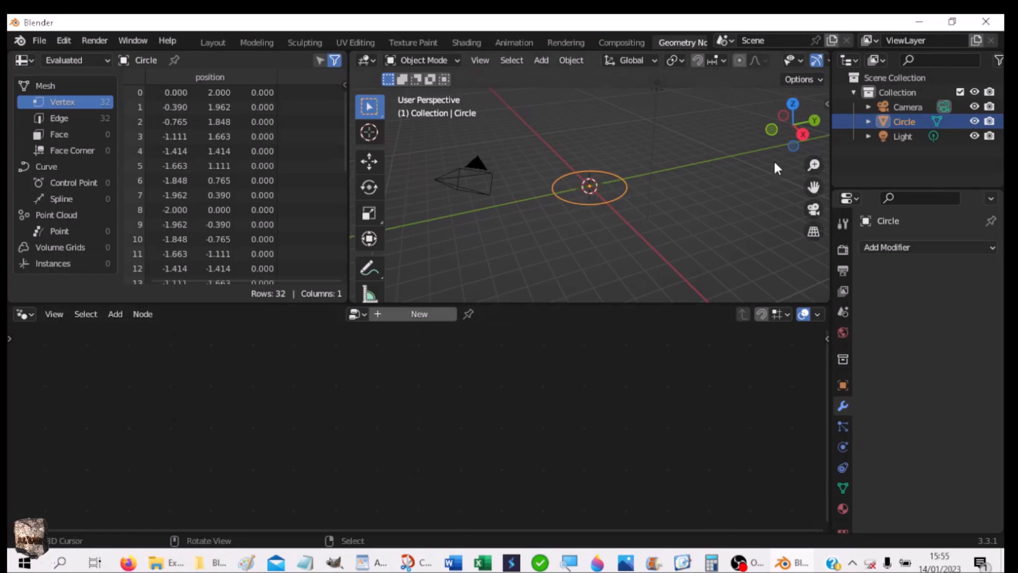
pyautogui.click(792, 104)
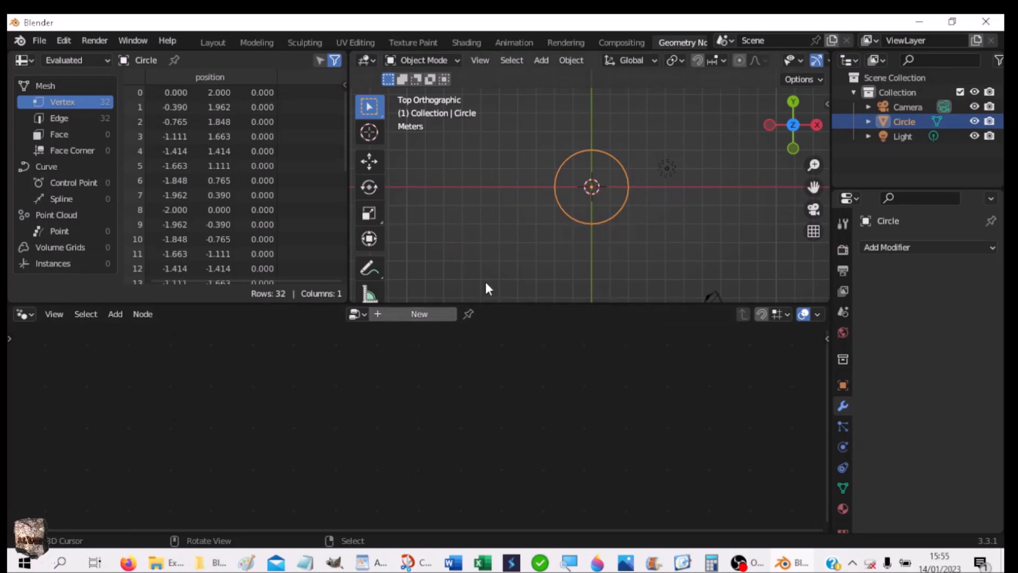
pyautogui.click(415, 312)
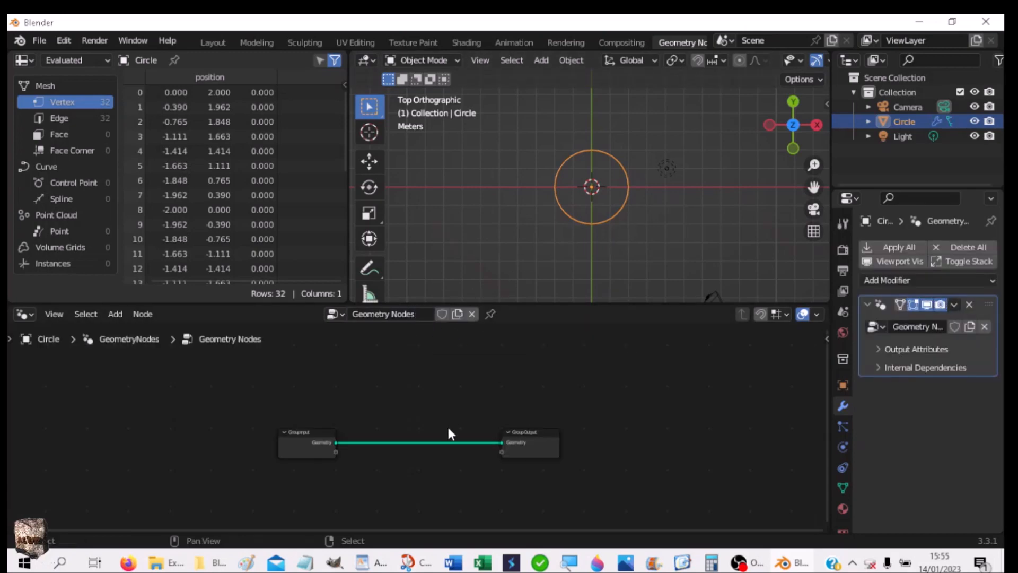
pyautogui.moveTo(300, 435); pyautogui.dragTo(202, 380)
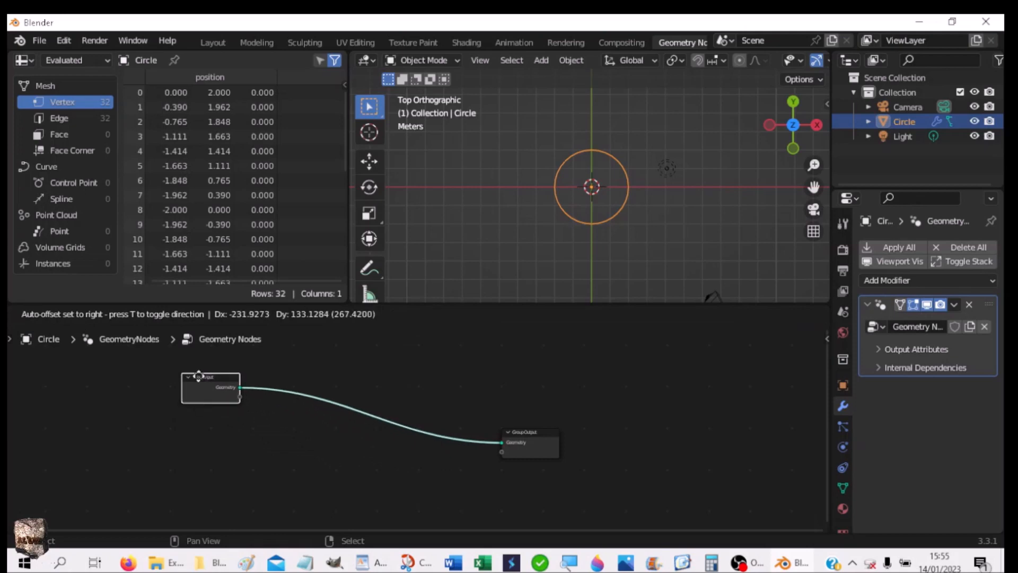
pyautogui.moveTo(531, 437); pyautogui.dragTo(552, 382)
# - Label the Group Input node "CERCLE" and shift it slightly towards the Group Output node
pyautogui.click(225, 378)
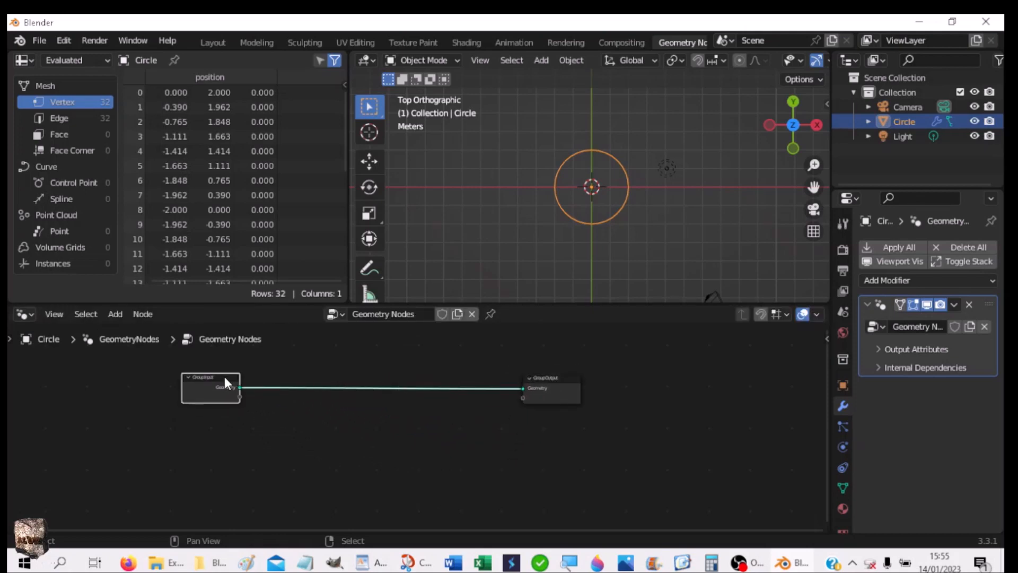
pyautogui.press('n')
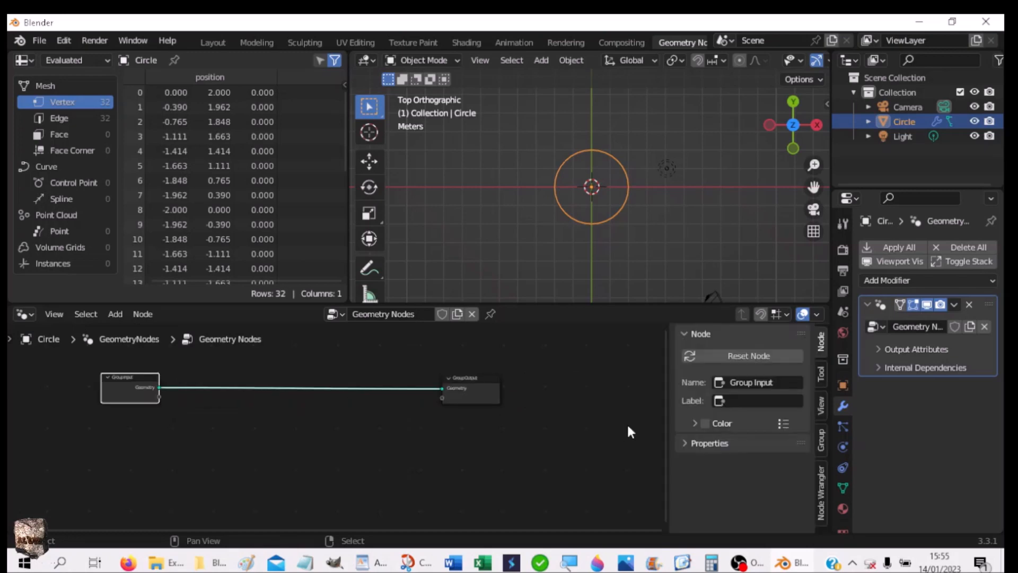
pyautogui.click(734, 399)
pyautogui.write('Gr')
pyautogui.write('RCL')
pyautogui.write('E')
pyautogui.press('Return')
pyautogui.scroll(2, 369, 456)
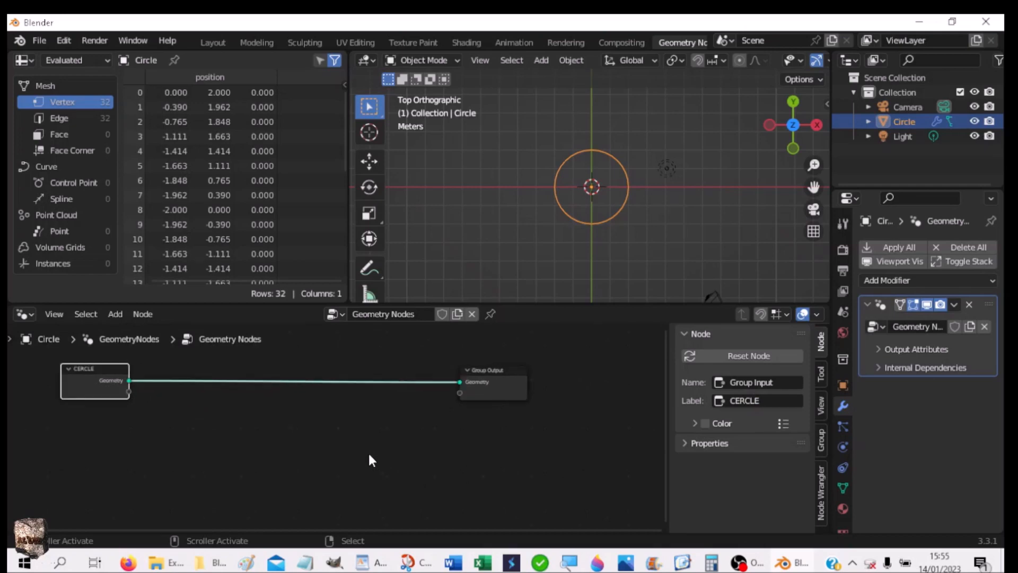
pyautogui.moveTo(100, 376); pyautogui.dragTo(133, 375)
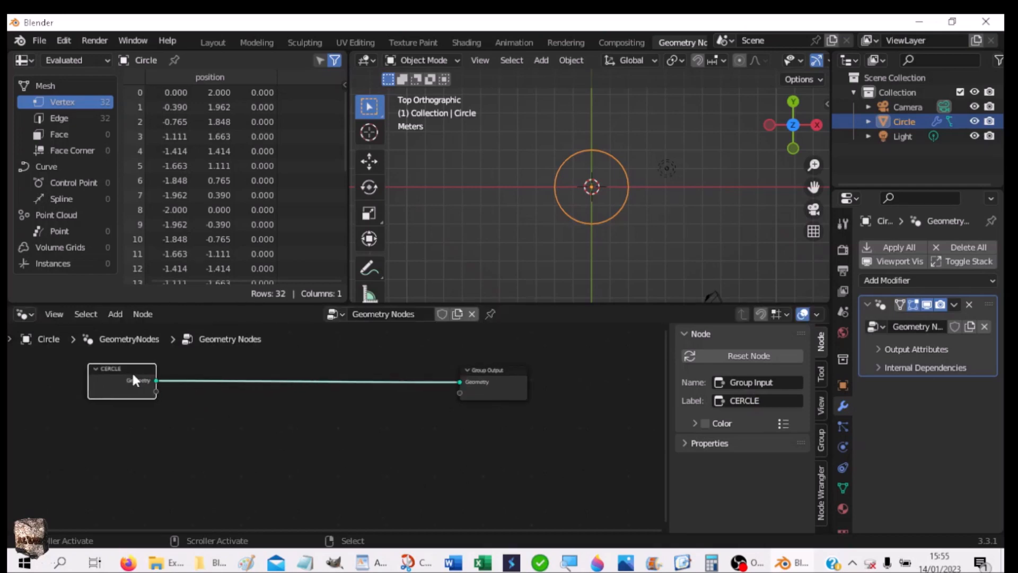
# - Add a Grid mesh primitive node and place it below the CERCLE node
pyautogui.click(139, 424)
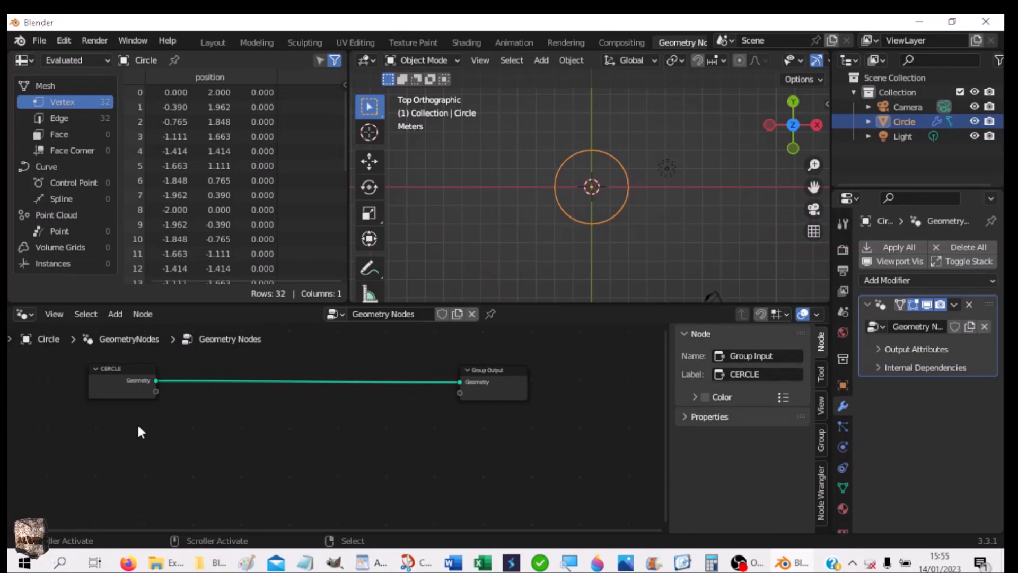
pyautogui.hotkey('shift', 'a')
pyautogui.moveTo(138, 427)
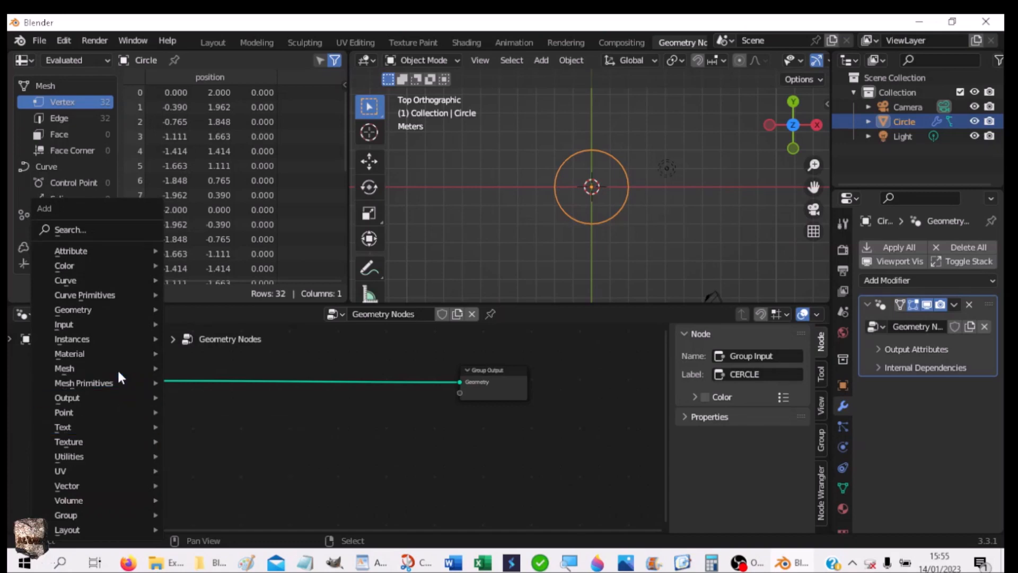
pyautogui.moveTo(117, 382)
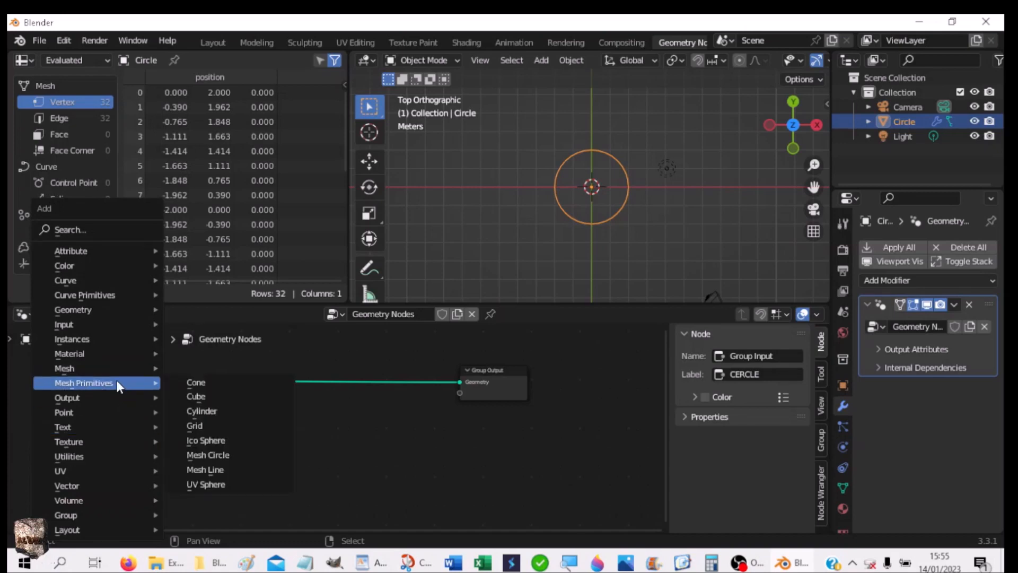
pyautogui.click(197, 423)
pyautogui.click(99, 414)
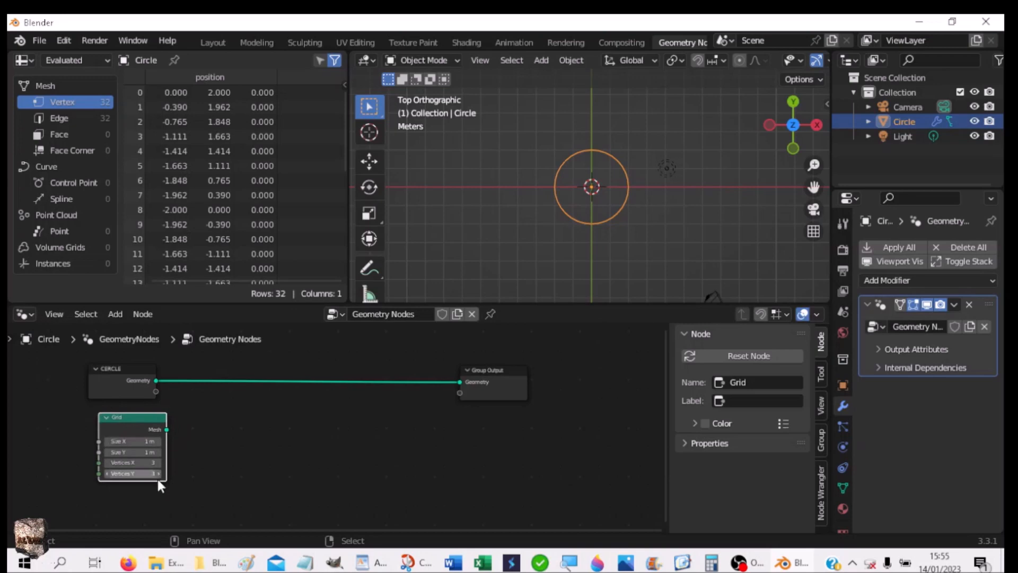
# - Set the Grid node's Size X and Size Y to 2 m and its Vertices X and Vertices Y to 2
pyautogui.click(146, 441)
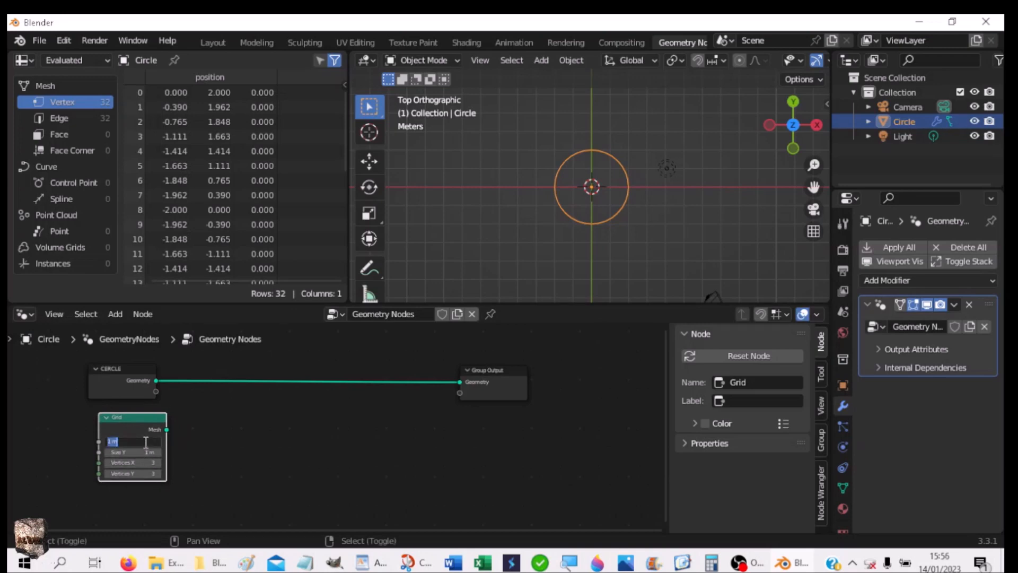
pyautogui.press('Tab')
pyautogui.press('BackSpace')
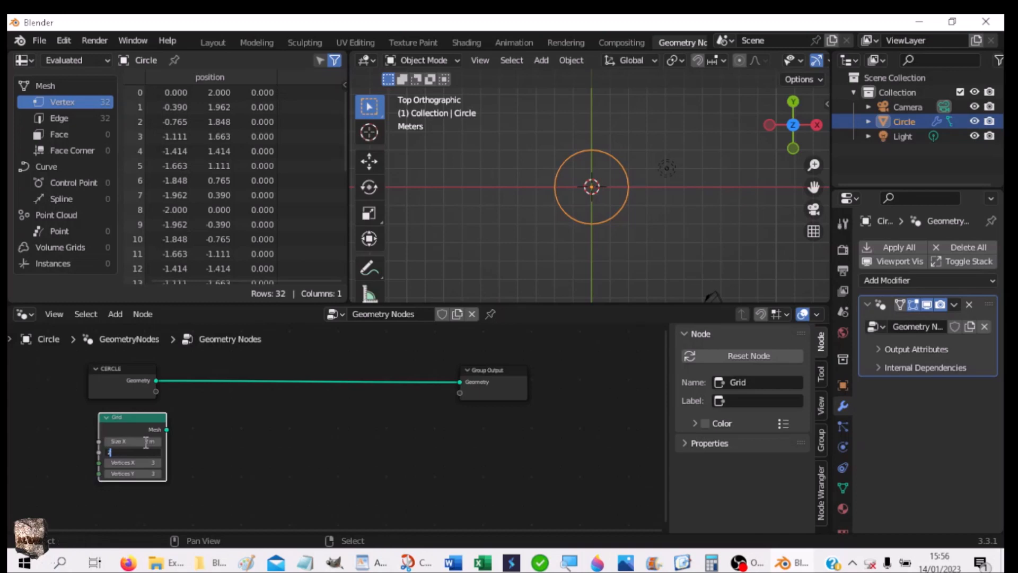
pyautogui.write('2')
pyautogui.press('Tab')
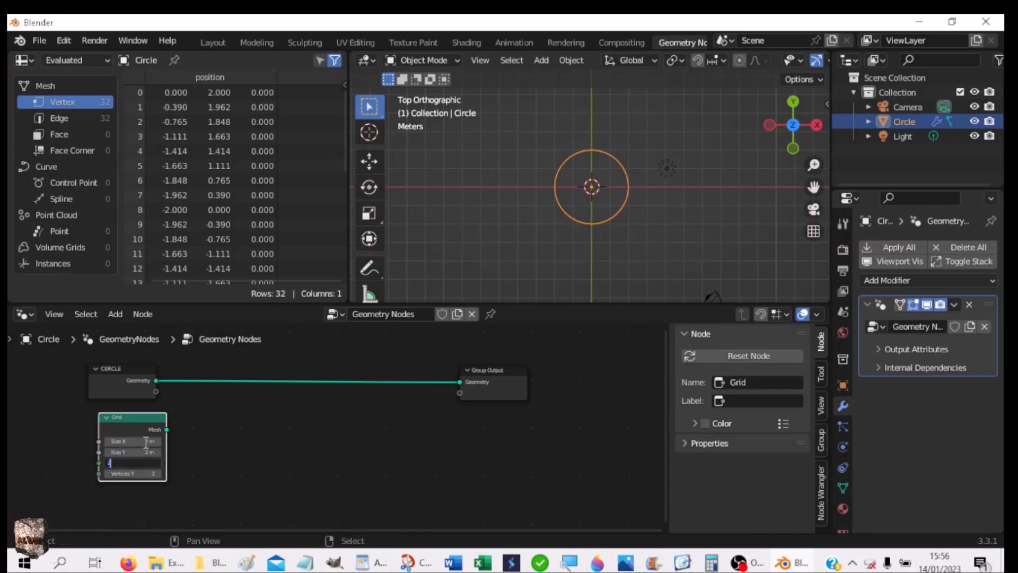
pyautogui.write('2')
pyautogui.press('Tab')
pyautogui.write('2')
pyautogui.press('Return')
# - Label the Grid node "PLAN", enlarge the node editor area and align the node beneath CERCLE
pyautogui.click(749, 400)
pyautogui.write('PL')
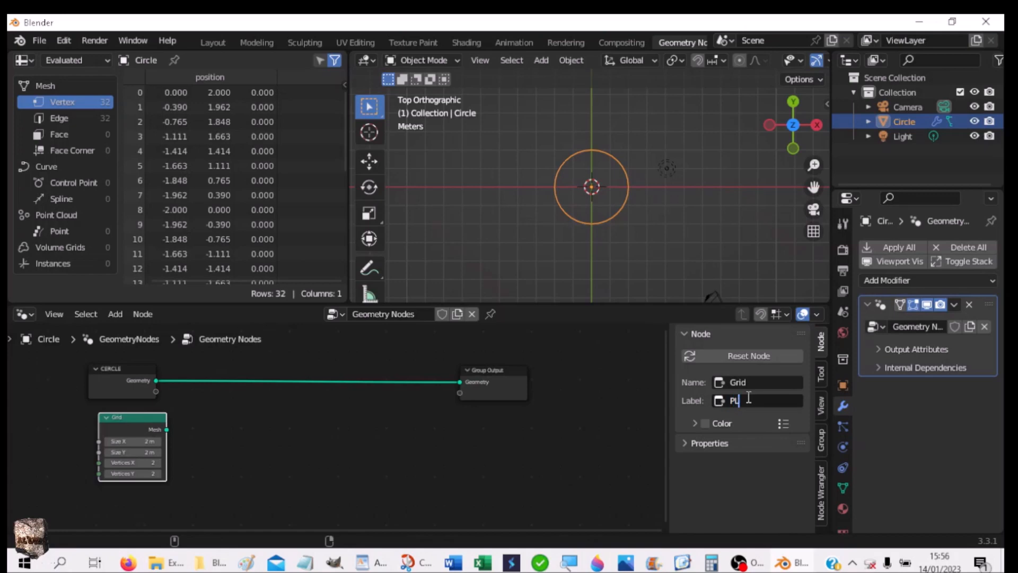
pyautogui.write('AN')
pyautogui.press('Return')
pyautogui.moveTo(515, 304); pyautogui.dragTo(516, 273)
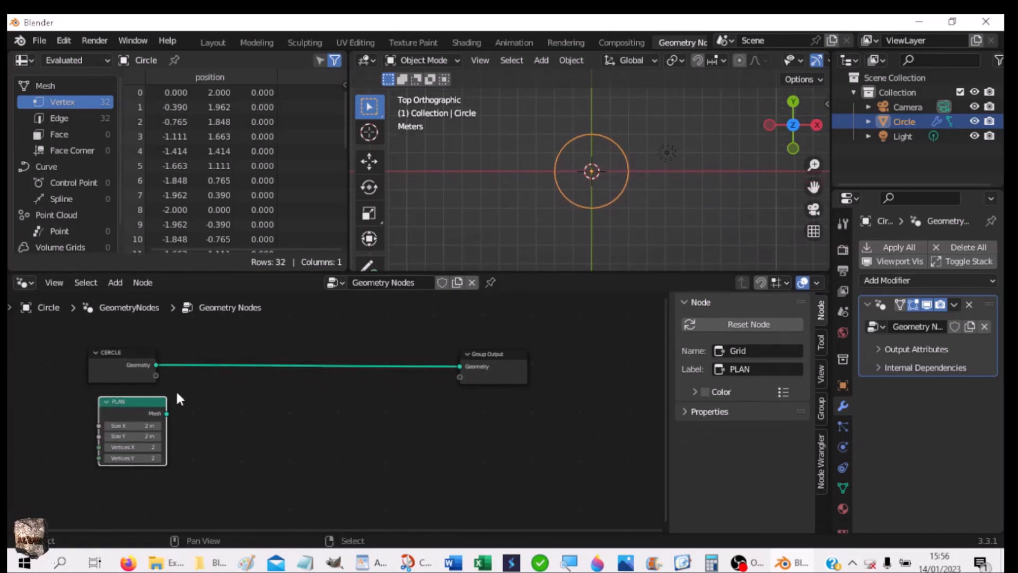
pyautogui.moveTo(113, 401); pyautogui.dragTo(103, 399)
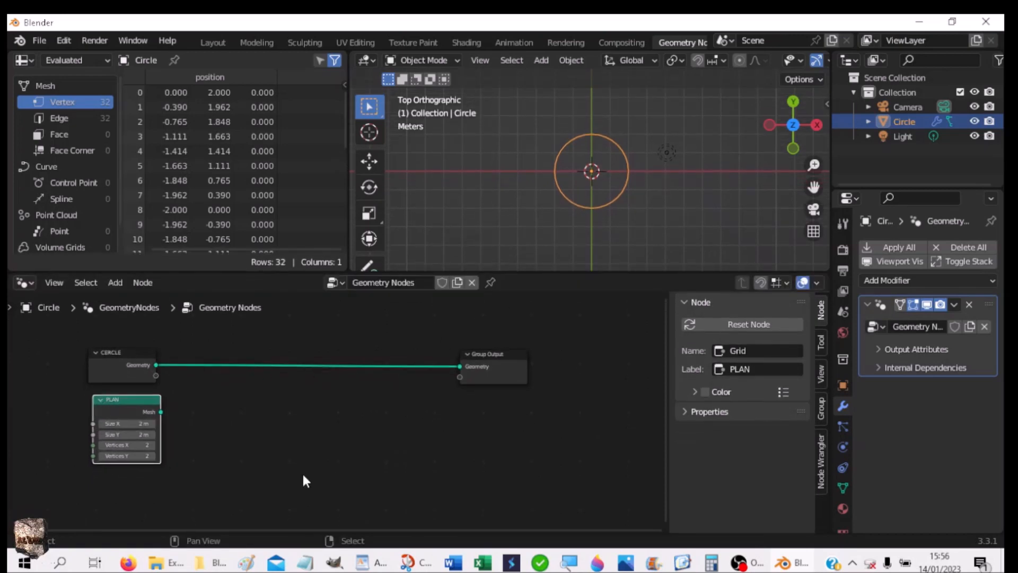
# - Add a Transfer Attribute node and place it between the PLAN and Group Output nodes
pyautogui.hotkey('shift', 'a')
pyautogui.moveTo(303, 474)
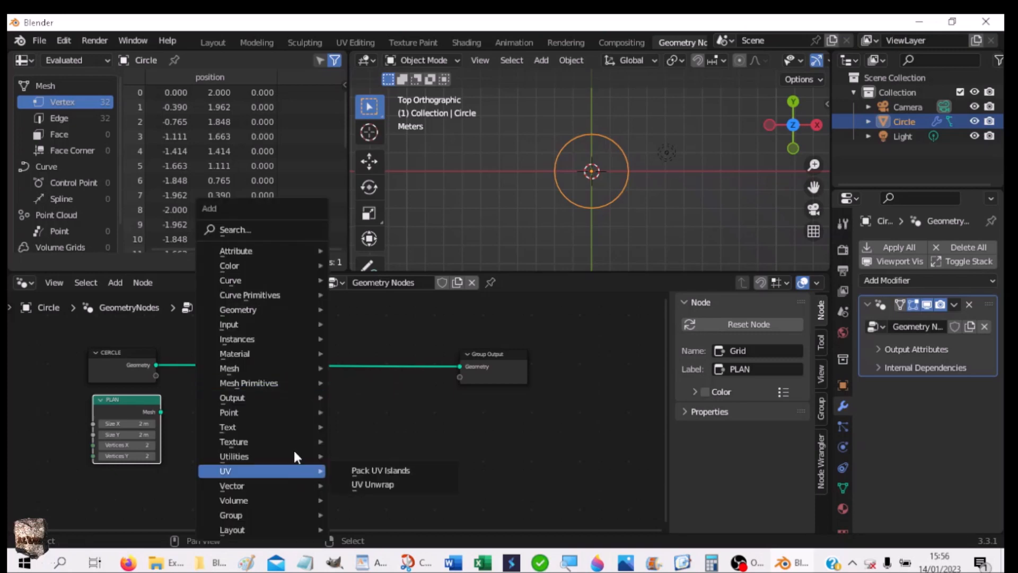
pyautogui.moveTo(270, 248)
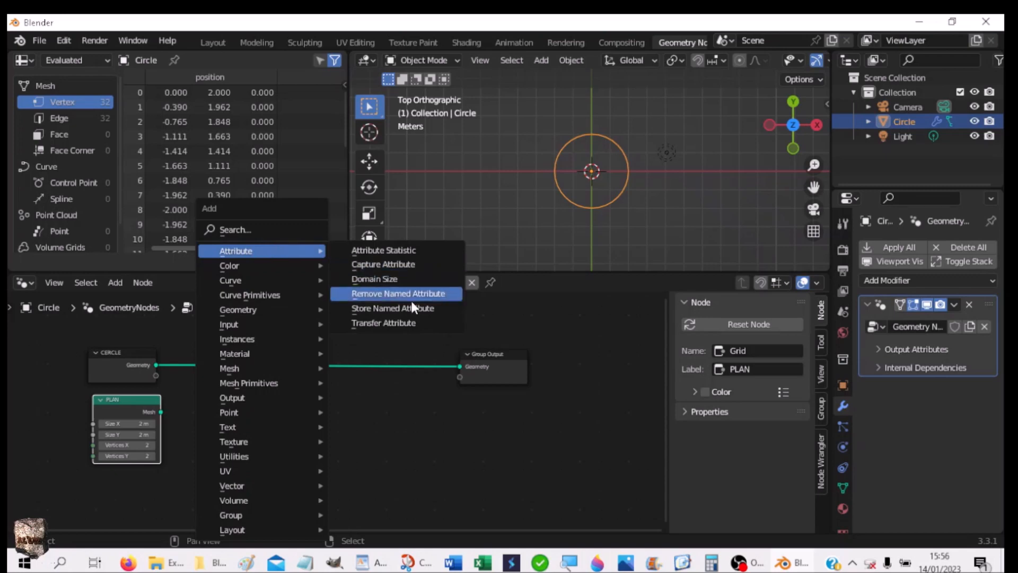
pyautogui.click(383, 322)
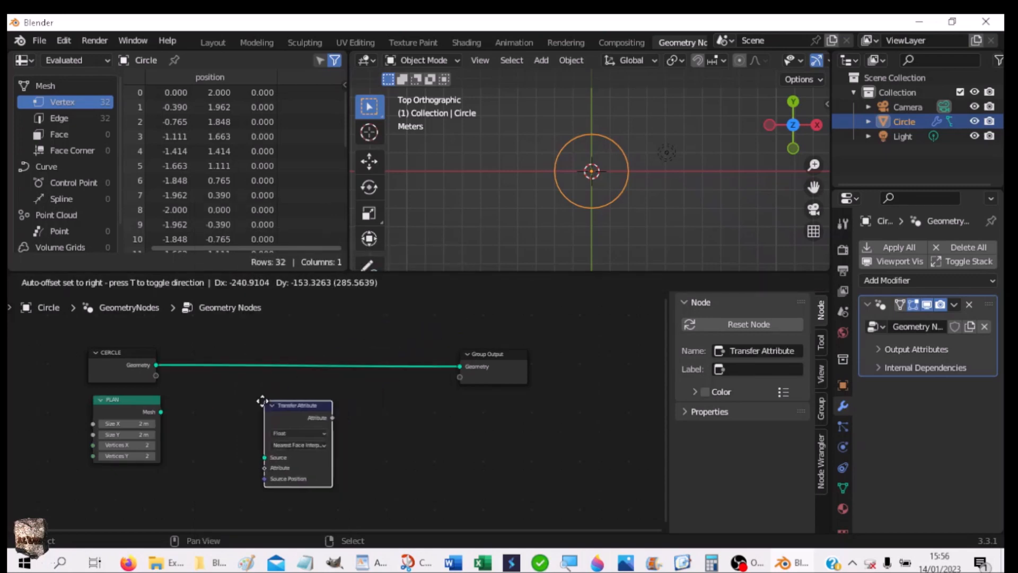
pyautogui.click(258, 391)
pyautogui.scroll(2, 354, 410)
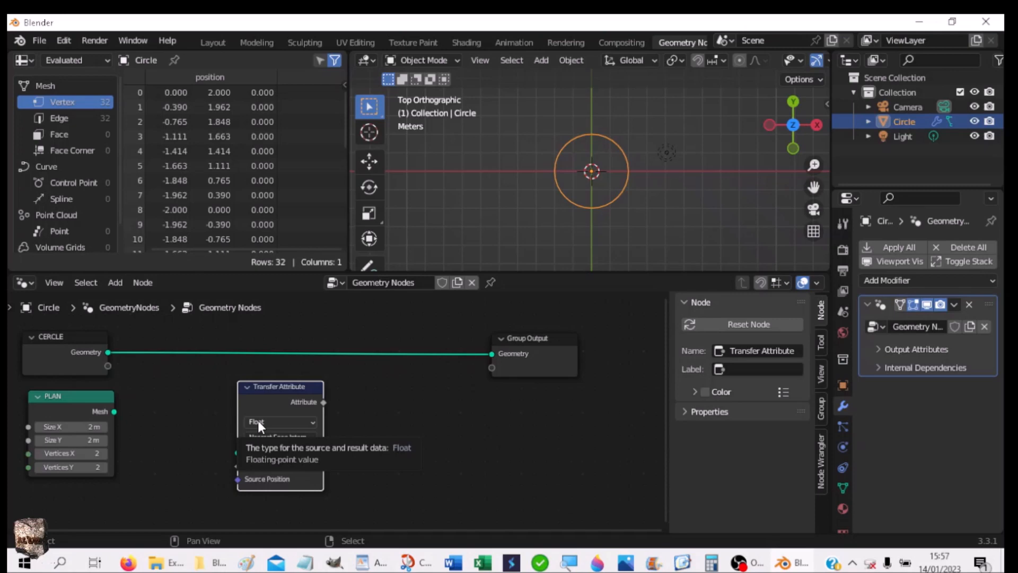
# - Connect PLAN's Mesh output to the Transfer Attribute node's Source and set its data type to Vector
pyautogui.moveTo(117, 410); pyautogui.dragTo(240, 454)
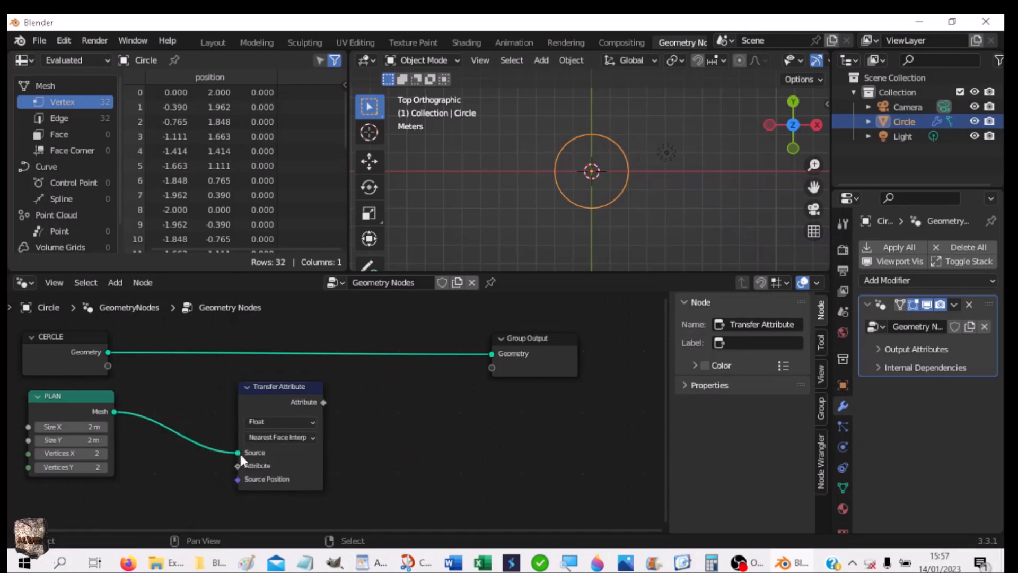
pyautogui.click(261, 422)
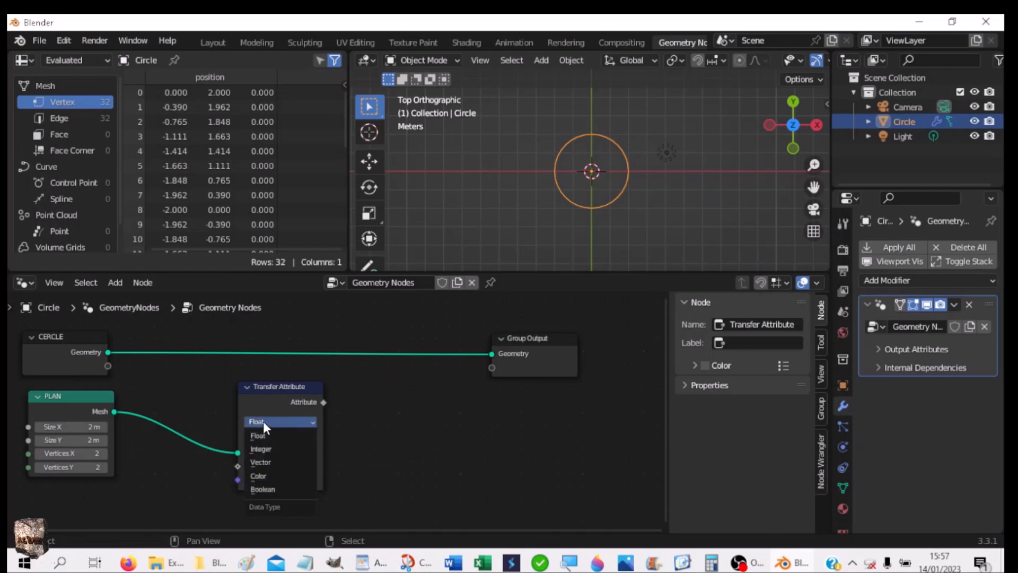
pyautogui.click(268, 462)
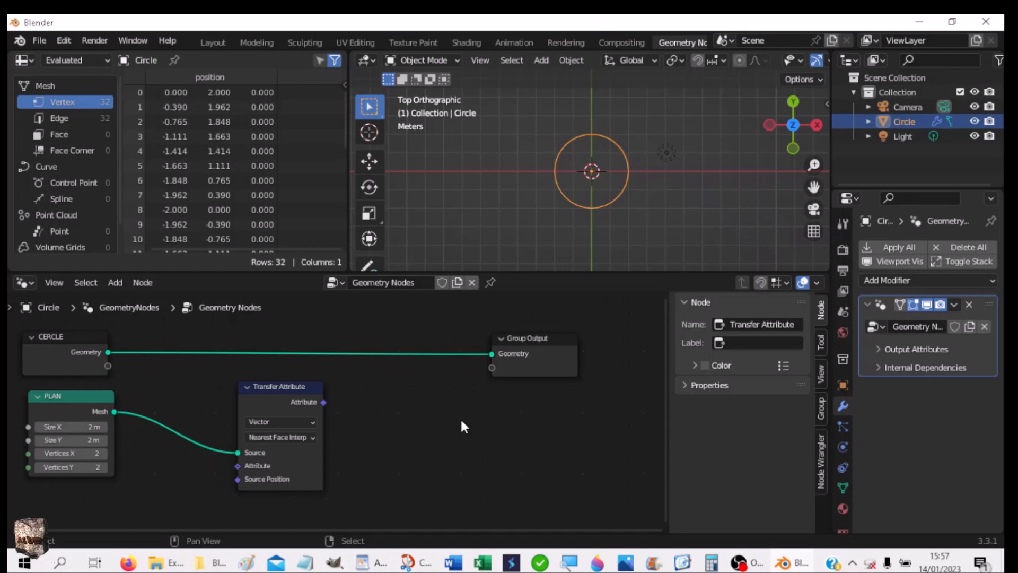
# - Add a Set Position node and insert it on the link between CERCLE and Group Output
pyautogui.hotkey('shift', 'a')
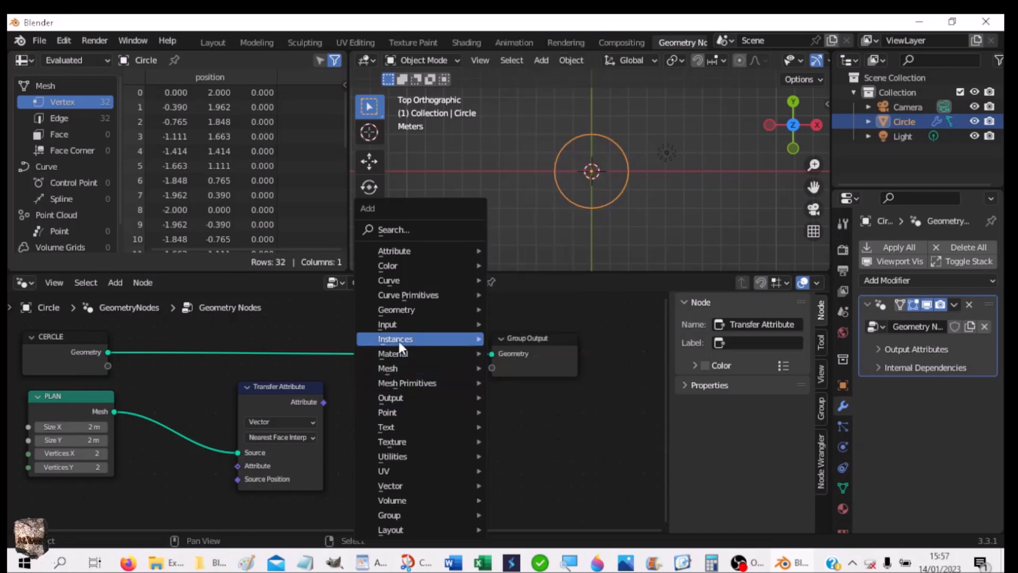
pyautogui.moveTo(403, 310)
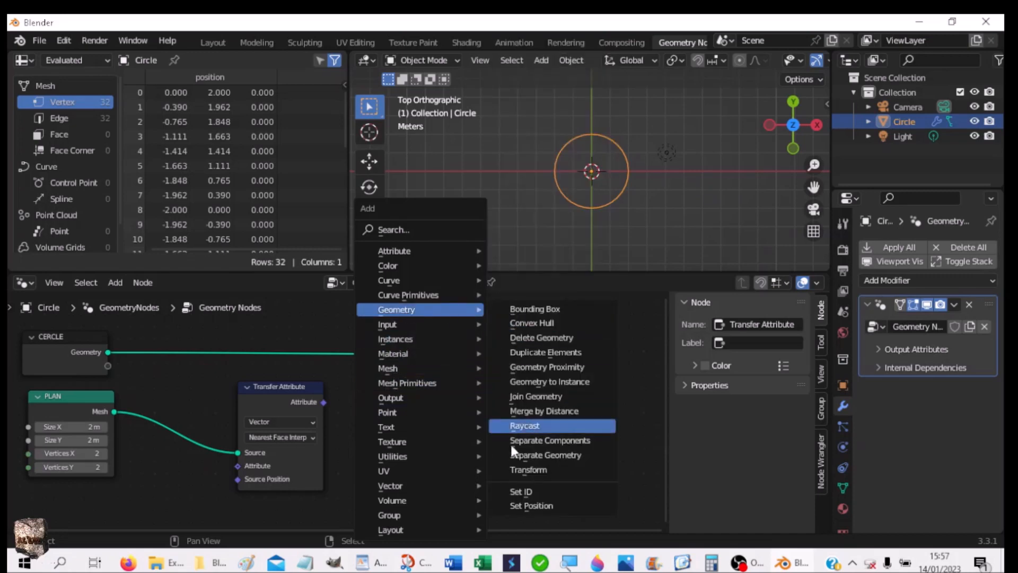
pyautogui.click(527, 504)
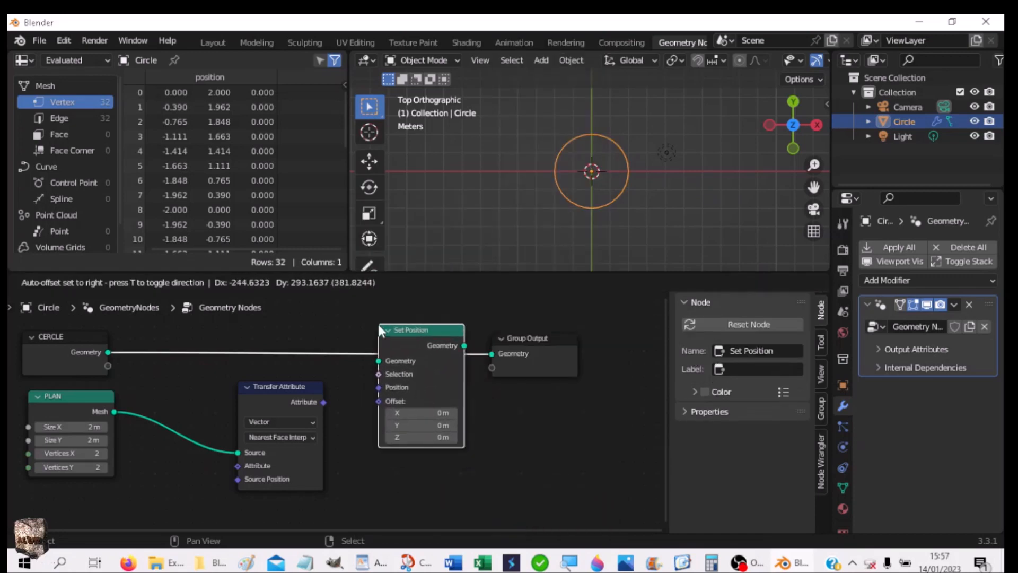
pyautogui.click(358, 327)
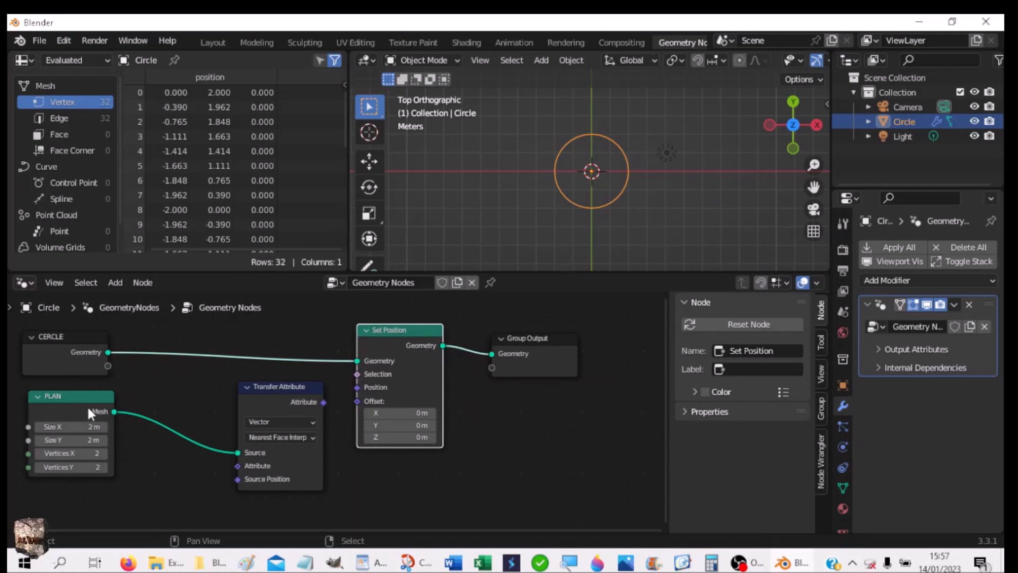
# - Add a Position input node beneath PLAN and connect its output to the Transfer Attribute node's Attribute input
pyautogui.click(72, 501)
pyautogui.hotkey('shift', 'a')
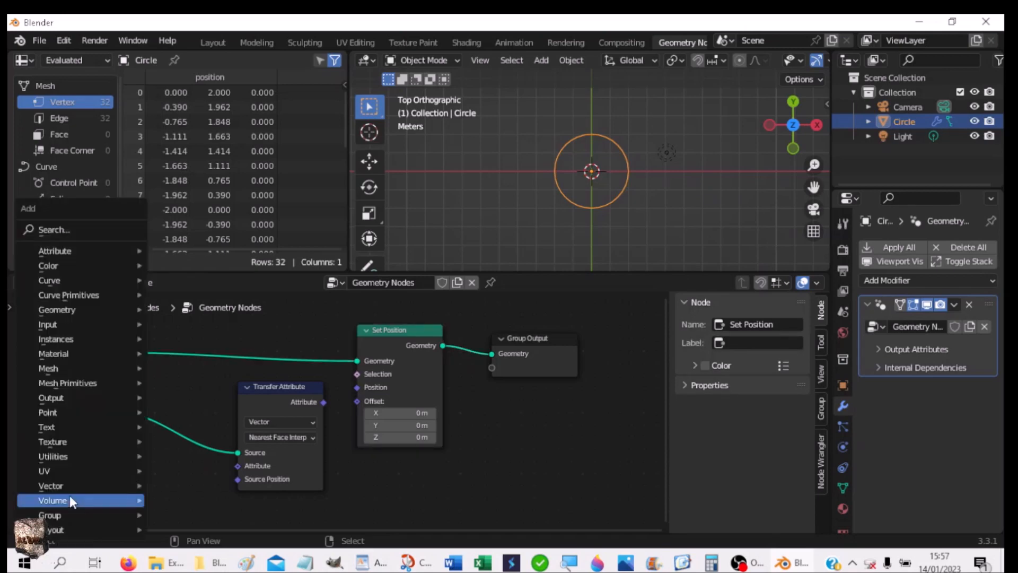
pyautogui.moveTo(71, 495)
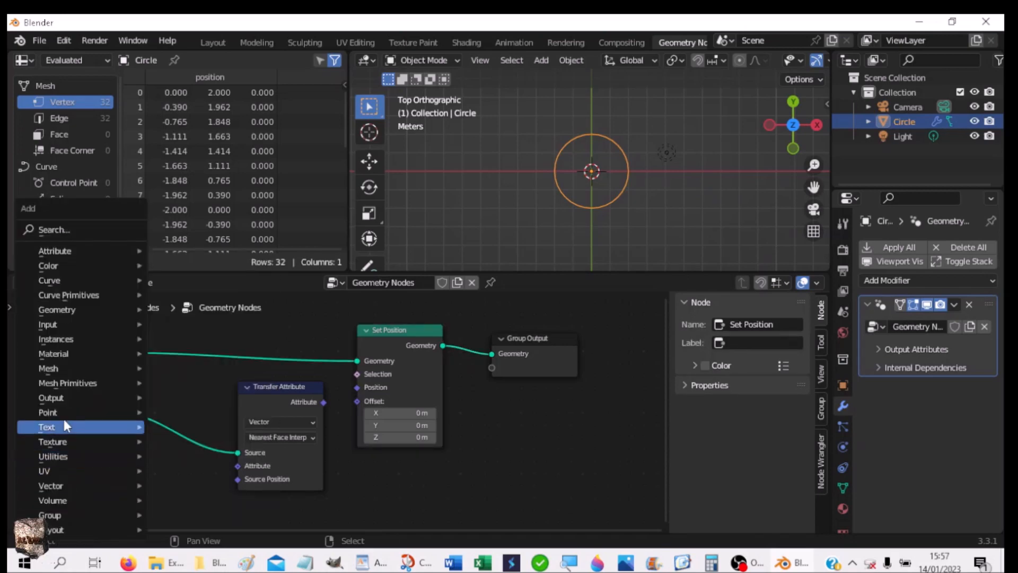
pyautogui.moveTo(61, 368)
pyautogui.moveTo(59, 325)
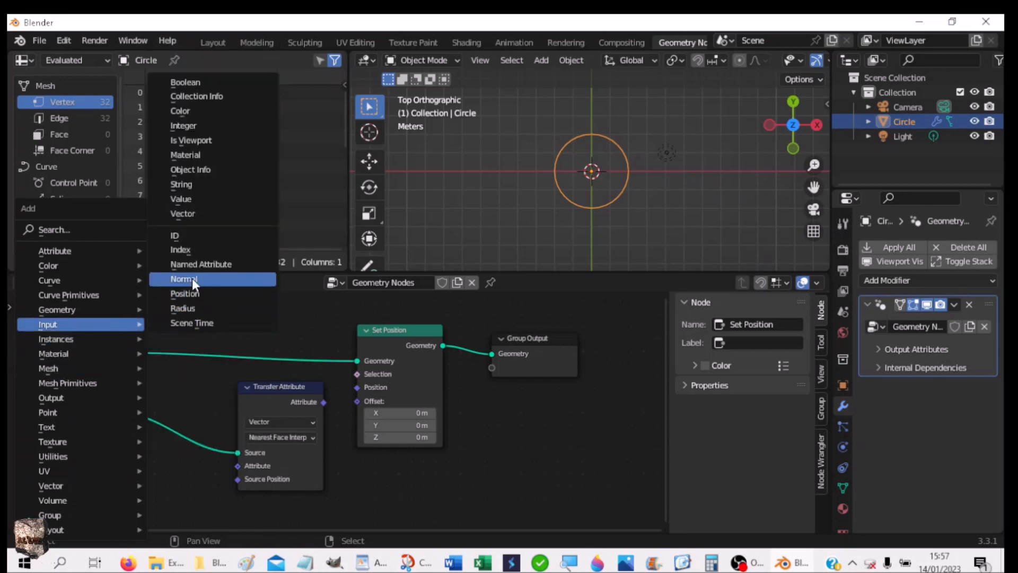
pyautogui.click(182, 294)
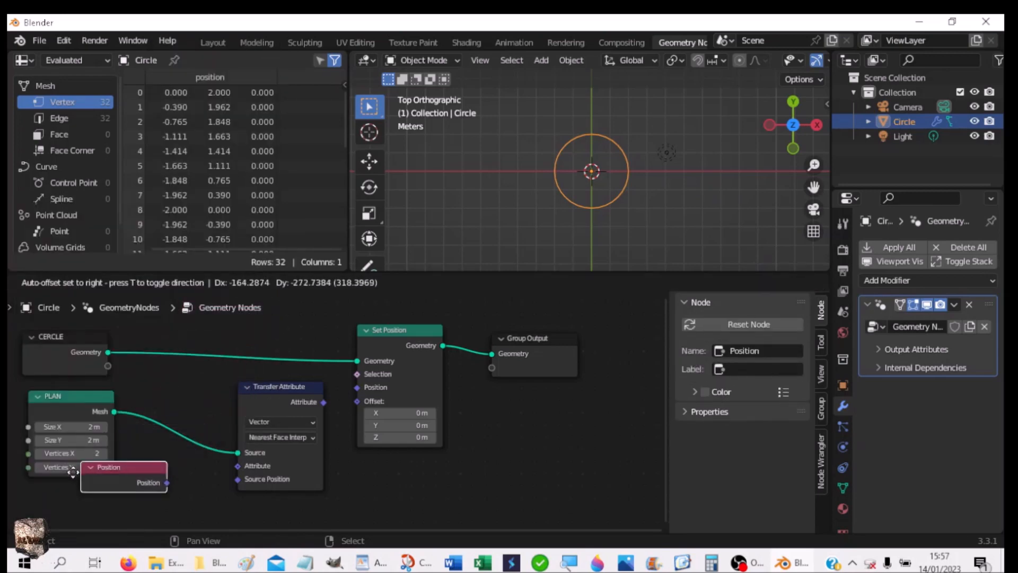
pyautogui.click(122, 485)
pyautogui.moveTo(206, 504); pyautogui.dragTo(326, 466)
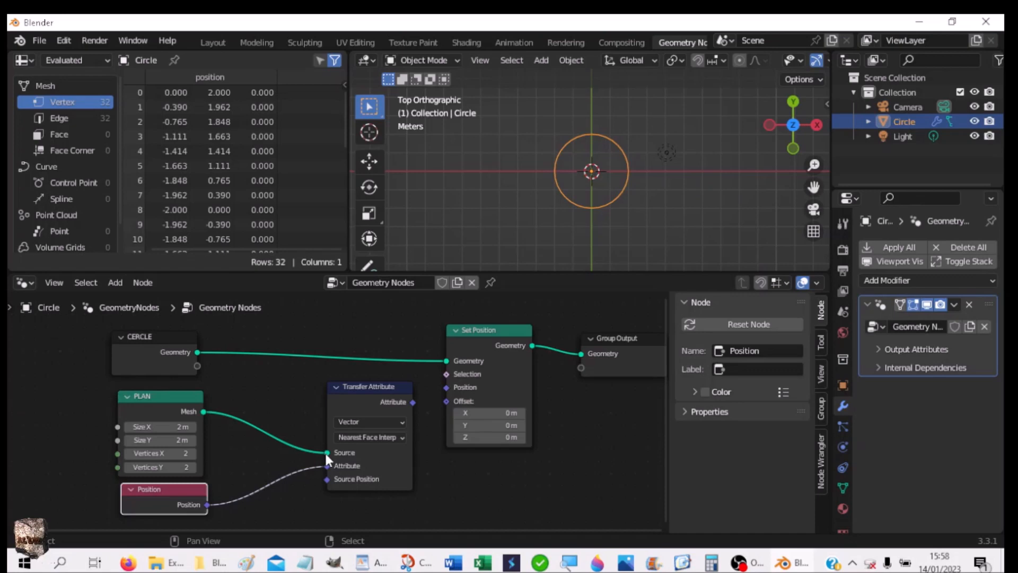
# - Move the Transfer Attribute node closer to PLAN and connect its Attribute output to Set Position's Position input
pyautogui.moveTo(365, 386); pyautogui.dragTo(327, 393)
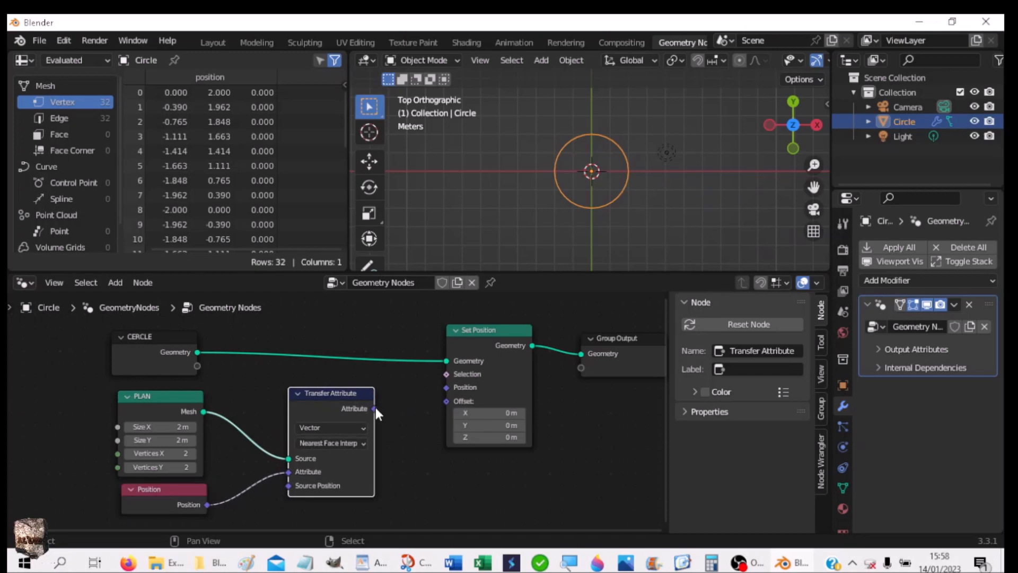
pyautogui.moveTo(375, 408); pyautogui.dragTo(447, 388)
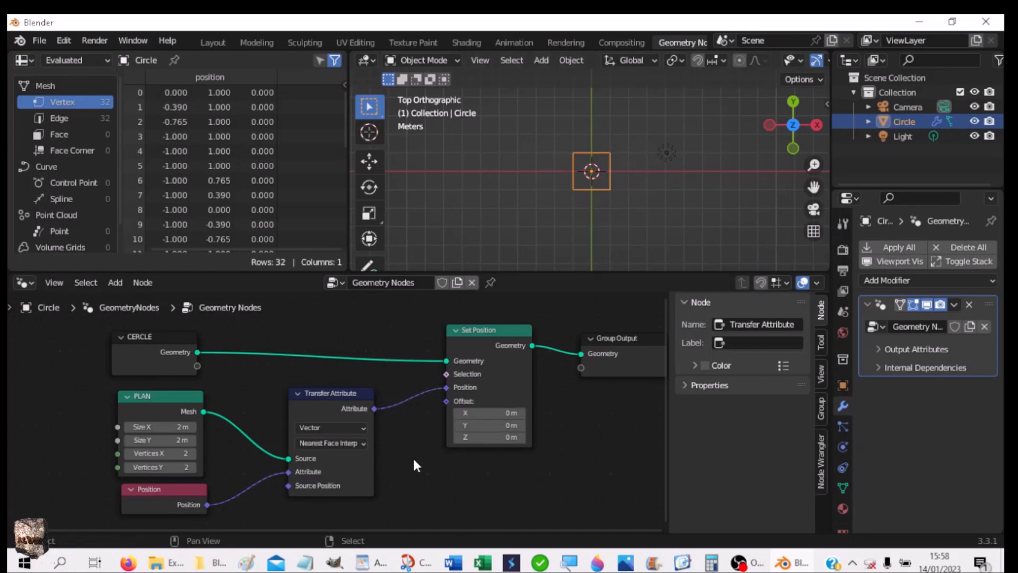
pyautogui.moveTo(412, 419); pyautogui.dragTo(408, 397, button='middle')
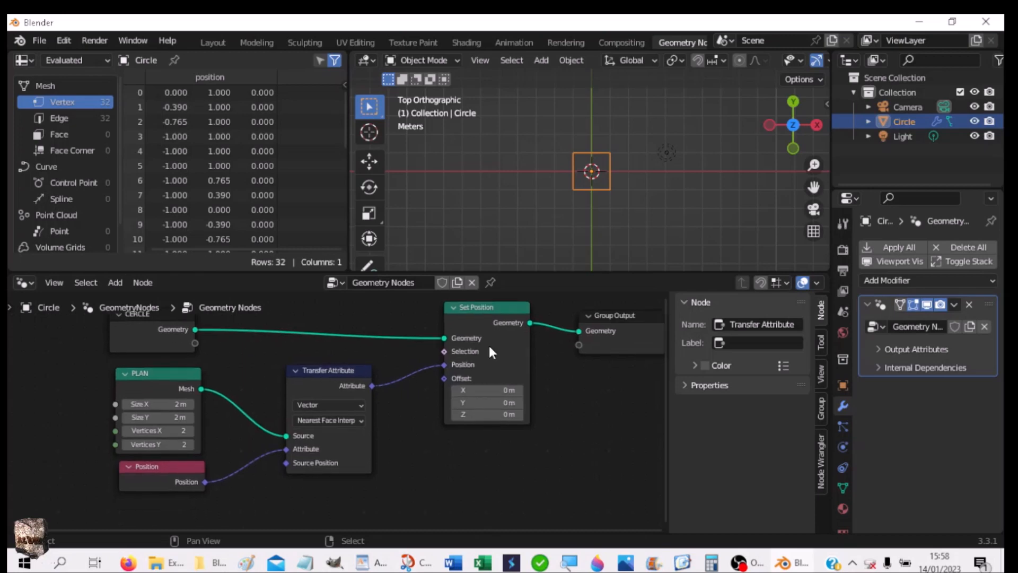
# - Enlarge the node editor area and add a MixRGB node beneath the Transfer Attribute and Set Position nodes
pyautogui.moveTo(546, 270); pyautogui.dragTo(551, 196)
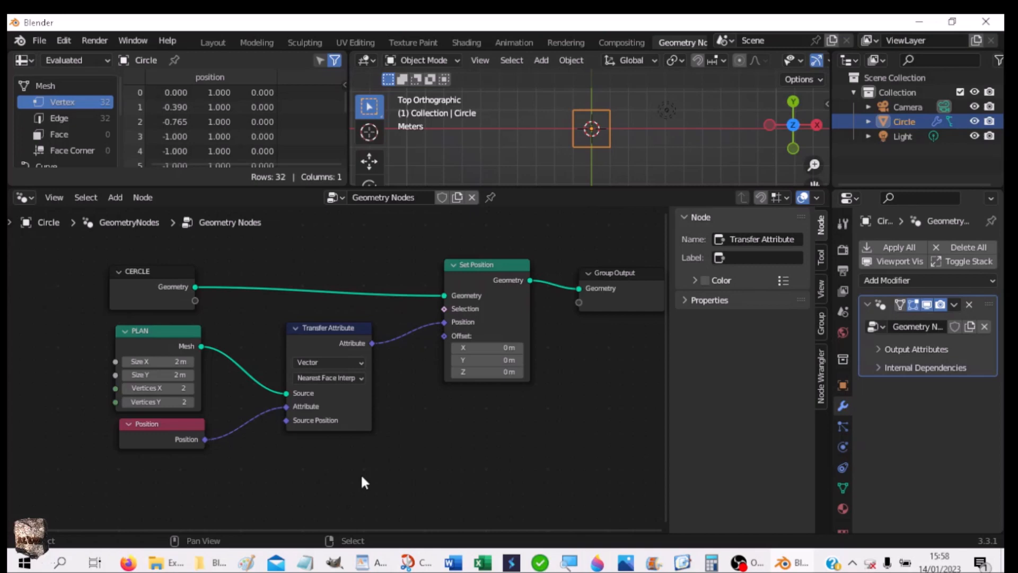
pyautogui.hotkey('shift', 'a')
pyautogui.moveTo(361, 473)
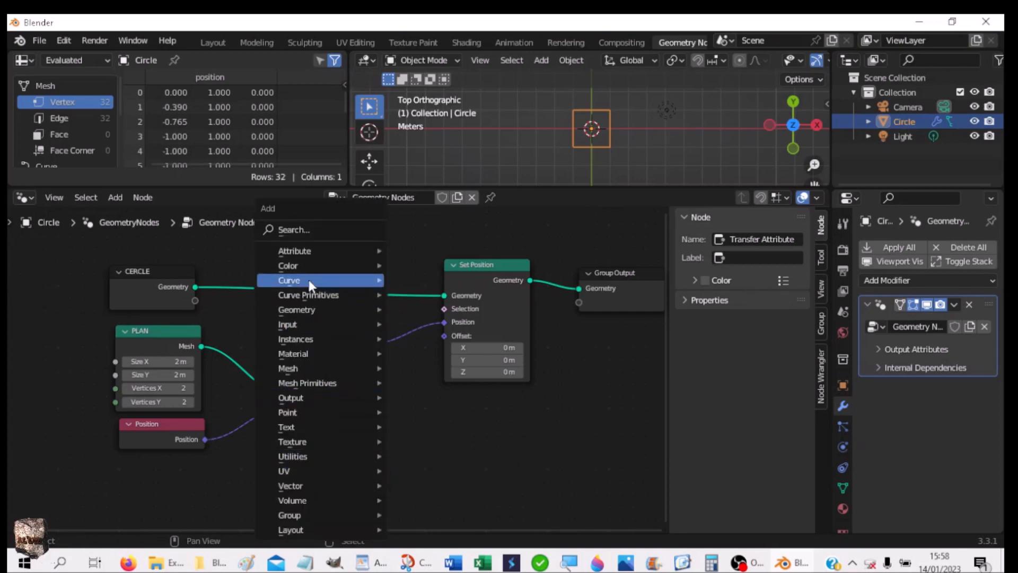
pyautogui.moveTo(303, 268)
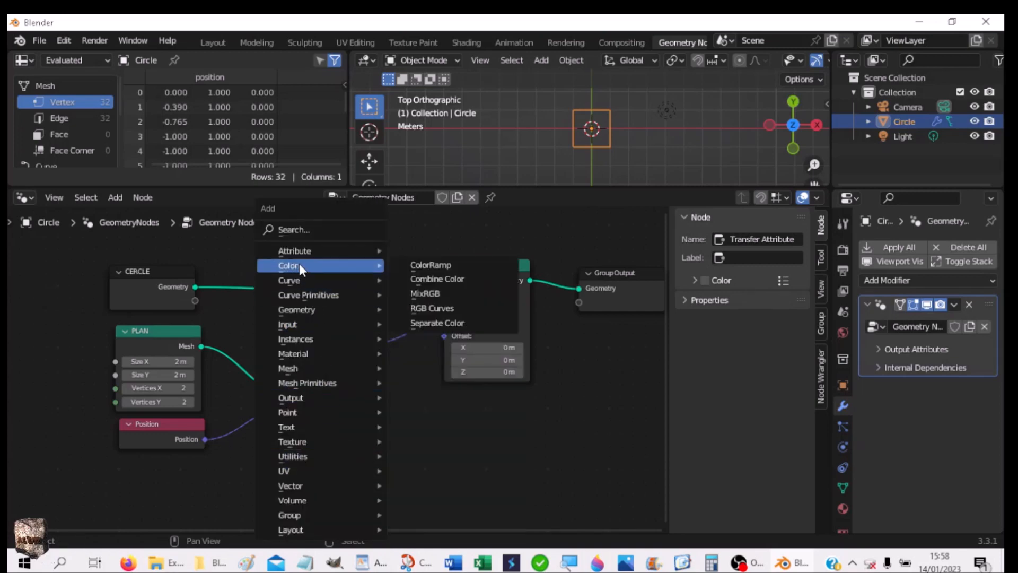
pyautogui.click(432, 295)
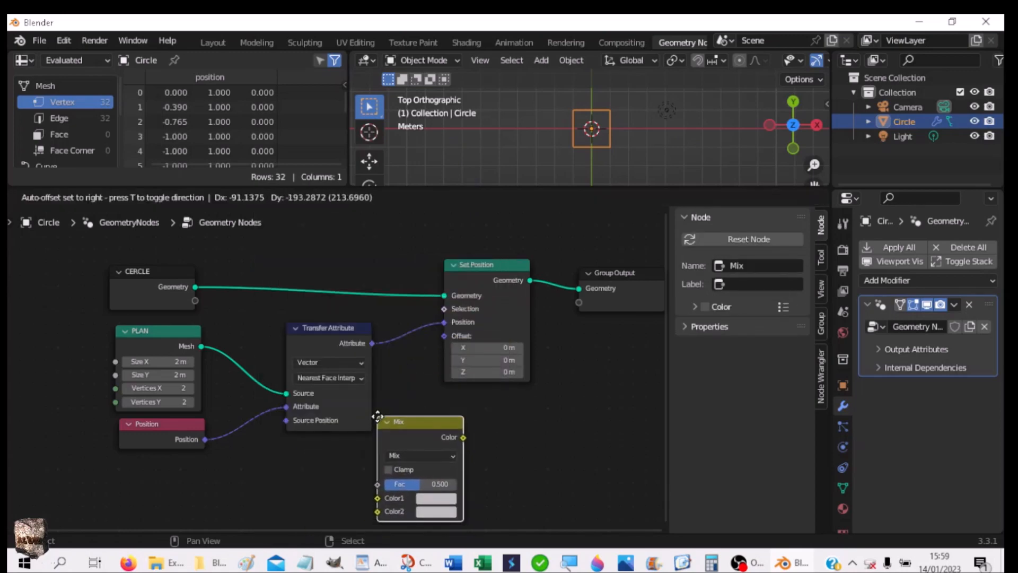
pyautogui.click(377, 416)
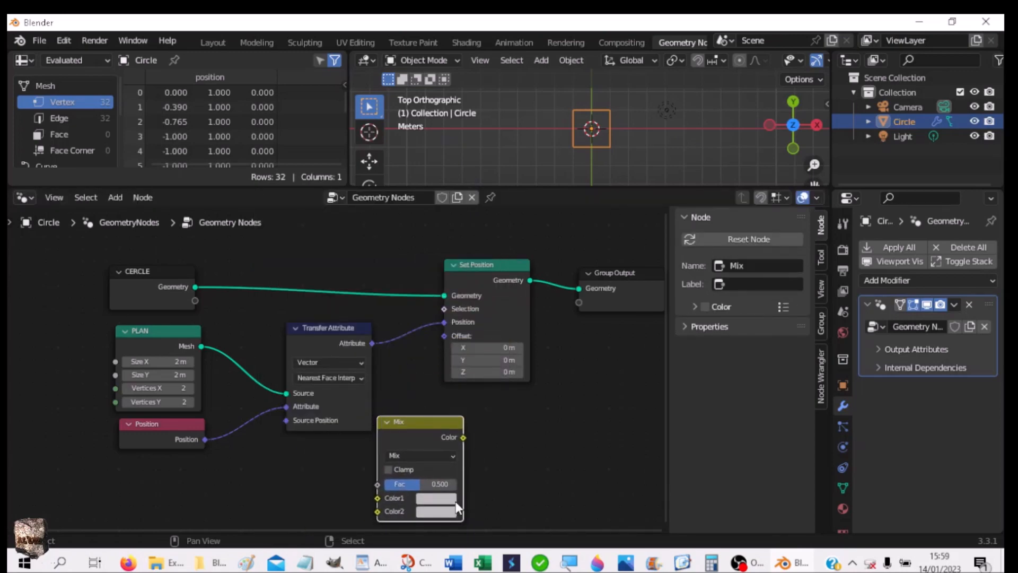
# - Feed the Transfer Attribute output into Mix's Color1 and Position into Color2, then connect Mix's Color output to Set Position's Position
pyautogui.moveTo(376, 498)
pyautogui.moveTo(205, 439); pyautogui.dragTo(377, 428)
pyautogui.moveTo(371, 259); pyautogui.dragTo(377, 413)
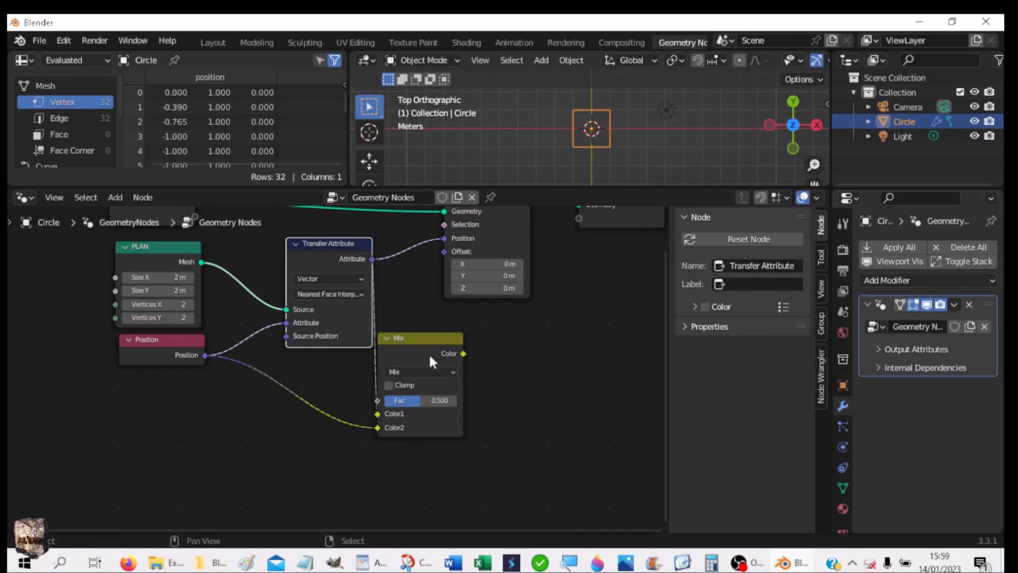
pyautogui.moveTo(423, 345); pyautogui.dragTo(429, 354)
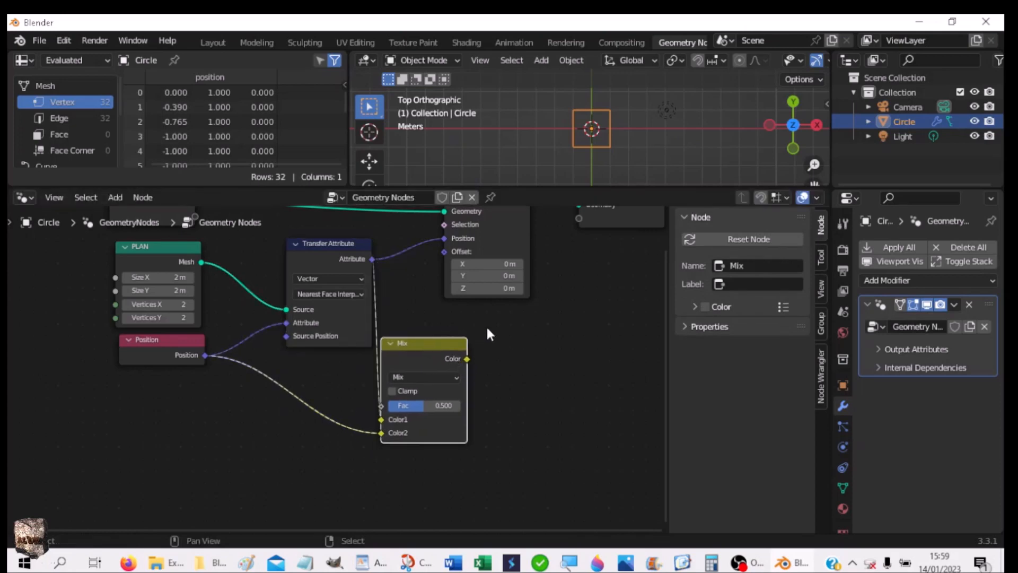
pyautogui.moveTo(539, 355); pyautogui.dragTo(432, 412, button='middle')
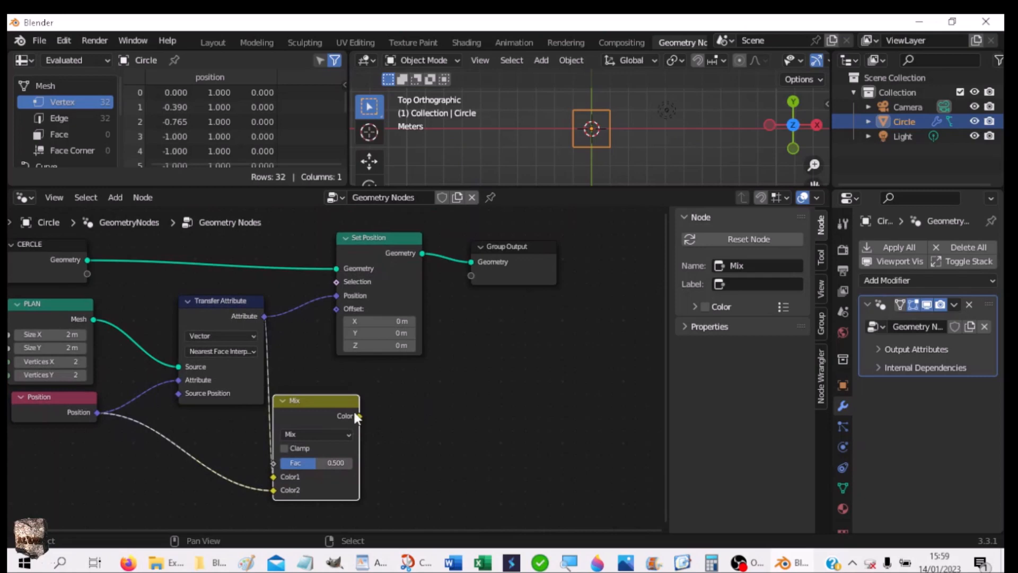
pyautogui.moveTo(360, 415); pyautogui.dragTo(328, 296)
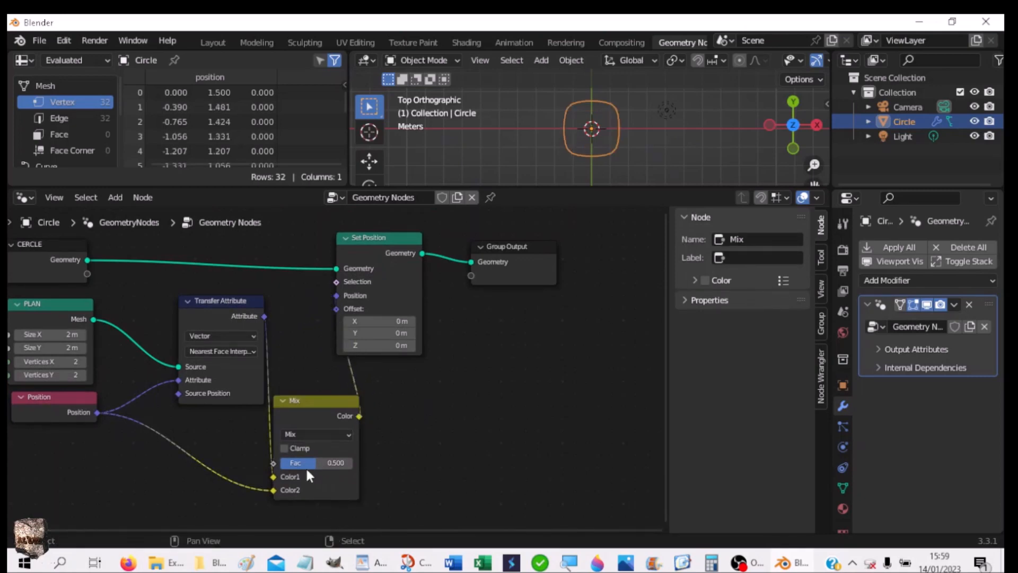
# - Lower the Mix node's Fac to 0.000, then raise it to 1.000 to test the blend between square and circle
pyautogui.moveTo(315, 462); pyautogui.dragTo(280, 462)
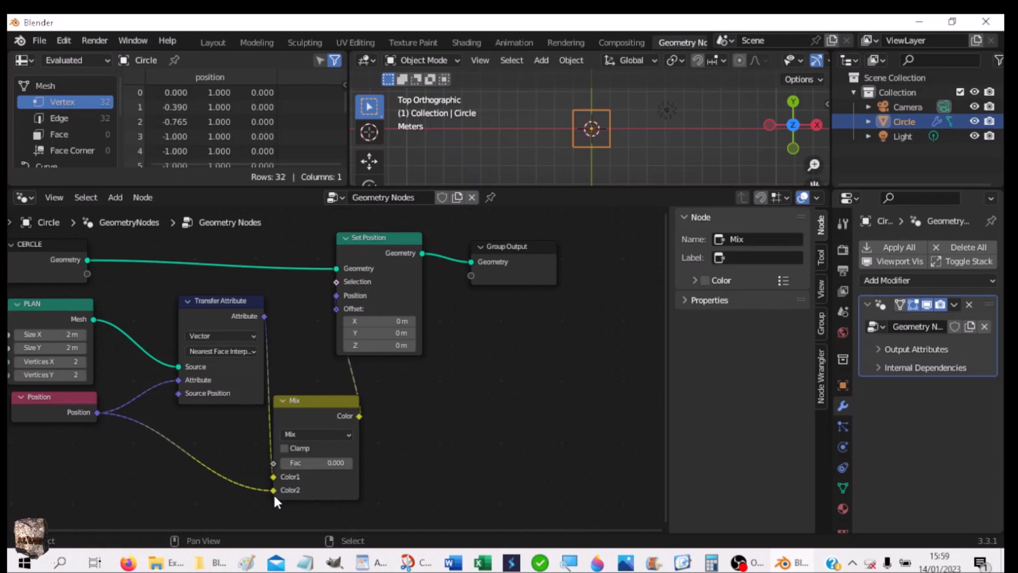
pyautogui.moveTo(282, 467); pyautogui.dragTo(356, 466)
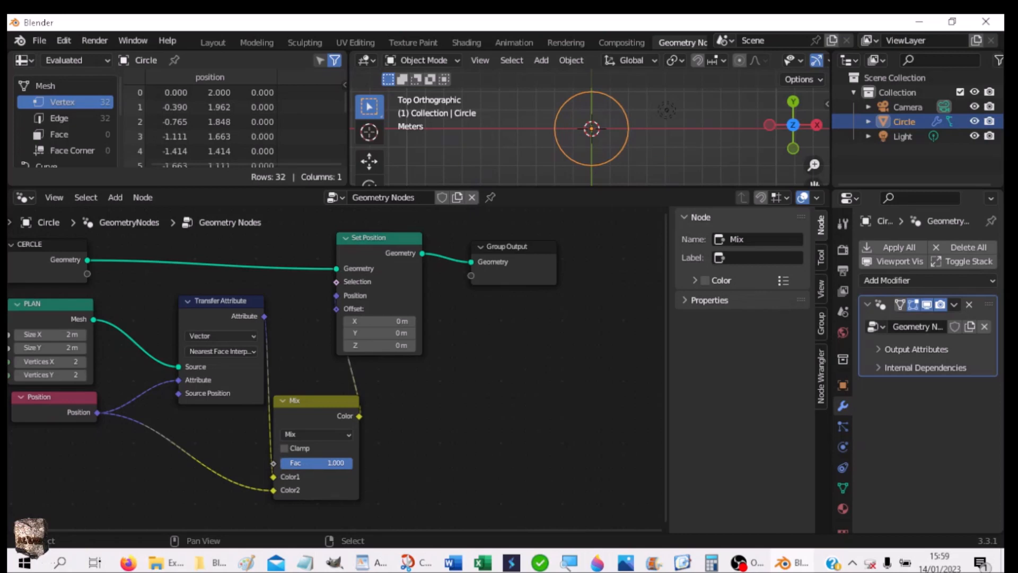
pyautogui.moveTo(353, 463)
pyautogui.mouseDown()
pyautogui.moveTo(281, 463)
pyautogui.moveTo(353, 462)
pyautogui.mouseUp()
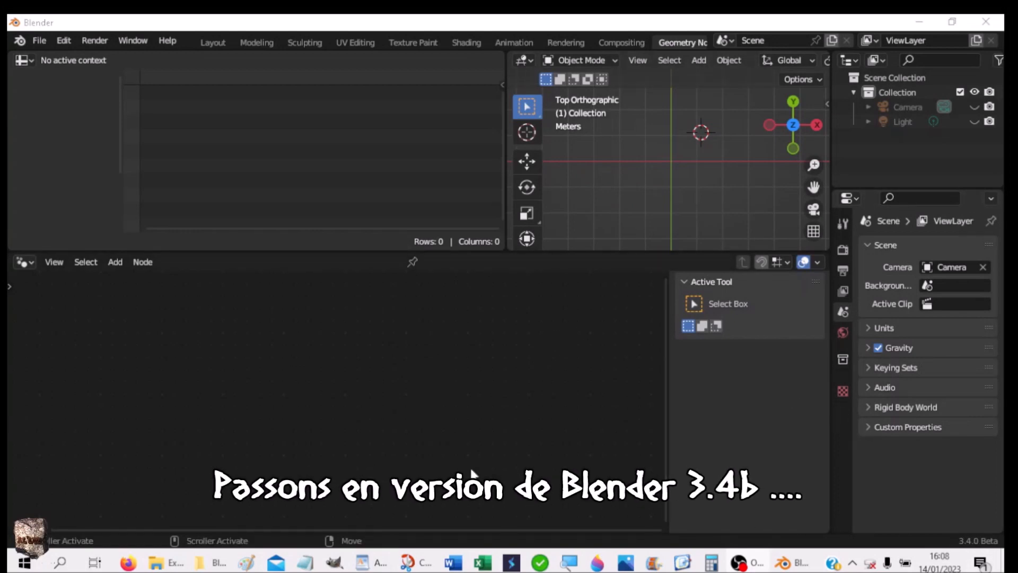
# - In the Blender 3.4 scene, reposition the 3D cursor and snap it to the world origin
pyautogui.keyDown('shift'); pyautogui.rightClick(671, 161); pyautogui.keyUp('shift')
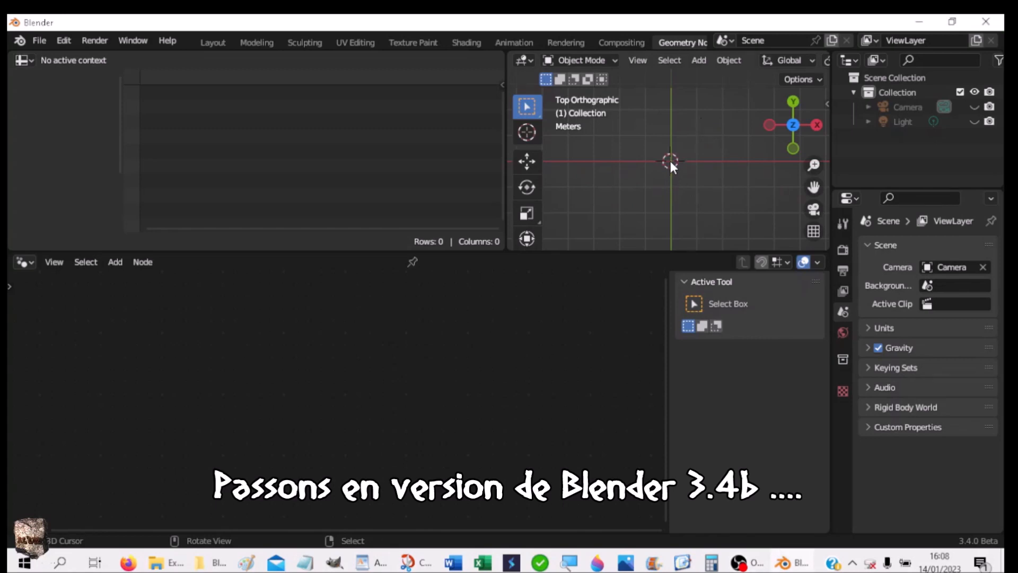
pyautogui.hotkey('shift', 's')
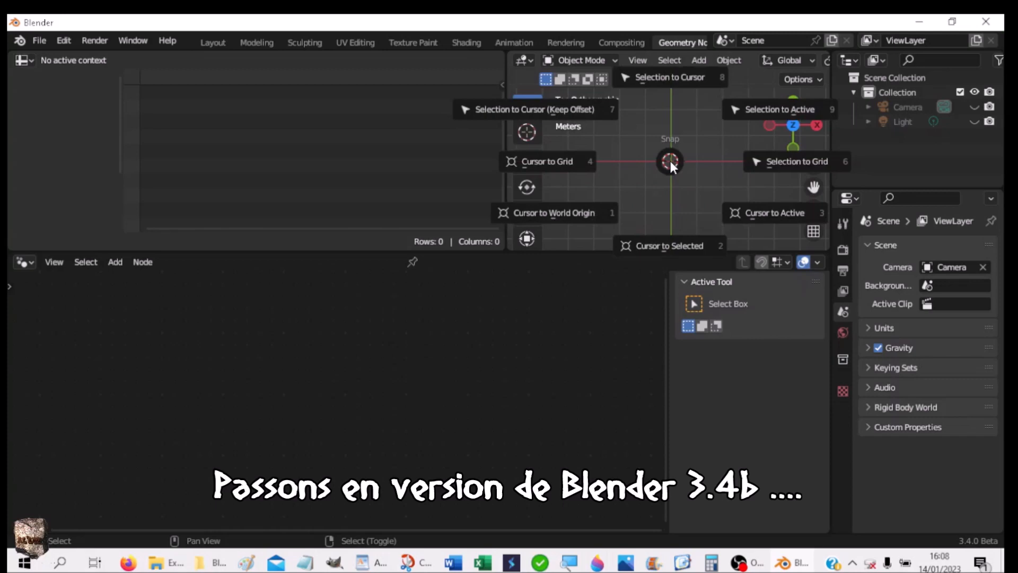
pyautogui.click(579, 219)
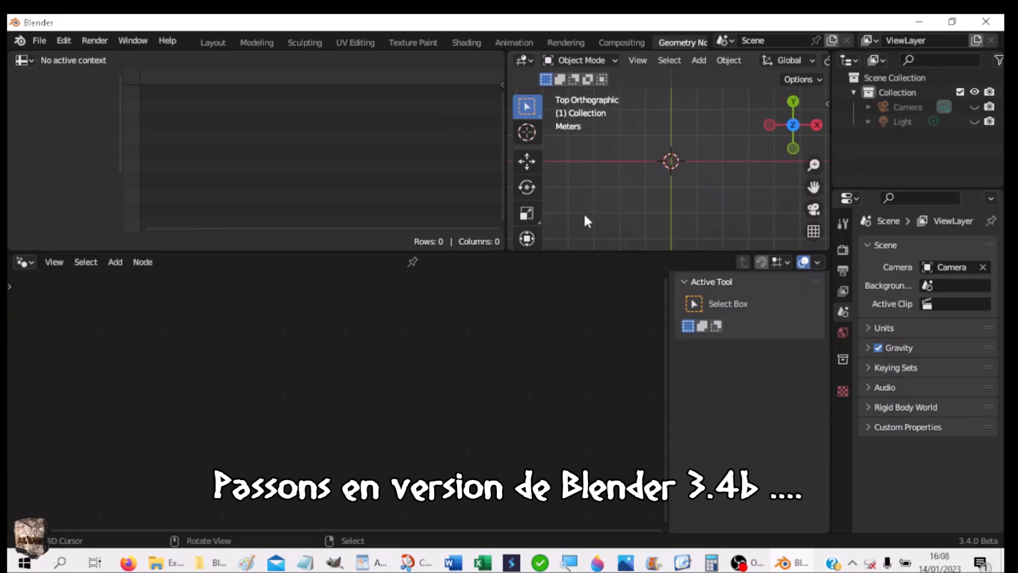
# - Add a mesh circle at the world origin with a radius of 2 m
pyautogui.hotkey('shift', 'a')
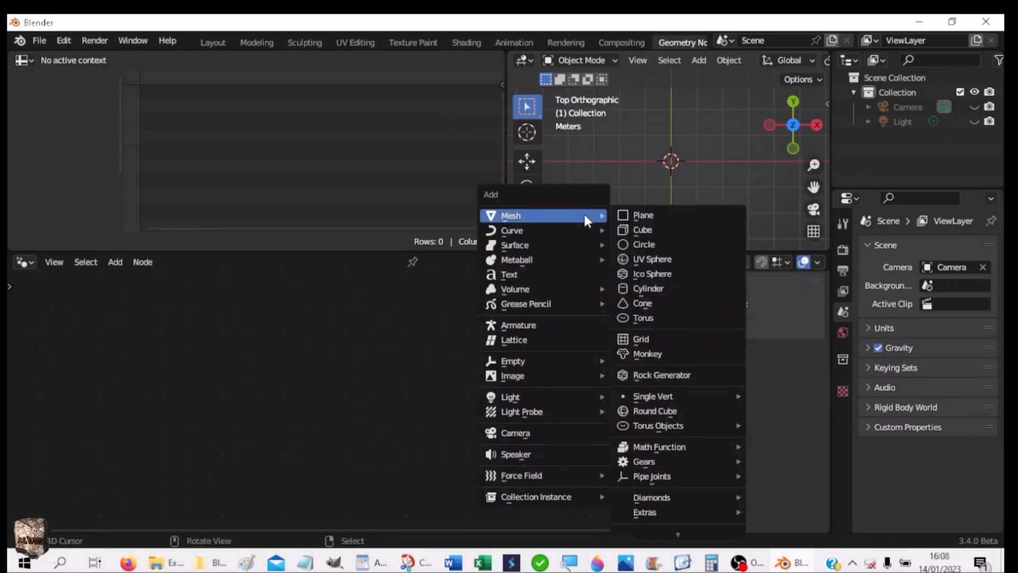
pyautogui.click(637, 241)
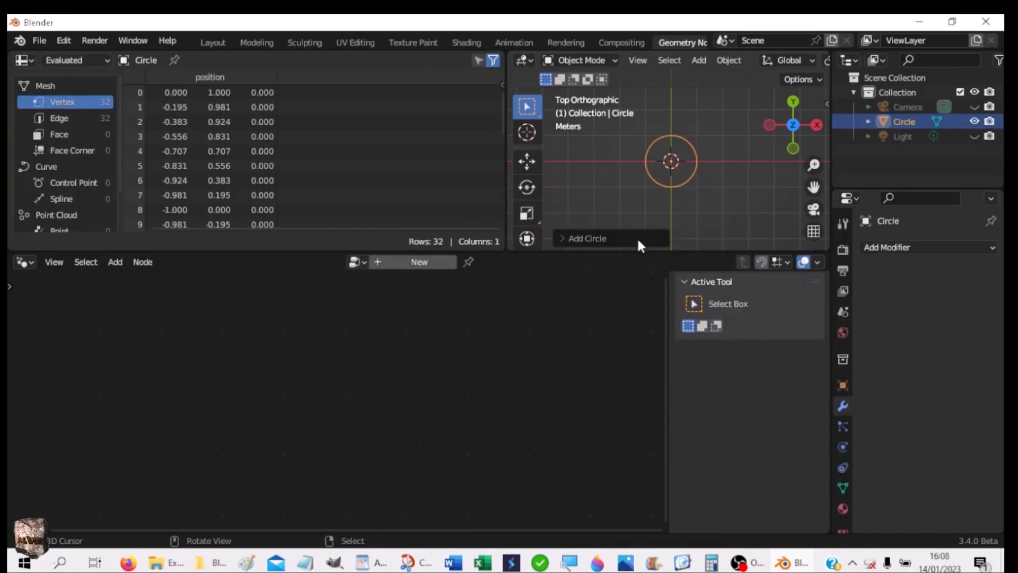
pyautogui.click(580, 238)
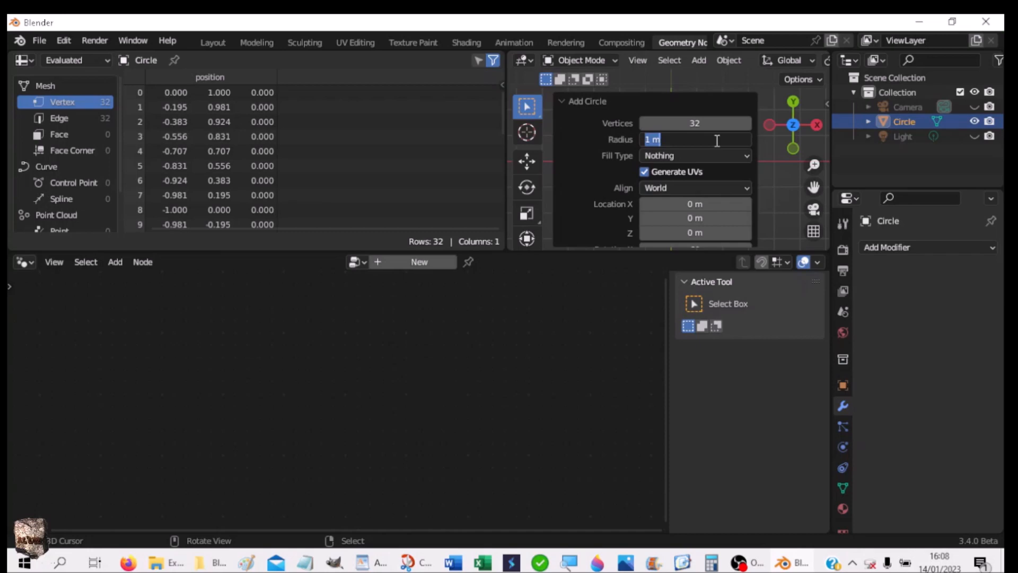
pyautogui.write('2')
pyautogui.press('Return')
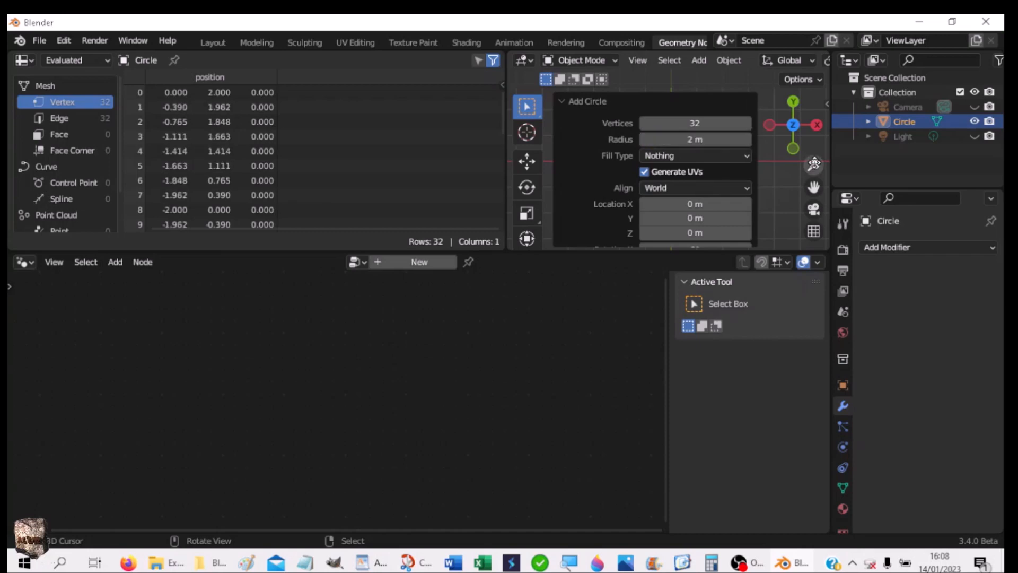
pyautogui.click(787, 174)
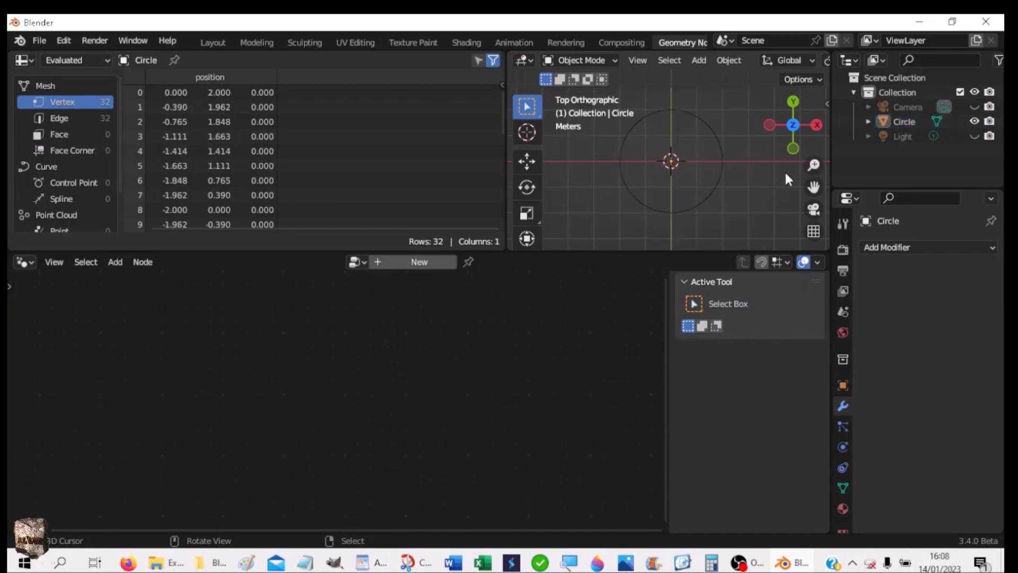
# - Reselect the circle, create a new geometry node tree on it and select the Group Input node
pyautogui.click(724, 162)
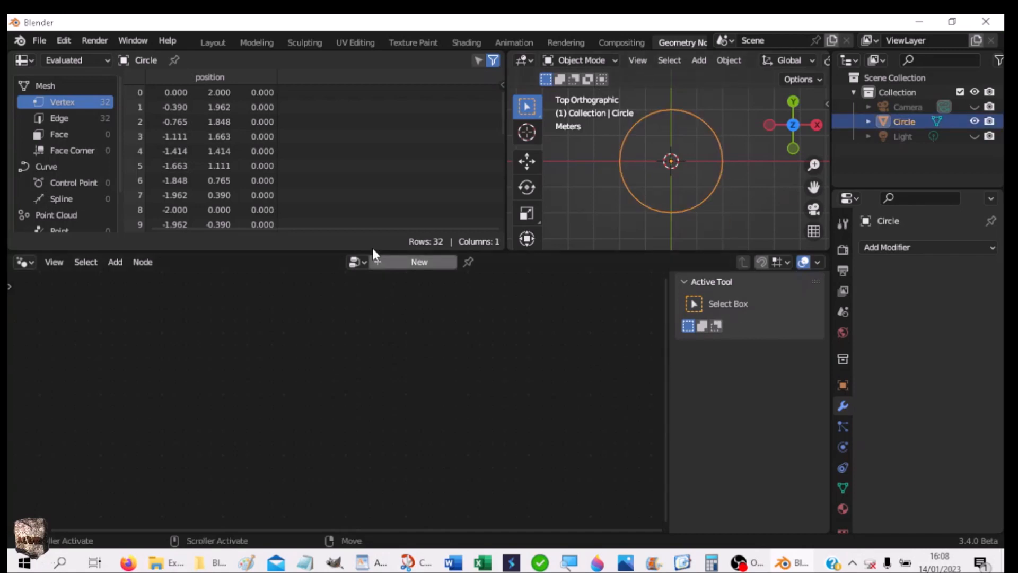
pyautogui.click(422, 262)
pyautogui.moveTo(381, 341); pyautogui.dragTo(510, 322, button='middle')
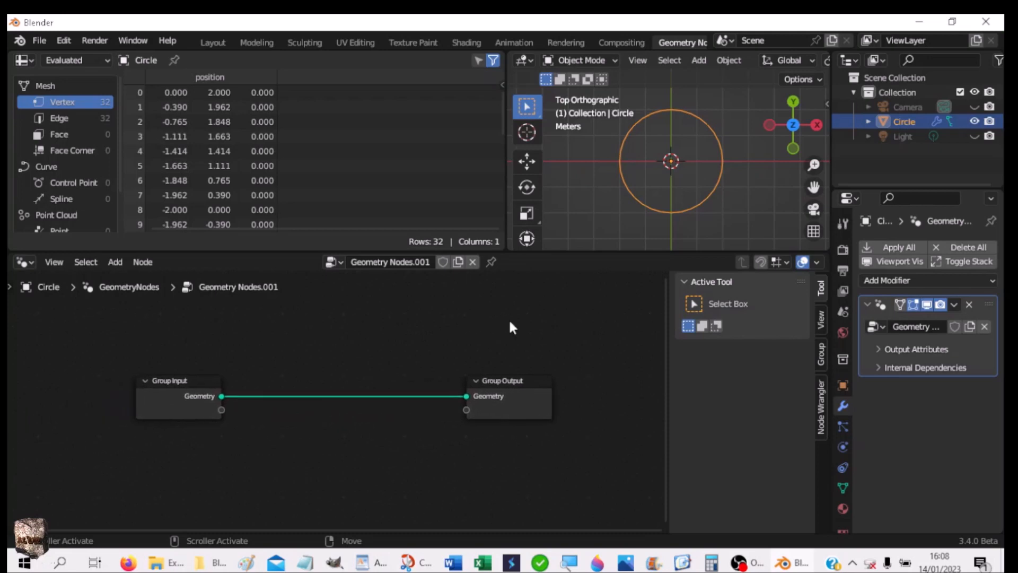
pyautogui.click(166, 378)
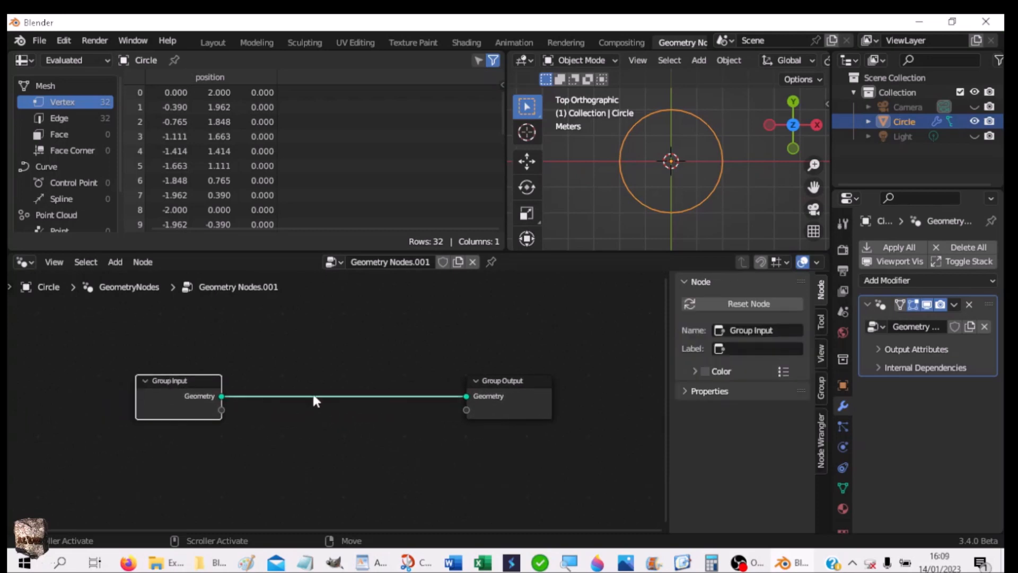
# - Label the Group Input node CERCLE
pyautogui.click(760, 346)
pyautogui.write('CERCLE')
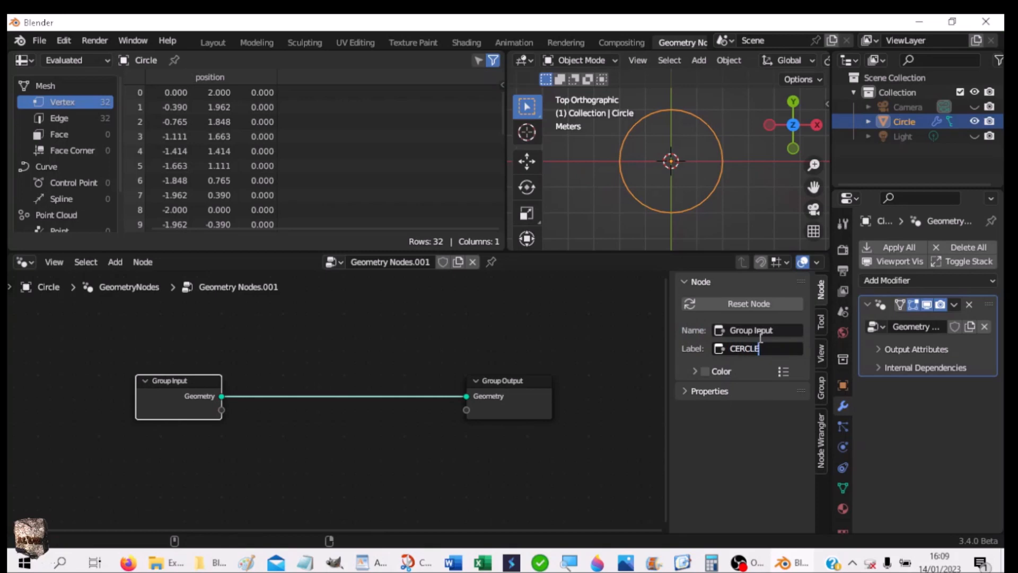
pyautogui.press('Return')
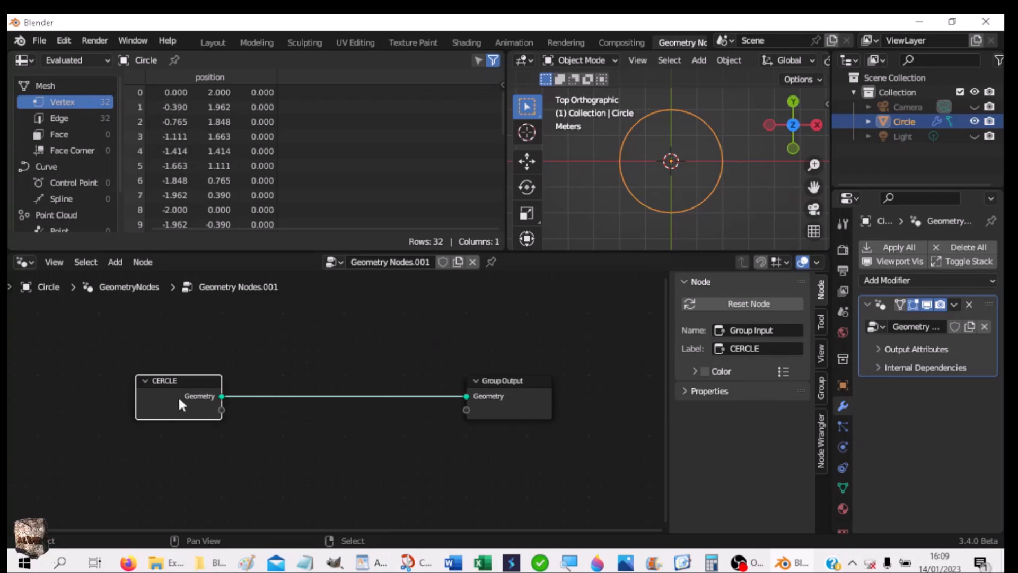
# - Spread the CERCLE and Group Output nodes apart to free space between and below them
pyautogui.moveTo(169, 377); pyautogui.dragTo(170, 337)
pyautogui.click(498, 395)
pyautogui.moveTo(500, 387); pyautogui.dragTo(515, 359)
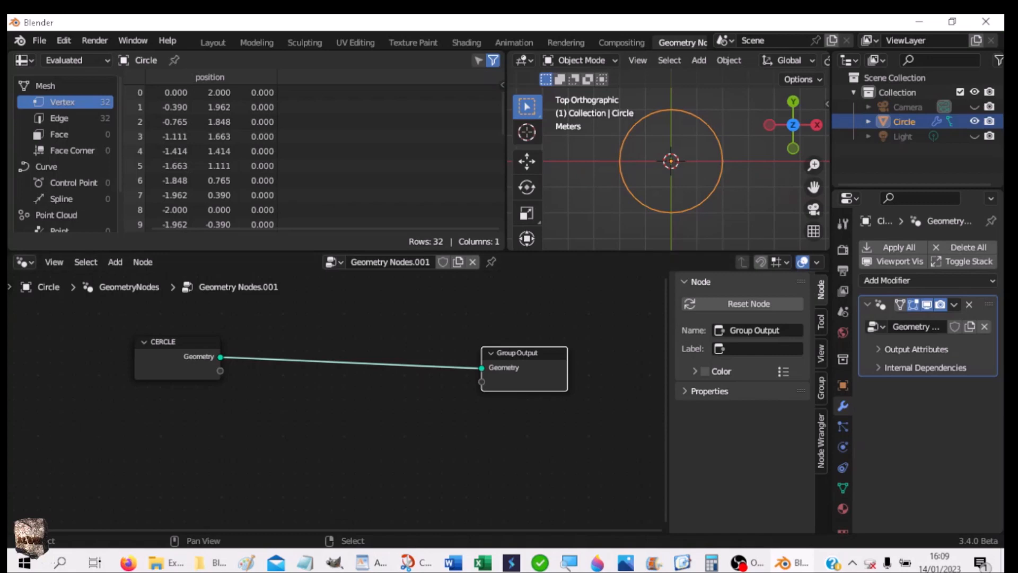
pyautogui.hotkey('alt', 'Tab')
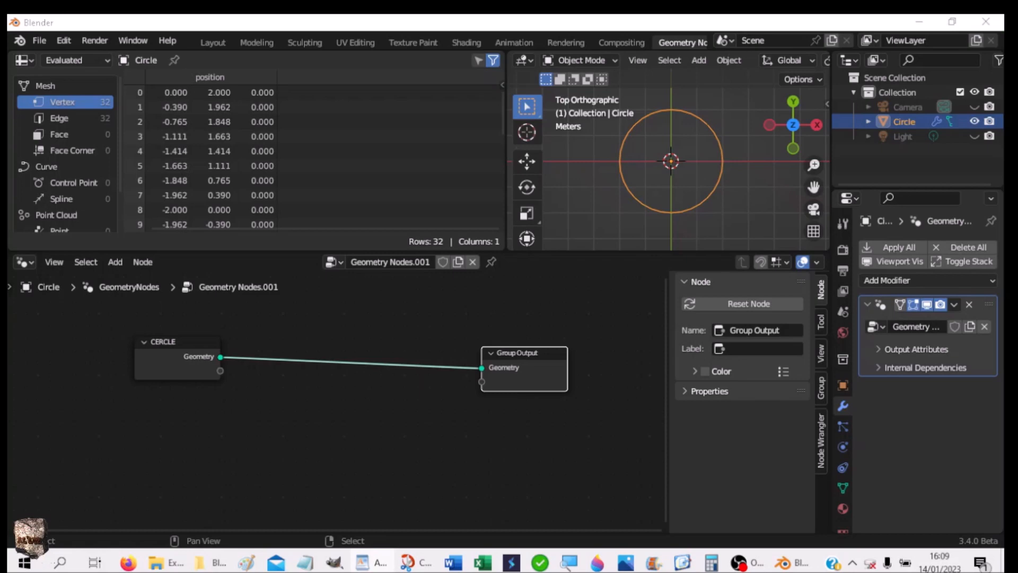
pyautogui.moveTo(160, 341); pyautogui.dragTo(73, 340)
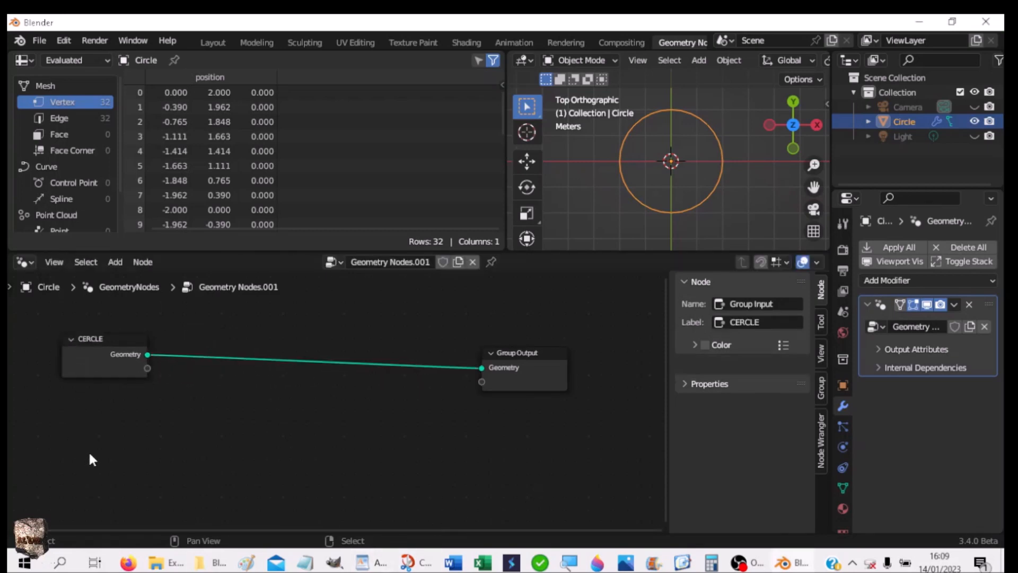
# - Add a Grid mesh primitive node and place it directly below the CERCLE node
pyautogui.hotkey('shift', 'a')
pyautogui.moveTo(89, 455)
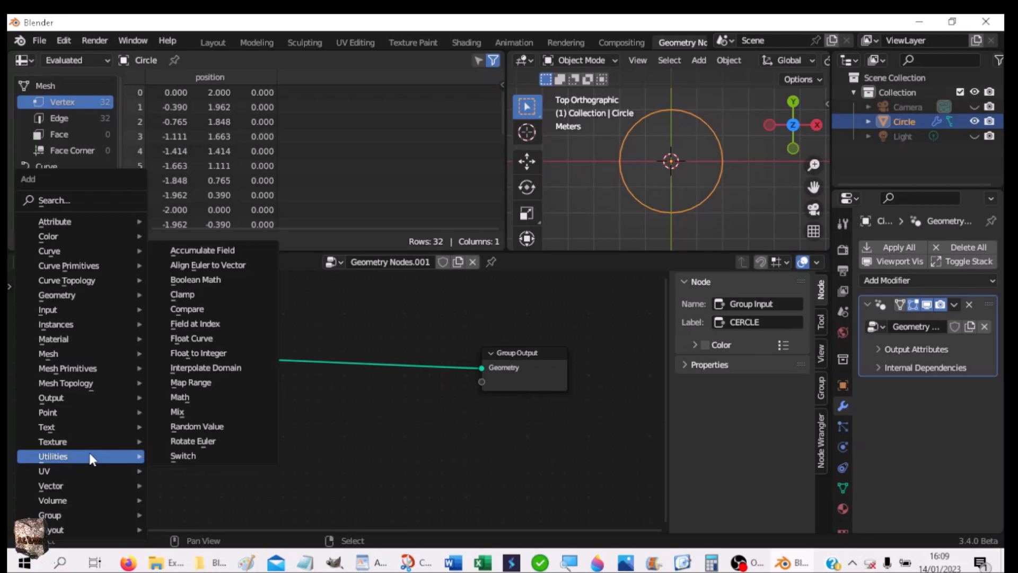
pyautogui.moveTo(82, 369)
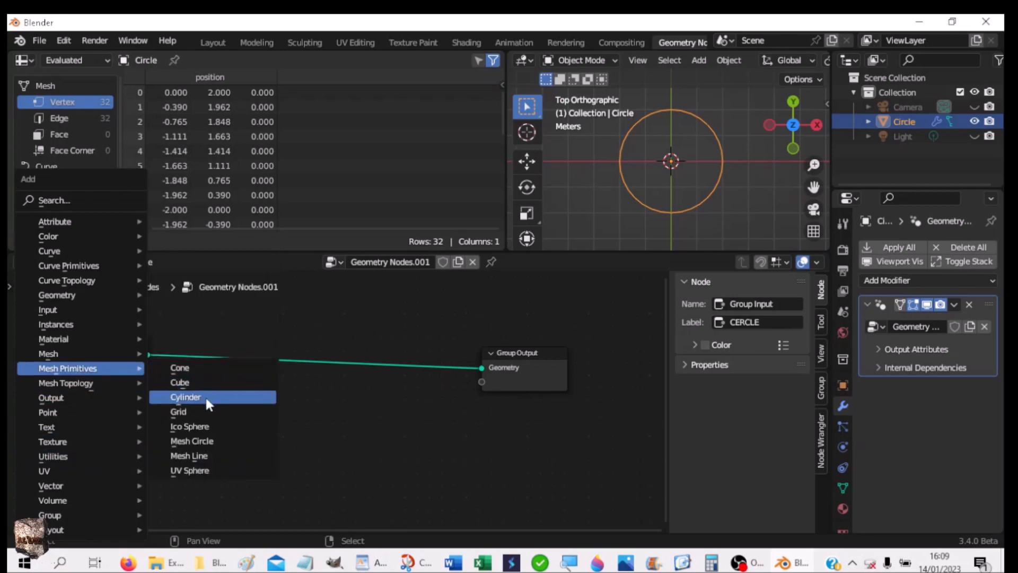
pyautogui.click(190, 412)
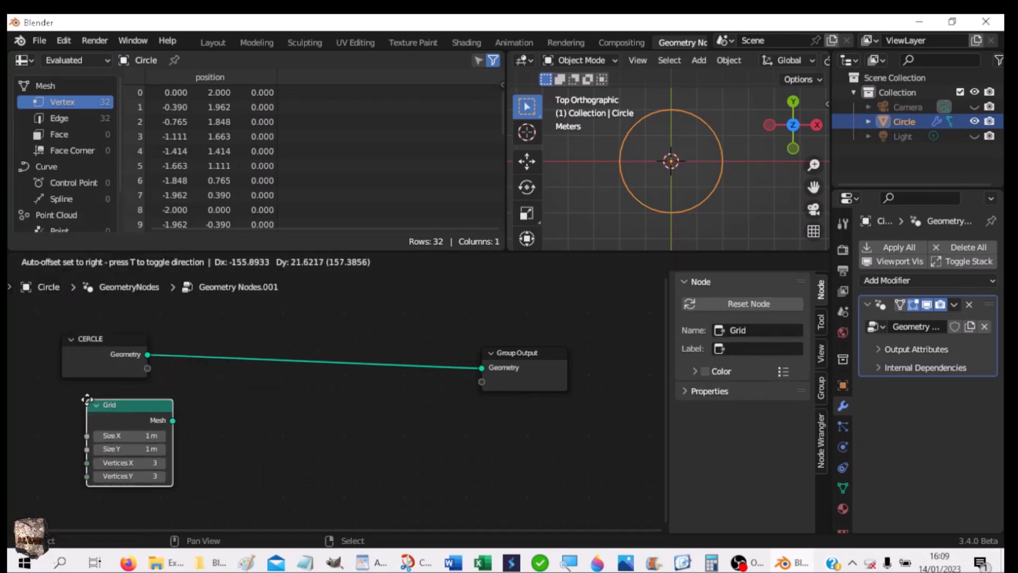
pyautogui.click(62, 395)
# - Set the Grid node's Size X and Size Y to 2 m and its Vertices X and Vertices Y to 2
pyautogui.click(108, 431)
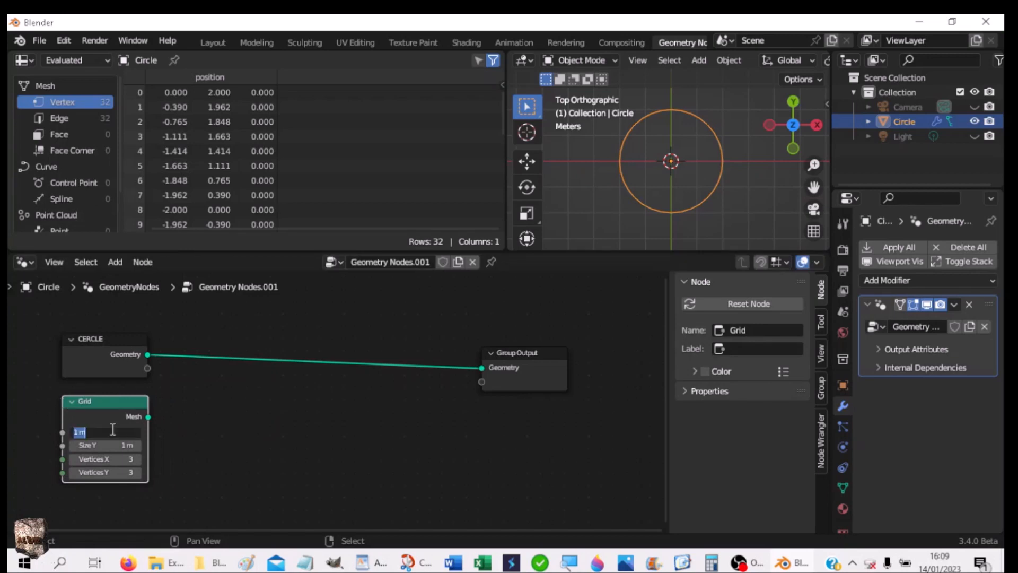
pyautogui.write('2')
pyautogui.press('Tab')
pyautogui.write('2')
pyautogui.press('Tab')
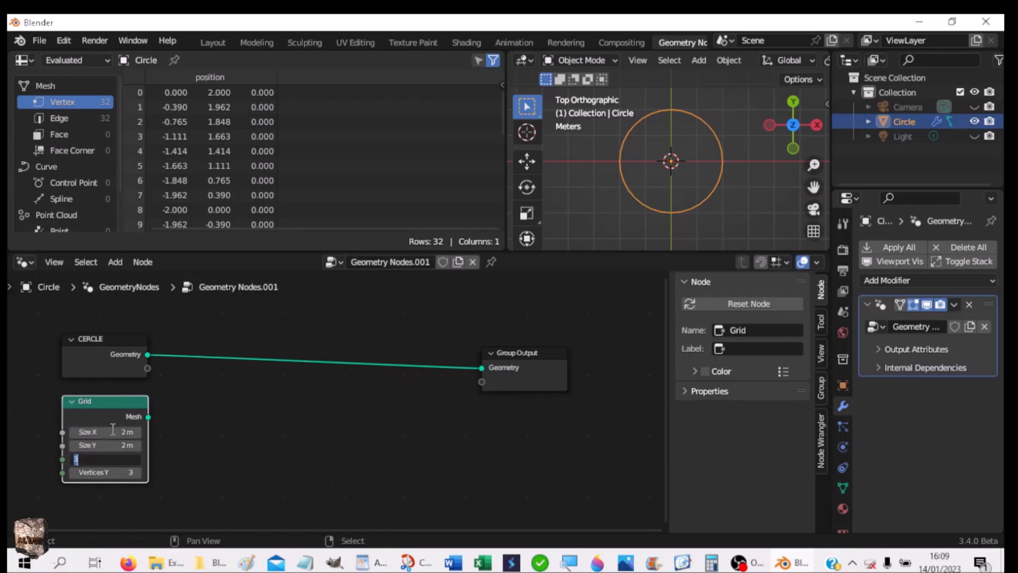
pyautogui.write('2')
pyautogui.hotkey('shift', 'Tab')
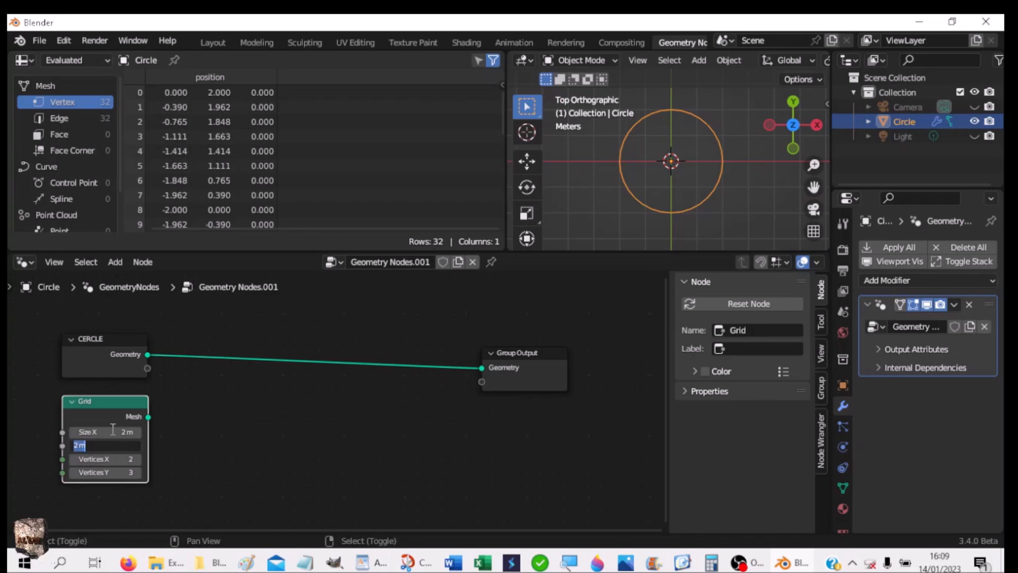
pyautogui.write('2')
pyautogui.press('Return')
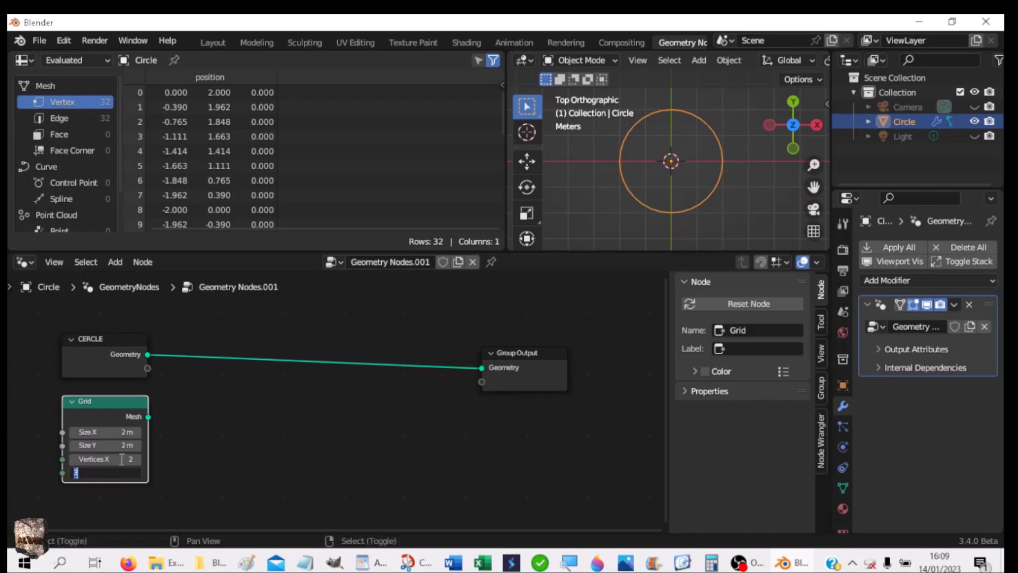
pyautogui.click(73, 471)
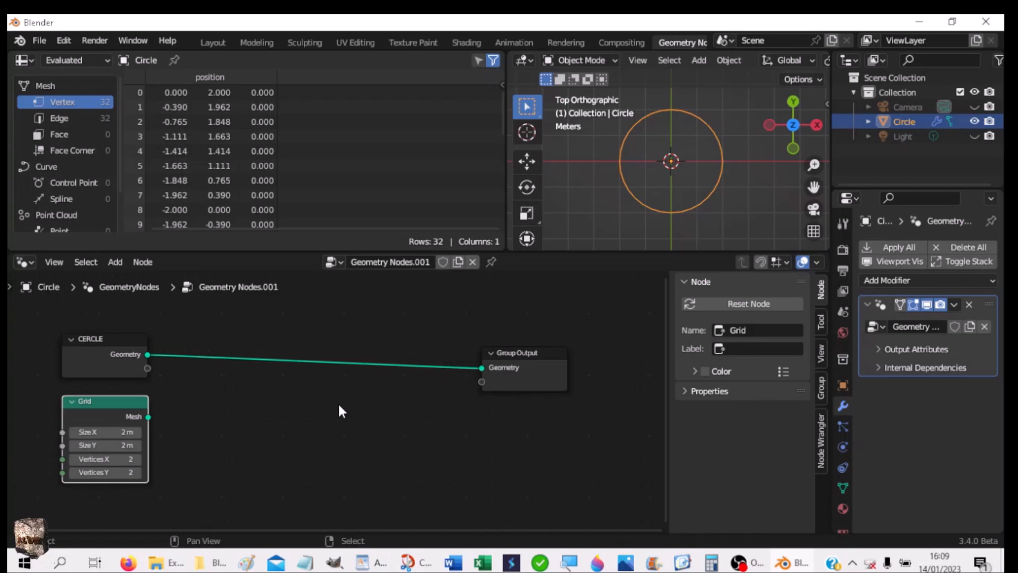
# - Add a Sample Index node and place it below the link between CERCLE and Group Output
pyautogui.press('shift')
pyautogui.hotkey('shift', 'a')
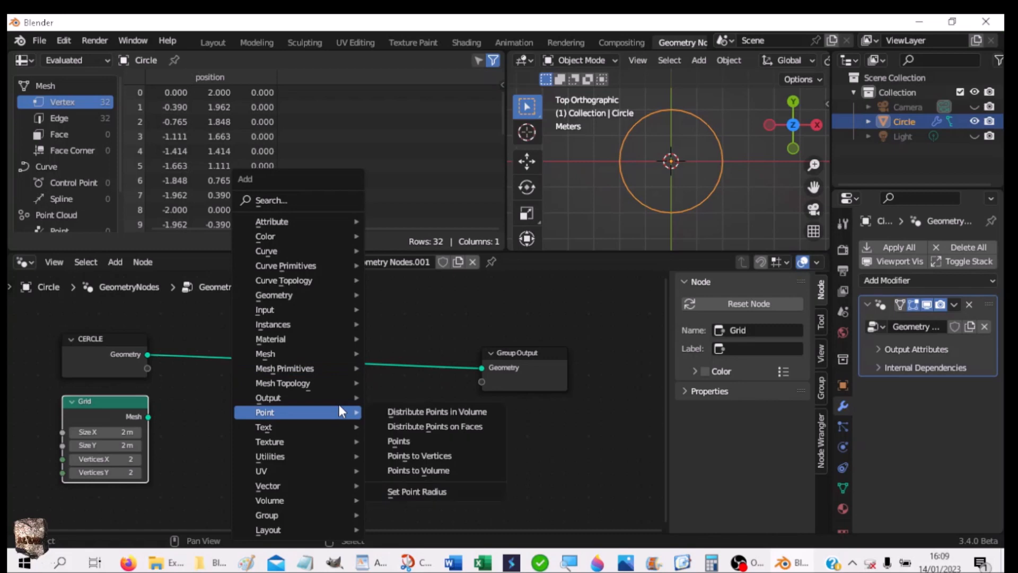
pyautogui.moveTo(280, 228)
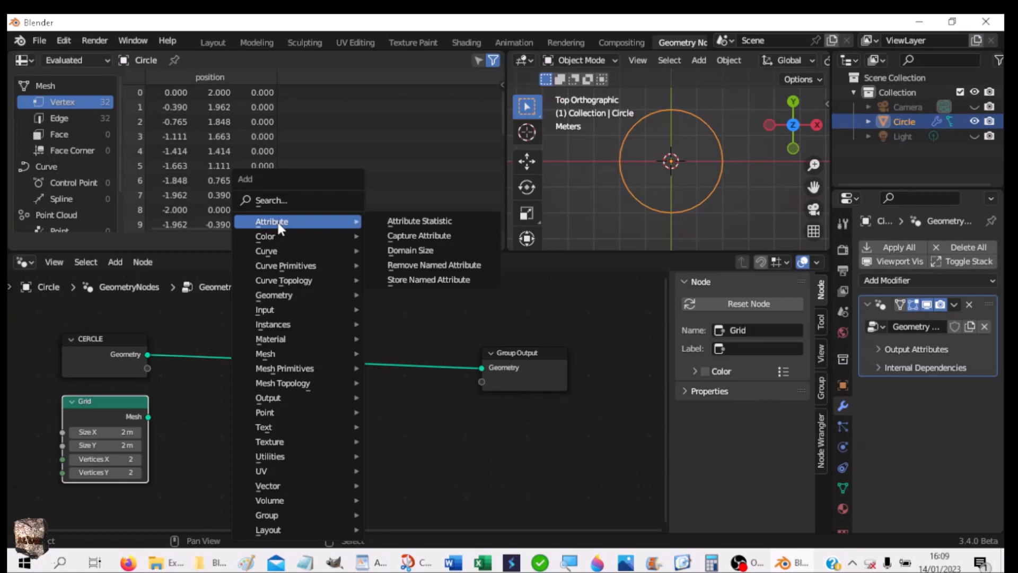
pyautogui.moveTo(295, 397)
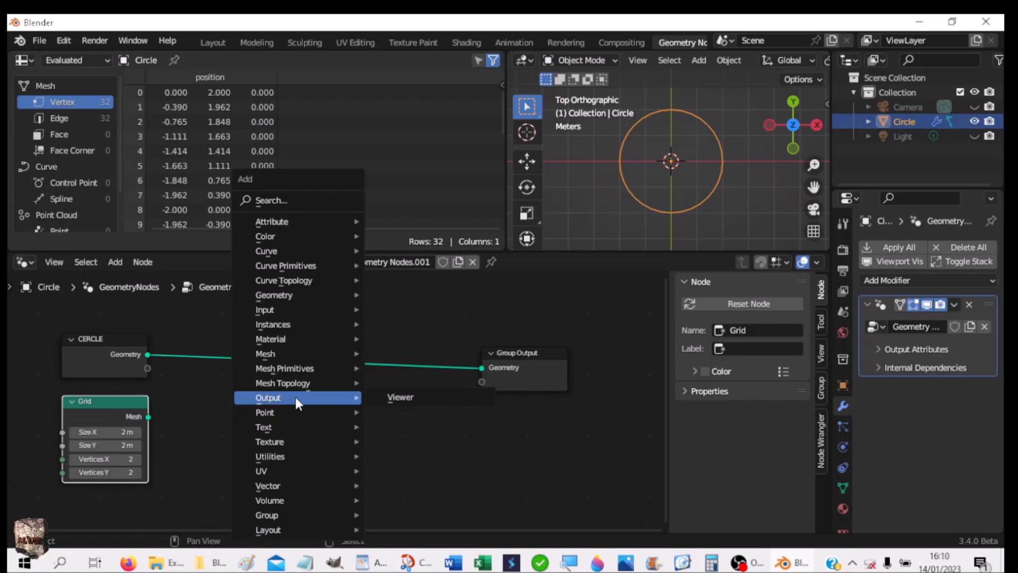
pyautogui.moveTo(275, 298)
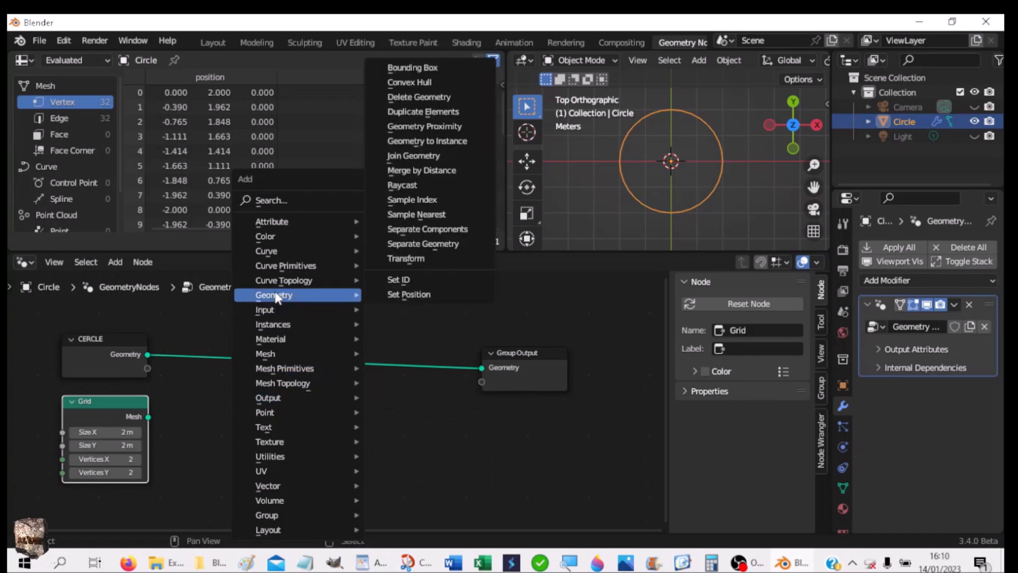
pyautogui.click(431, 204)
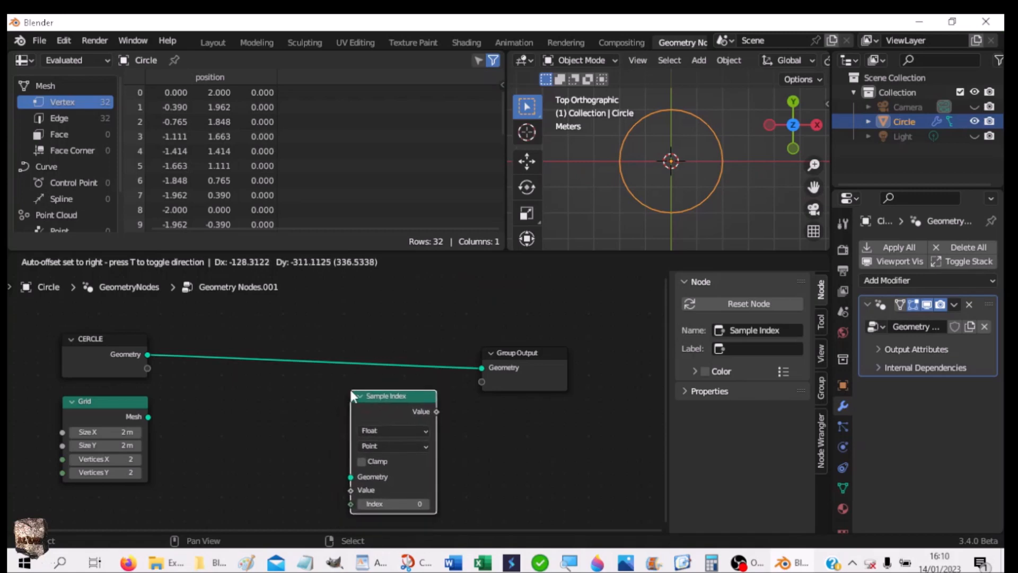
pyautogui.click(349, 387)
# - Add a Sample Nearest node and place it between the Grid and Sample Index nodes
pyautogui.hotkey('shift', 'a')
pyautogui.moveTo(244, 419)
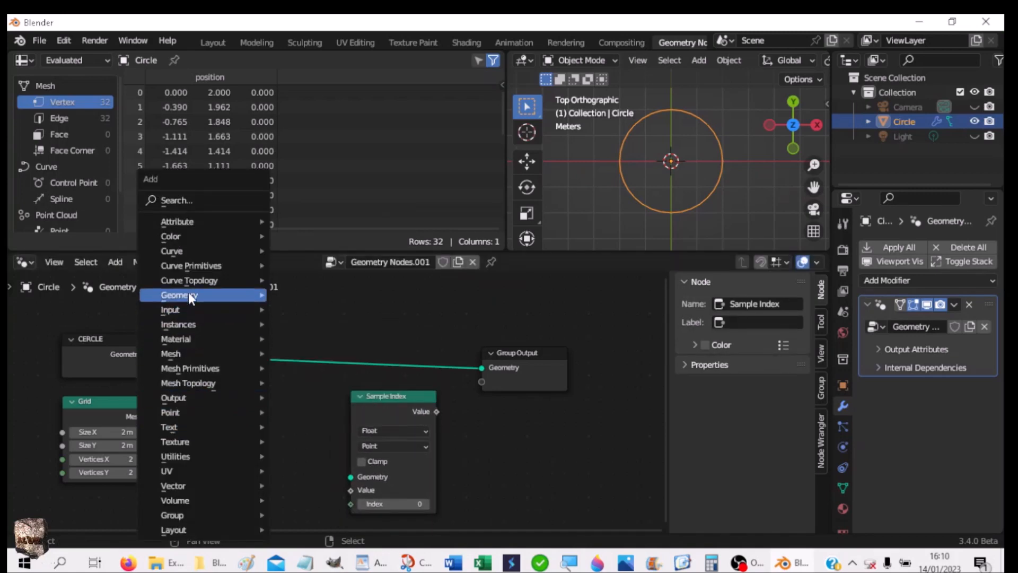
pyautogui.moveTo(190, 295)
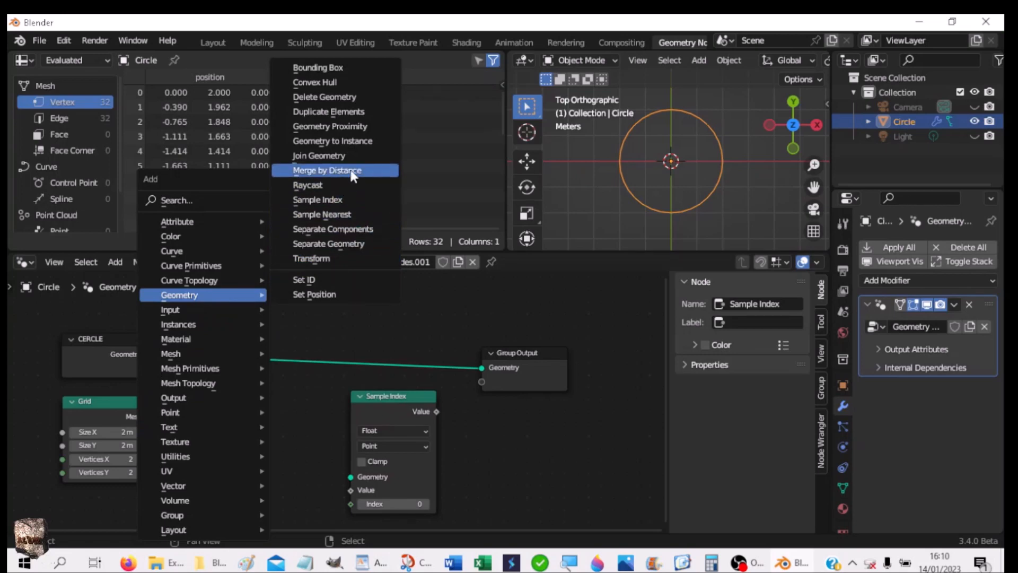
pyautogui.click(337, 215)
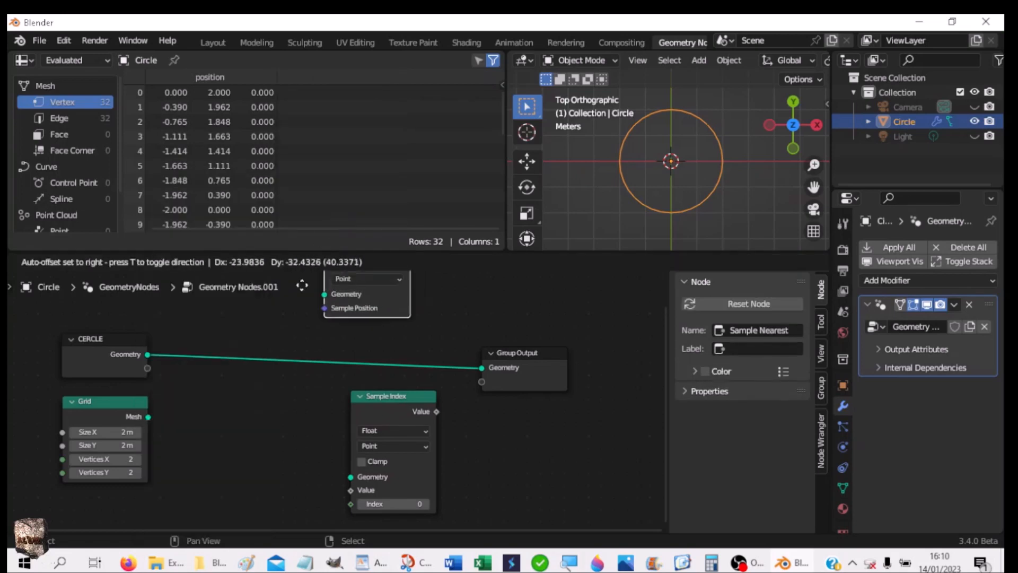
pyautogui.click(210, 409)
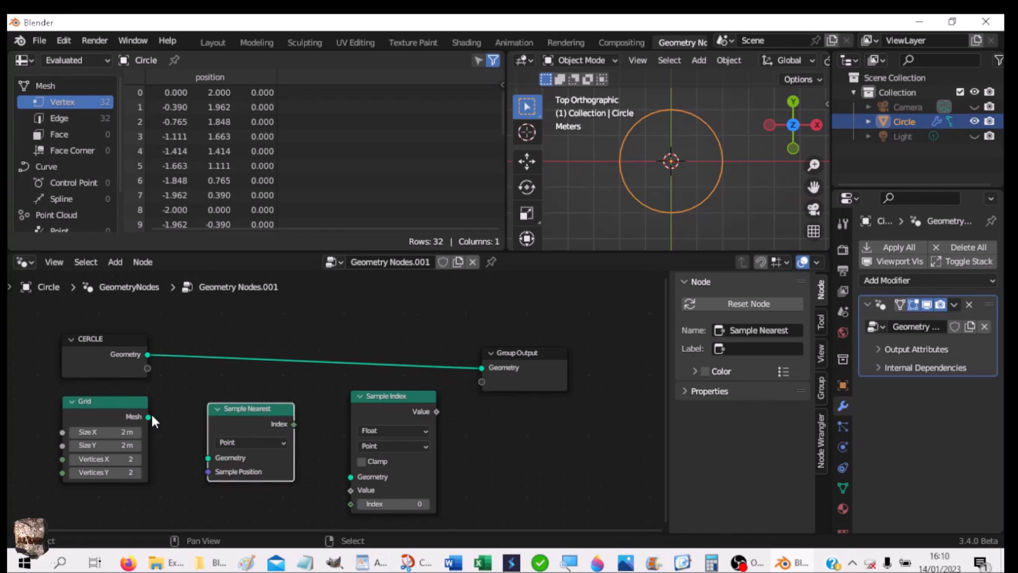
# - Keep Sample Nearest on the Point domain, connect the Grid's Mesh output to its Geometry input and move the node closer to Grid
pyautogui.moveTo(149, 417)
pyautogui.moveTo(208, 458)
pyautogui.click(244, 442)
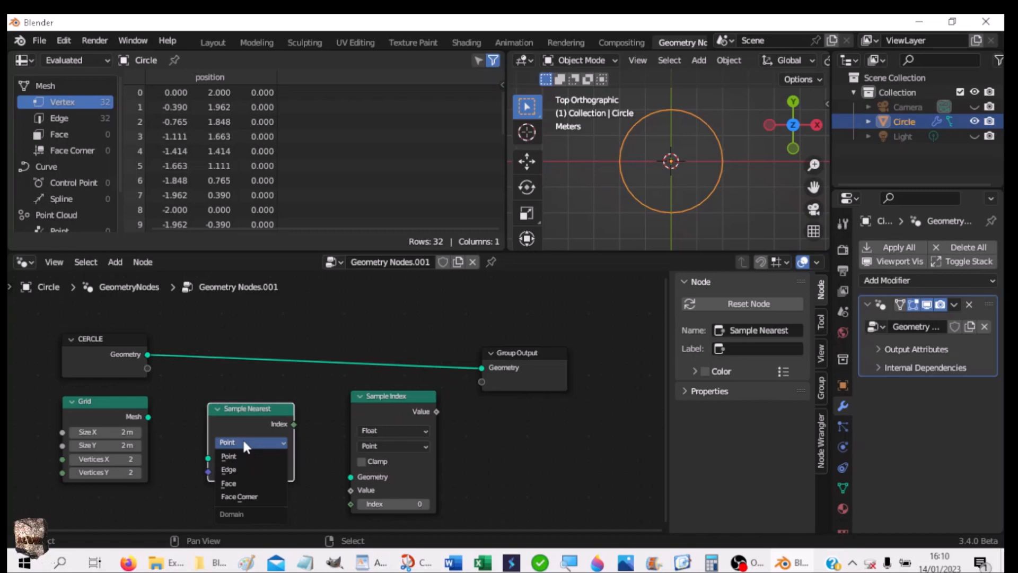
pyautogui.click(242, 441)
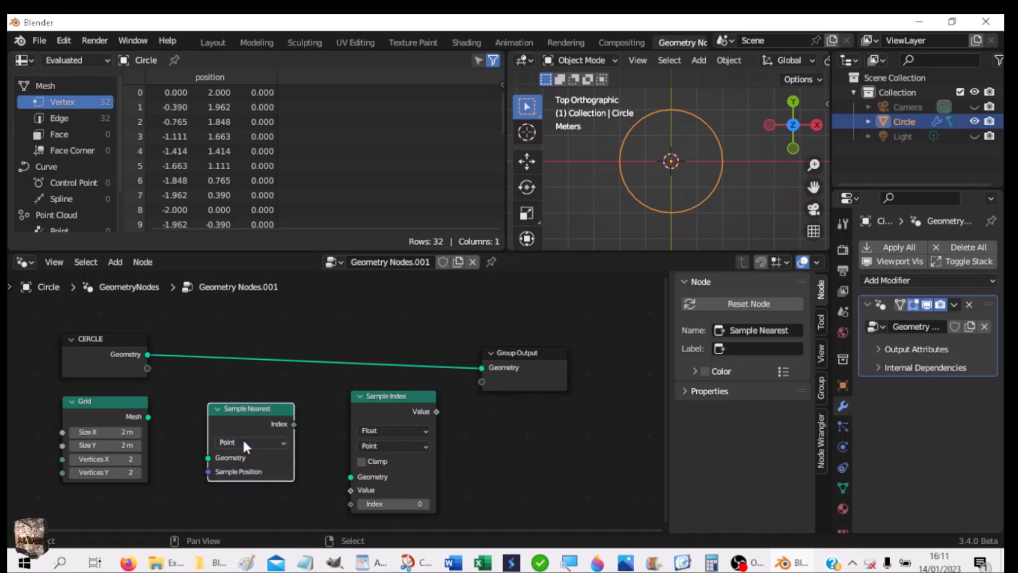
pyautogui.moveTo(149, 416); pyautogui.dragTo(206, 456)
pyautogui.moveTo(266, 416); pyautogui.dragTo(227, 408)
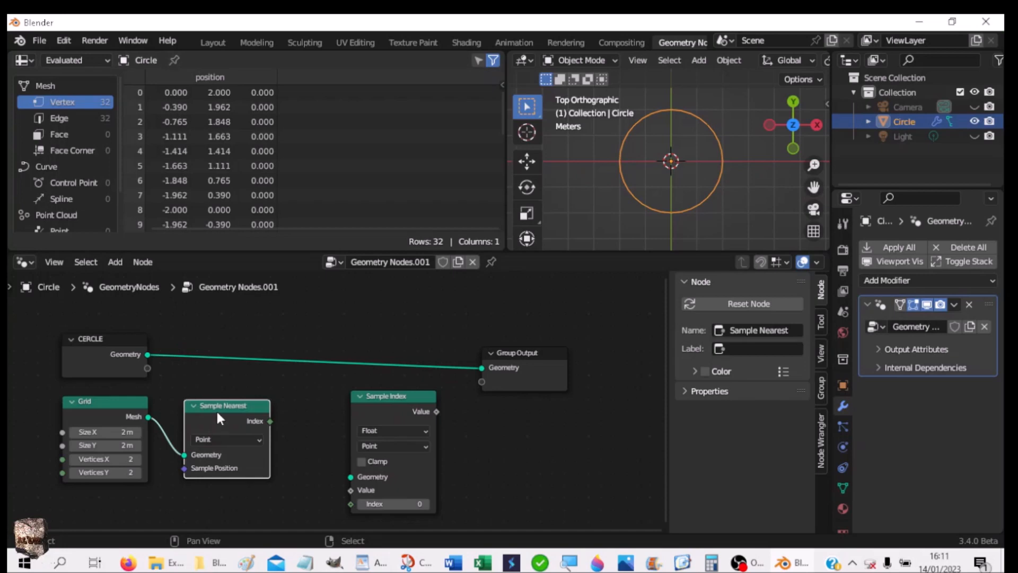
# - Preview the Grid node's mesh through a temporary Viewer node, then disconnect and delete the Viewer
pyautogui.click(111, 406)
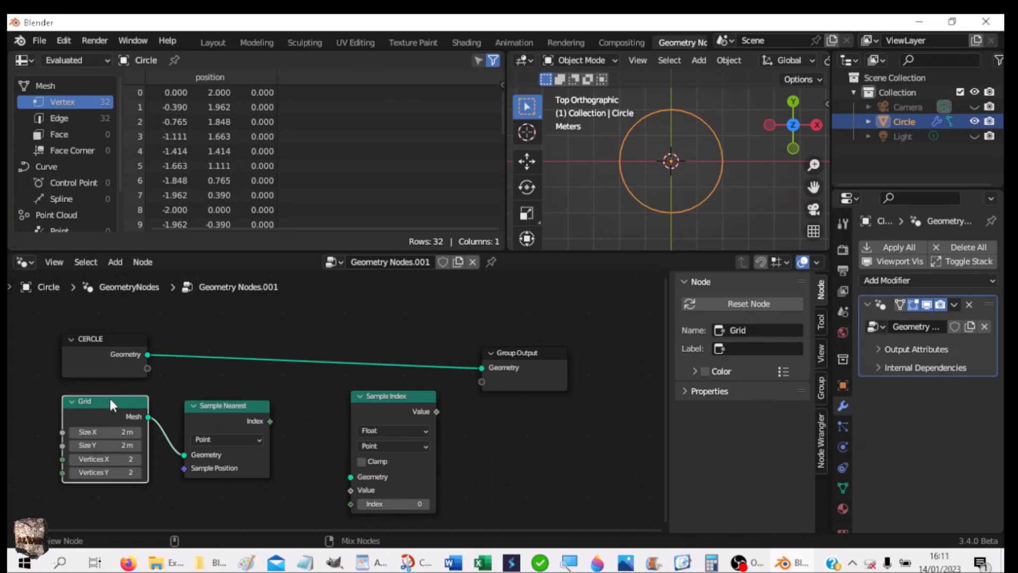
pyautogui.keyDown('ctrl'); pyautogui.keyDown('shift'); pyautogui.click(110, 399); pyautogui.keyUp('shift'); pyautogui.keyUp('ctrl')
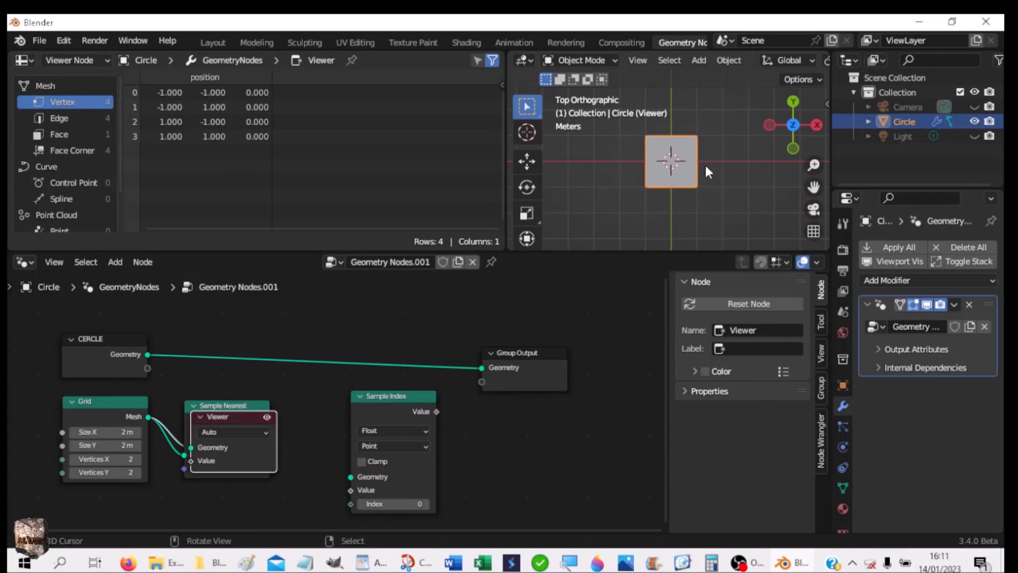
pyautogui.moveTo(234, 418); pyautogui.dragTo(252, 313)
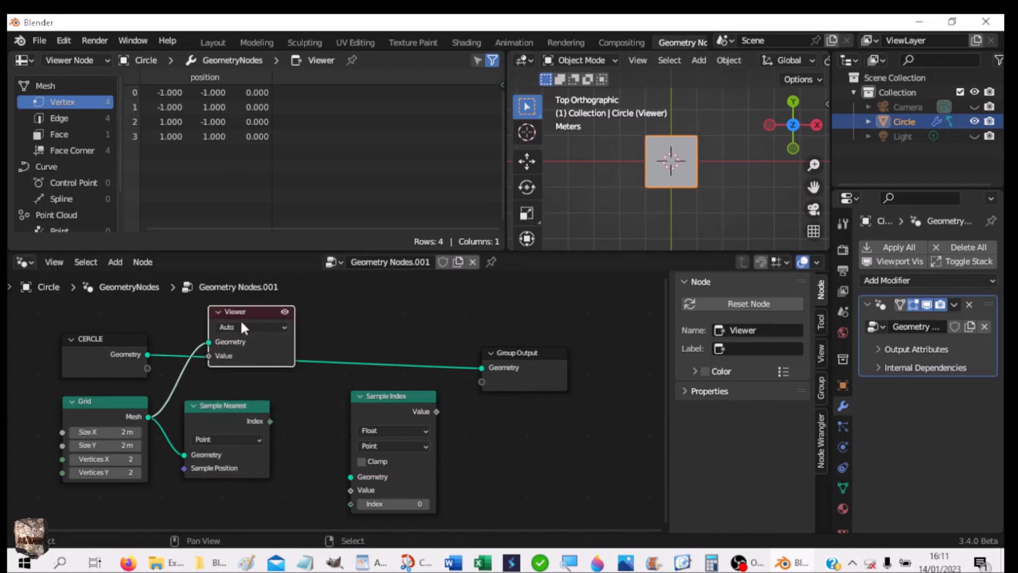
pyautogui.click(197, 336)
pyautogui.moveTo(208, 339); pyautogui.dragTo(182, 326)
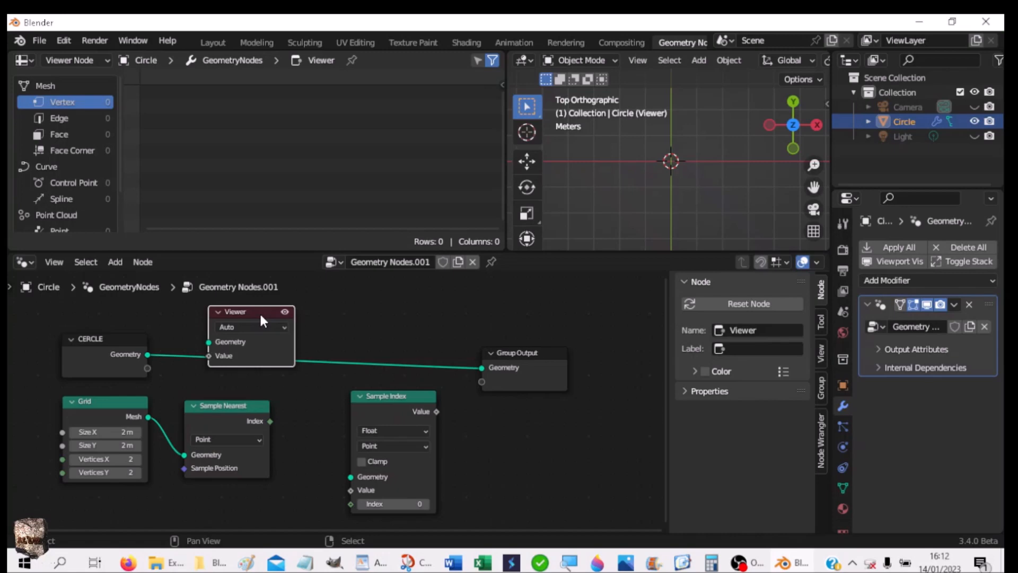
pyautogui.press('x')
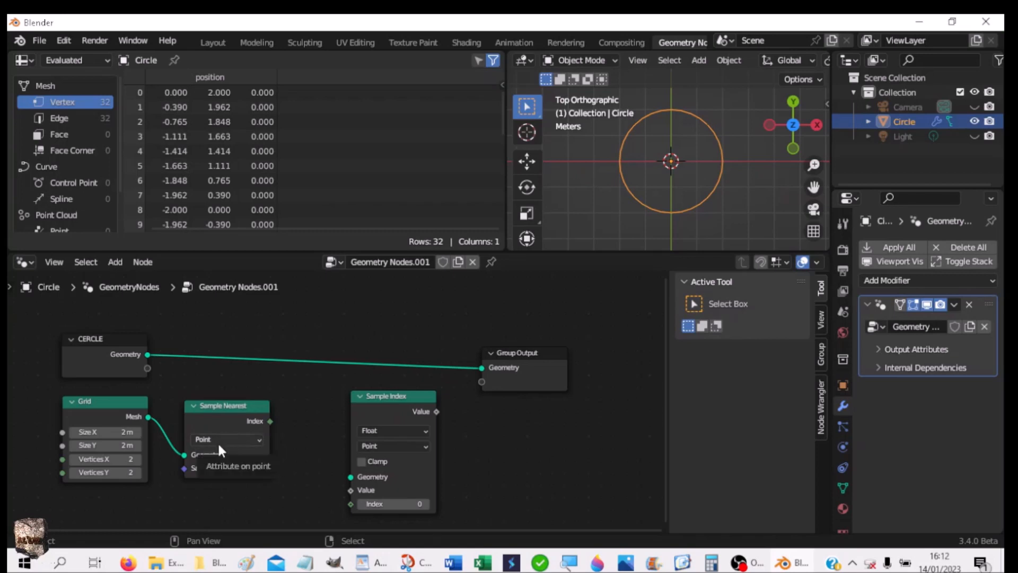
# - Label the Grid node PLAN
pyautogui.click(87, 402)
pyautogui.click(748, 348)
pyautogui.write('PLAN')
pyautogui.press('Return')
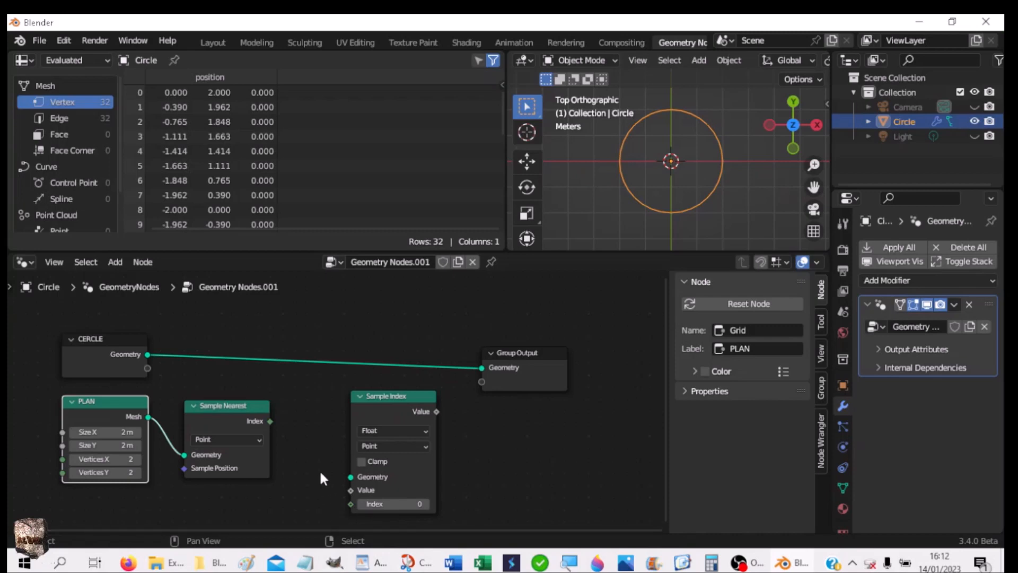
# - Add a Position input node and place it directly below the Sample Nearest node
pyautogui.click(235, 502)
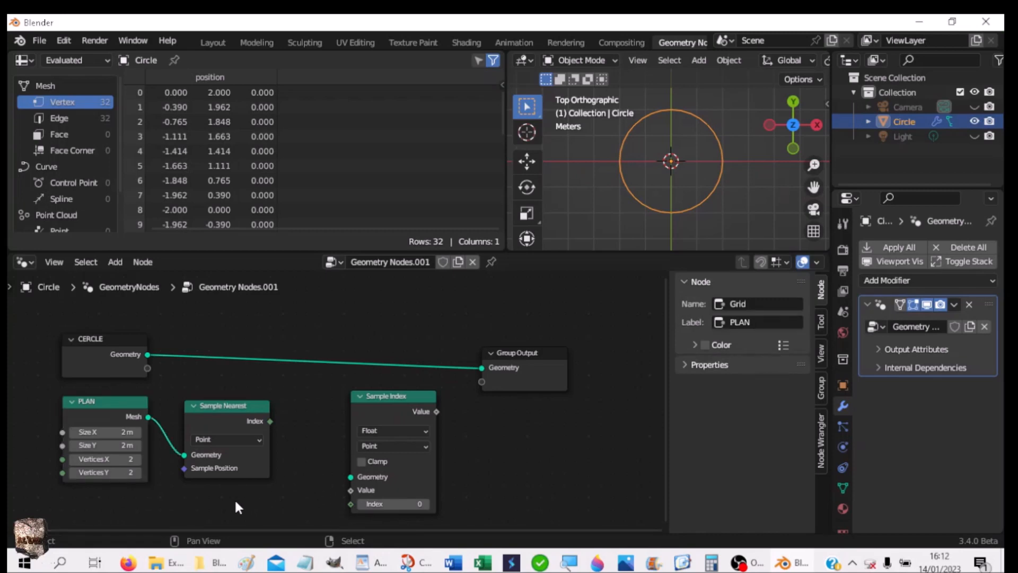
pyautogui.hotkey('shift', 'a')
pyautogui.moveTo(237, 506)
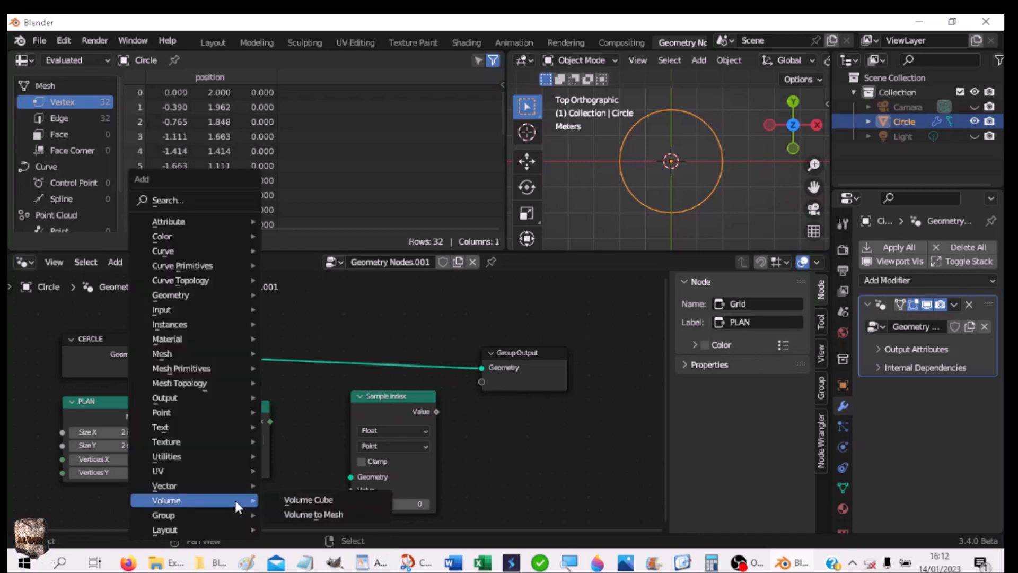
pyautogui.moveTo(221, 295)
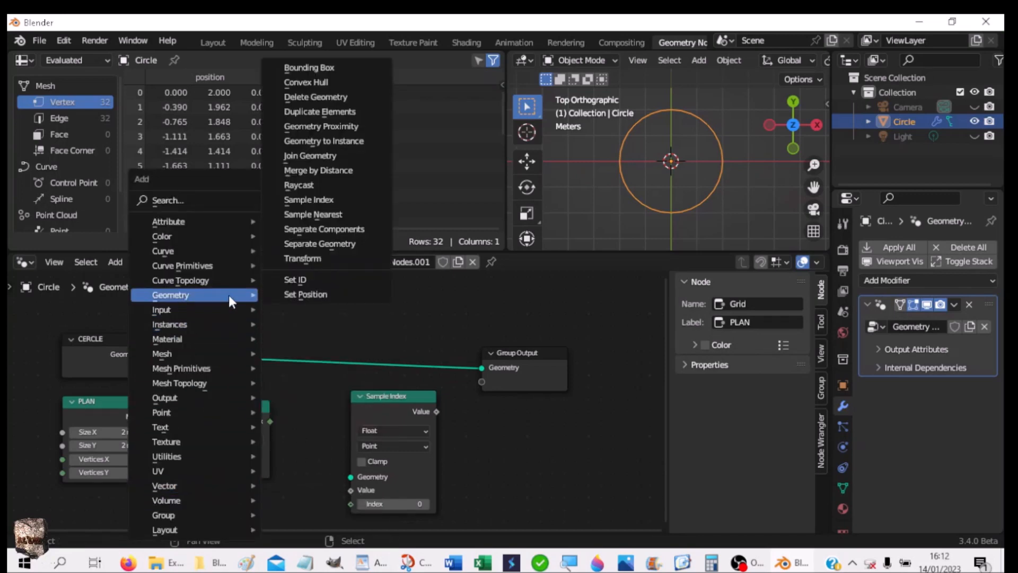
pyautogui.moveTo(160, 320)
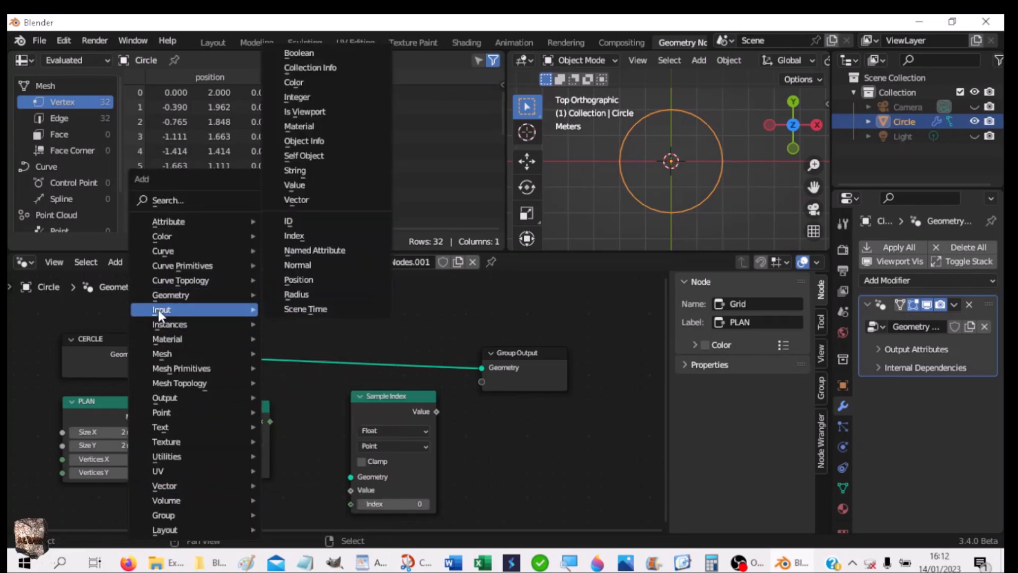
pyautogui.click(297, 285)
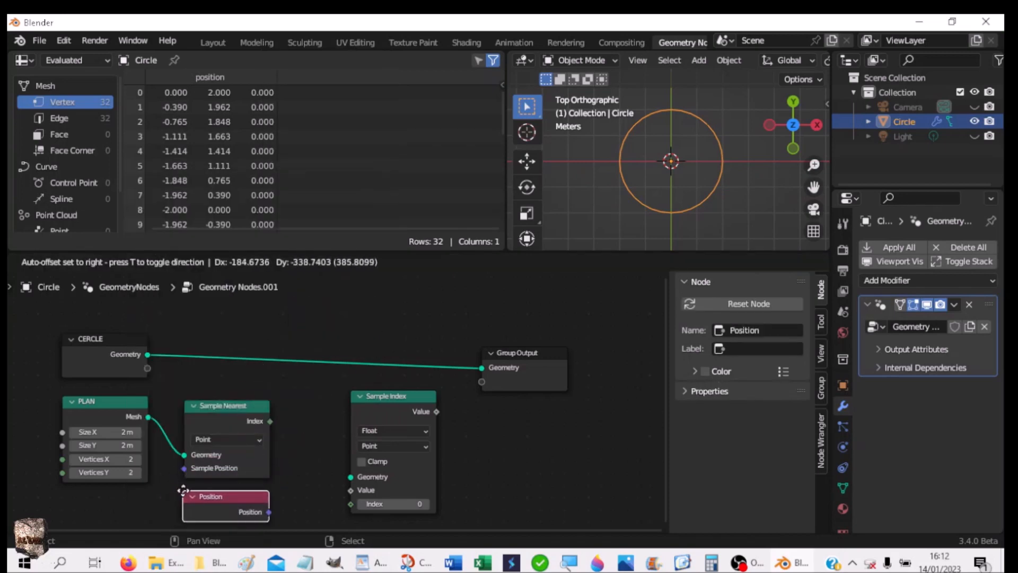
pyautogui.click(182, 488)
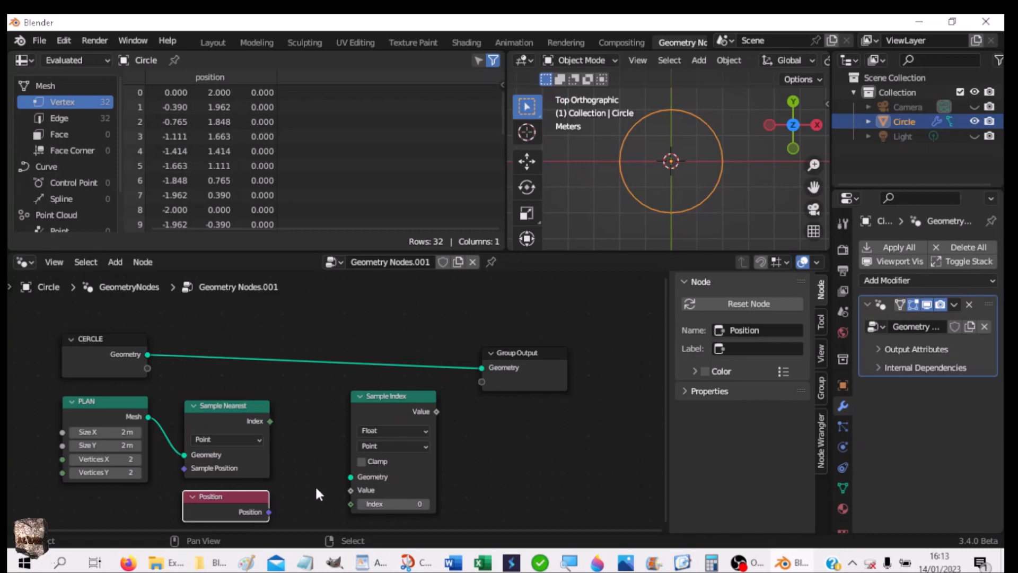
# - Connect PLAN's Mesh, Position and Sample Nearest's Index to Sample Index's Geometry, Value and Index inputs, and move Sample Index closer
pyautogui.moveTo(269, 513)
pyautogui.moveTo(148, 418); pyautogui.dragTo(350, 477)
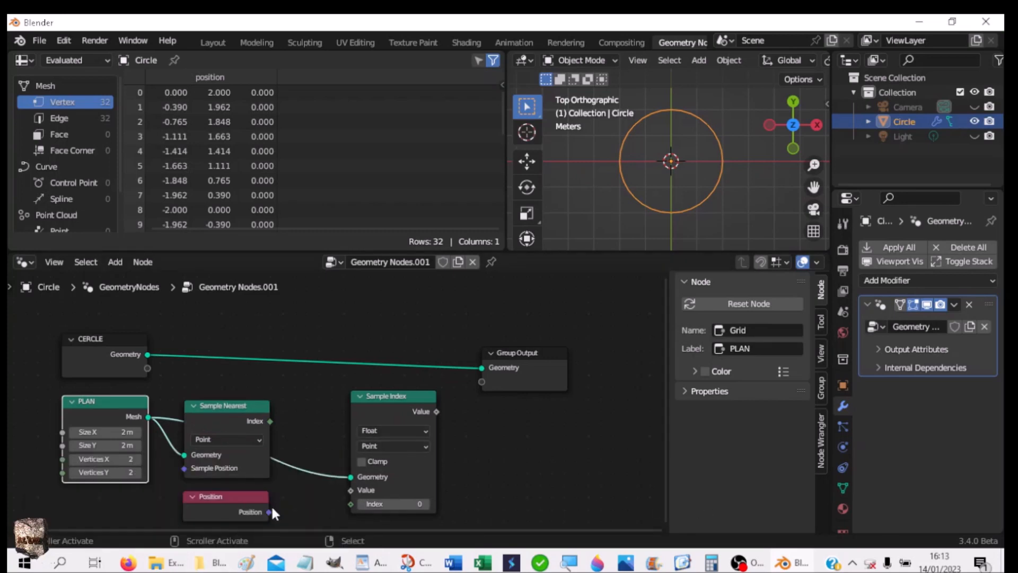
pyautogui.moveTo(269, 512); pyautogui.dragTo(352, 490)
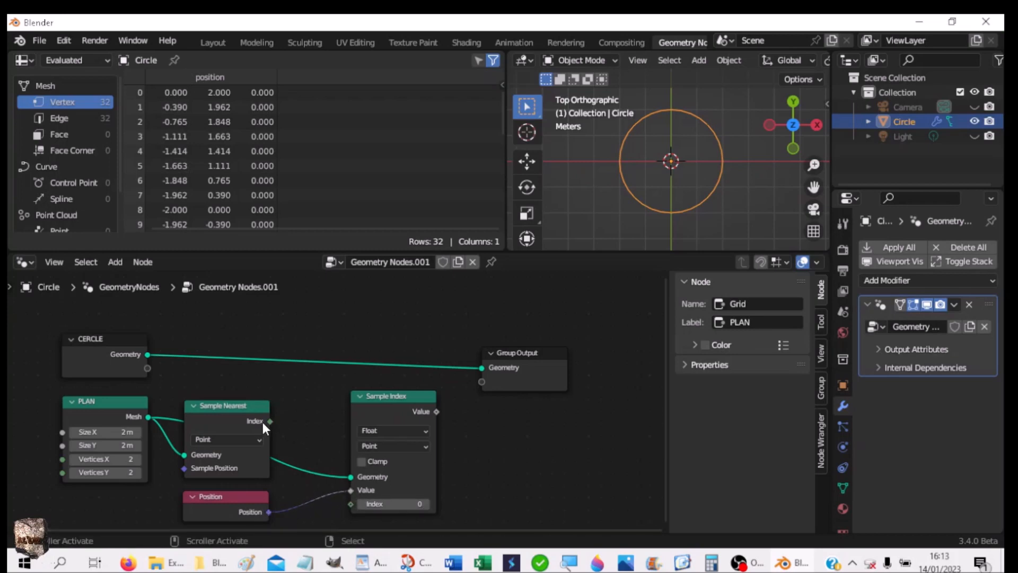
pyautogui.moveTo(269, 420); pyautogui.dragTo(349, 503)
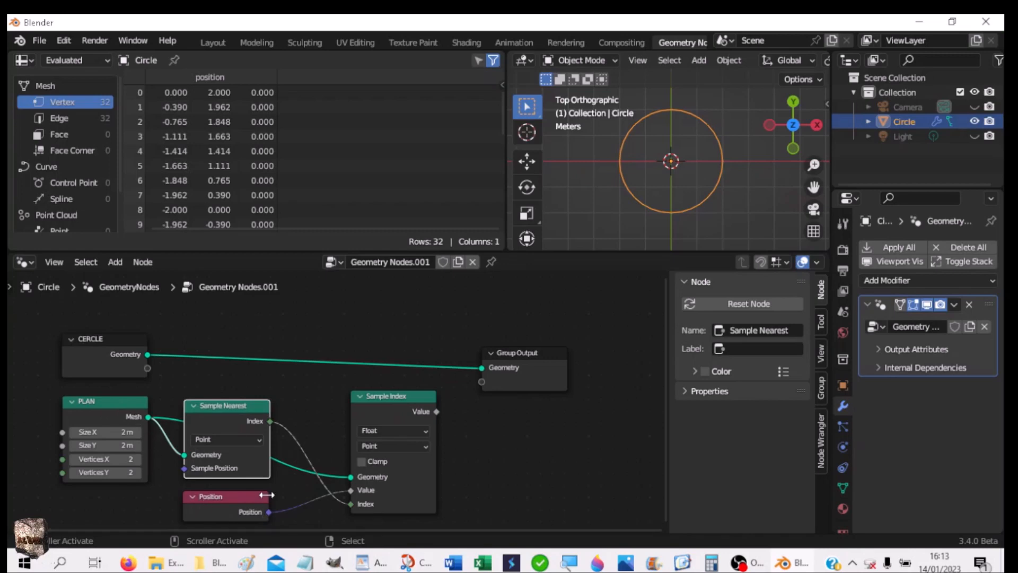
pyautogui.moveTo(374, 506)
pyautogui.moveTo(396, 400); pyautogui.dragTo(364, 404)
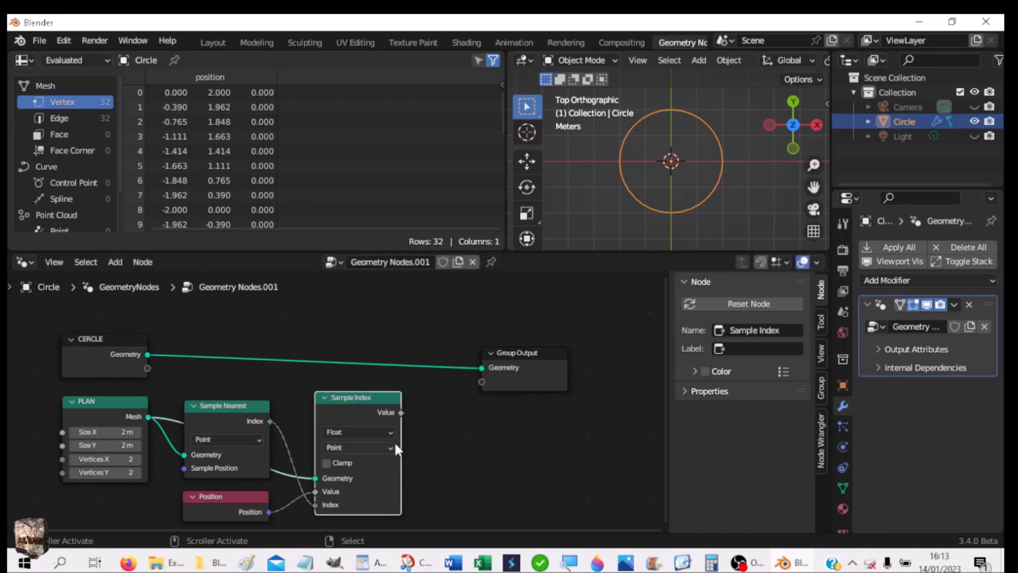
# - Move Group Output farther from CERCLE and insert a Set Position node on the geometry link between them
pyautogui.moveTo(526, 354); pyautogui.dragTo(607, 335)
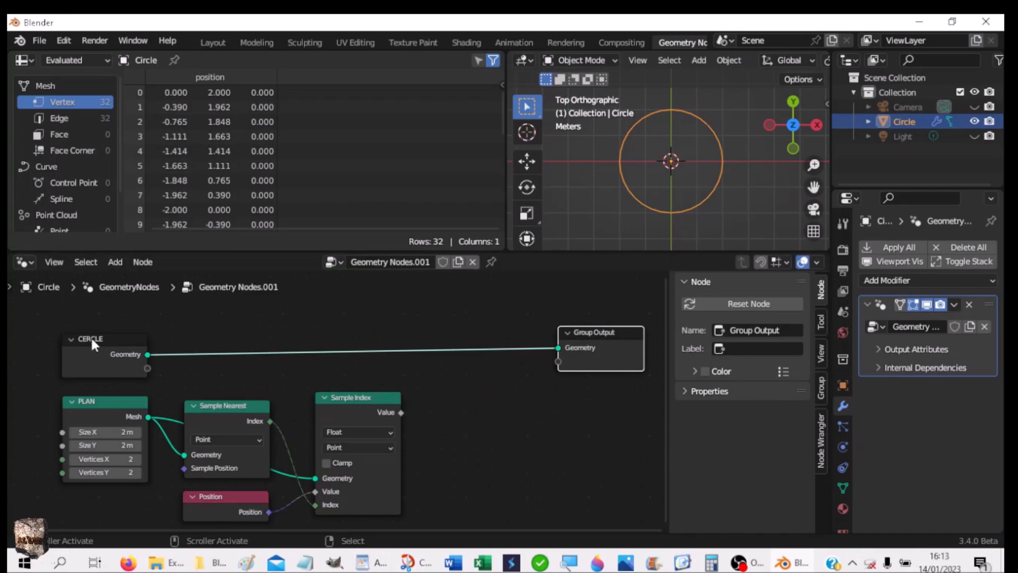
pyautogui.click(497, 405)
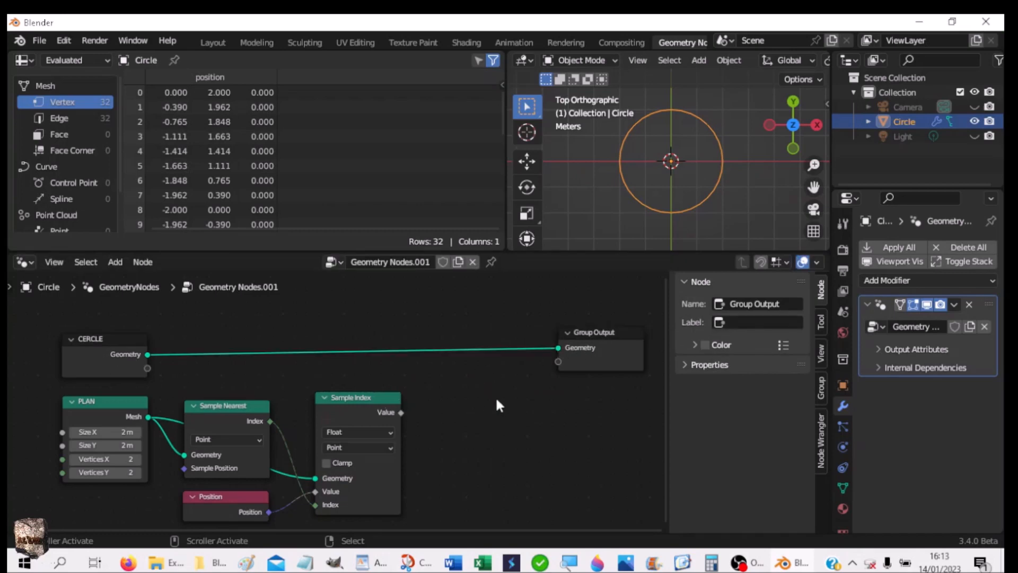
pyautogui.hotkey('shift', 'a')
pyautogui.moveTo(497, 402)
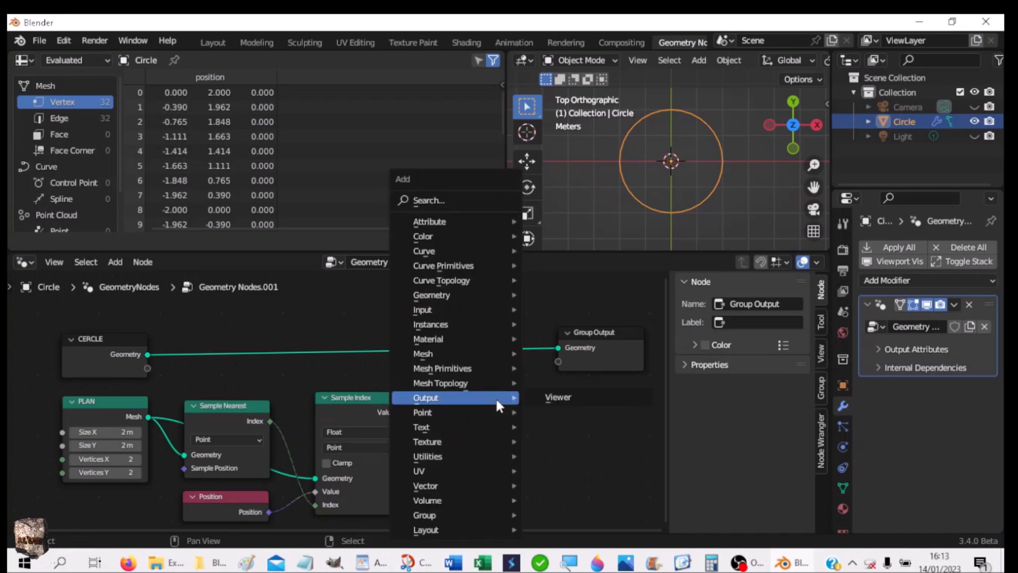
pyautogui.moveTo(452, 294)
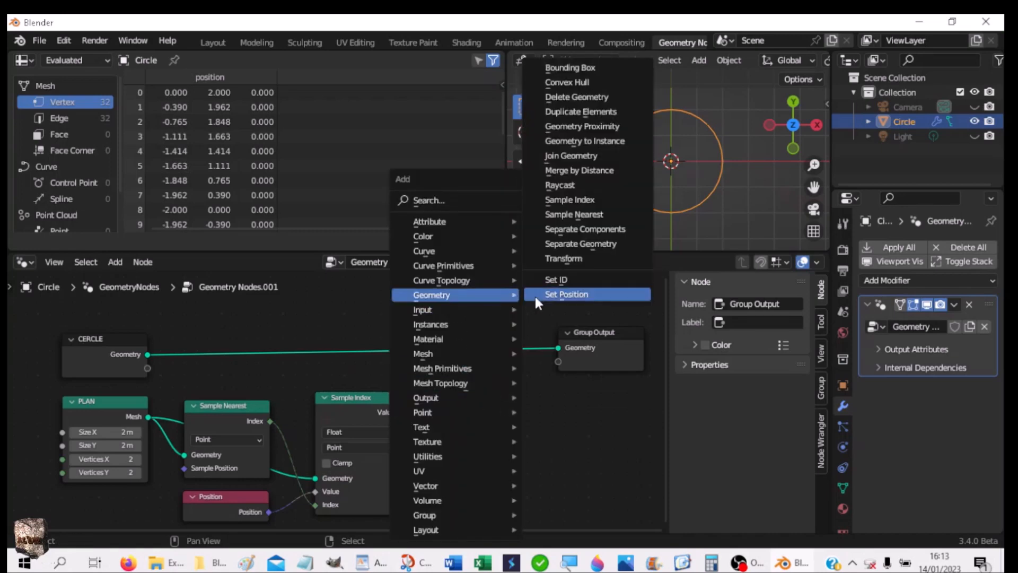
pyautogui.click(566, 294)
pyautogui.click(464, 393)
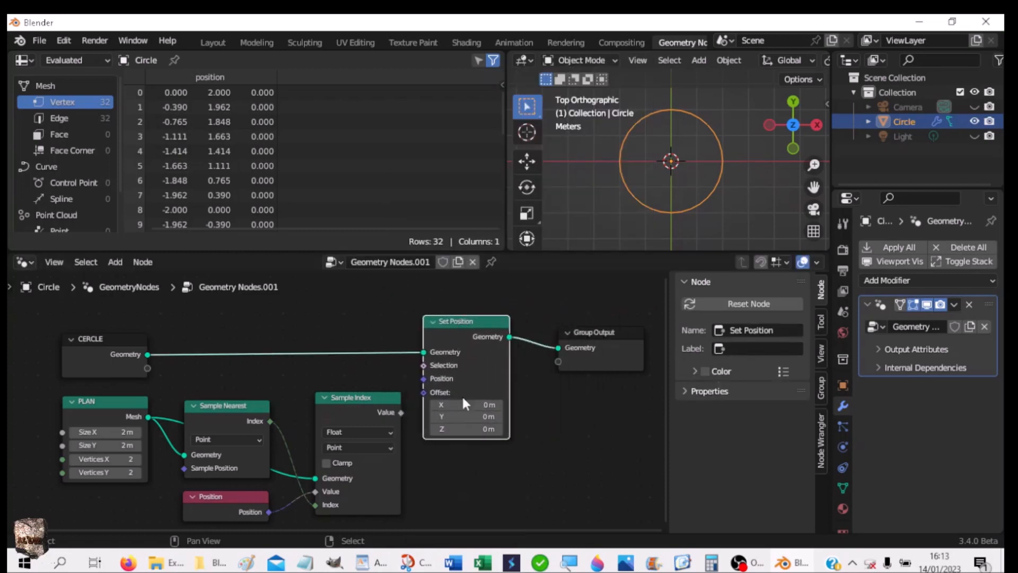
# - Set Sample Index's data type to Vector and link Position through its Value sockets to Set Position's Position input
pyautogui.moveTo(400, 411); pyautogui.dragTo(401, 408)
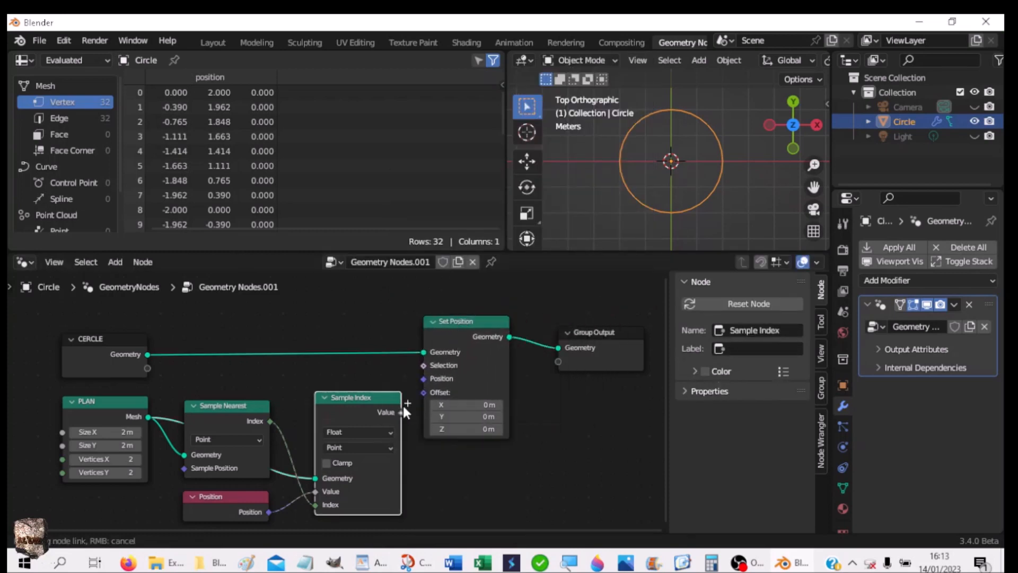
pyautogui.moveTo(422, 375); pyautogui.dragTo(422, 377)
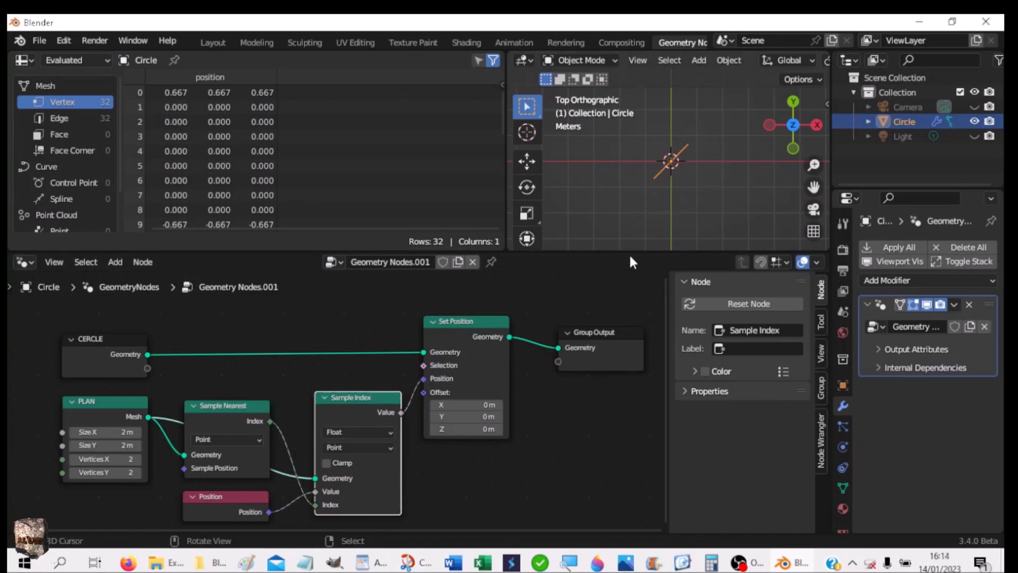
pyautogui.click(345, 431)
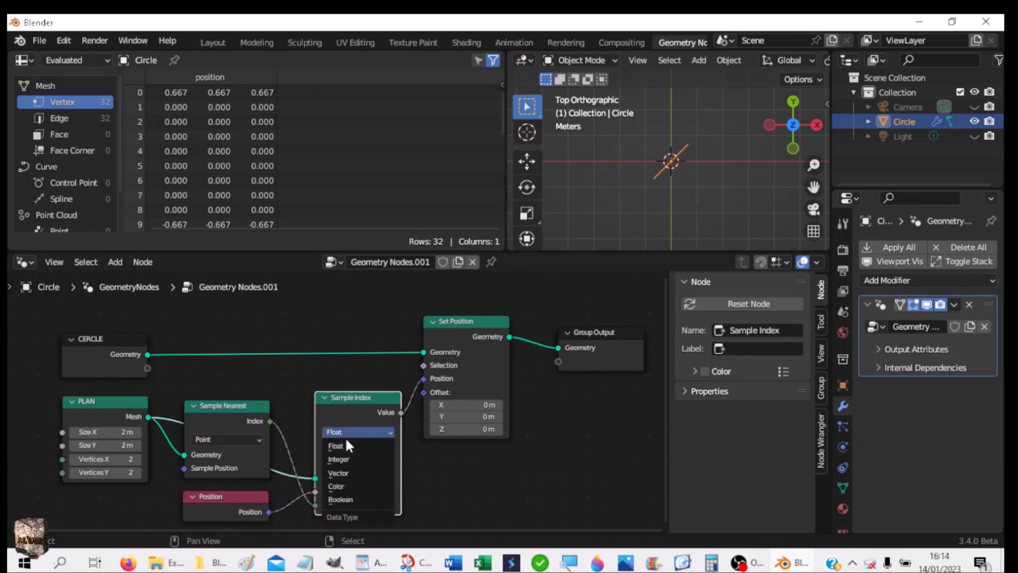
pyautogui.click(345, 473)
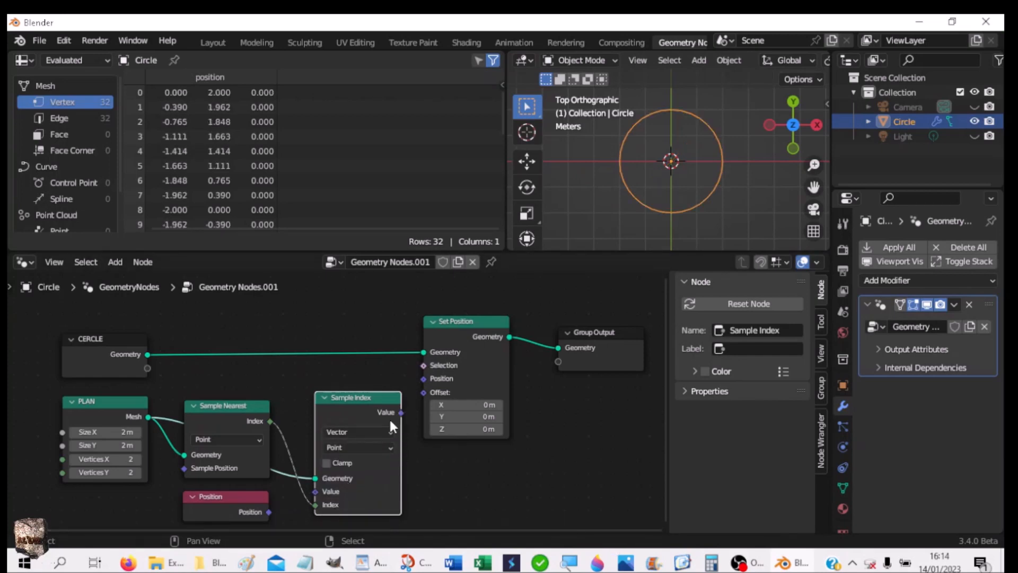
pyautogui.moveTo(401, 412); pyautogui.dragTo(422, 378)
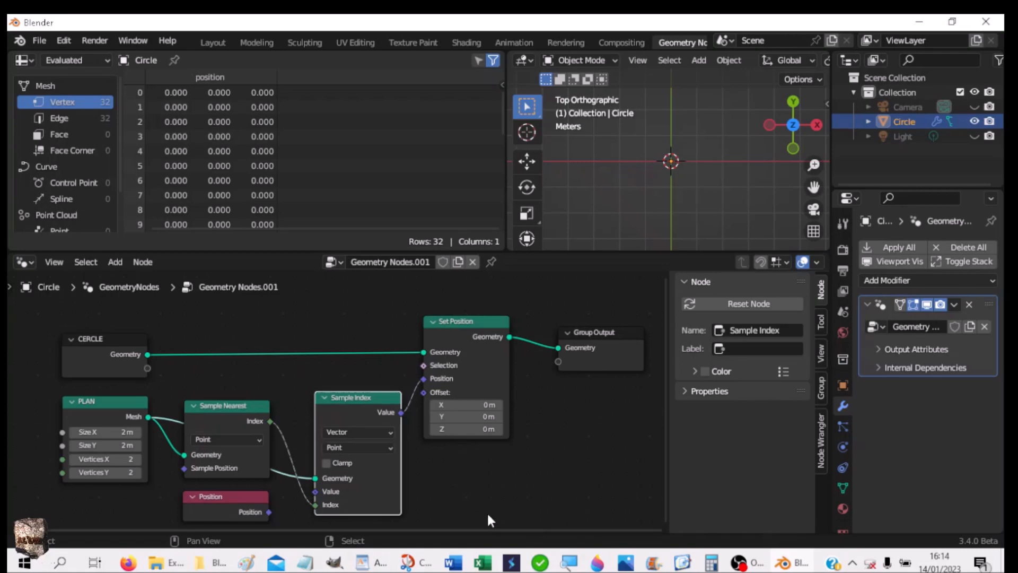
pyautogui.click(270, 514)
pyautogui.moveTo(270, 512); pyautogui.dragTo(318, 489)
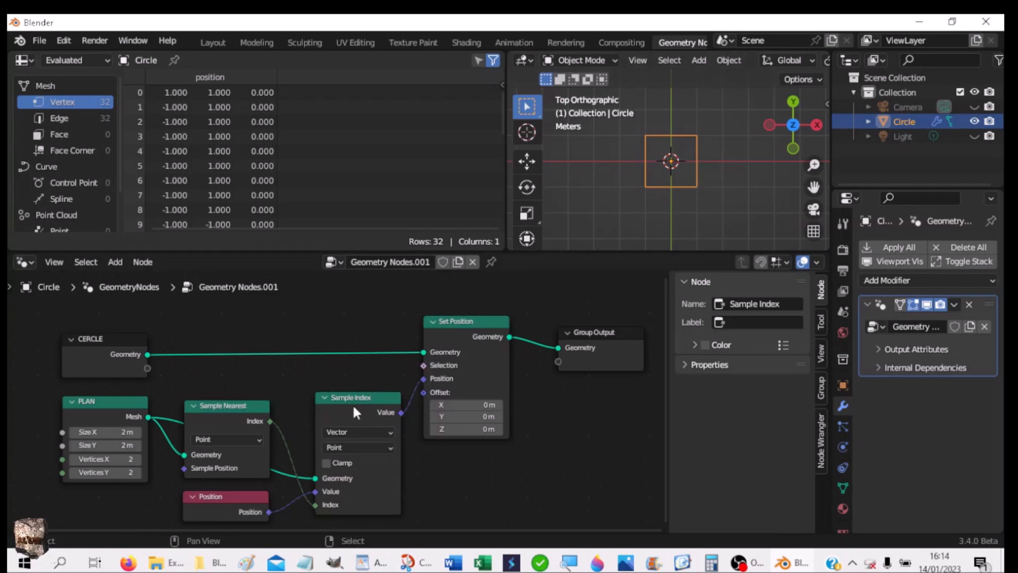
# - Move Group Output and Set Position away from Sample Index and place a Mix Color node below, between Sample Index and Set Position
pyautogui.moveTo(444, 516); pyautogui.dragTo(430, 469, button='middle')
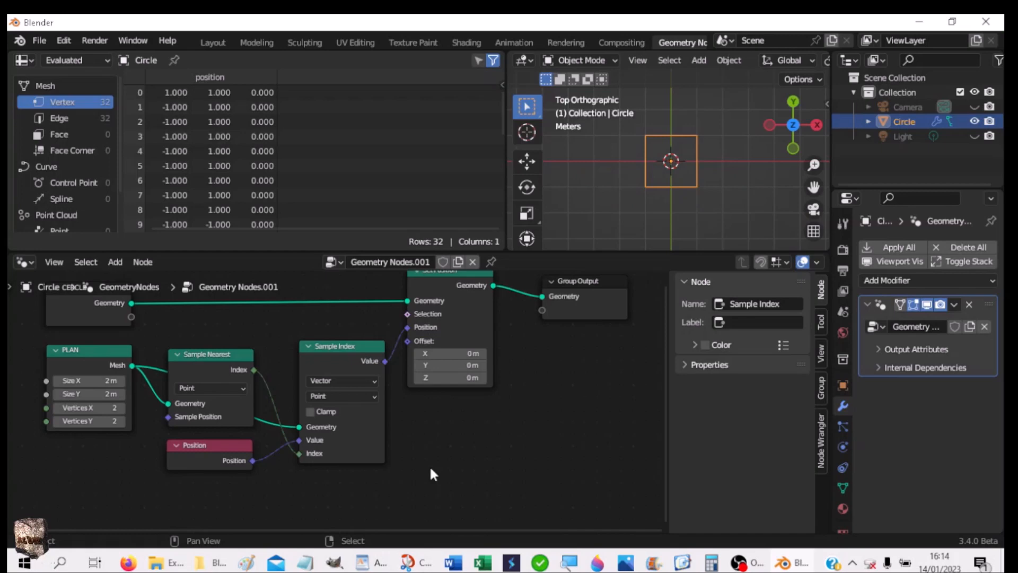
pyautogui.scroll(-1, 430, 465)
pyautogui.click(558, 299)
pyautogui.moveTo(558, 299); pyautogui.dragTo(627, 299)
pyautogui.moveTo(472, 290); pyautogui.dragTo(546, 292)
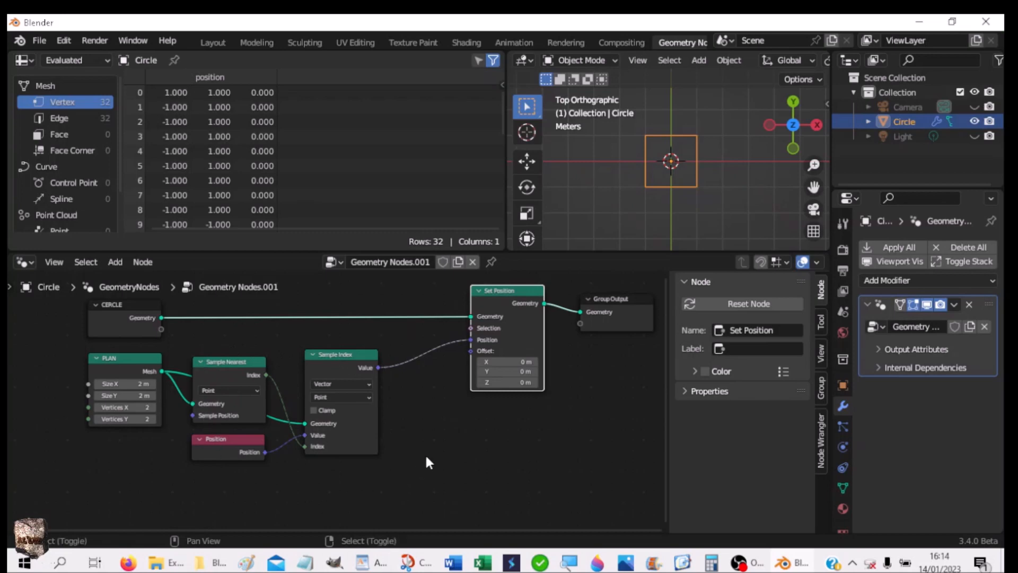
pyautogui.hotkey('shift', 'a')
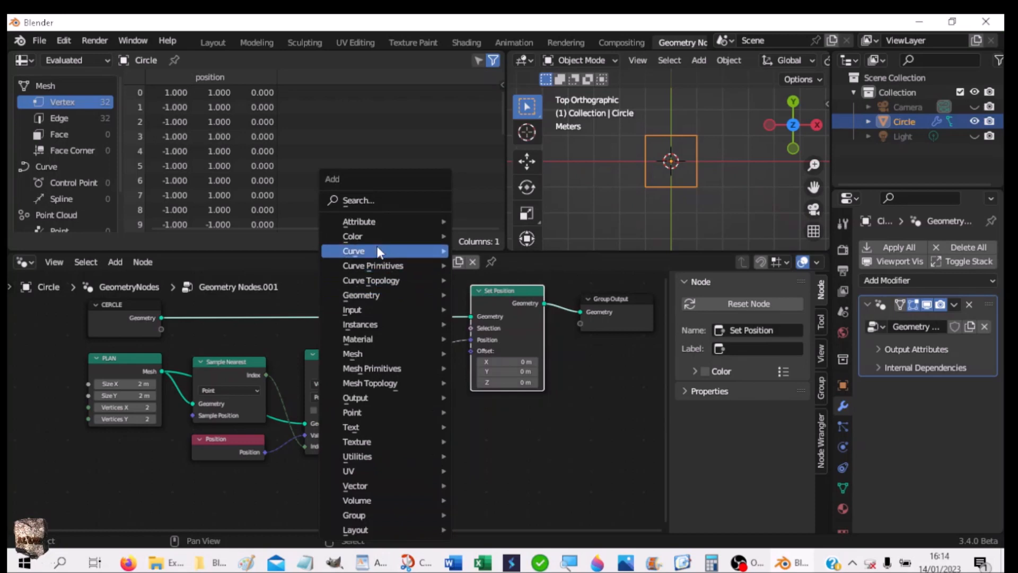
pyautogui.moveTo(373, 233)
pyautogui.click(491, 265)
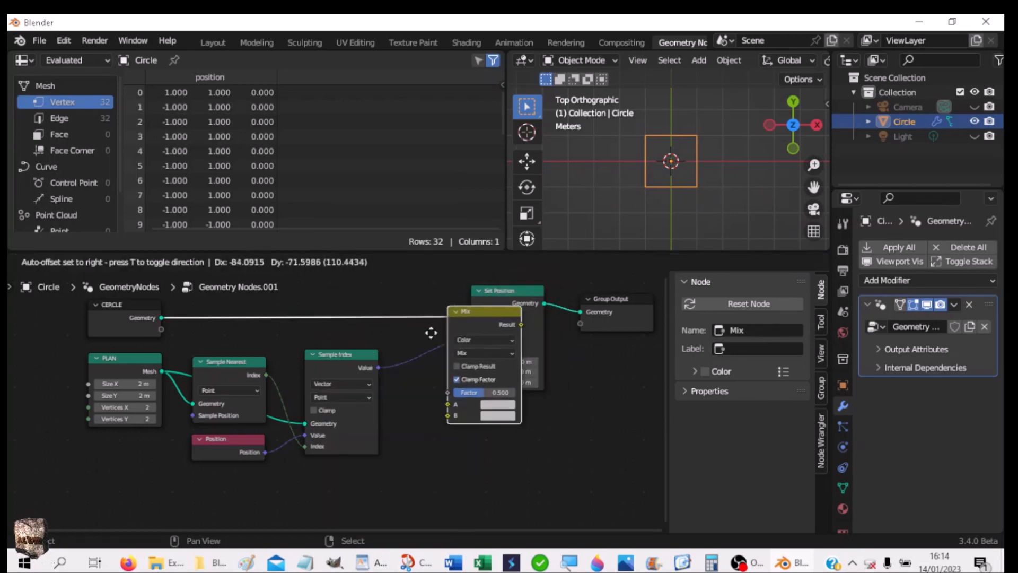
pyautogui.click(406, 401)
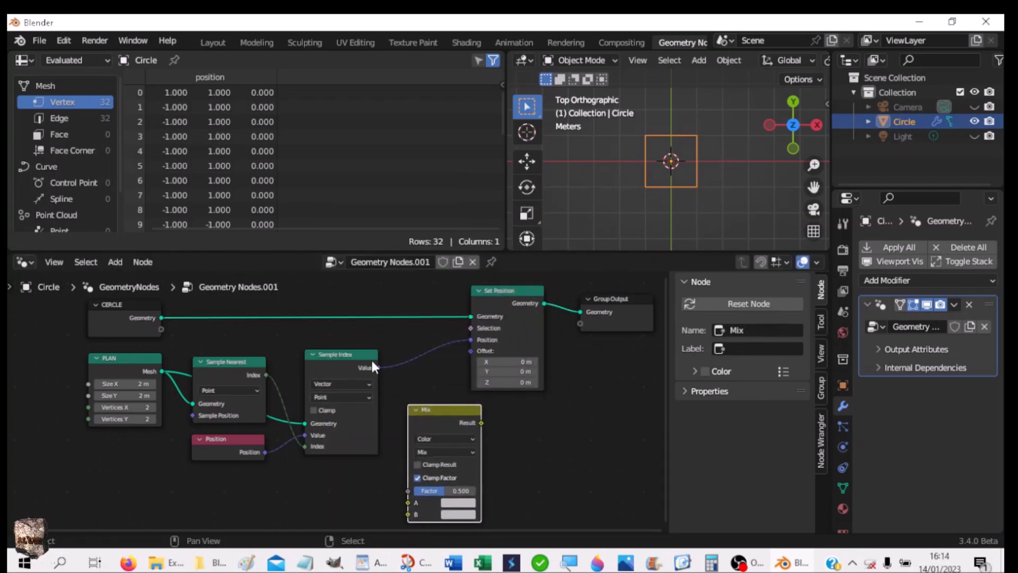
# - Connect Sample Index's Value to Mix's A, Position to B, and Mix's Result to Set Position's Position, spacing out the output nodes
pyautogui.moveTo(374, 363); pyautogui.dragTo(381, 375)
pyautogui.moveTo(401, 459); pyautogui.dragTo(407, 502)
pyautogui.click(281, 459)
pyautogui.moveTo(281, 459); pyautogui.dragTo(414, 437)
pyautogui.moveTo(562, 385); pyautogui.dragTo(493, 466, button='middle')
pyautogui.moveTo(548, 305); pyautogui.dragTo(584, 305)
pyautogui.moveTo(433, 296); pyautogui.dragTo(483, 294)
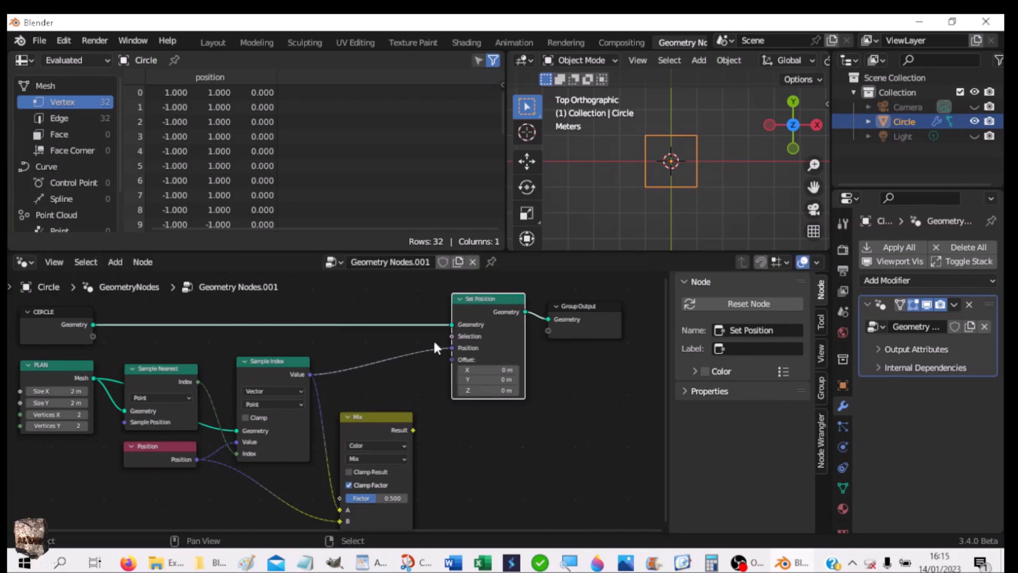
pyautogui.moveTo(414, 427); pyautogui.dragTo(450, 347)
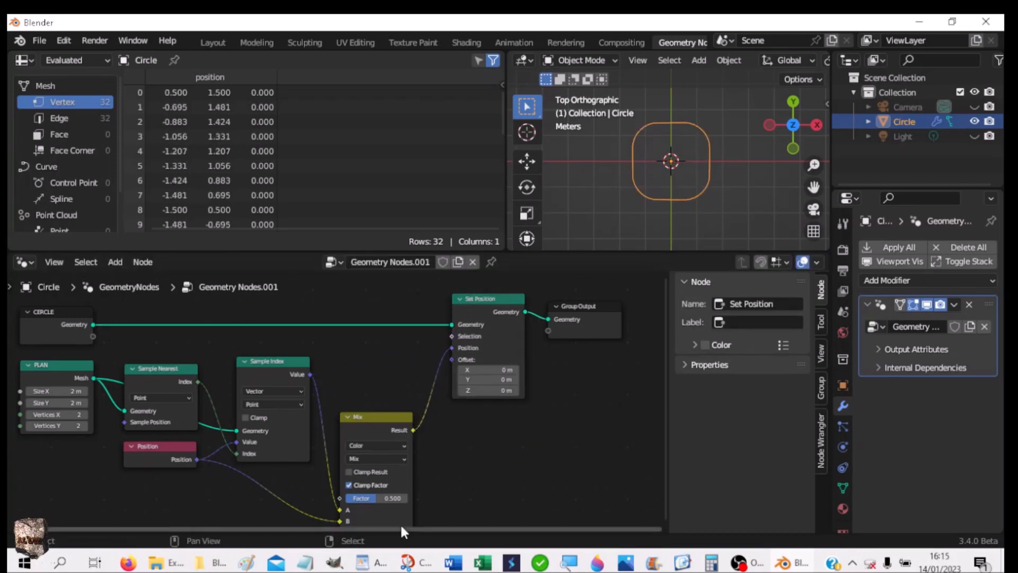
# - Lower the Mix factor to 0 and raise it again to preview the morph between the square and the circle
pyautogui.moveTo(377, 498); pyautogui.dragTo(348, 498)
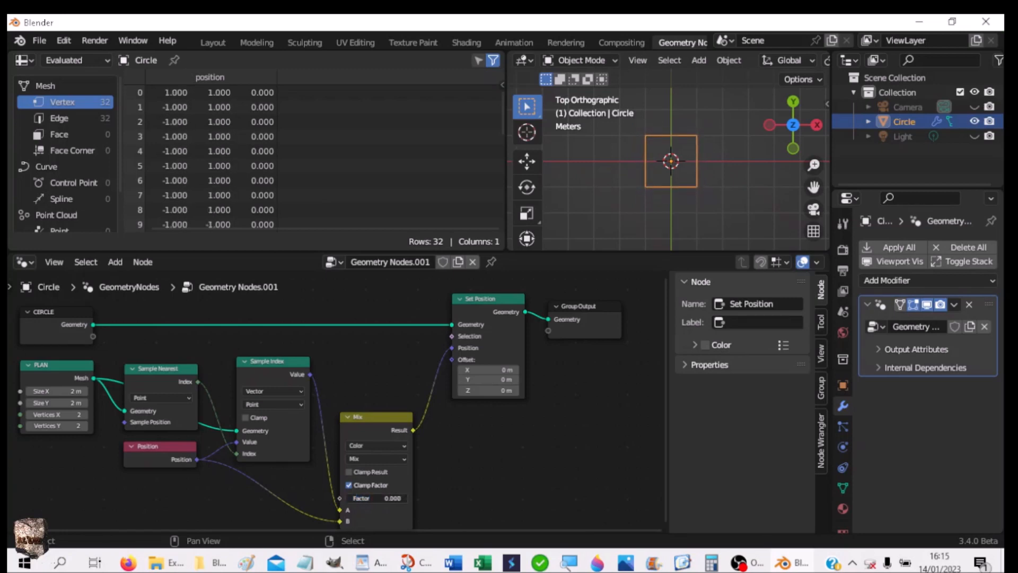
pyautogui.moveTo(347, 498); pyautogui.dragTo(479, 518)
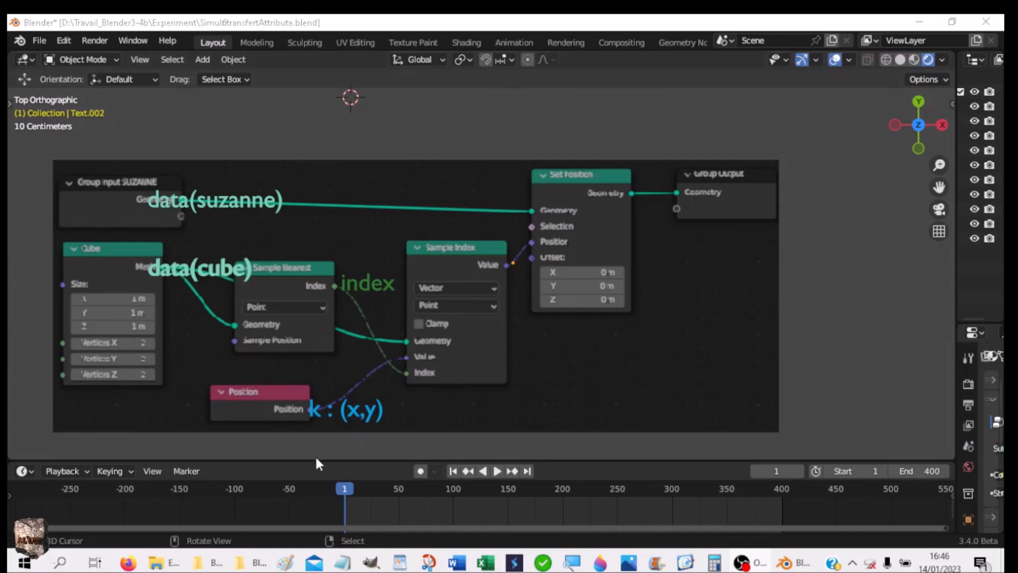
# - Play the data-flow animation of the Suzanne and cube node diagram, pausing at frames 198 and 215 before resuming playback
pyautogui.click(497, 471)
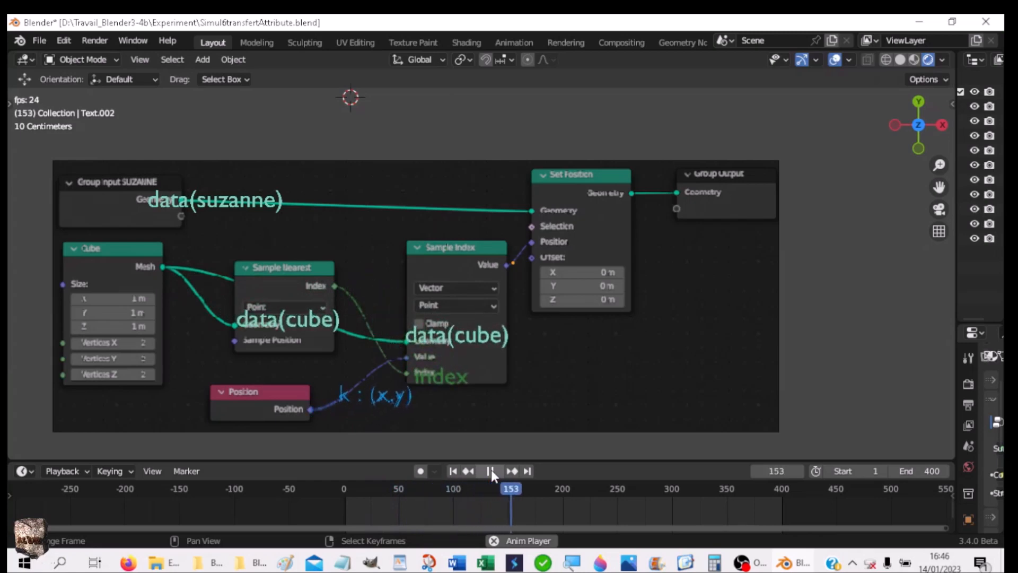
pyautogui.click(491, 470)
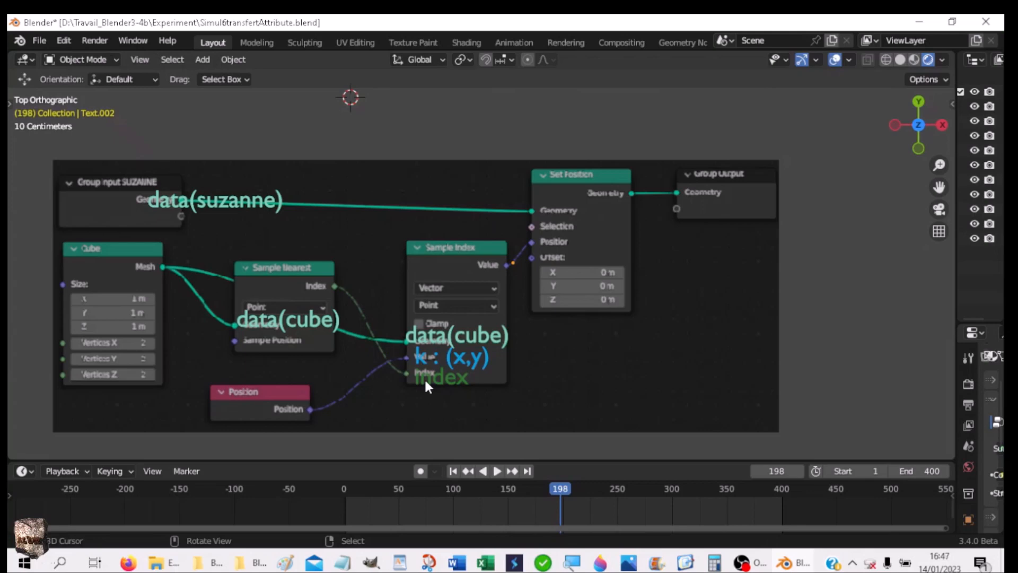
pyautogui.click(496, 471)
pyautogui.click(491, 471)
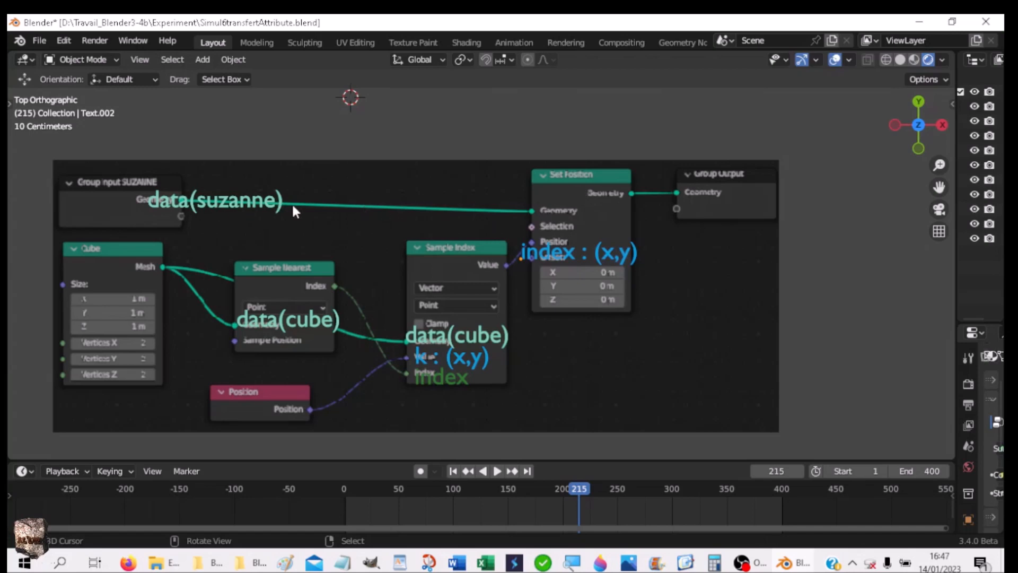
pyautogui.click(497, 471)
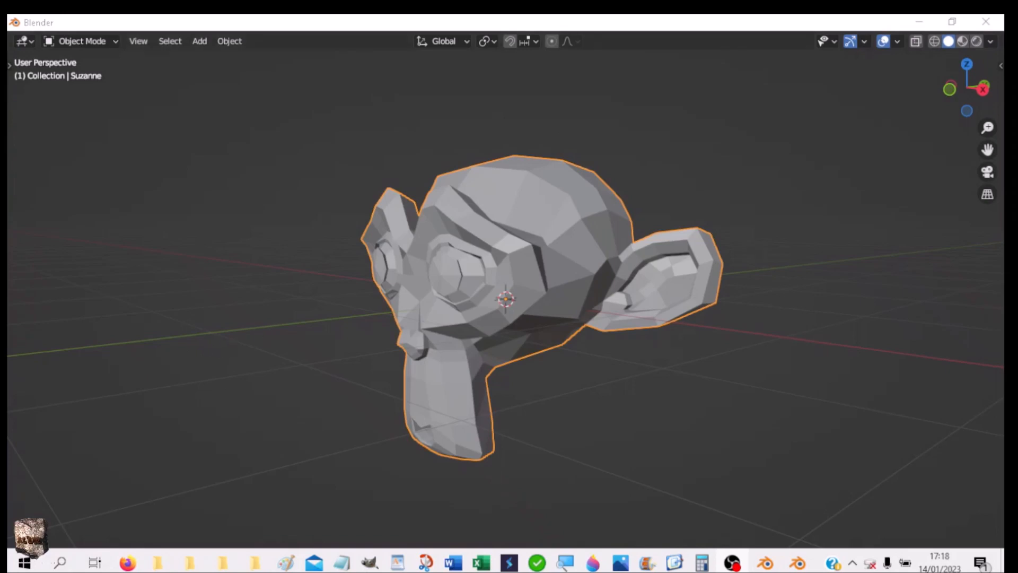
pyautogui.hotkey('alt', 'Tab')
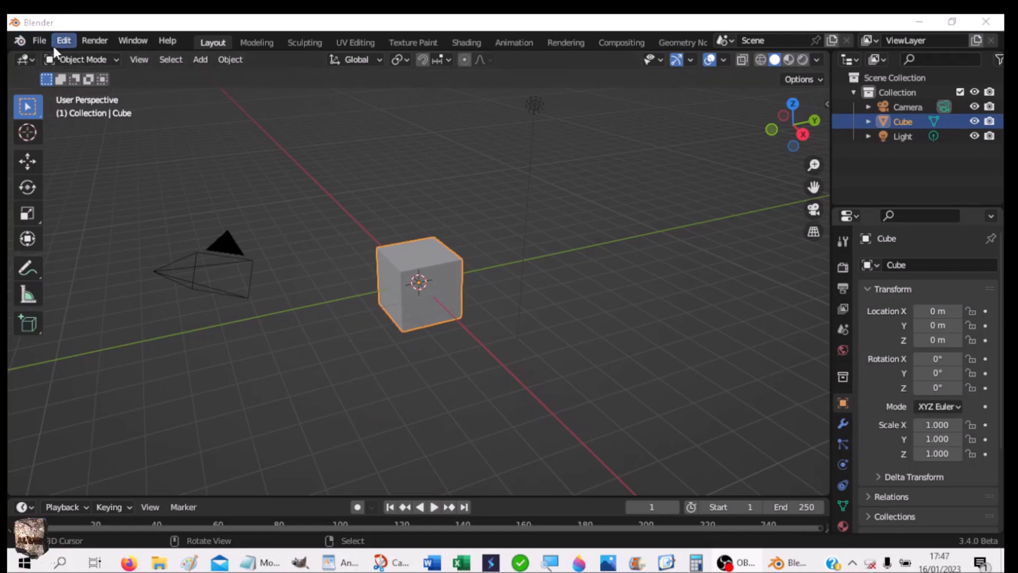
# - Hide the Light and the Camera in the viewport, leaving only the cube shown
pyautogui.click(40, 42)
pyautogui.click(39, 42)
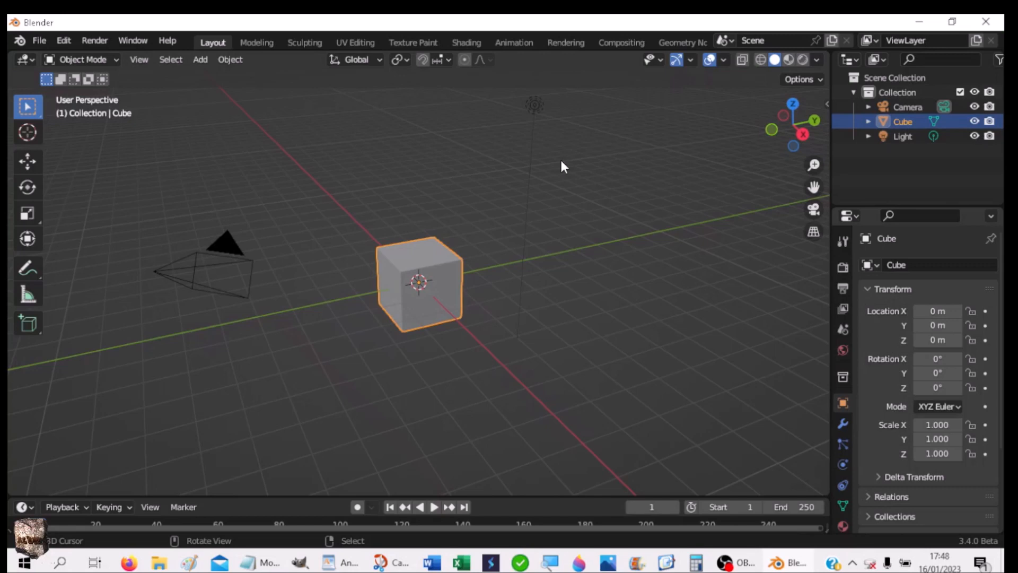
pyautogui.click(975, 136)
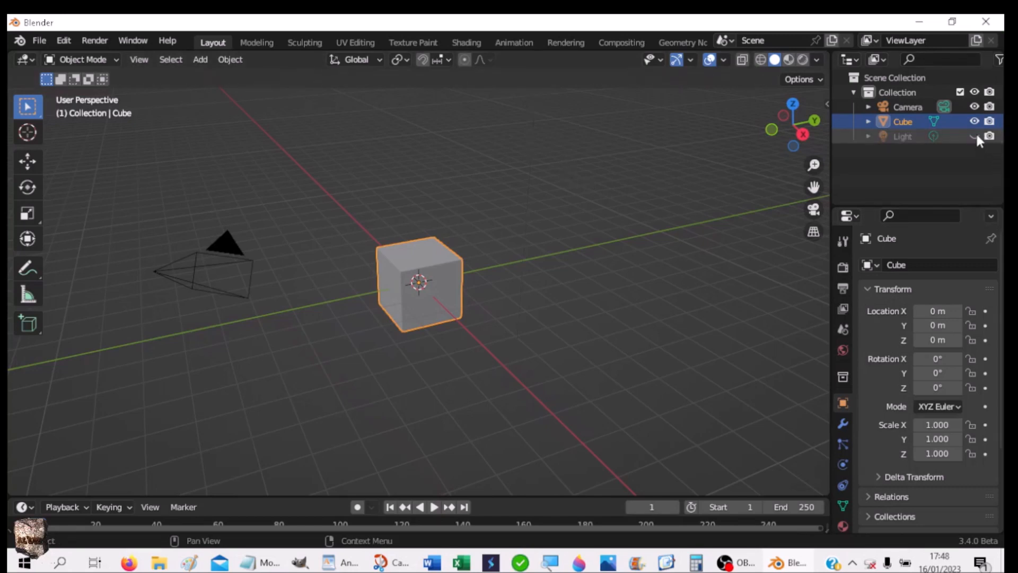
pyautogui.click(974, 106)
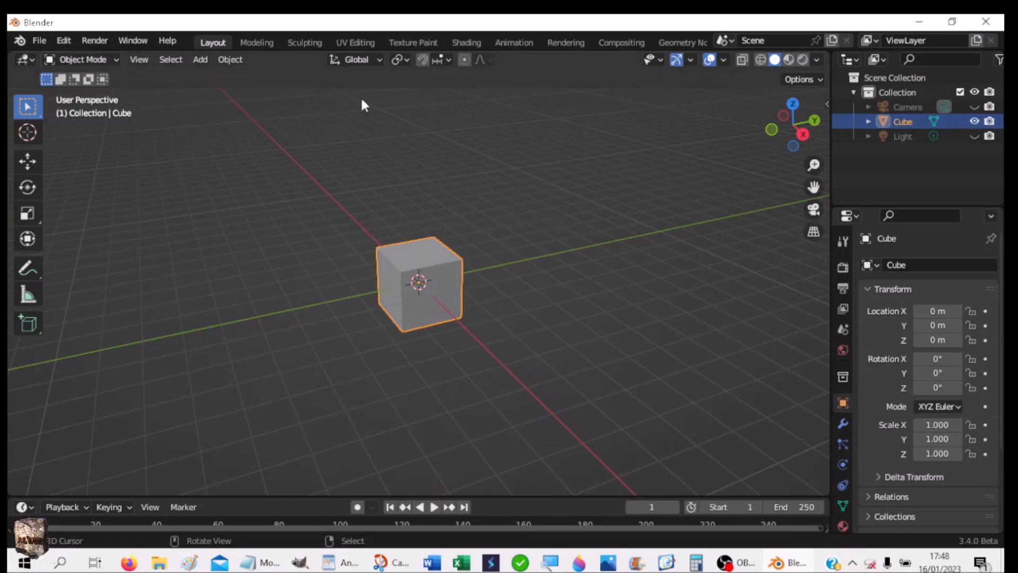
# - Switch the cube to Edit Mode and enable the Indices viewport overlay
pyautogui.click(724, 61)
pyautogui.click(73, 59)
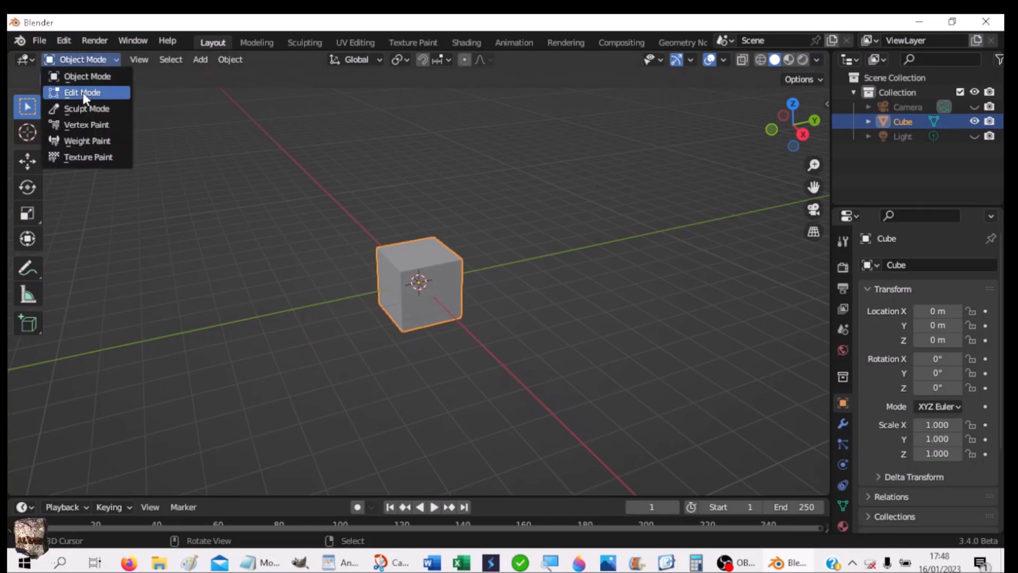
pyautogui.click(83, 92)
pyautogui.click(722, 61)
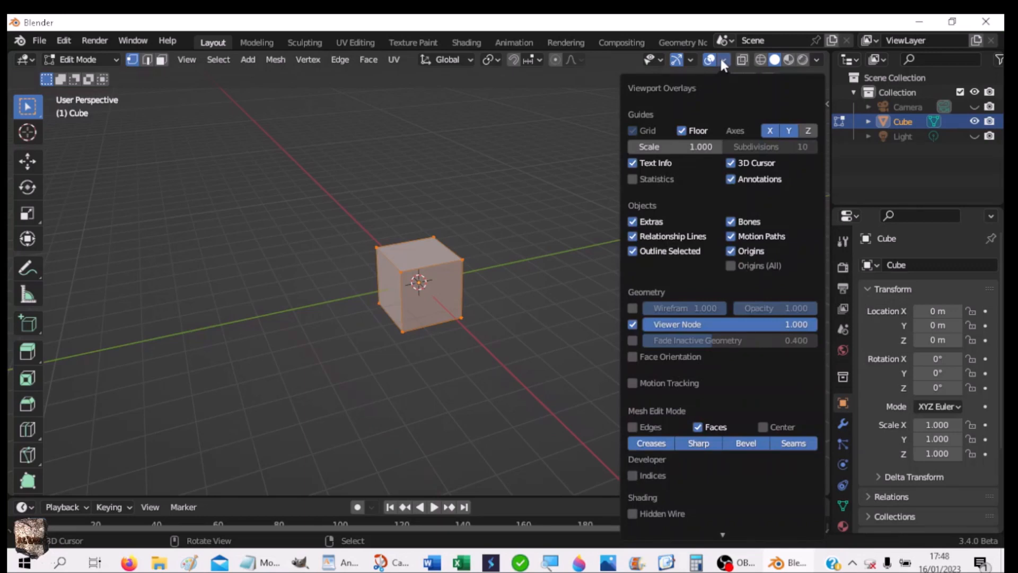
pyautogui.click(721, 57)
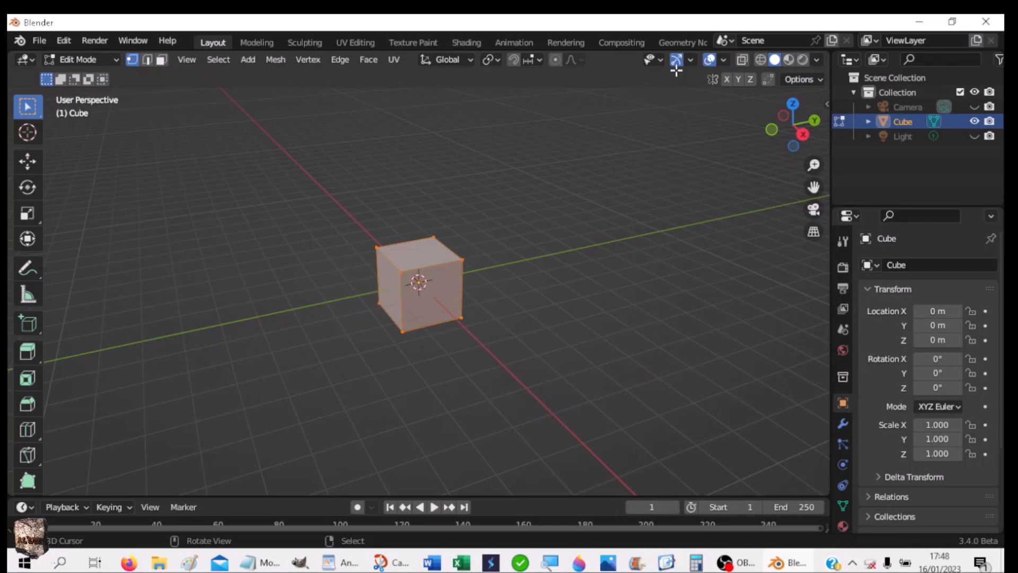
pyautogui.click(723, 60)
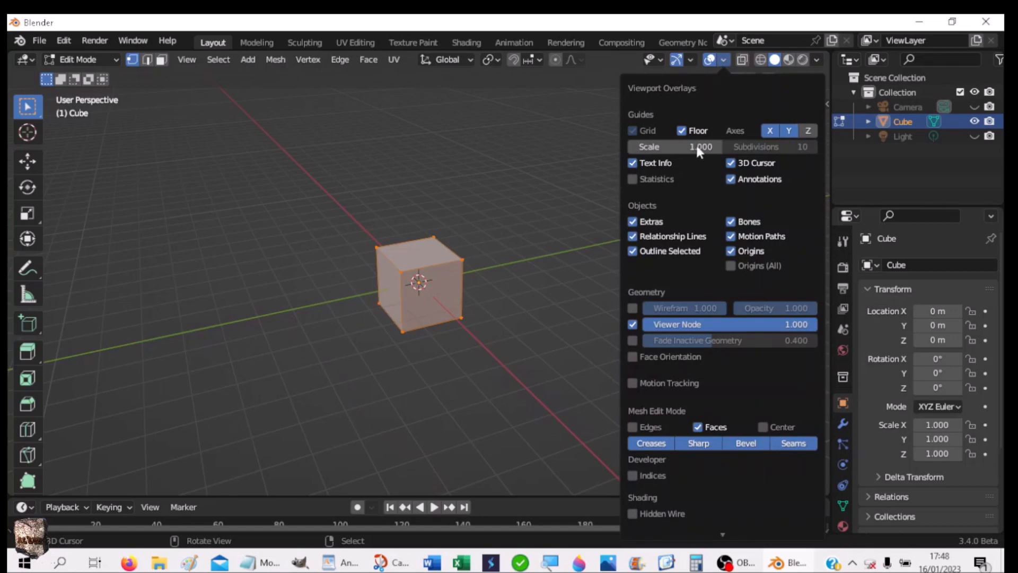
pyautogui.click(631, 475)
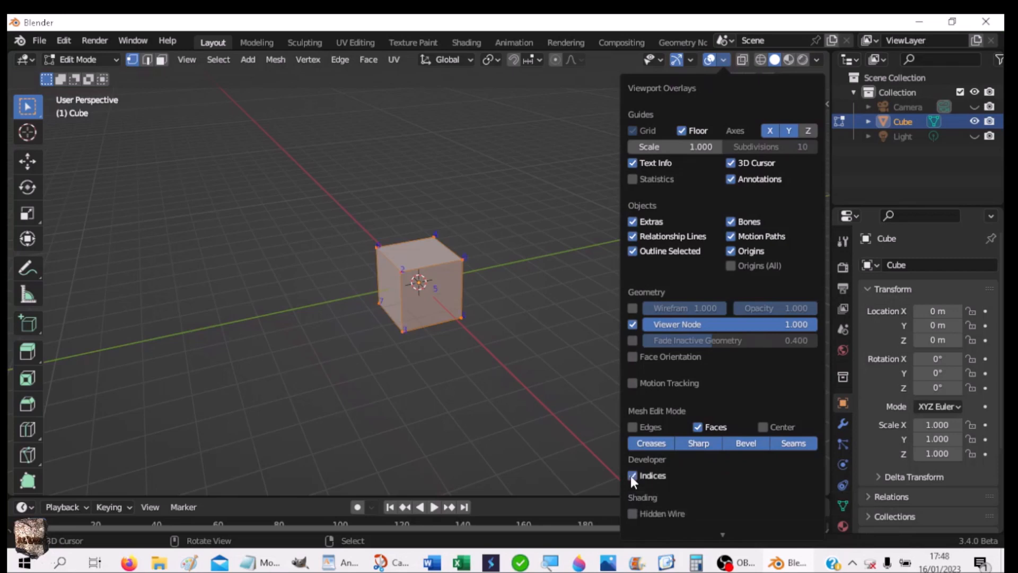
# - Examine the cube's vertex indices, followed by its edge and face indices in the matching selection modes
pyautogui.scroll(2, 454, 383)
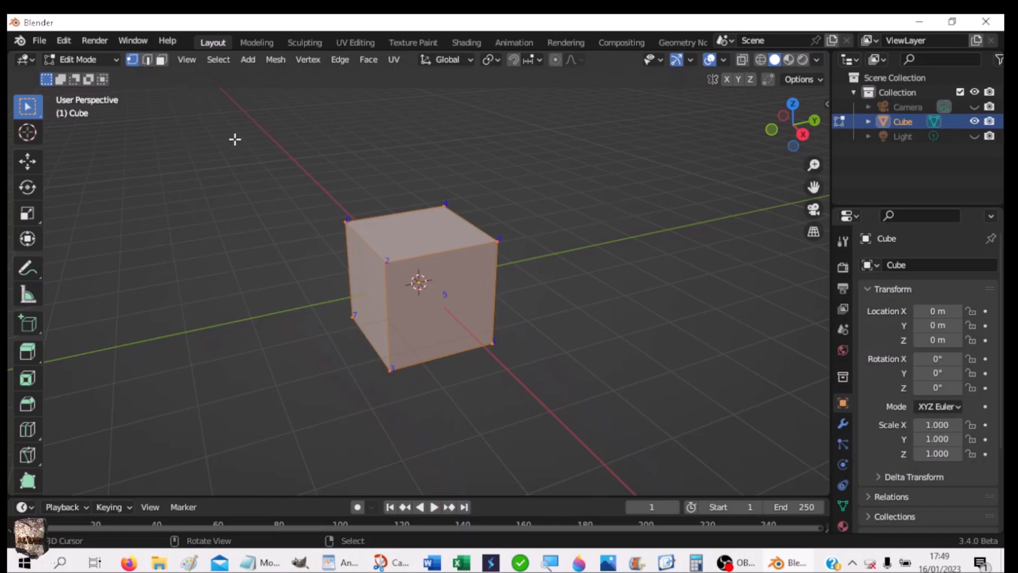
pyautogui.click(147, 60)
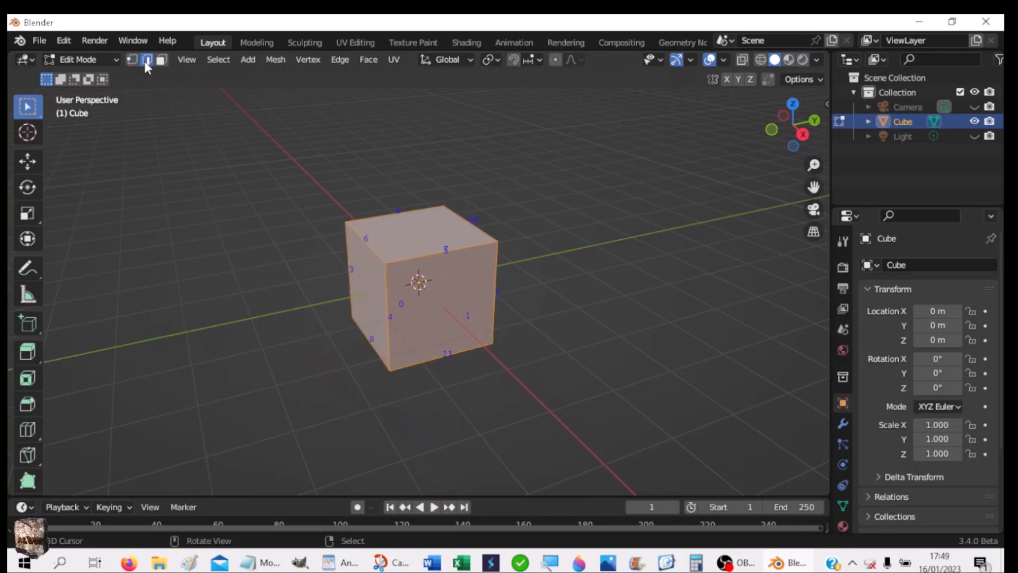
pyautogui.click(161, 60)
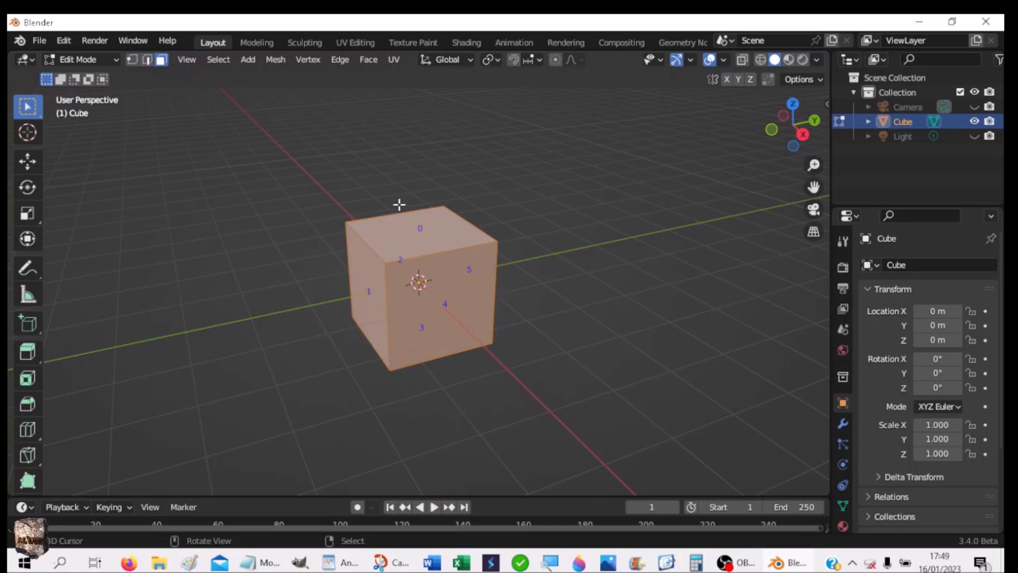
pyautogui.moveTo(468, 309); pyautogui.dragTo(518, 301, button='middle')
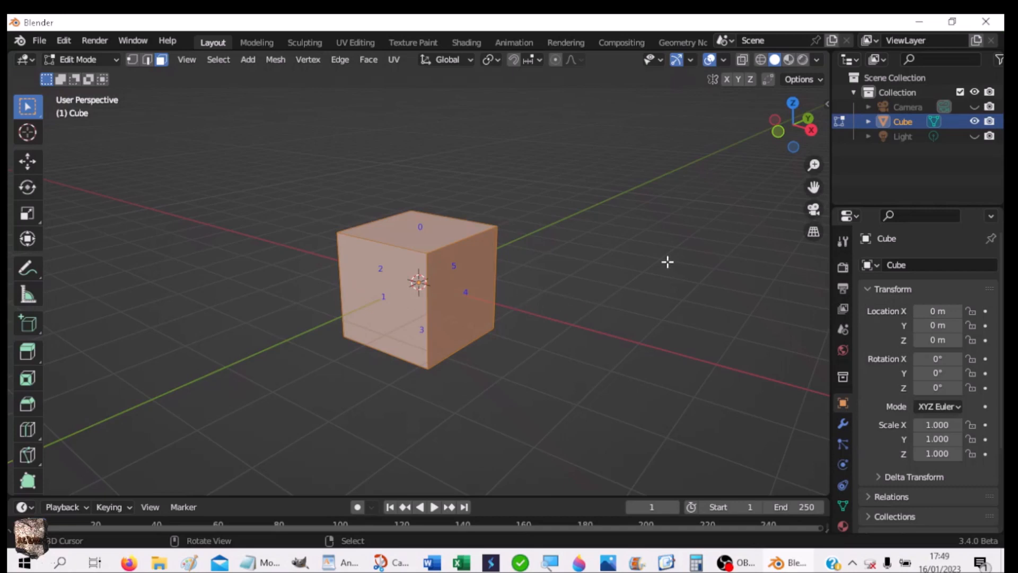
# - Turn off the Indices overlay and select the cube face that faces the positive X axis
pyautogui.click(724, 60)
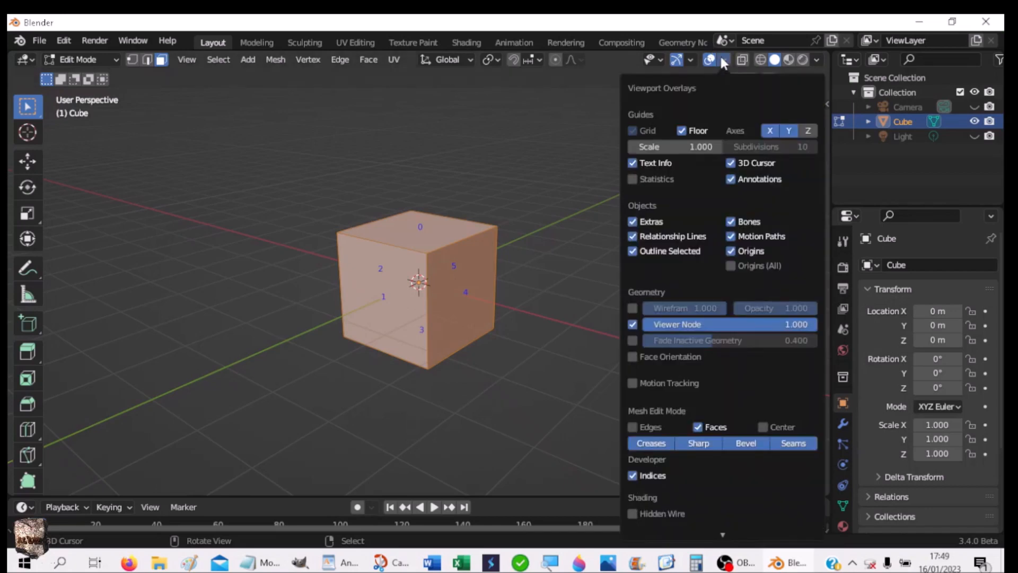
pyautogui.click(632, 474)
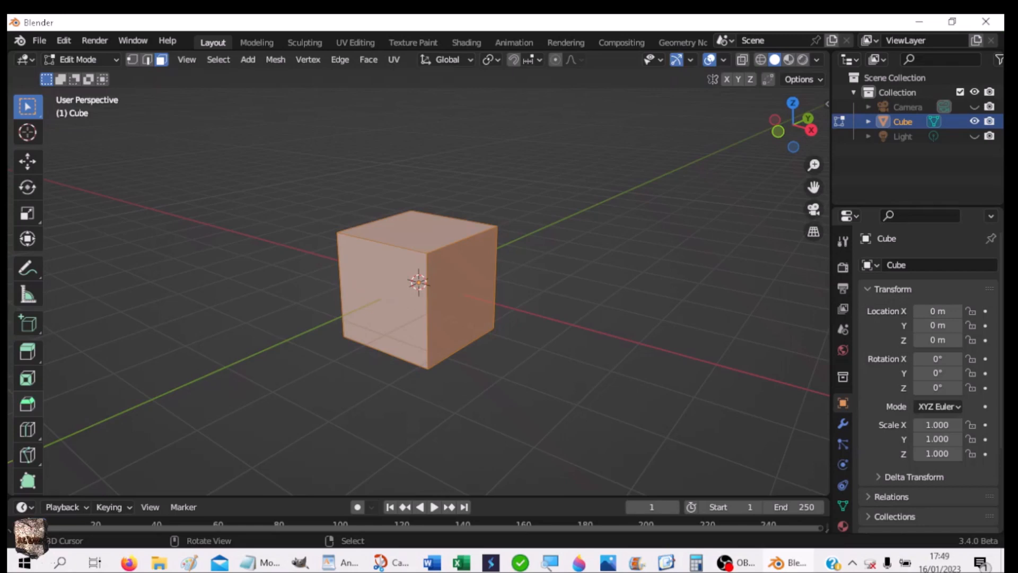
pyautogui.click(454, 249)
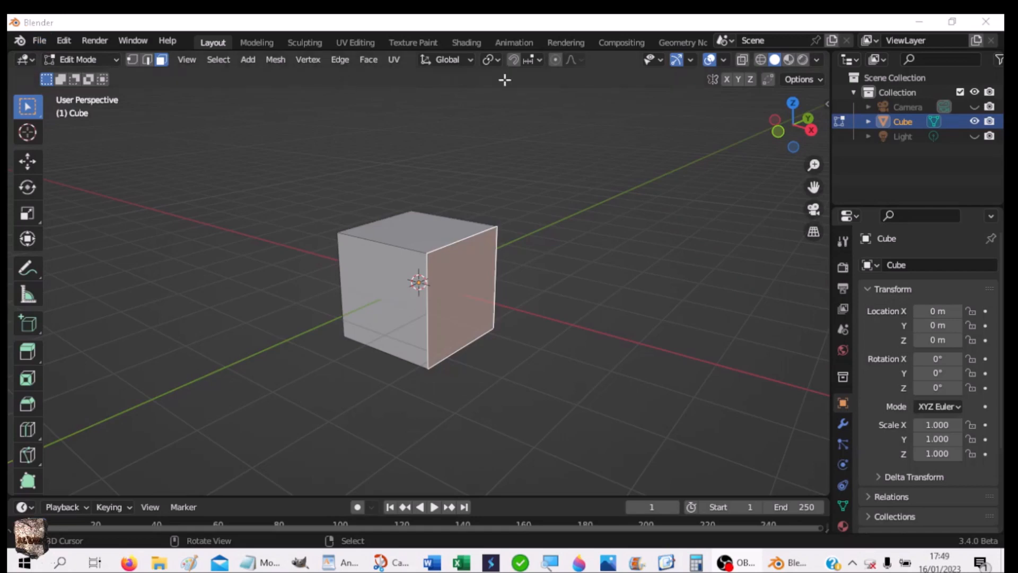
# - Open the Geometry Nodes workspace, return the cube to Object Mode and create a new geometry node tree for it
pyautogui.click(681, 43)
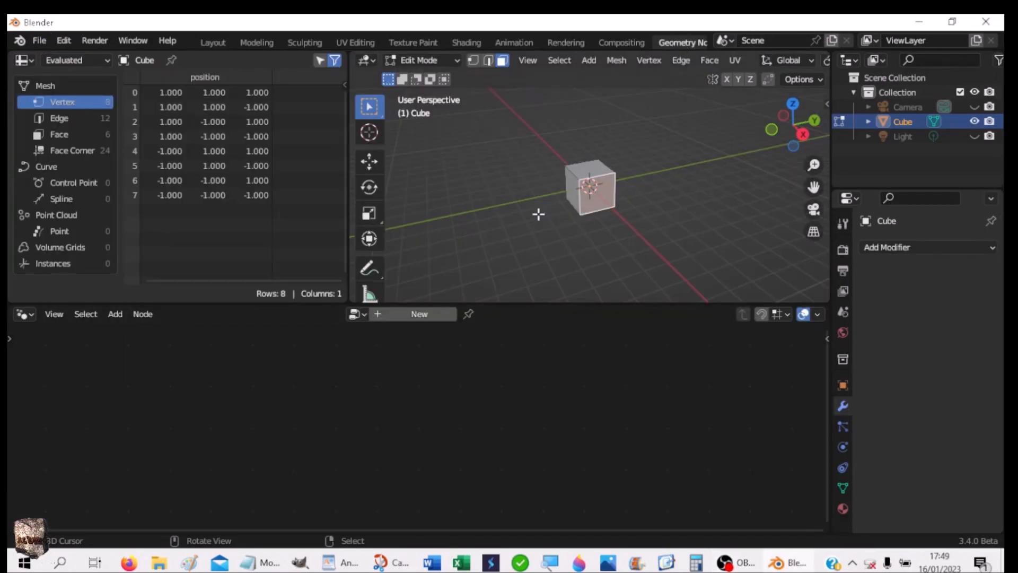
pyautogui.click(415, 60)
pyautogui.click(416, 75)
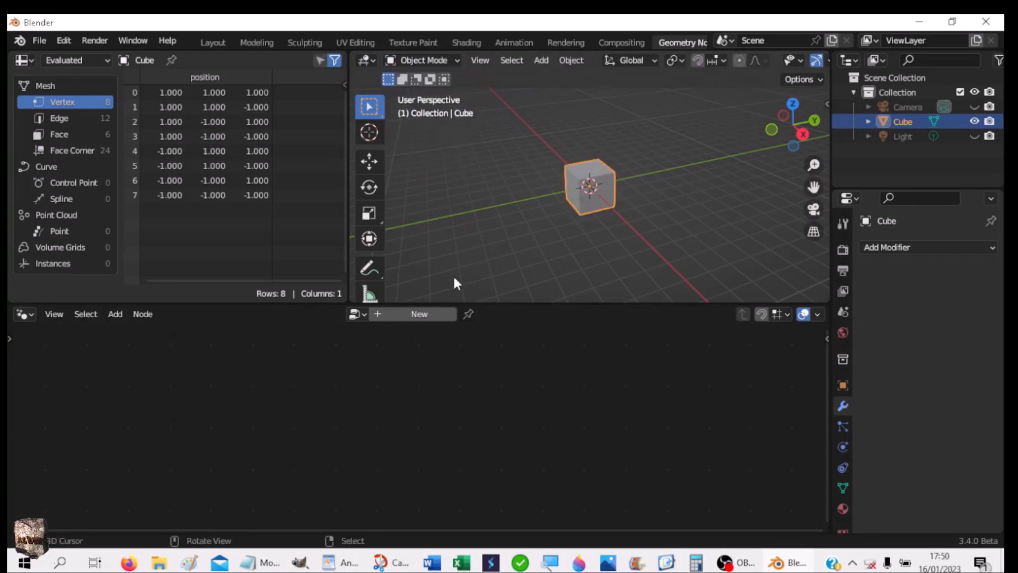
pyautogui.click(418, 316)
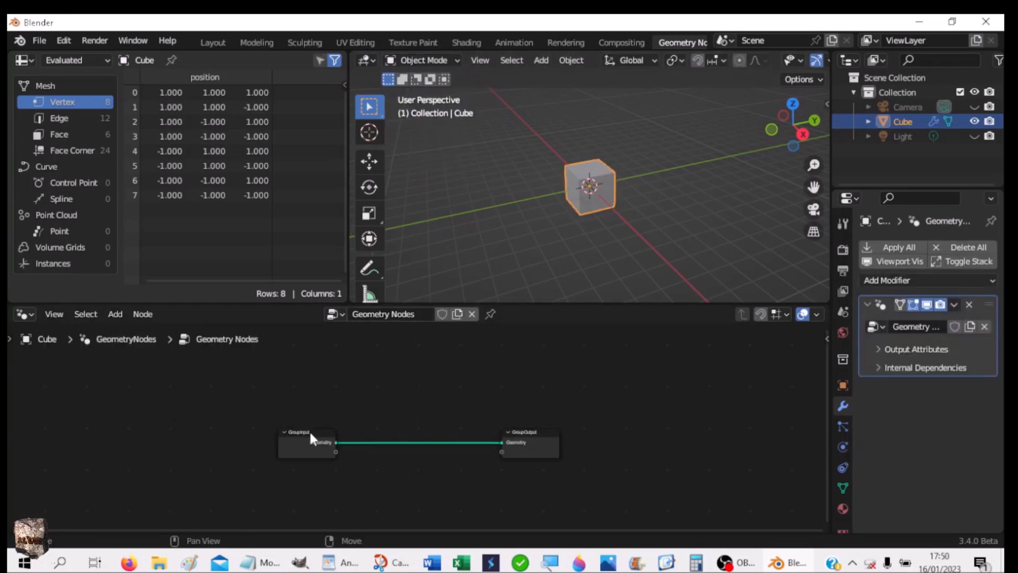
# - Delete the Group Input node, move Group Output farther away and enlarge the node editor area
pyautogui.moveTo(295, 439); pyautogui.dragTo(164, 392)
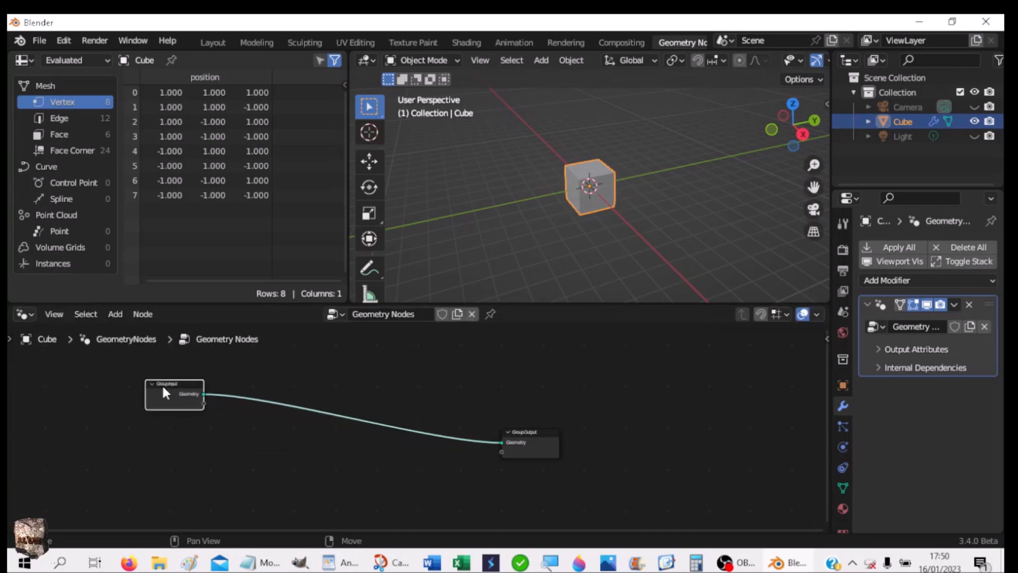
pyautogui.press('x')
pyautogui.moveTo(524, 438); pyautogui.dragTo(676, 383)
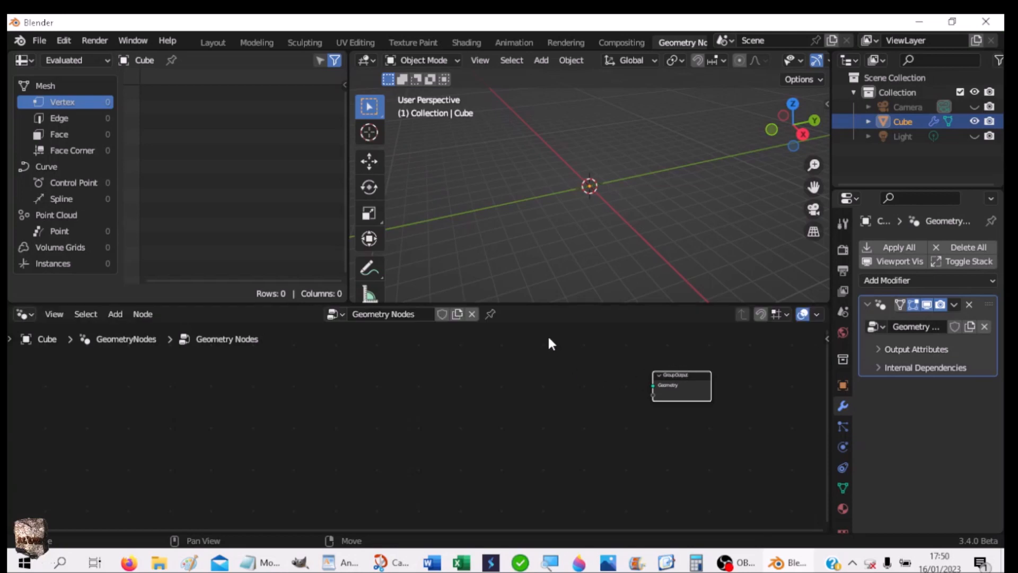
pyautogui.moveTo(526, 306); pyautogui.dragTo(520, 231)
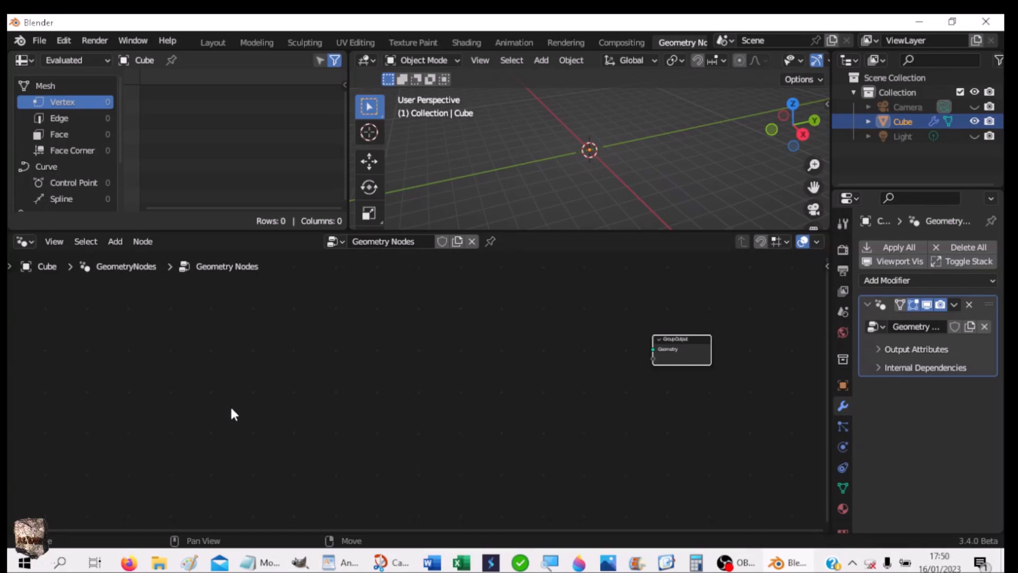
# - Add a Grid mesh primitive node on the side of the node tree opposite Group Output
pyautogui.click(188, 359)
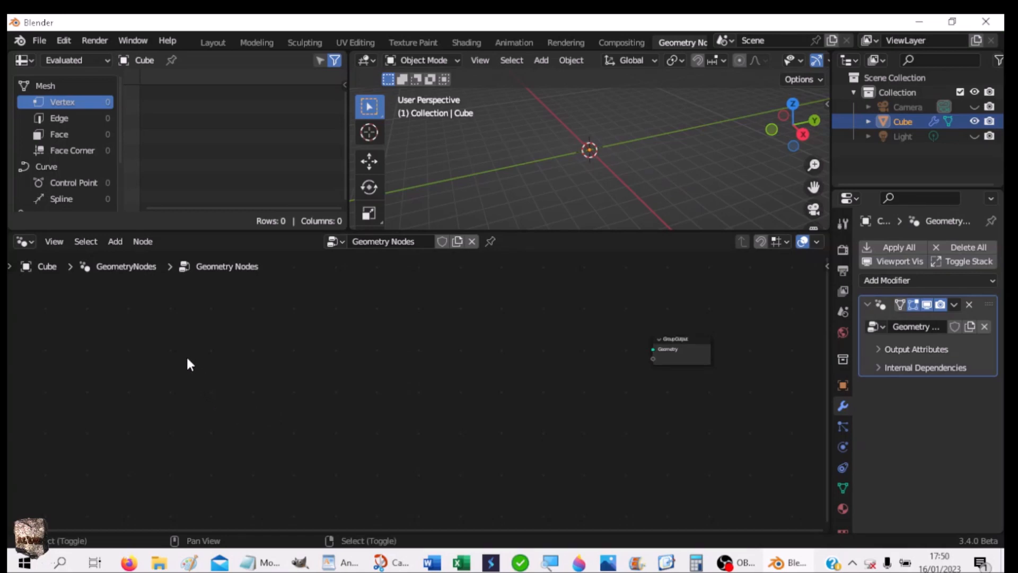
pyautogui.hotkey('shift', 'a')
pyautogui.moveTo(162, 368)
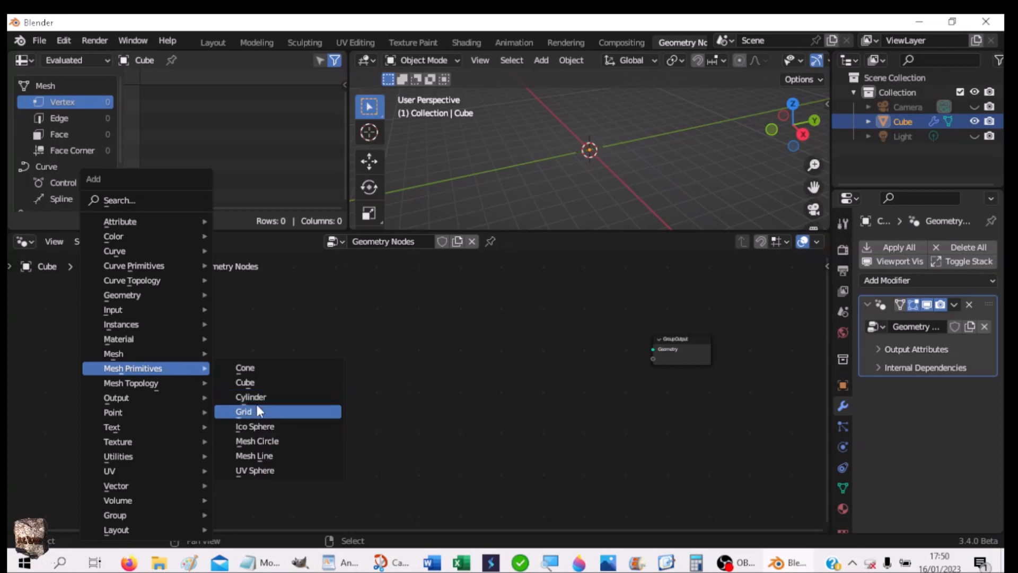
pyautogui.click(252, 412)
pyautogui.click(102, 320)
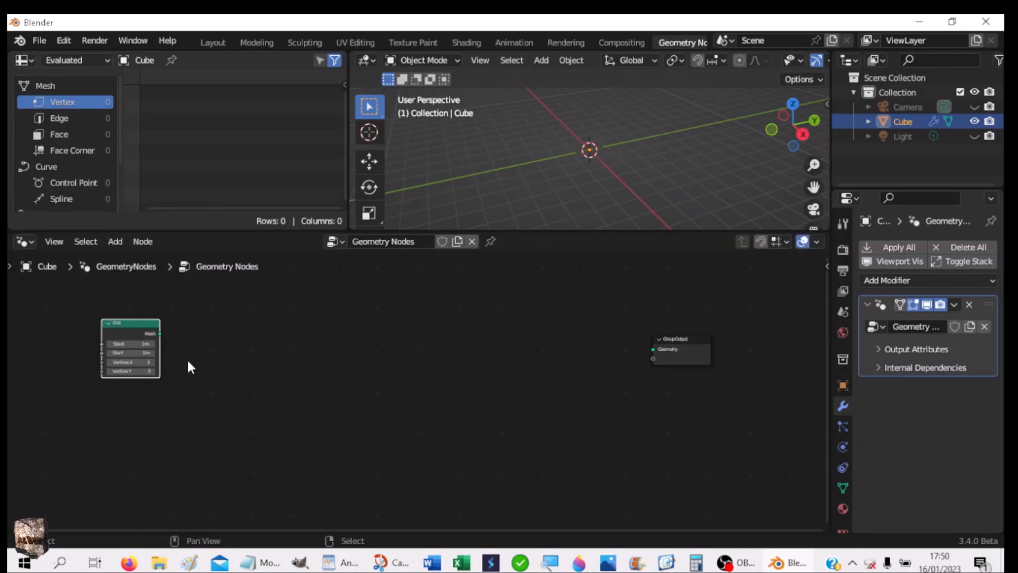
# - Set the Grid to 2 m by 2 m with 2 vertices in X and Y, and connect its Mesh to Group Output's Geometry
pyautogui.scroll(1, 224, 380)
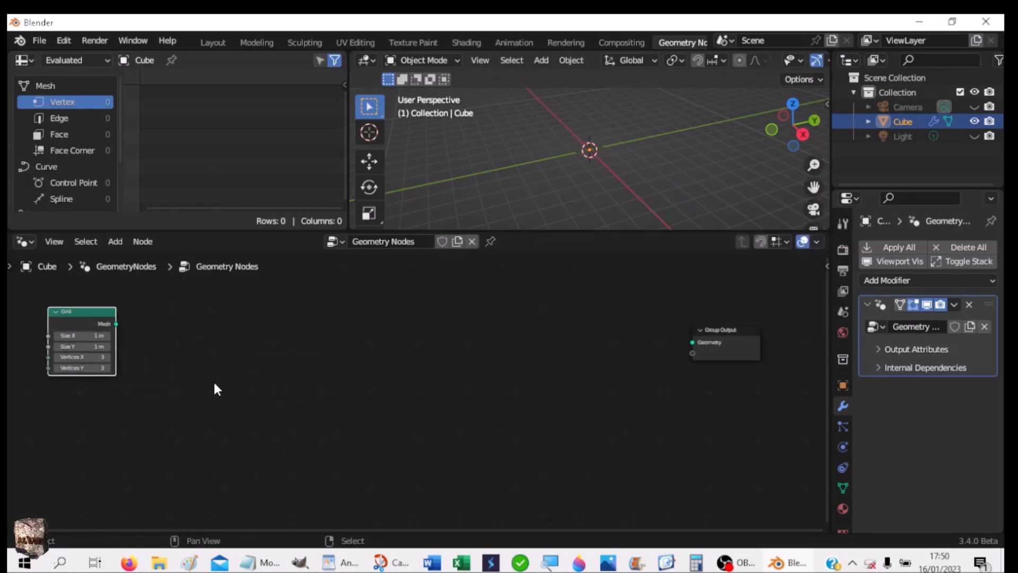
pyautogui.click(99, 336)
pyautogui.write('2')
pyautogui.press('Tab')
pyautogui.write('2')
pyautogui.press('Tab')
pyautogui.write('2')
pyautogui.press('Tab')
pyautogui.write('2')
pyautogui.press('Return')
pyautogui.moveTo(114, 323); pyautogui.dragTo(690, 342)
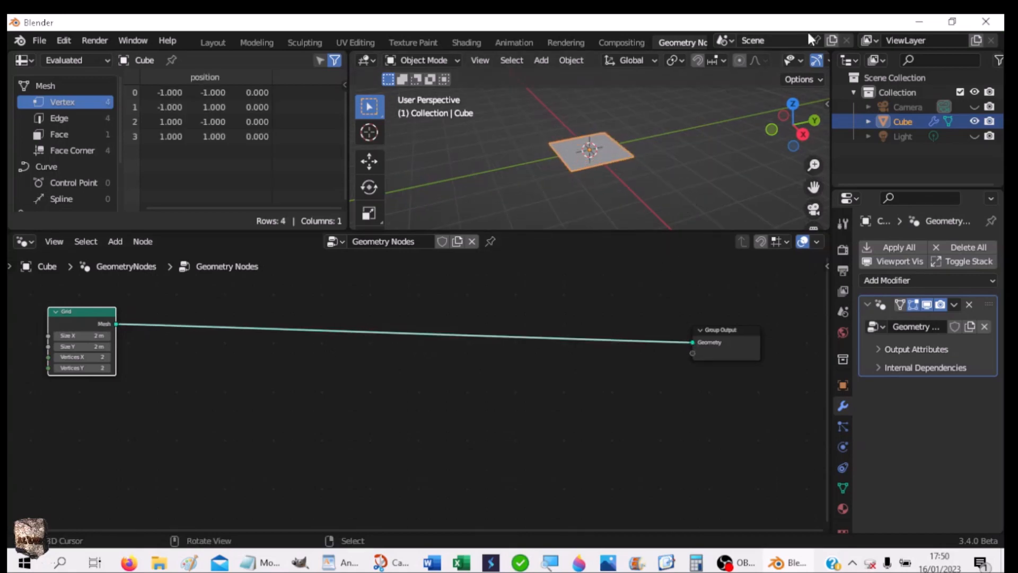
# - Switch the viewport to wireframe shading and move the Group Output and Grid nodes slightly upward
pyautogui.scroll(-5, 767, 55)
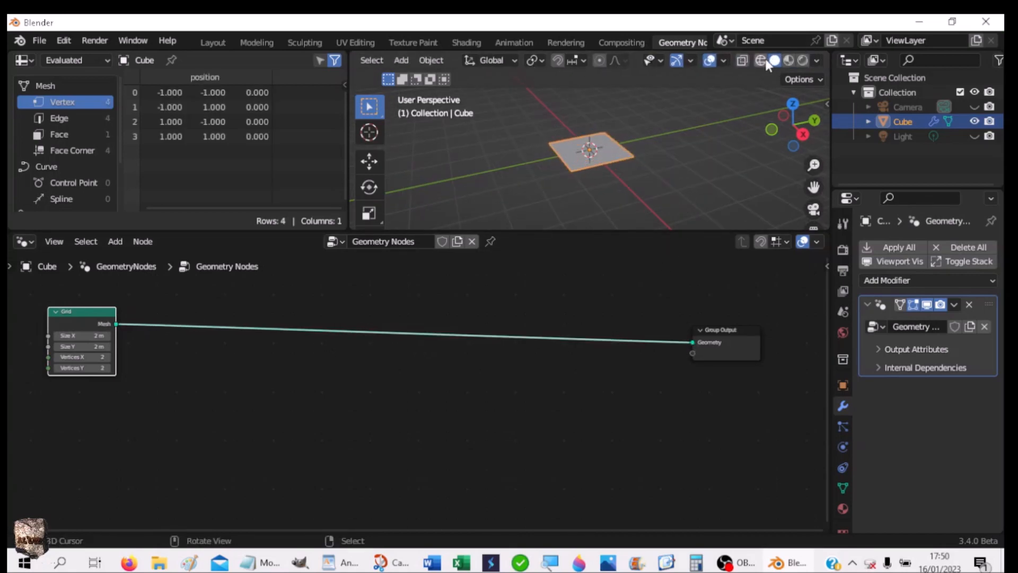
pyautogui.click(761, 60)
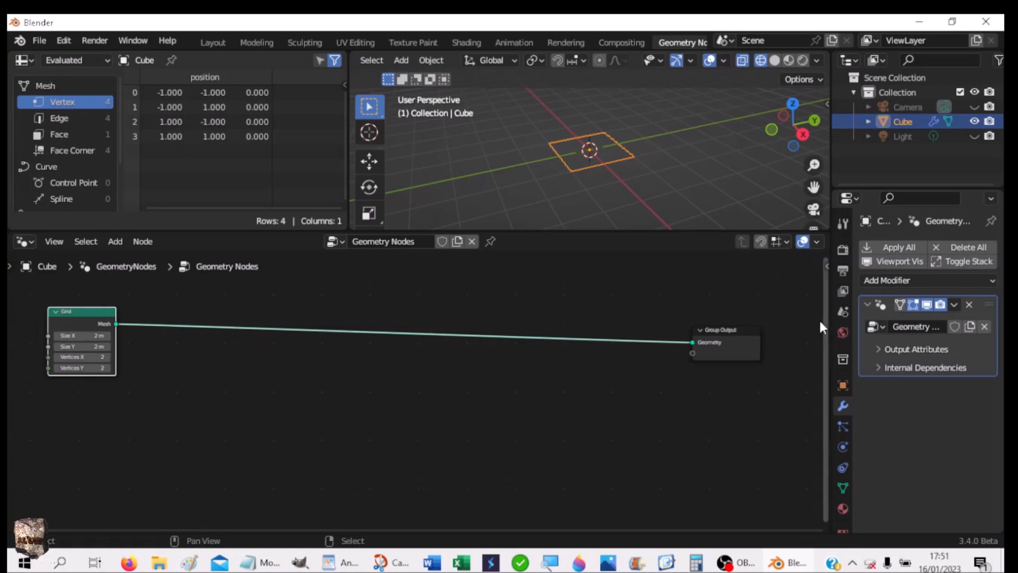
pyautogui.moveTo(740, 329); pyautogui.dragTo(740, 312)
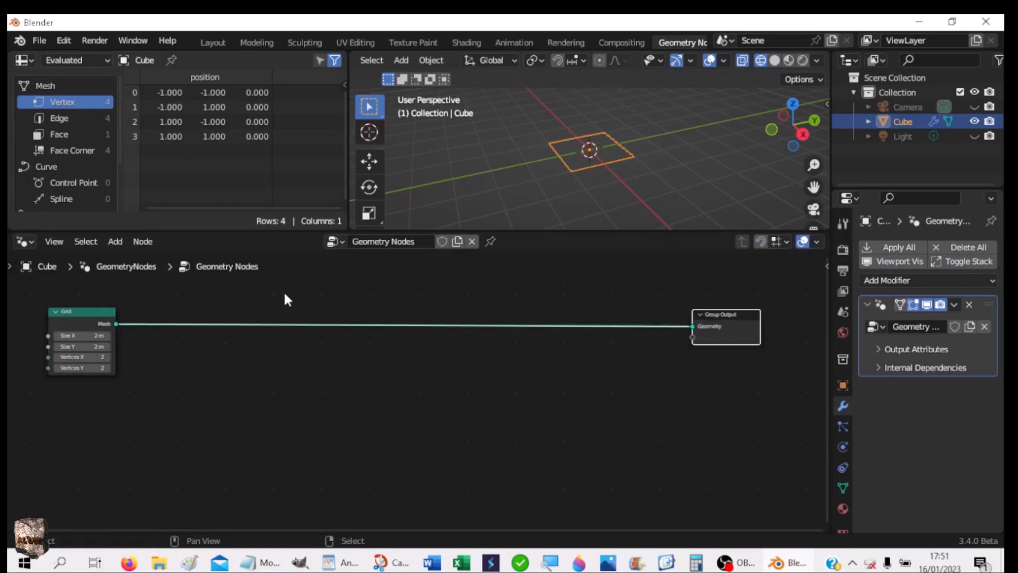
pyautogui.moveTo(82, 309); pyautogui.dragTo(77, 299)
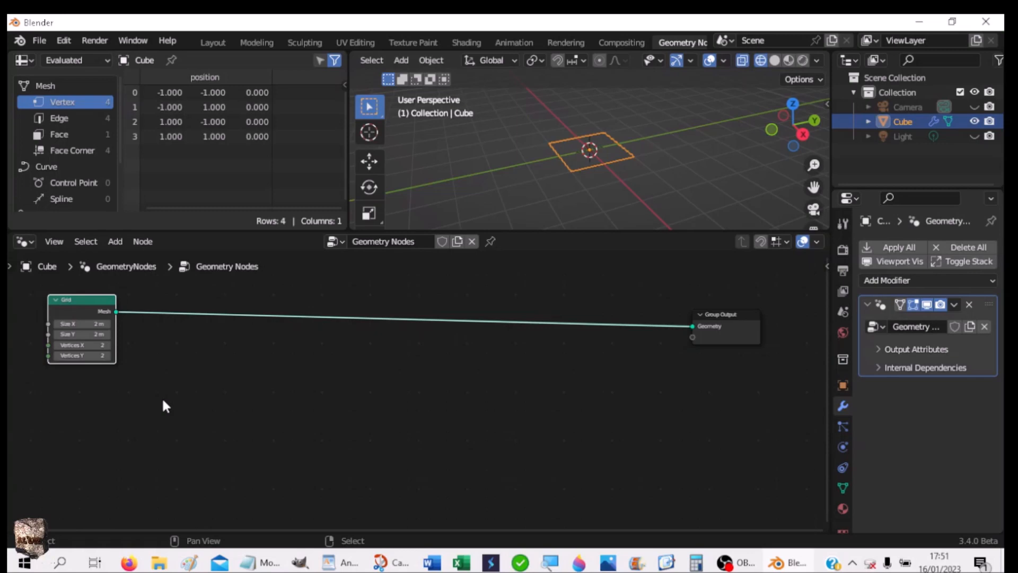
# - Add an Integer input node below the Grid node and set its value to 2
pyautogui.click(108, 407)
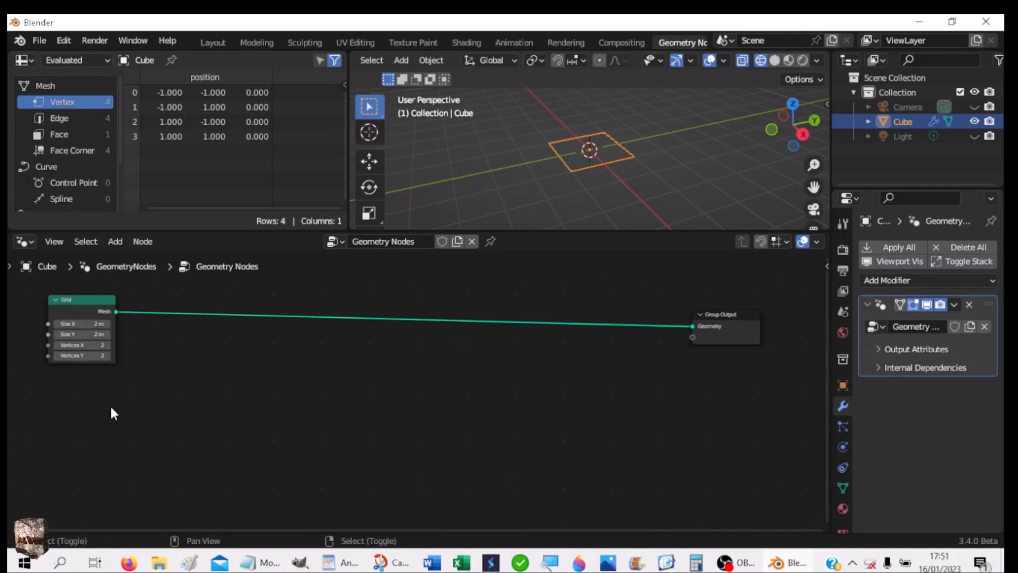
pyautogui.hotkey('shift', 'a')
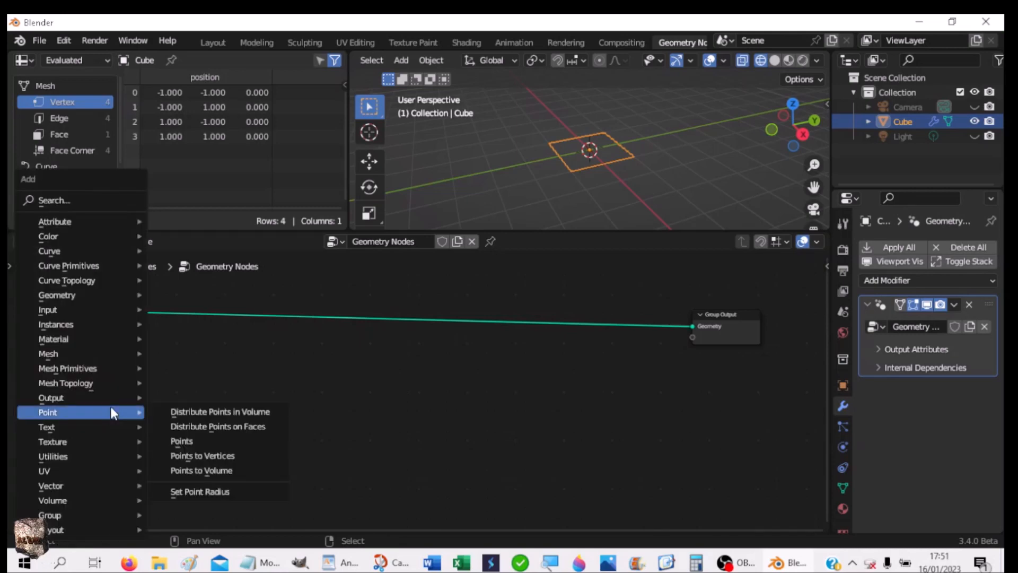
pyautogui.moveTo(93, 308)
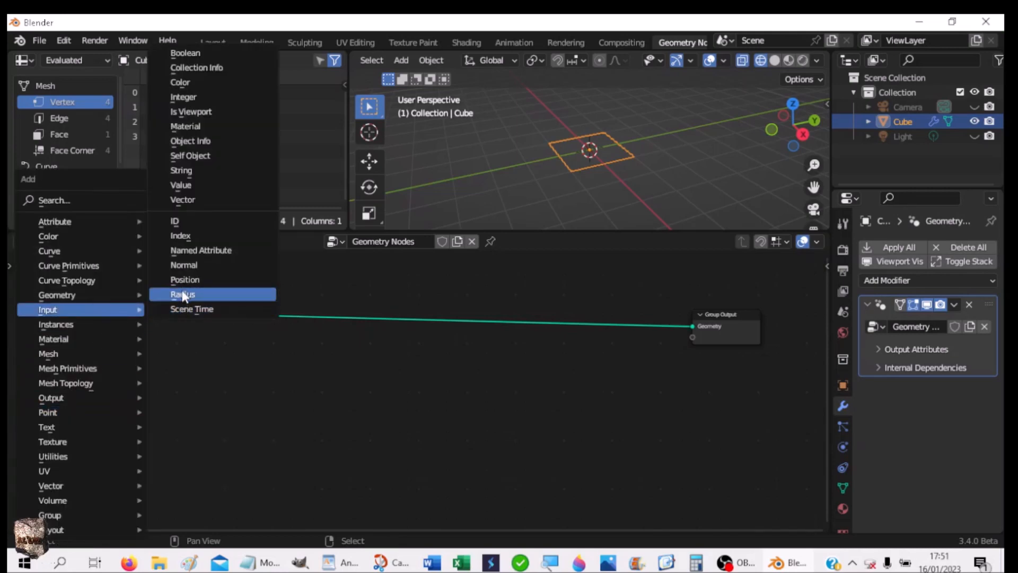
pyautogui.click(189, 101)
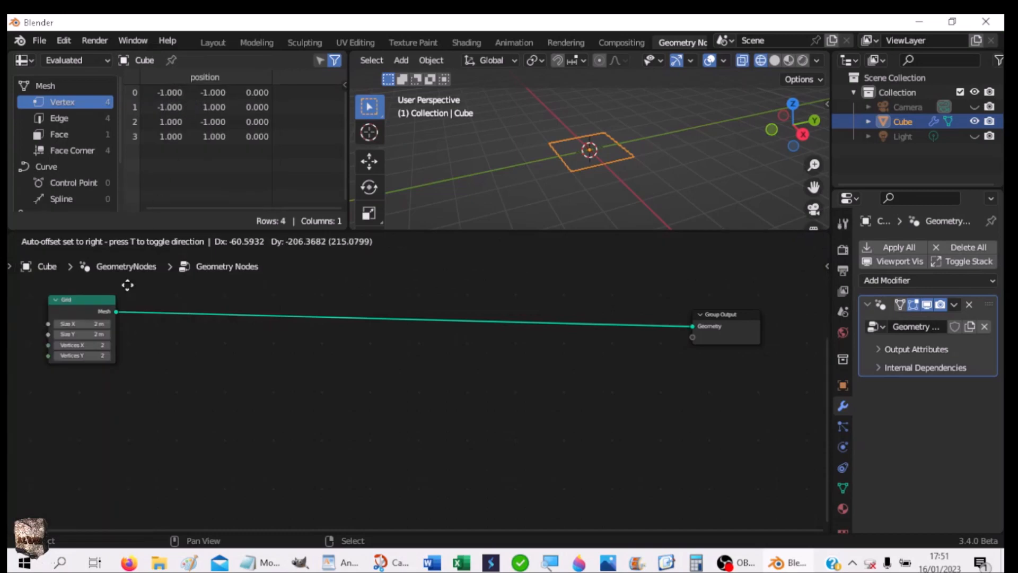
pyautogui.click(51, 403)
pyautogui.click(85, 435)
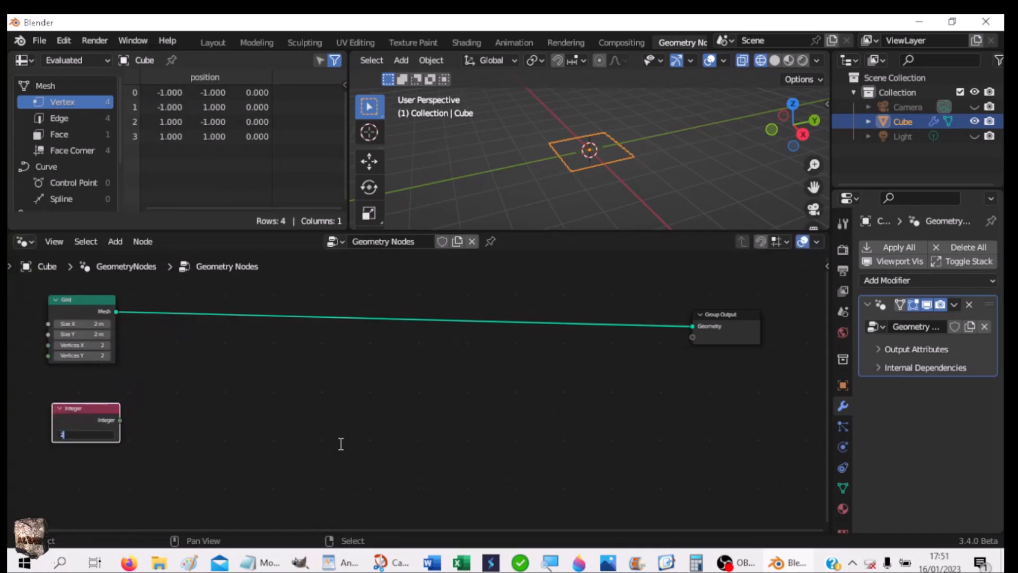
pyautogui.write('2')
pyautogui.press('Return')
# - Add a Value to String node beside the Integer node and connect the Integer output to its Value input
pyautogui.hotkey('shift', 'a')
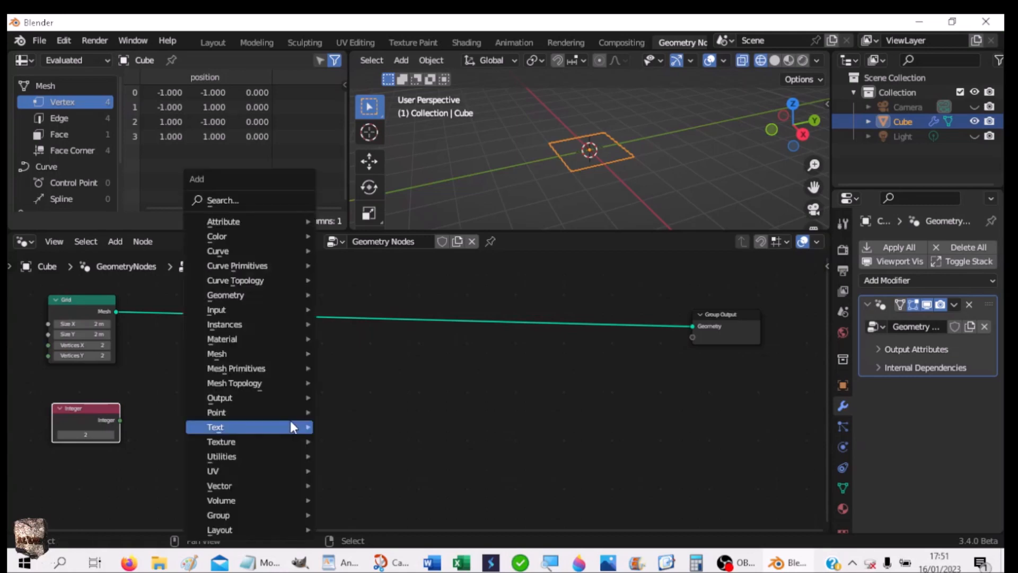
pyautogui.moveTo(291, 424)
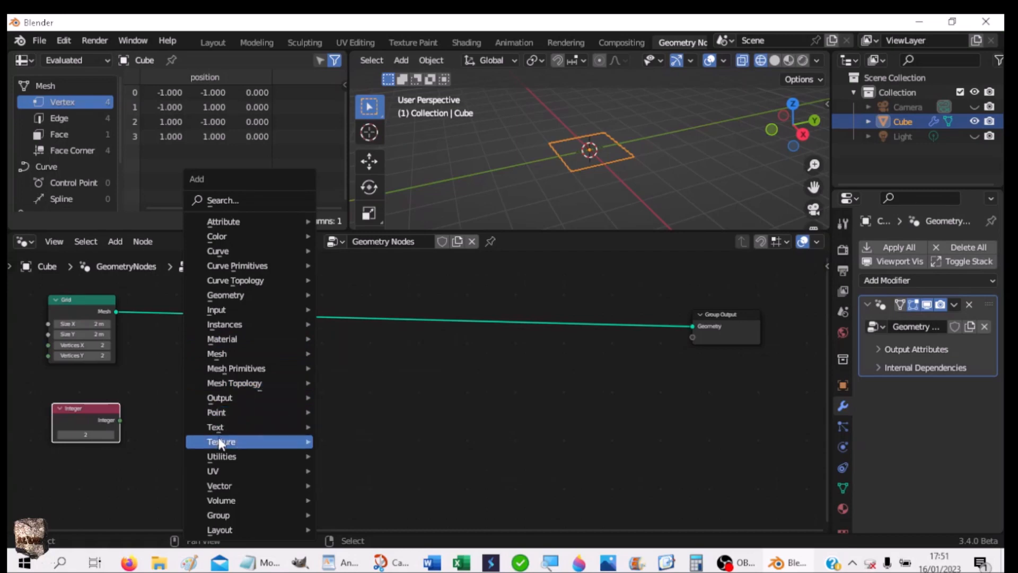
pyautogui.moveTo(219, 429)
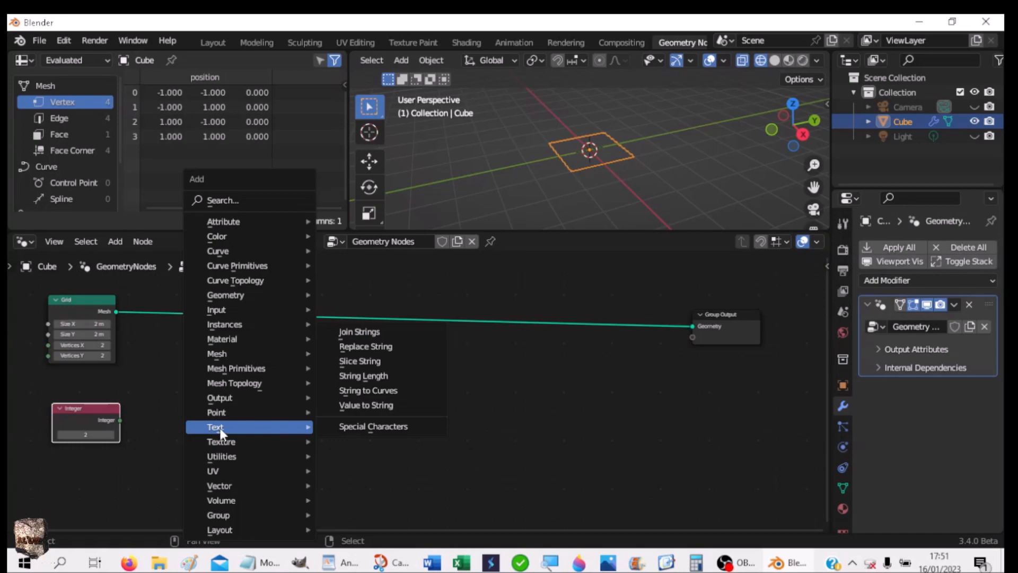
pyautogui.click(434, 404)
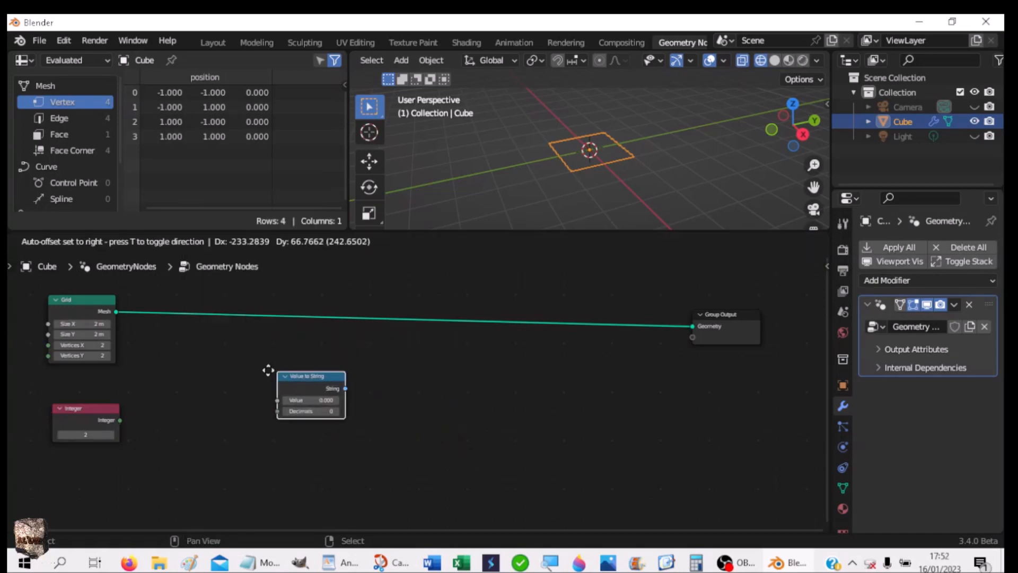
pyautogui.click(181, 368)
pyautogui.moveTo(88, 404); pyautogui.dragTo(80, 395)
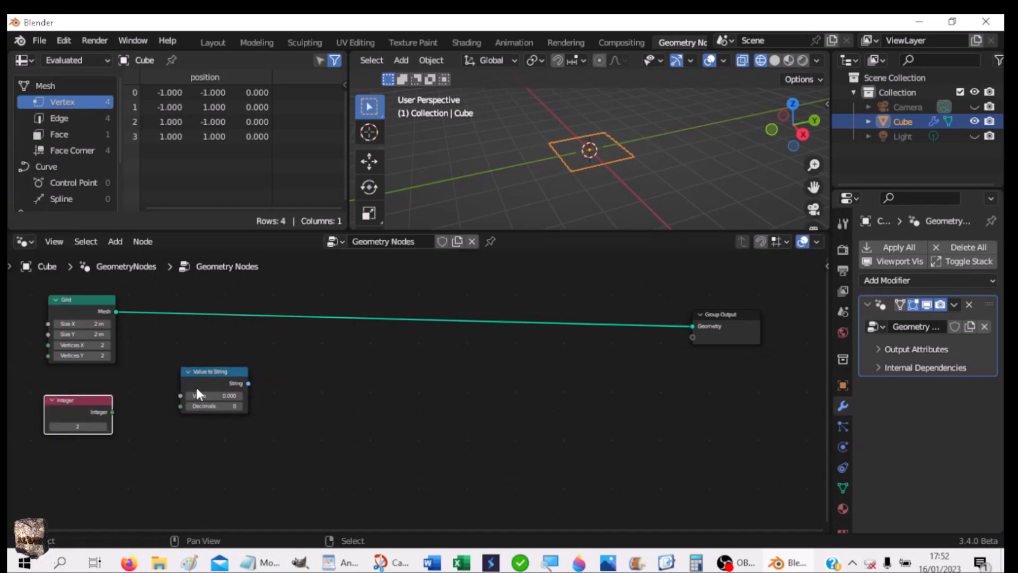
pyautogui.moveTo(204, 372); pyautogui.dragTo(175, 364)
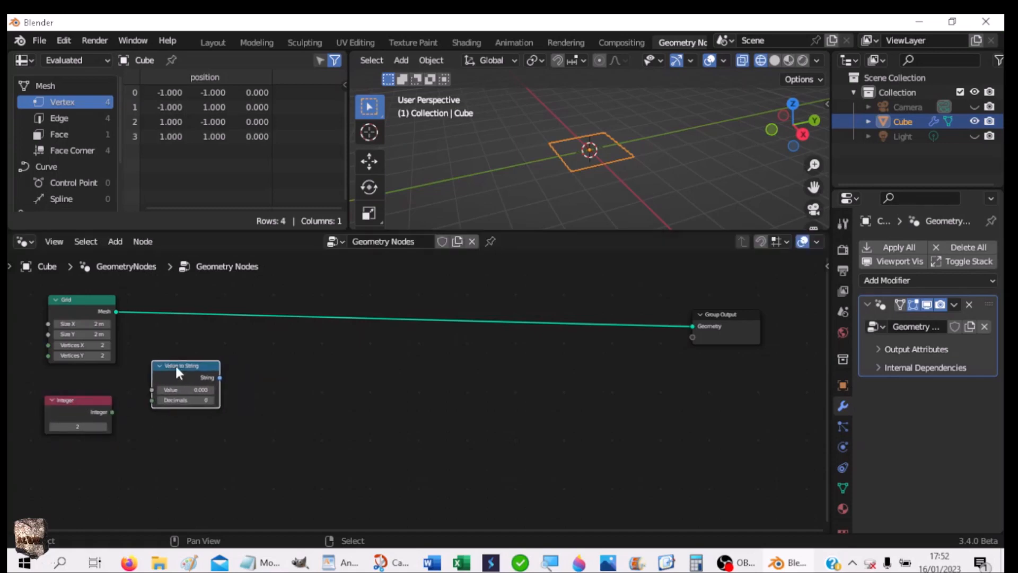
pyautogui.moveTo(111, 411); pyautogui.dragTo(153, 391)
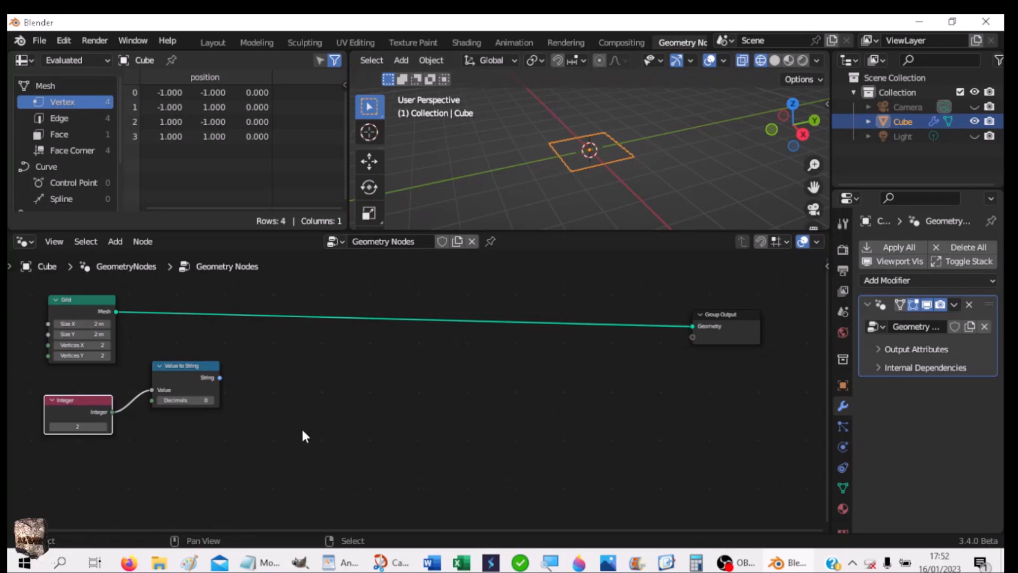
# - Add a String to Curves node after Value to String and connect the String output to its String input
pyautogui.press('shift')
pyautogui.hotkey('shift', 'a')
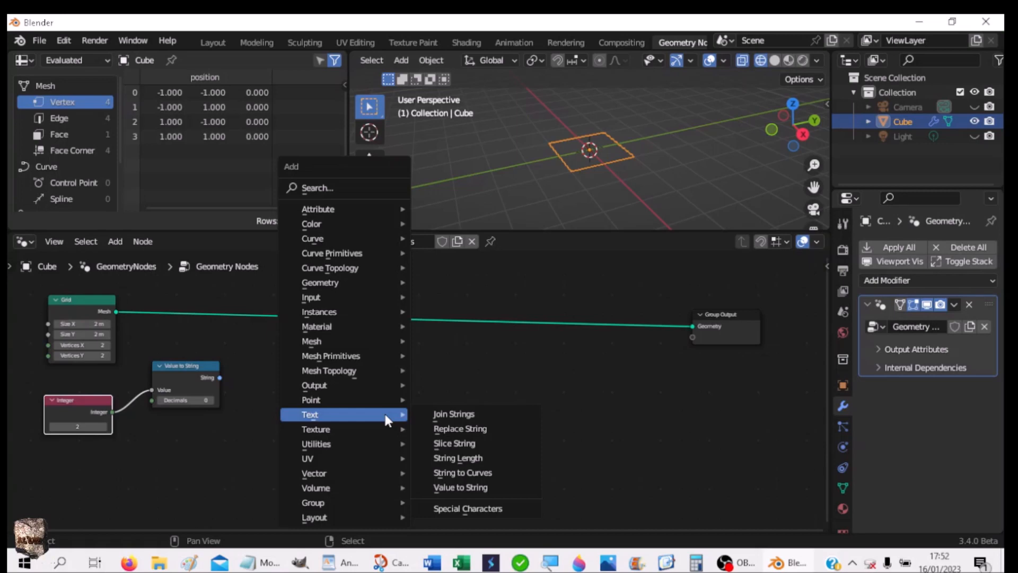
pyautogui.click(462, 472)
pyautogui.click(255, 340)
pyautogui.moveTo(221, 379); pyautogui.dragTo(257, 453)
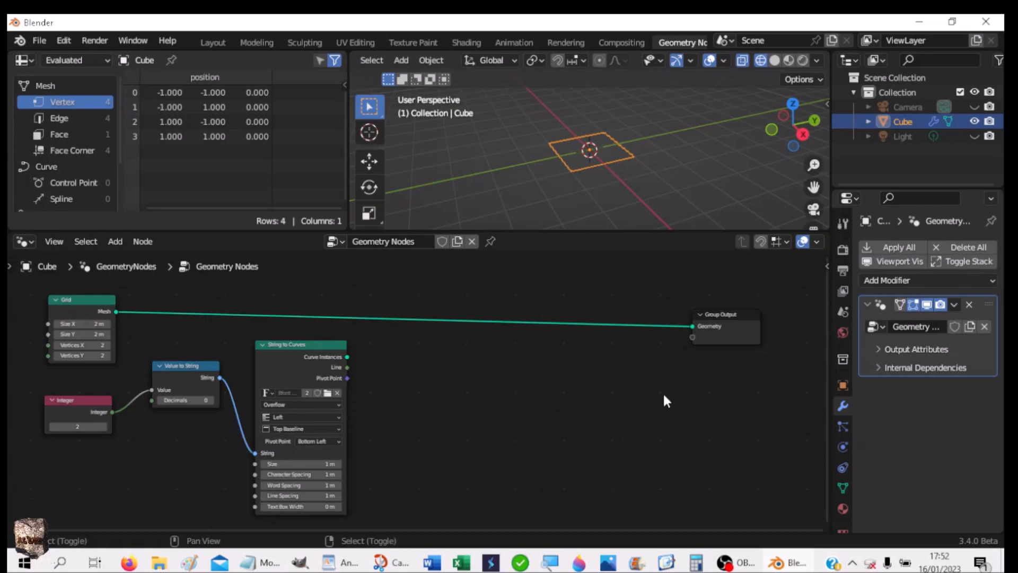
# - Insert a Join Geometry node on the link before Group Output and connect String to Curves' Curve Instances to it
pyautogui.hotkey('shift', 'a')
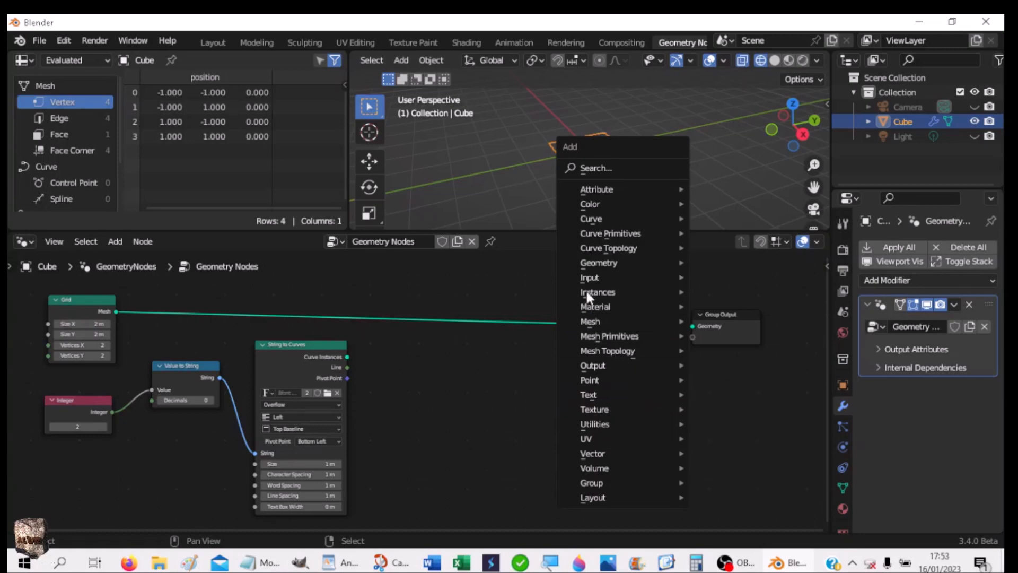
pyautogui.moveTo(599, 266)
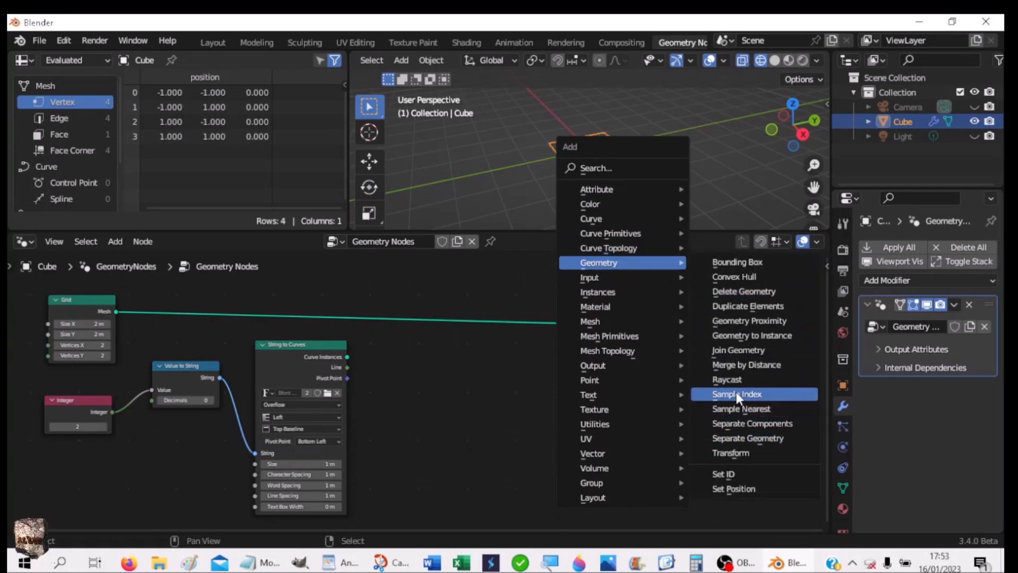
pyautogui.click(743, 352)
pyautogui.click(613, 310)
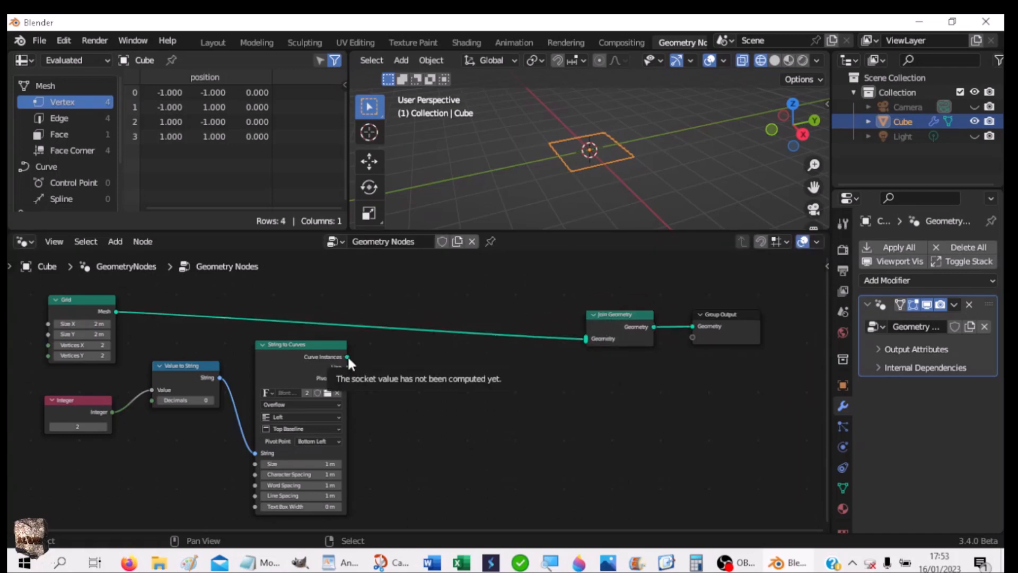
pyautogui.moveTo(347, 354); pyautogui.dragTo(588, 342)
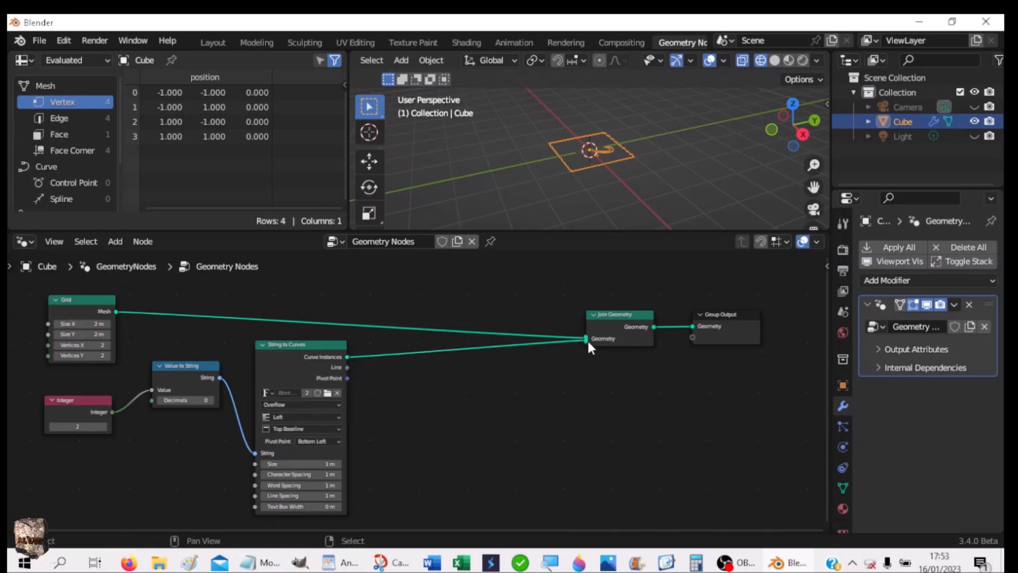
pyautogui.moveTo(612, 169); pyautogui.dragTo(707, 87, button='middle')
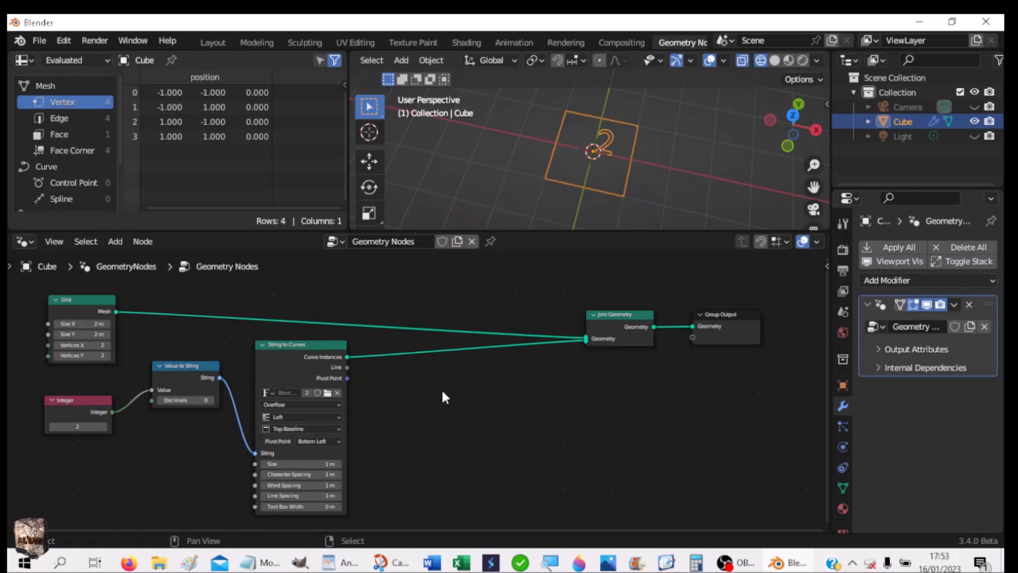
# - Move the Join Geometry and Group Output nodes up and farther away from the String to Curves node
pyautogui.moveTo(610, 313); pyautogui.dragTo(619, 286)
pyautogui.moveTo(730, 317); pyautogui.dragTo(765, 298)
pyautogui.click(621, 295)
pyautogui.moveTo(620, 289); pyautogui.dragTo(635, 288)
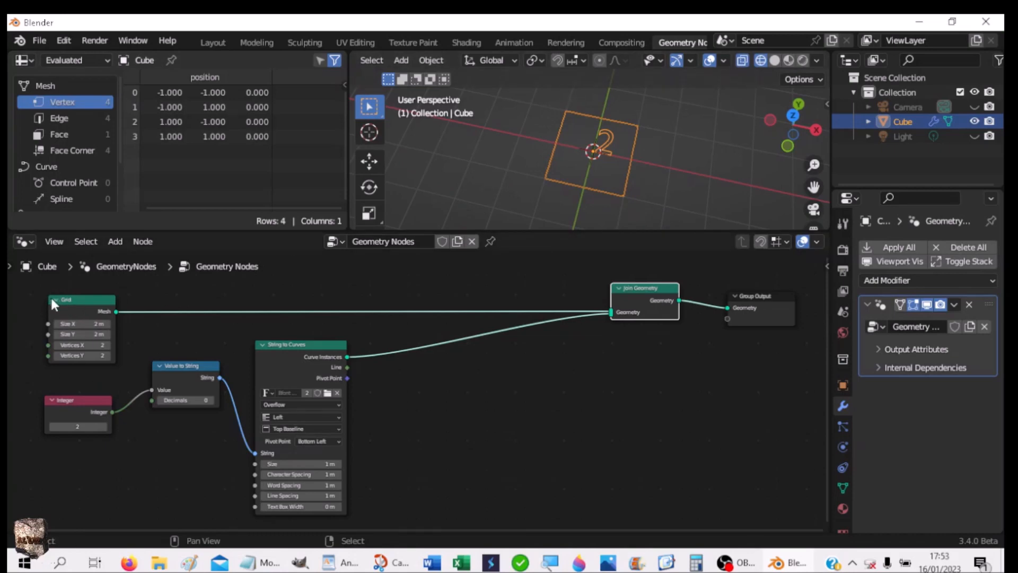
# - Label the Grid node OBJET TEST
pyautogui.click(78, 301)
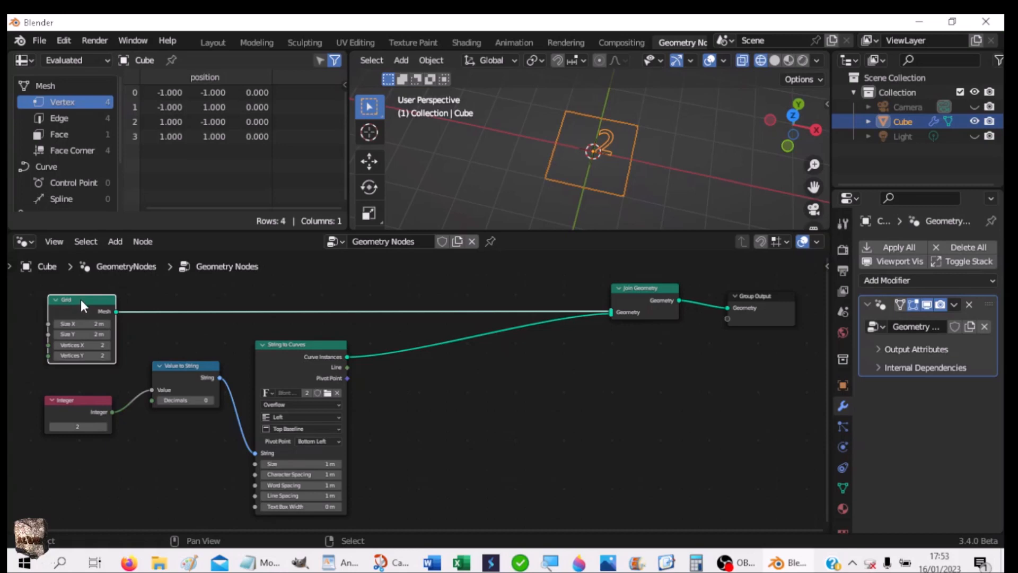
pyautogui.press('n')
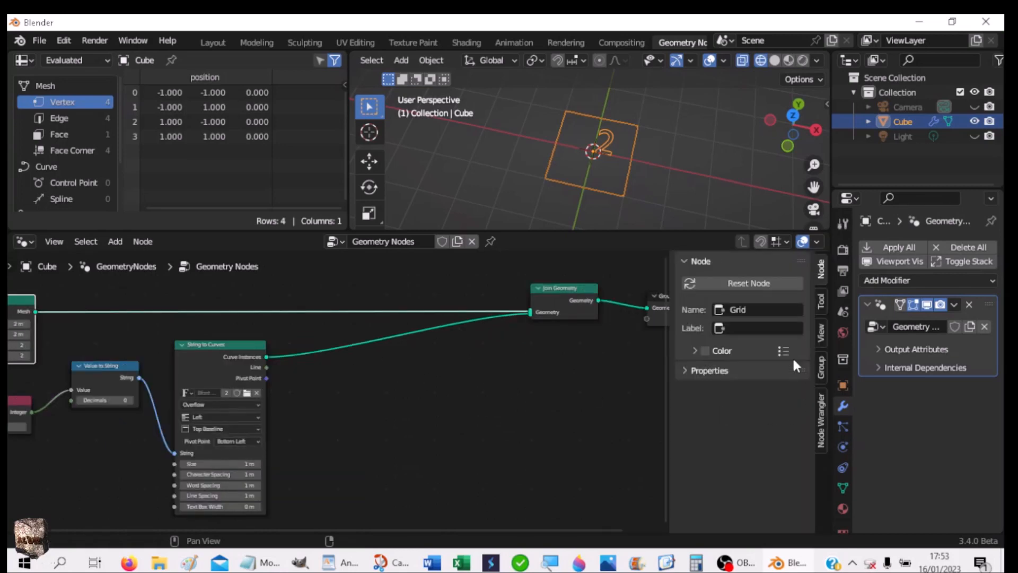
pyautogui.click(740, 326)
pyautogui.write('OBJET TEST')
pyautogui.press('Return')
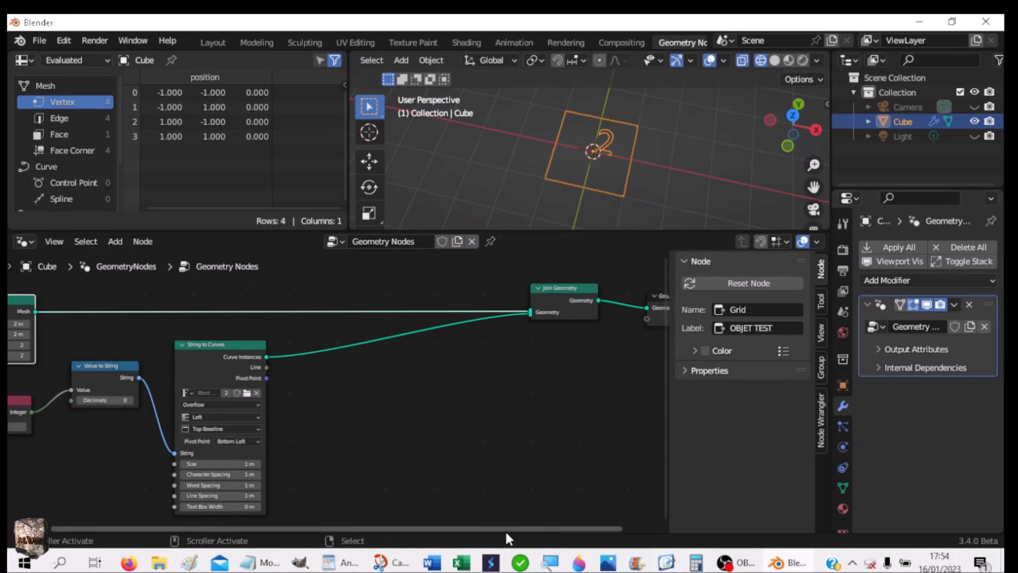
# - Shift the String to Curves node slightly upward and add a Sample Index node beside it in the free space
pyautogui.moveTo(454, 511)
pyautogui.mouseDown(button='middle')
pyautogui.moveTo(485, 466)
pyautogui.moveTo(447, 479)
pyautogui.moveTo(451, 502)
pyautogui.mouseUp(button='middle')
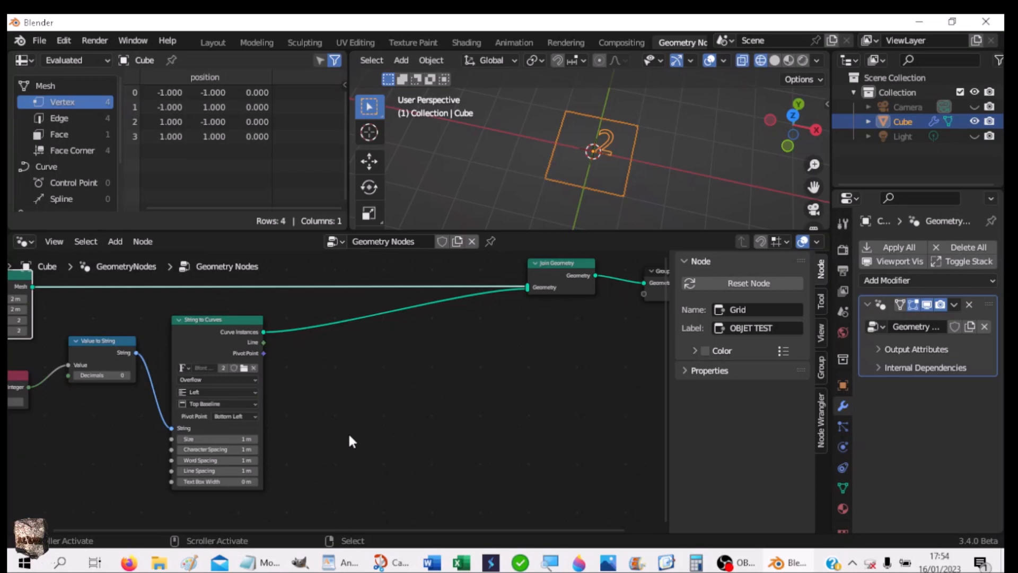
pyautogui.moveTo(71, 450); pyautogui.dragTo(159, 451, button='middle')
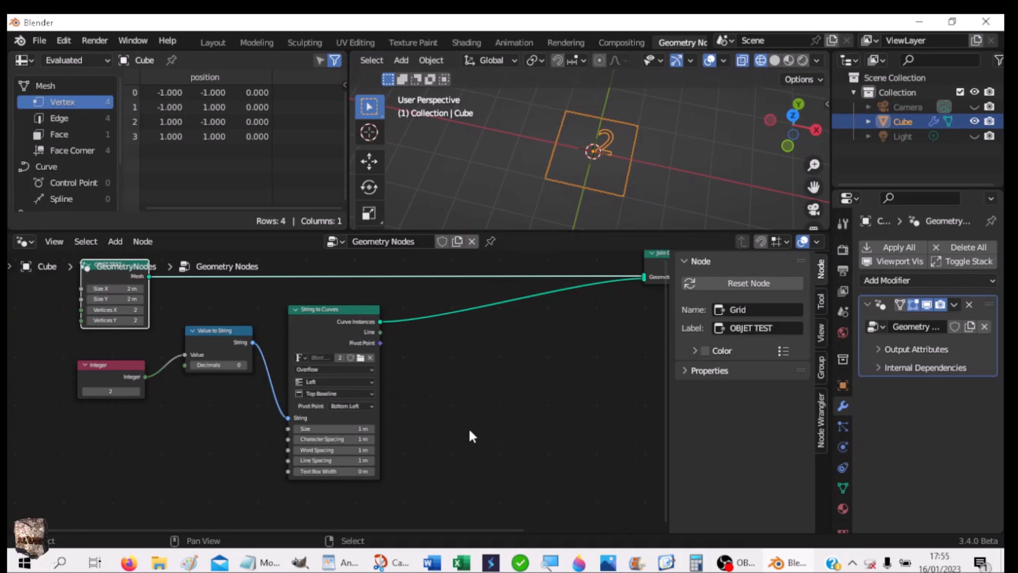
pyautogui.moveTo(343, 312); pyautogui.dragTo(342, 294)
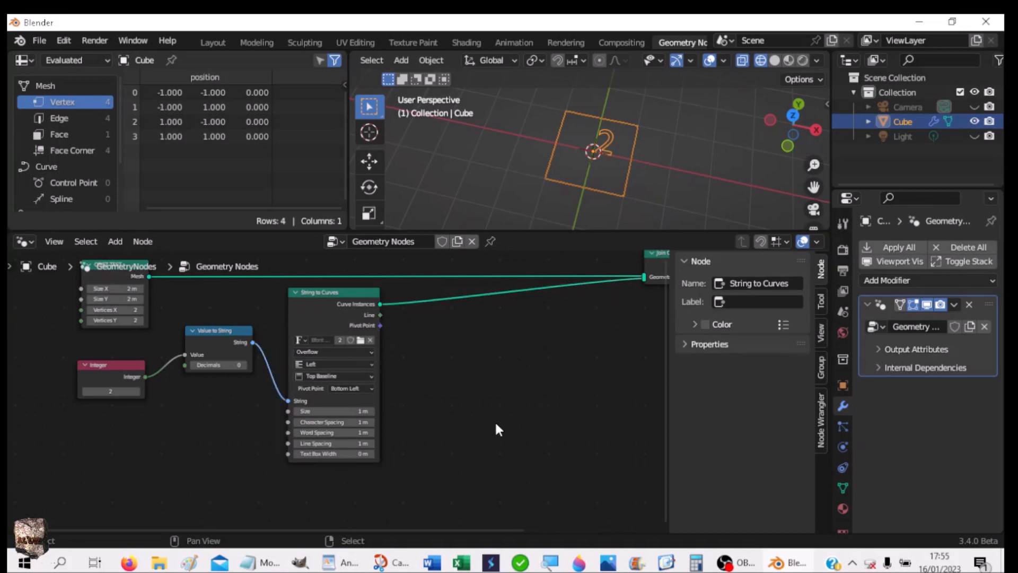
pyautogui.hotkey('shift', 'a')
pyautogui.moveTo(496, 421)
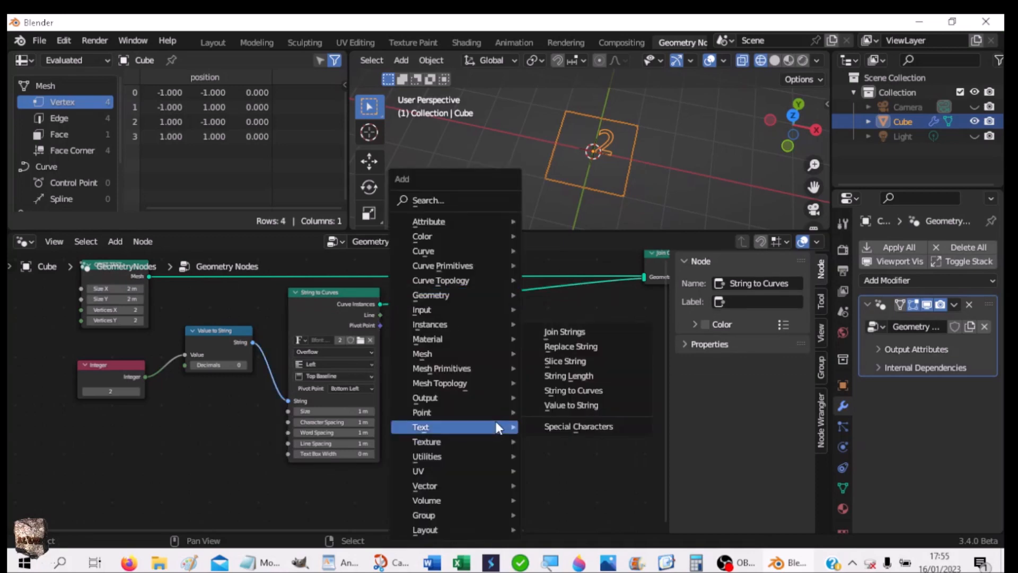
pyautogui.moveTo(434, 327)
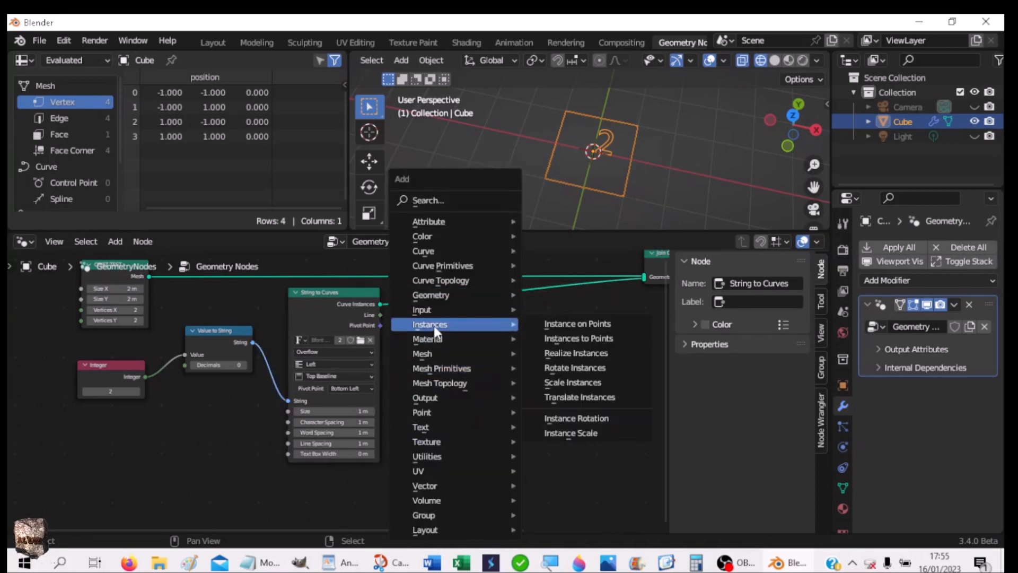
pyautogui.moveTo(431, 296)
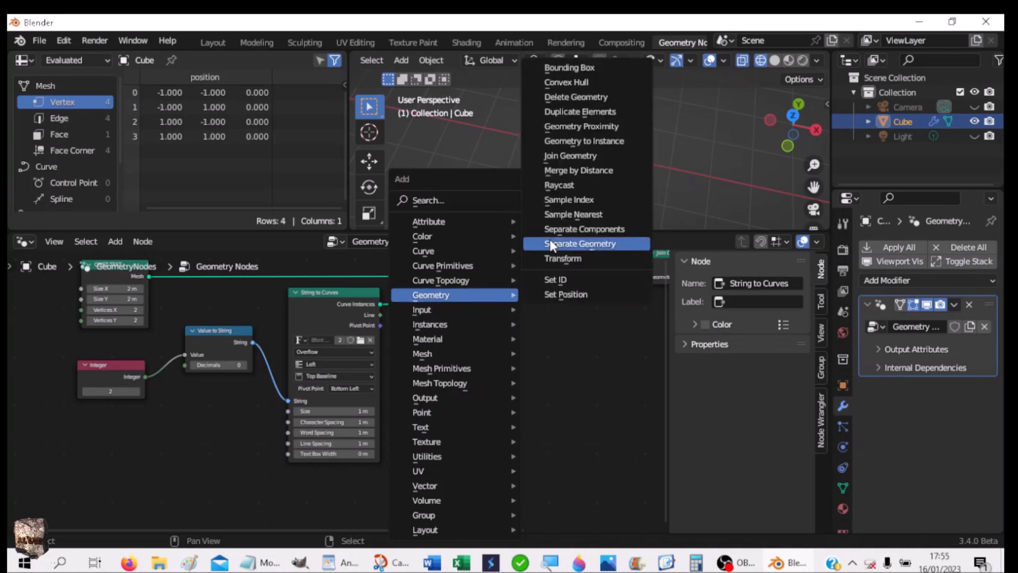
pyautogui.click(576, 206)
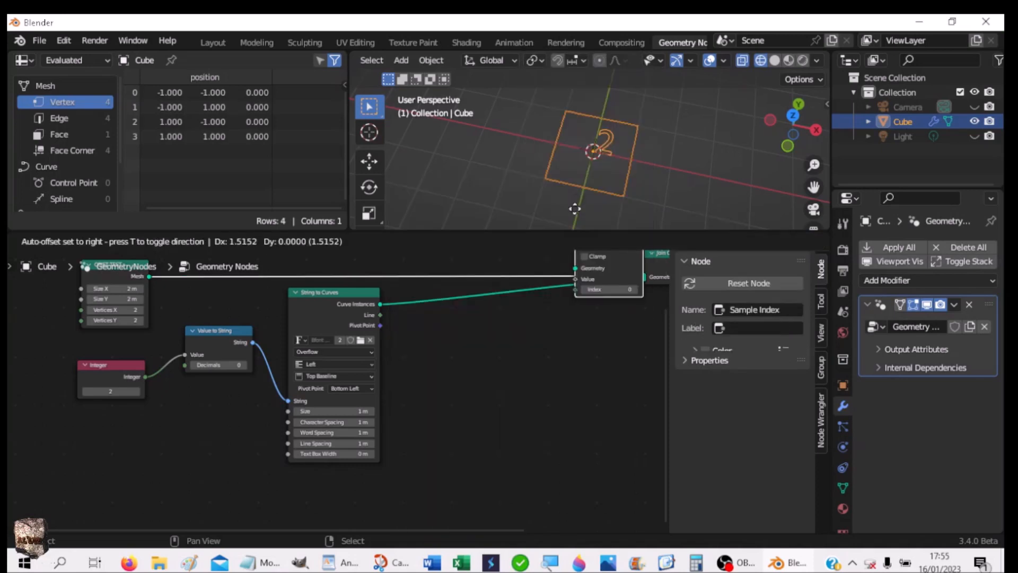
pyautogui.click(460, 381)
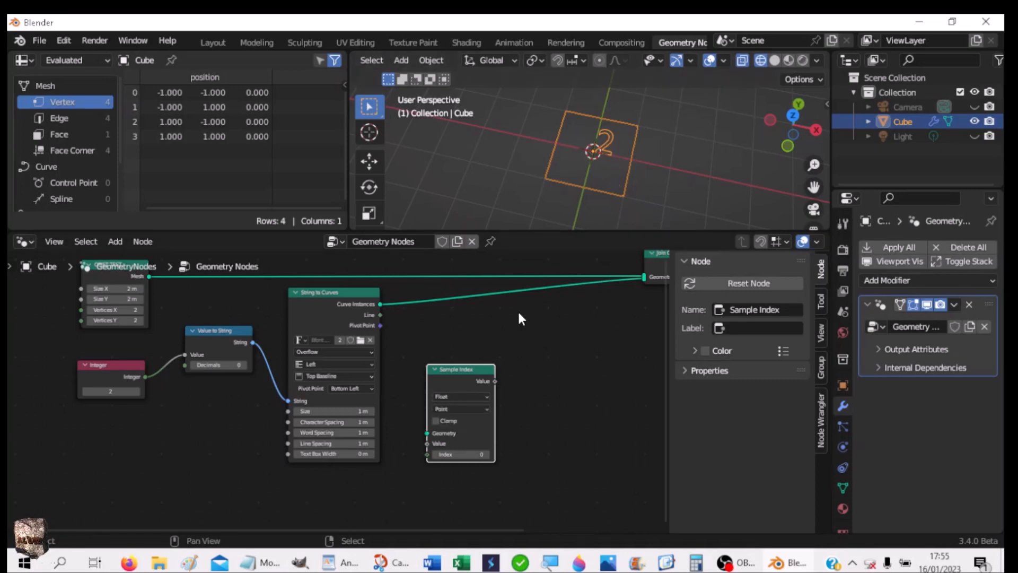
# - Set Sample Index's data type to Vector and connect the OBJET TEST grid's Mesh output to its Geometry input
pyautogui.click(443, 396)
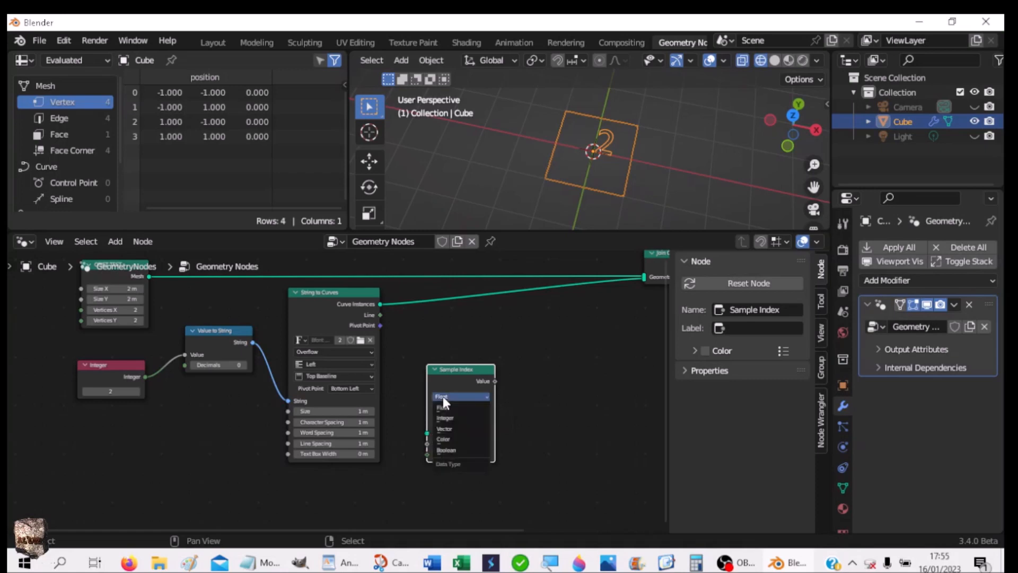
pyautogui.click(443, 428)
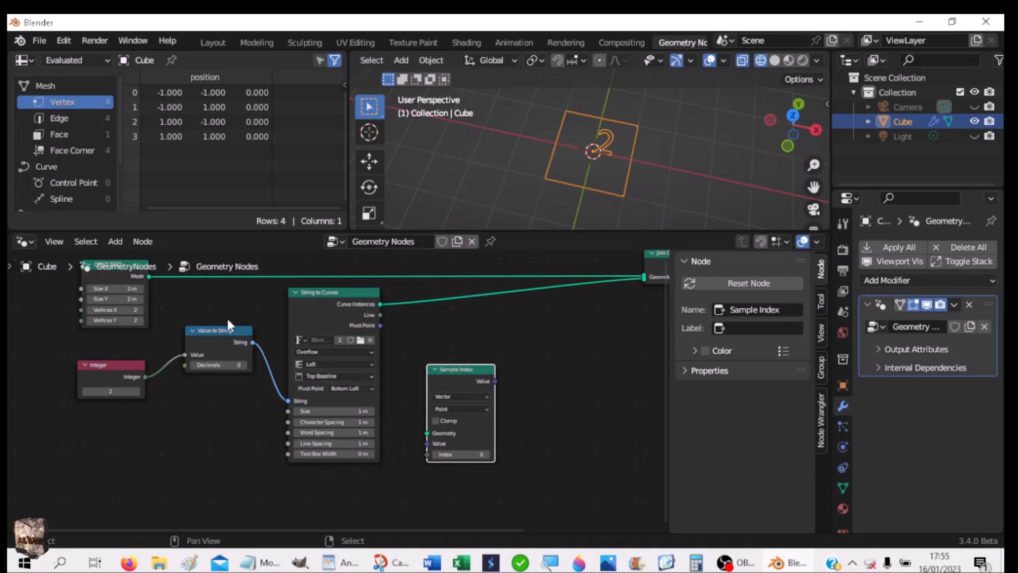
pyautogui.click(148, 275)
pyautogui.moveTo(148, 275); pyautogui.dragTo(426, 431)
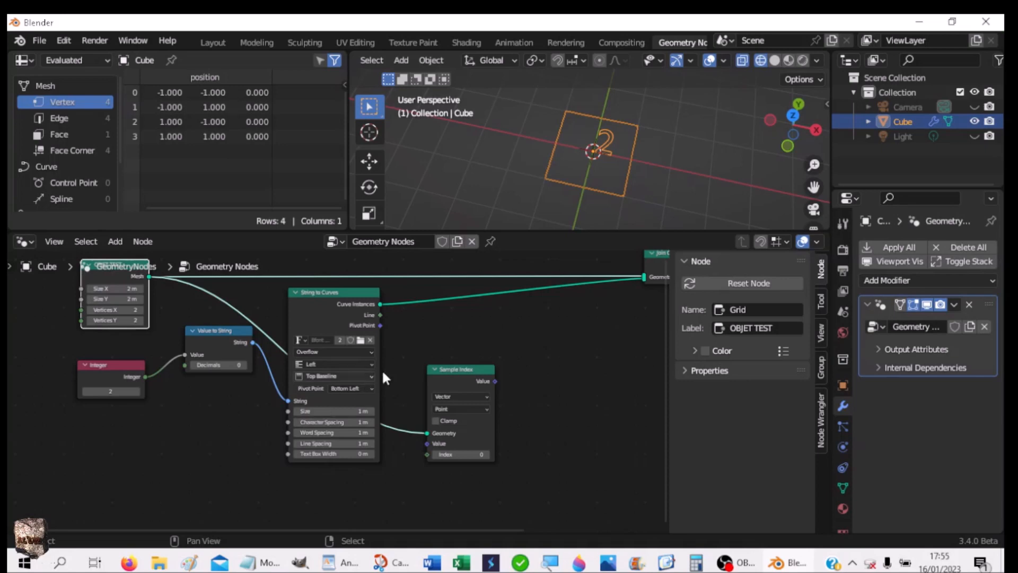
pyautogui.moveTo(559, 509); pyautogui.dragTo(547, 470, button='middle')
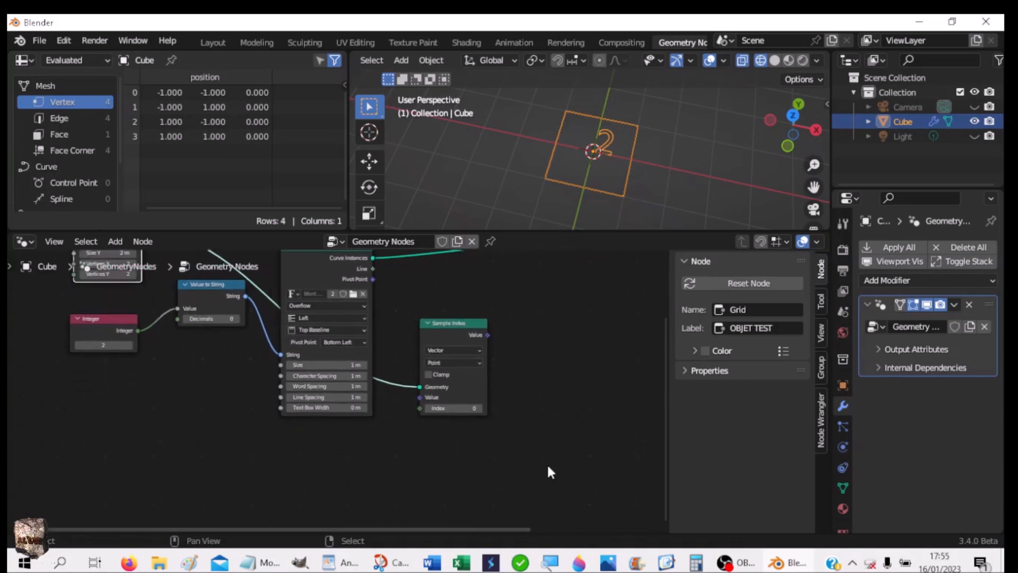
# - Move the Sample Index node beneath String to Curves and connect a new Position node to its Value input
pyautogui.click(458, 321)
pyautogui.moveTo(458, 320); pyautogui.dragTo(326, 427)
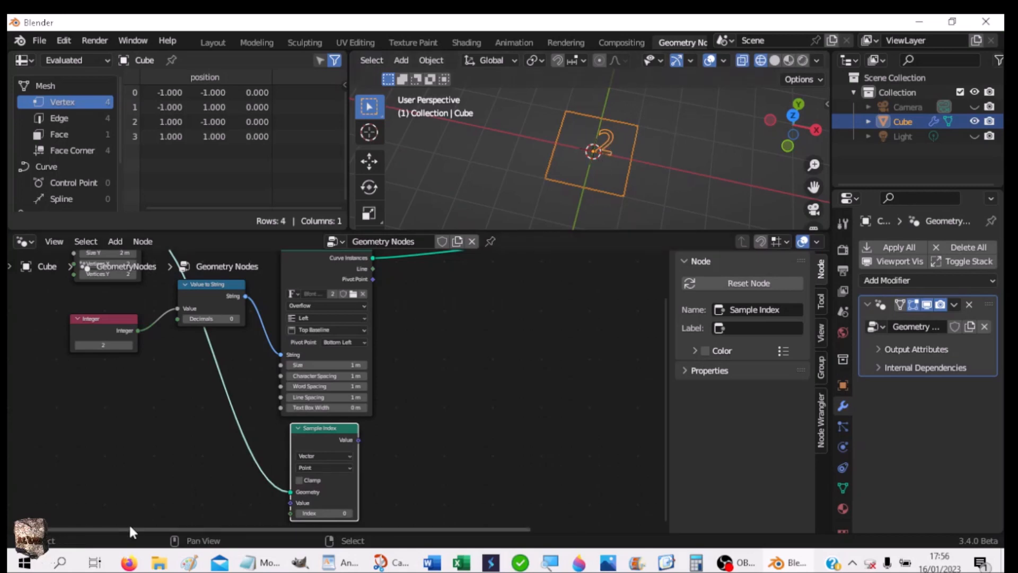
pyautogui.click(140, 455)
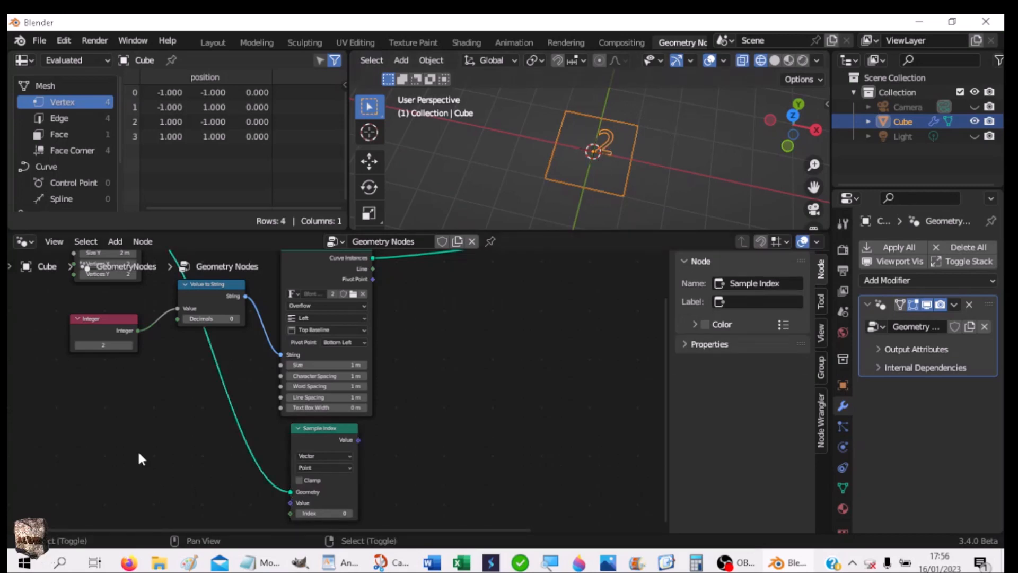
pyautogui.hotkey('shift', 'a')
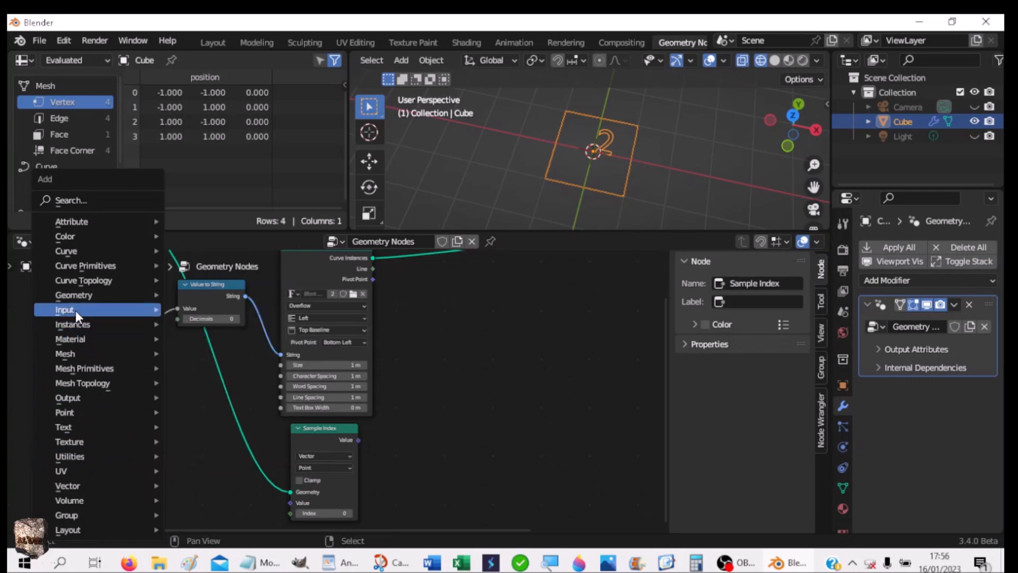
pyautogui.moveTo(91, 310)
pyautogui.click(221, 279)
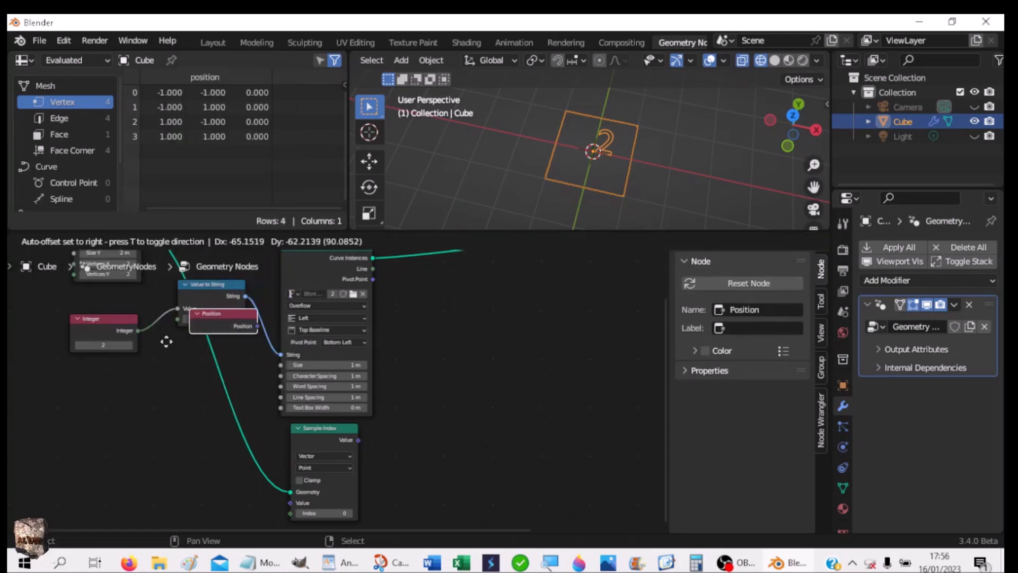
pyautogui.click(75, 444)
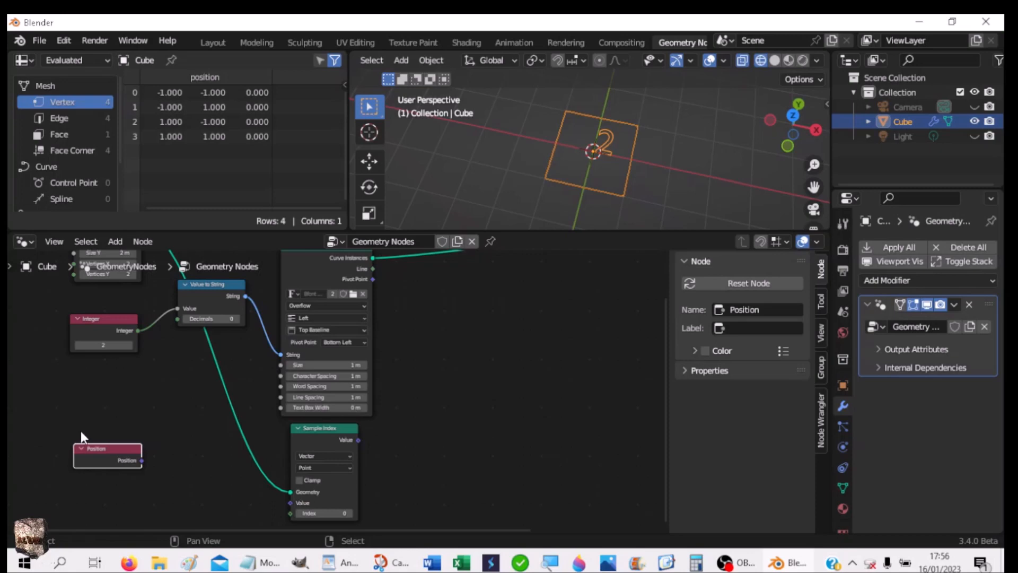
pyautogui.moveTo(142, 459); pyautogui.dragTo(285, 432)
pyautogui.click(321, 357)
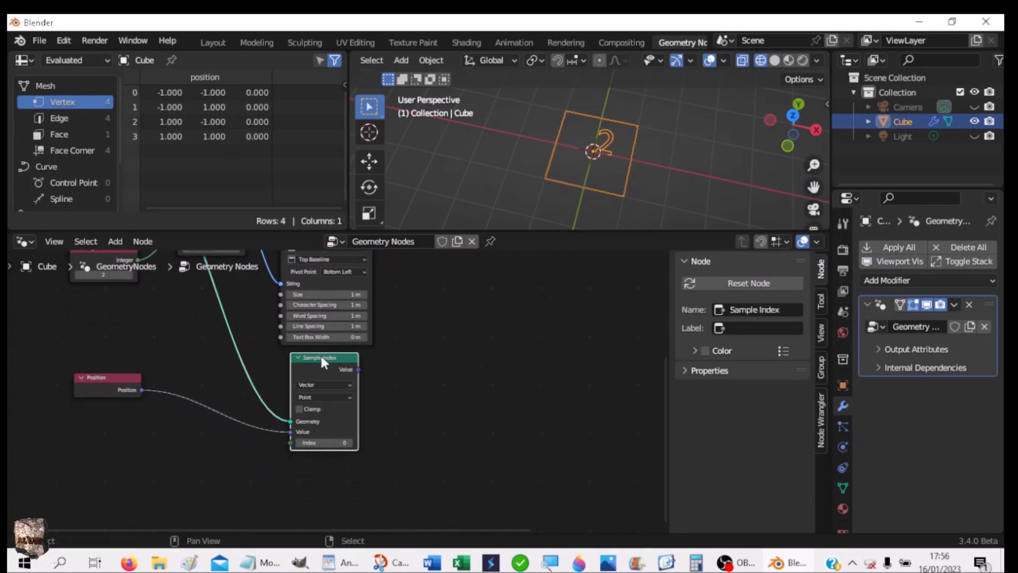
# - Move the Integer and Value to String nodes farther left and connect the Integer output to Sample Index's Index input
pyautogui.moveTo(483, 382); pyautogui.dragTo(495, 459, button='middle')
pyautogui.scroll(-2, 494, 454)
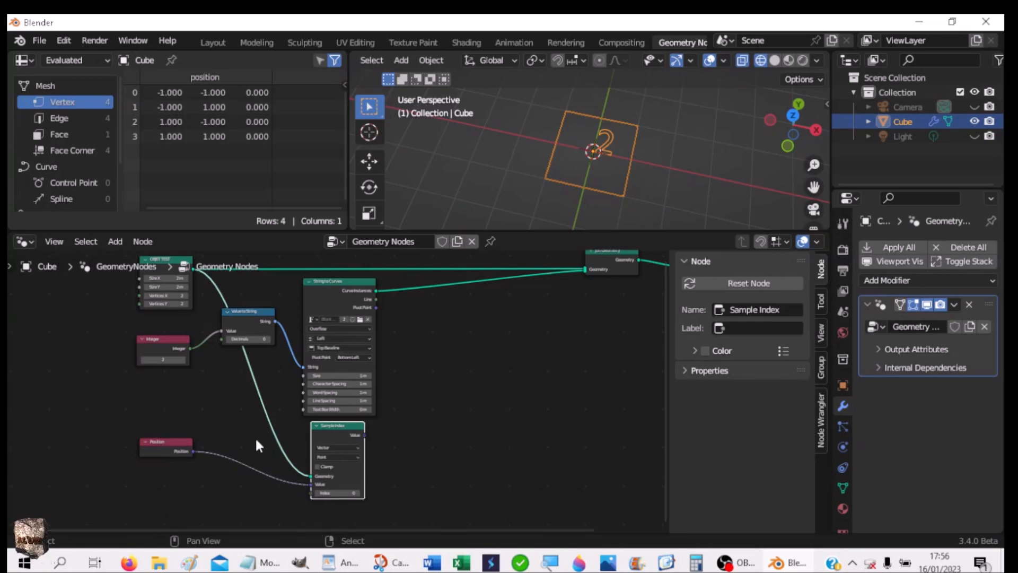
pyautogui.click(158, 332)
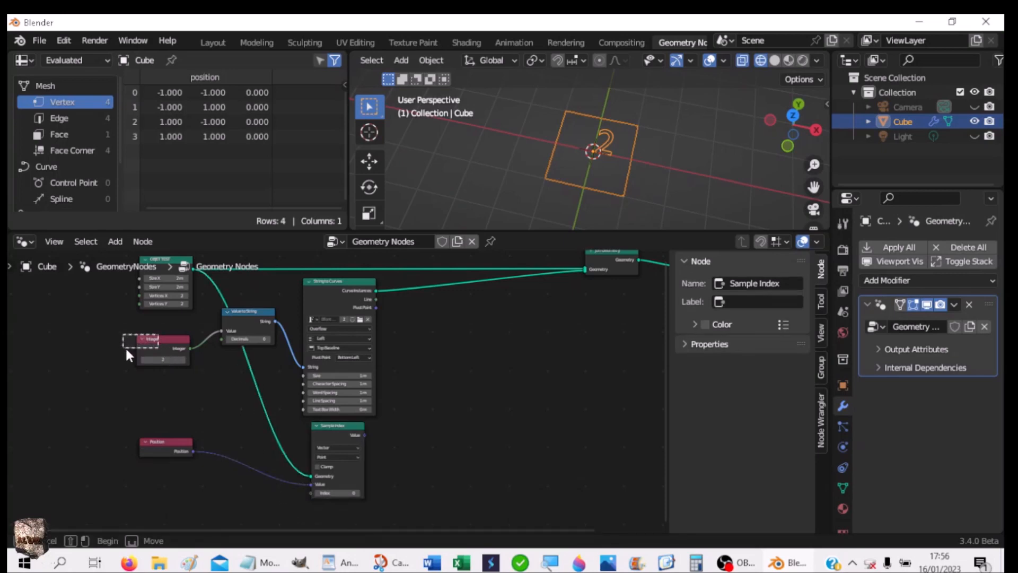
pyautogui.moveTo(157, 338); pyautogui.dragTo(83, 347)
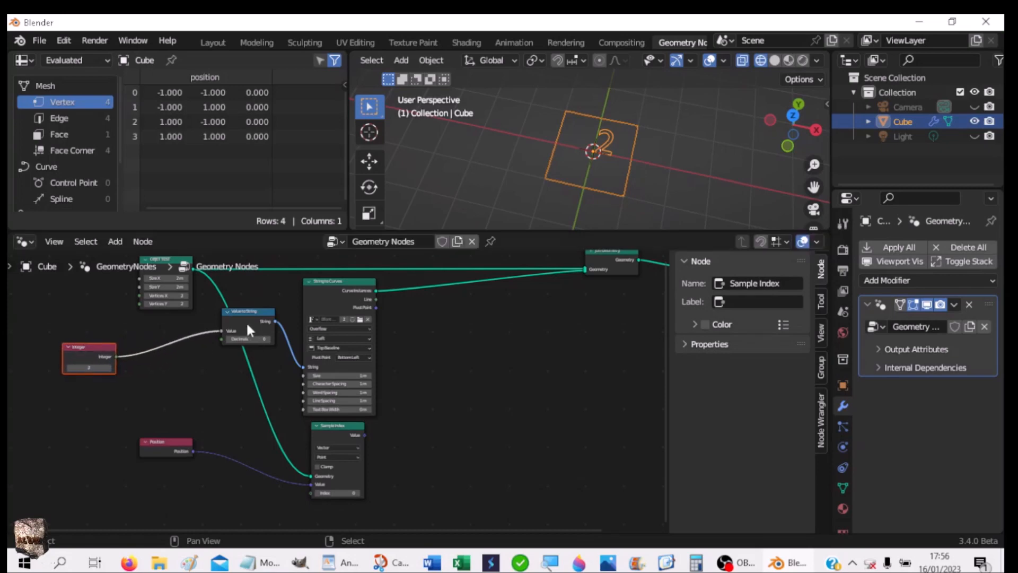
pyautogui.moveTo(247, 313); pyautogui.dragTo(167, 348)
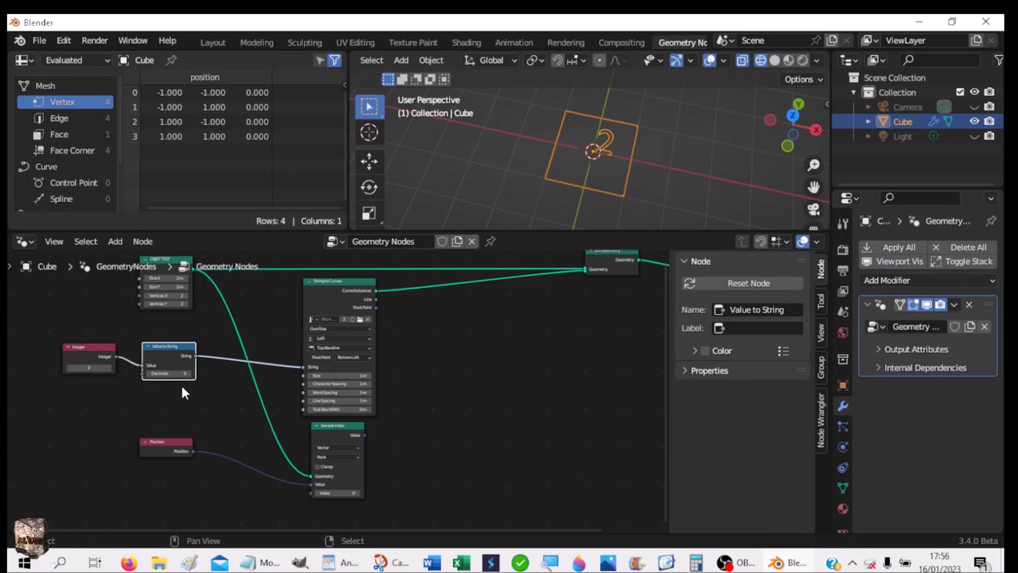
pyautogui.moveTo(115, 356); pyautogui.dragTo(313, 495)
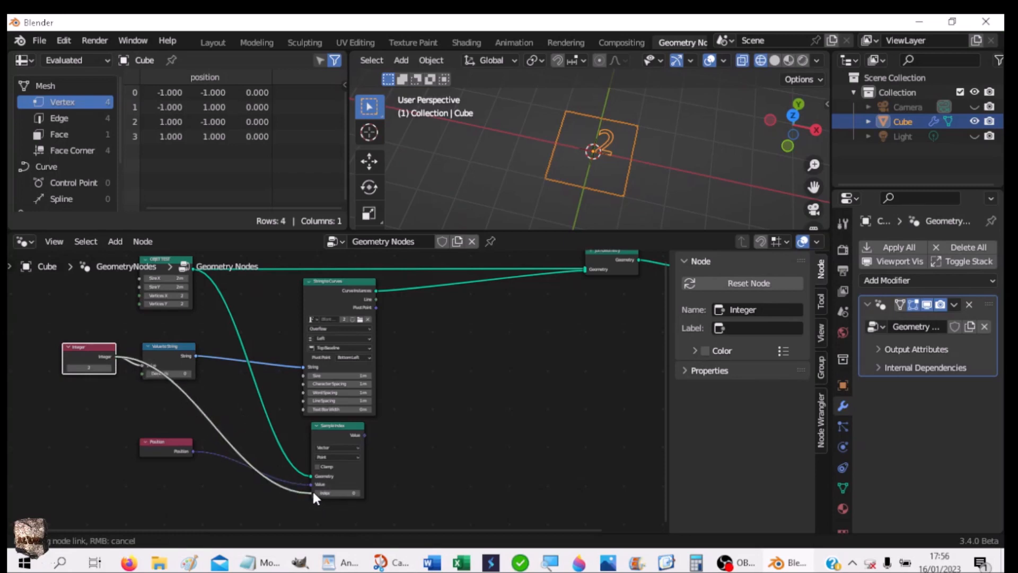
pyautogui.moveTo(313, 495); pyautogui.dragTo(313, 494)
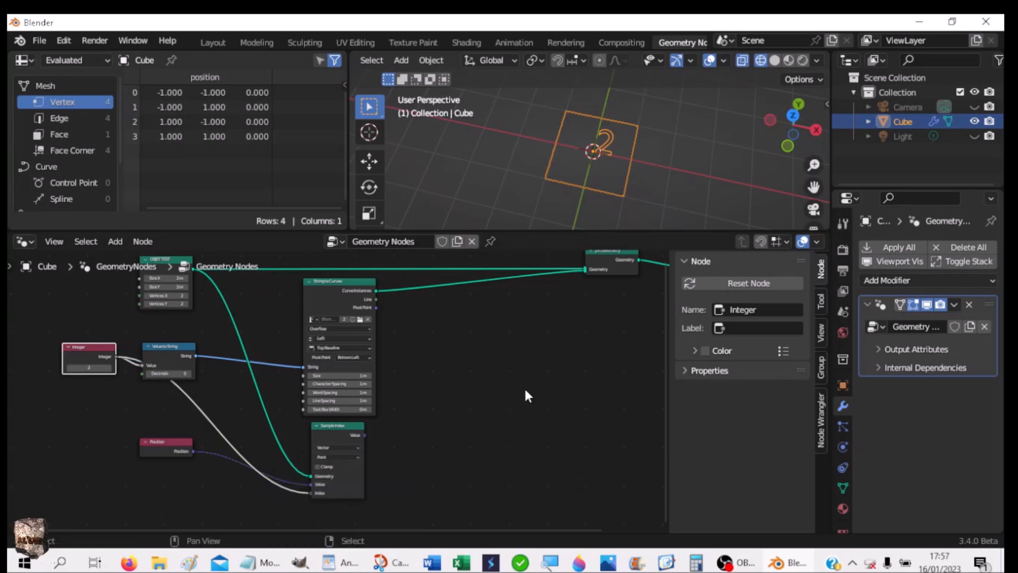
# - Insert a Set Position node between String to Curves and Join Geometry, with Sample Index's Value driving its Offset
pyautogui.moveTo(526, 395); pyautogui.dragTo(422, 410, button='middle')
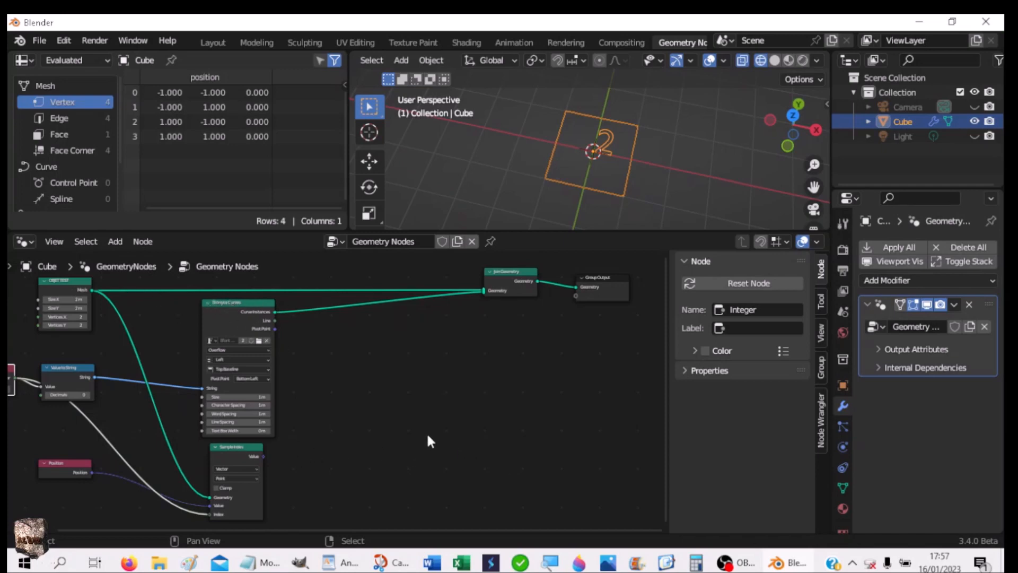
pyautogui.hotkey('shift', 'a')
pyautogui.moveTo(427, 436)
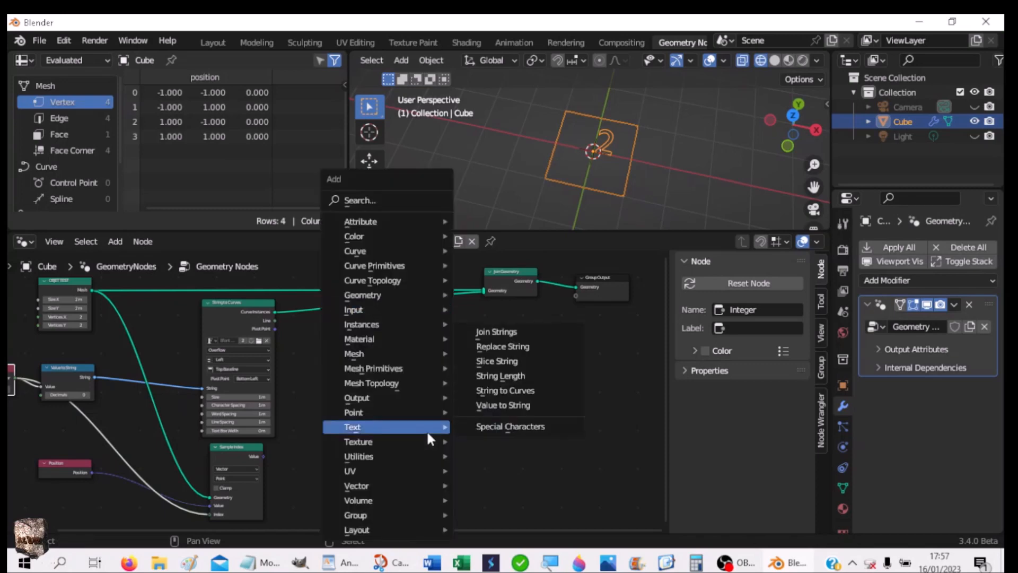
pyautogui.moveTo(389, 303)
pyautogui.click(488, 294)
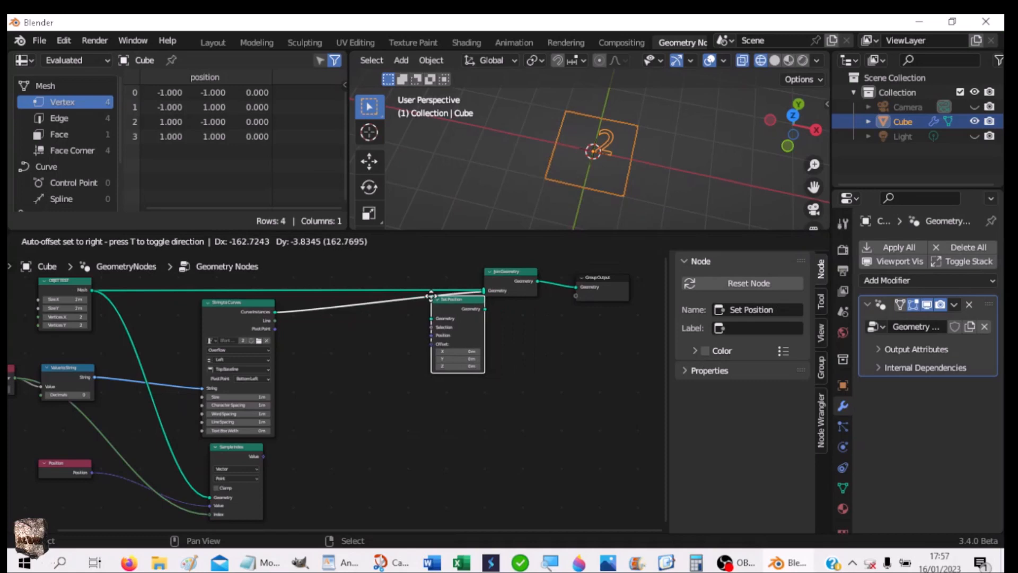
pyautogui.click(420, 301)
pyautogui.moveTo(425, 299); pyautogui.dragTo(464, 360)
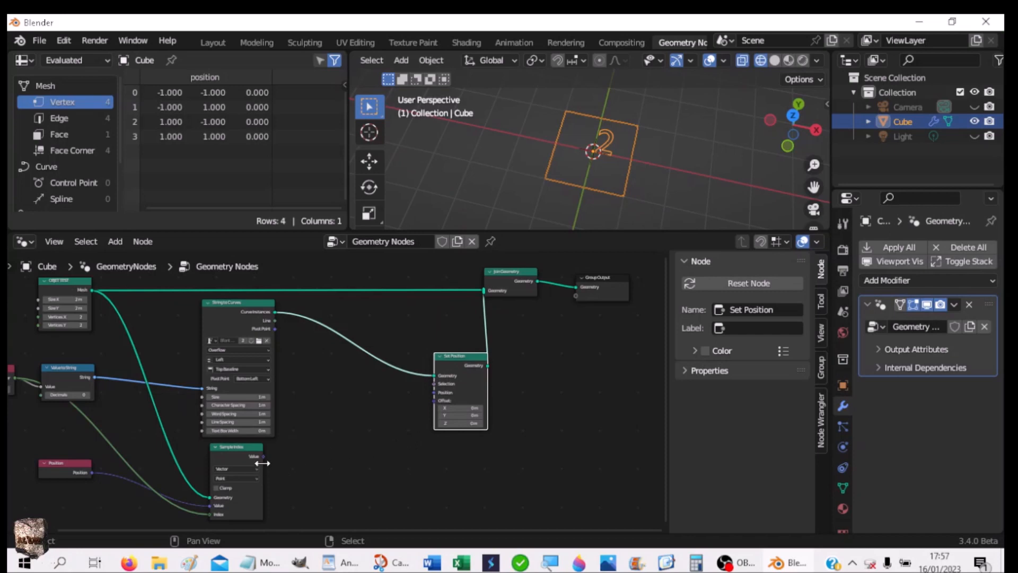
pyautogui.moveTo(263, 455); pyautogui.dragTo(433, 403)
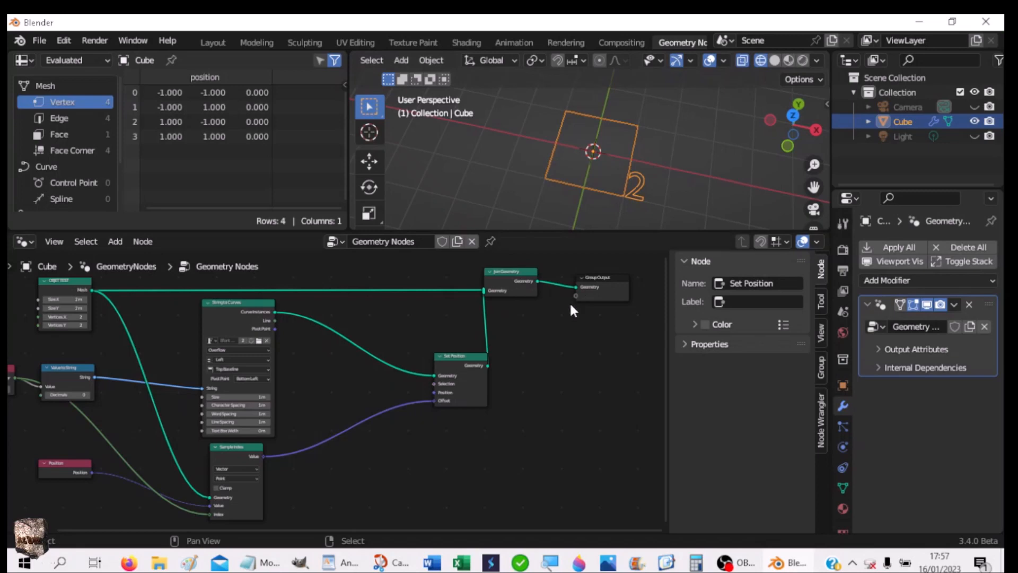
# - Step the Integer node's value through the vertex indices down to 0 and back up to 3
pyautogui.moveTo(381, 460); pyautogui.dragTo(469, 446, button='middle')
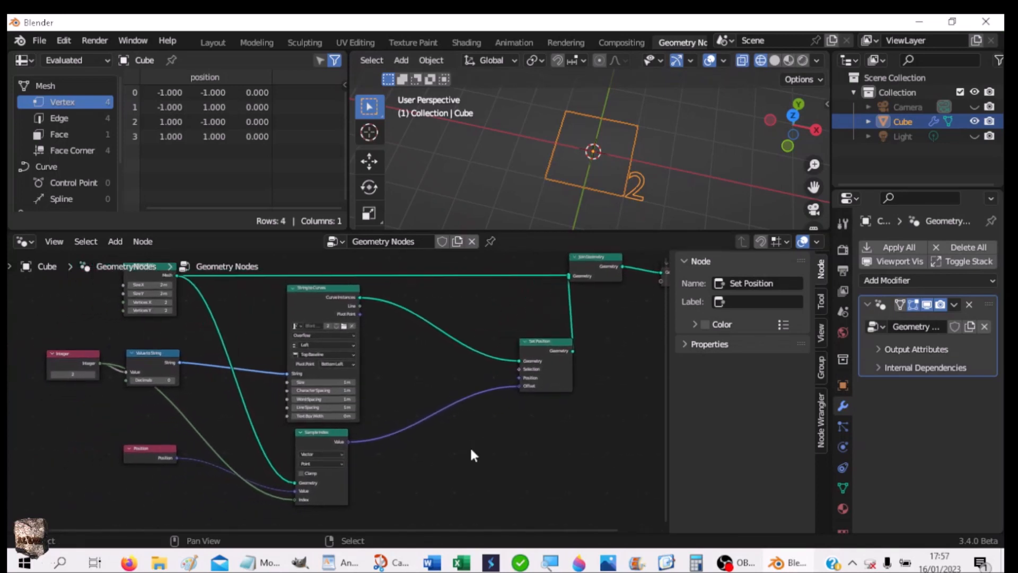
pyautogui.click(89, 373)
pyautogui.click(91, 413)
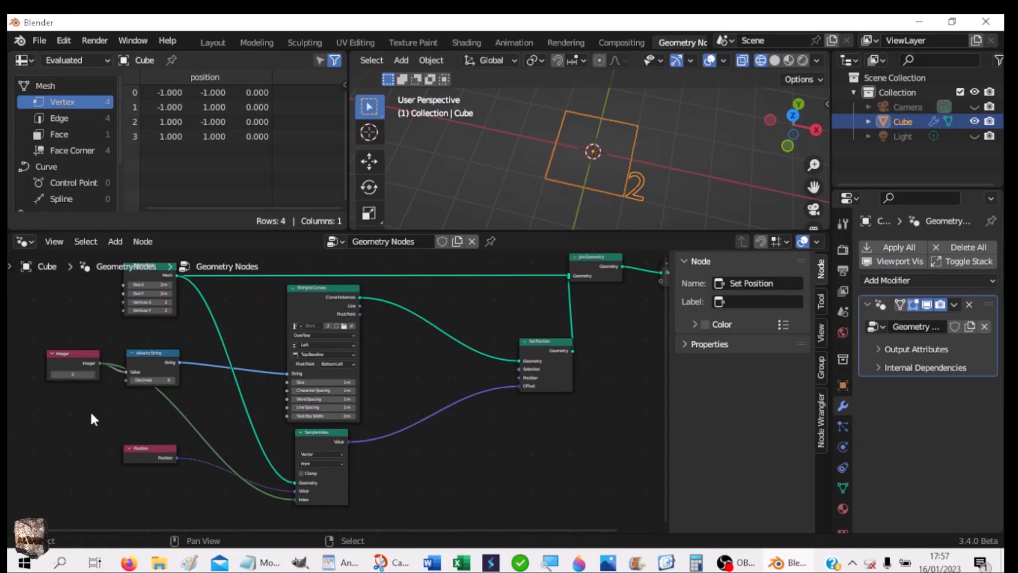
pyautogui.click(93, 374)
pyautogui.click(52, 371)
pyautogui.click(52, 371)
pyautogui.click(53, 375)
pyautogui.click(53, 375)
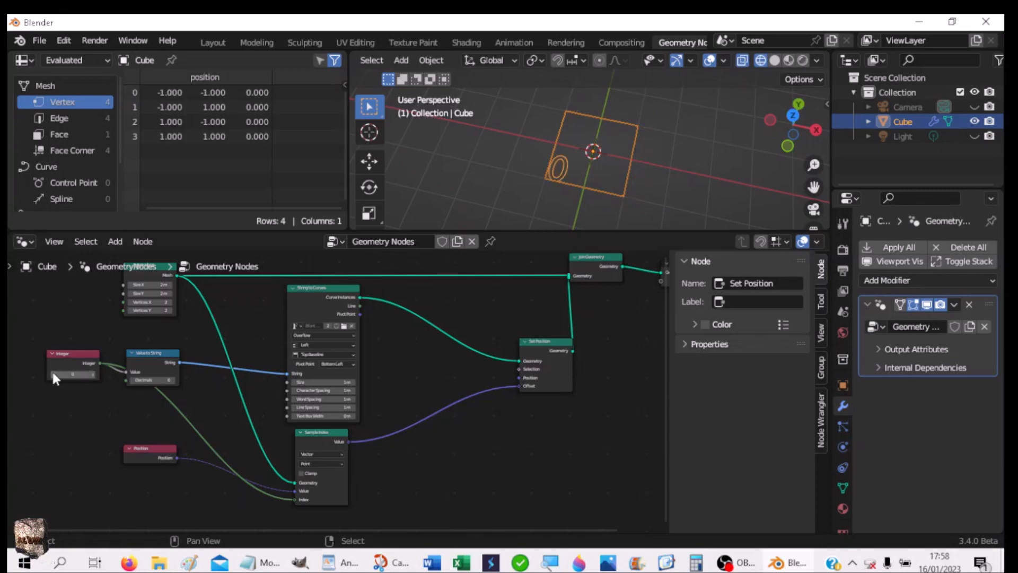
pyautogui.click(53, 374)
pyautogui.click(93, 374)
pyautogui.click(93, 375)
pyautogui.click(93, 375)
pyautogui.click(92, 374)
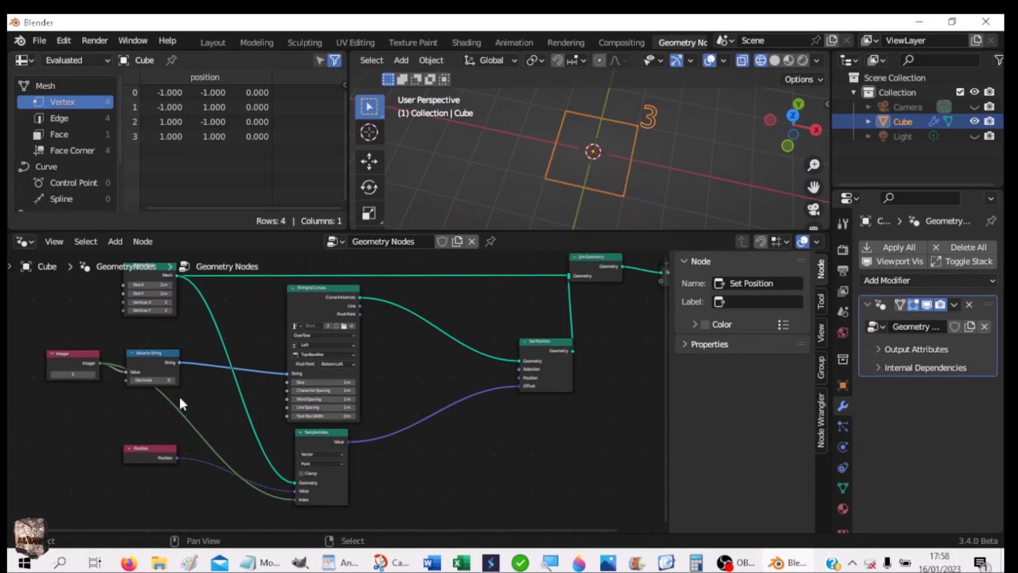
# - Switch the 3D viewport to solid shading and shift the String to Curves node left, away from Set Position
pyautogui.click(775, 60)
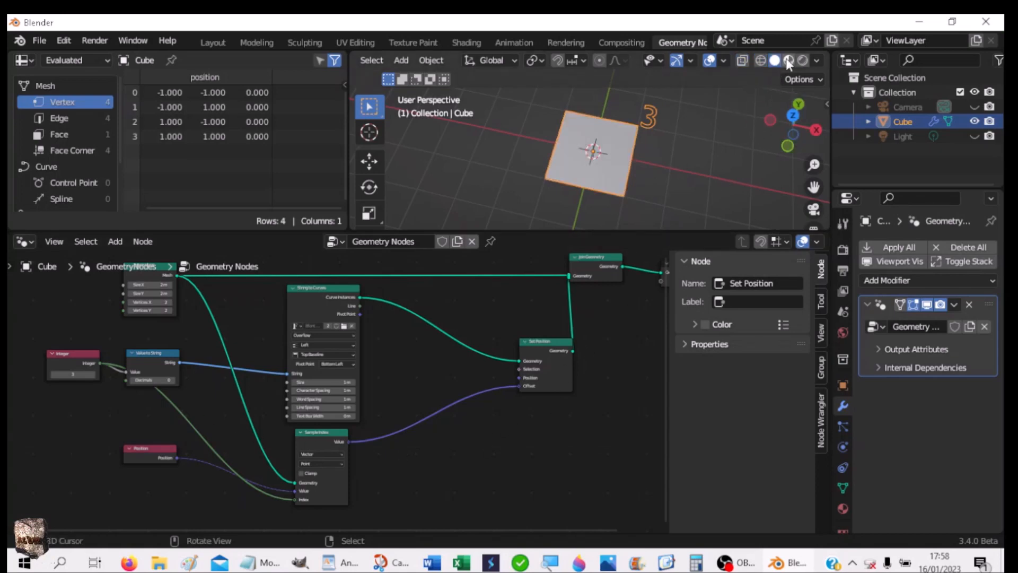
pyautogui.moveTo(682, 164); pyautogui.dragTo(692, 145, button='middle')
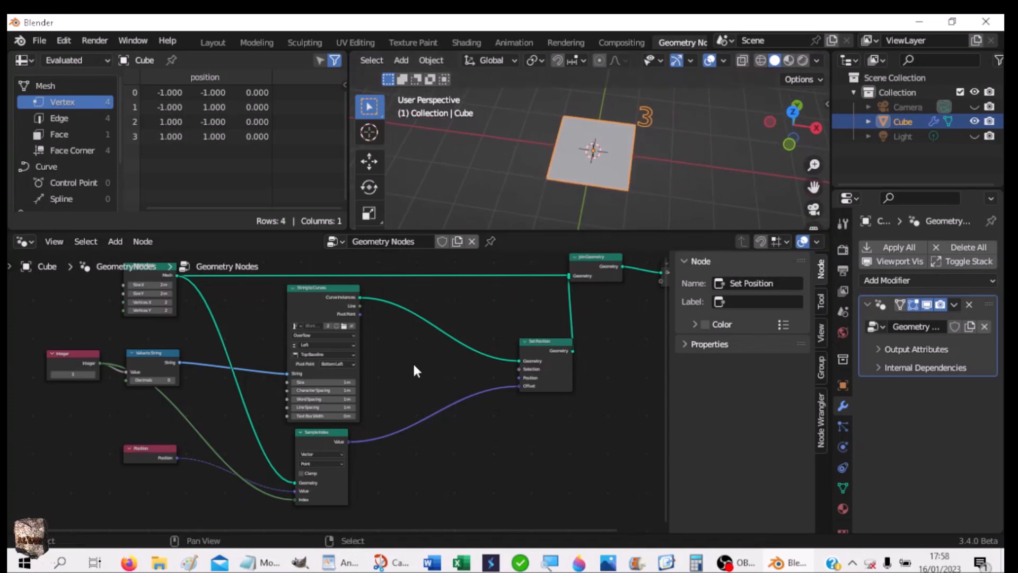
pyautogui.click(315, 291)
pyautogui.press('g')
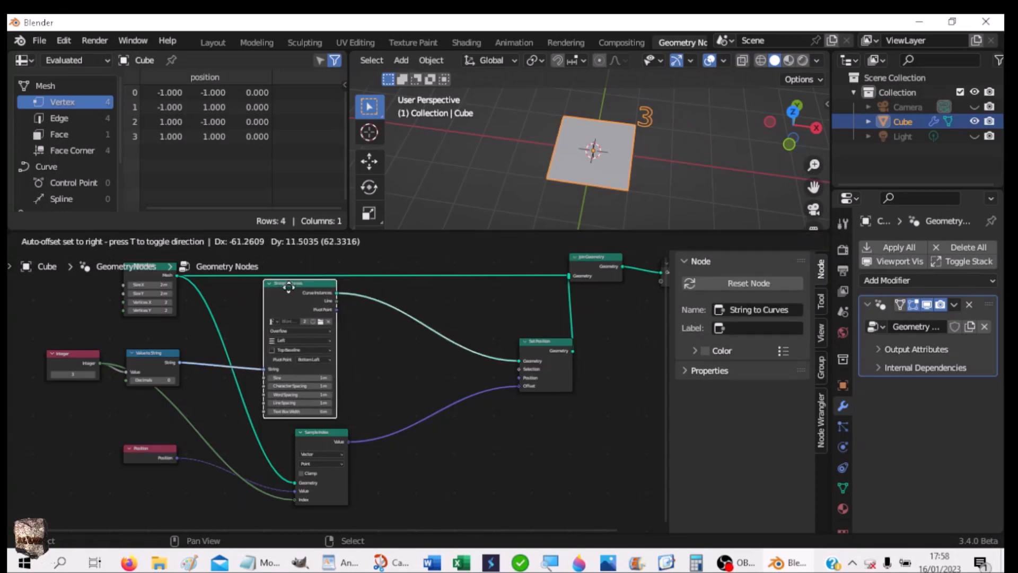
pyautogui.click(311, 323)
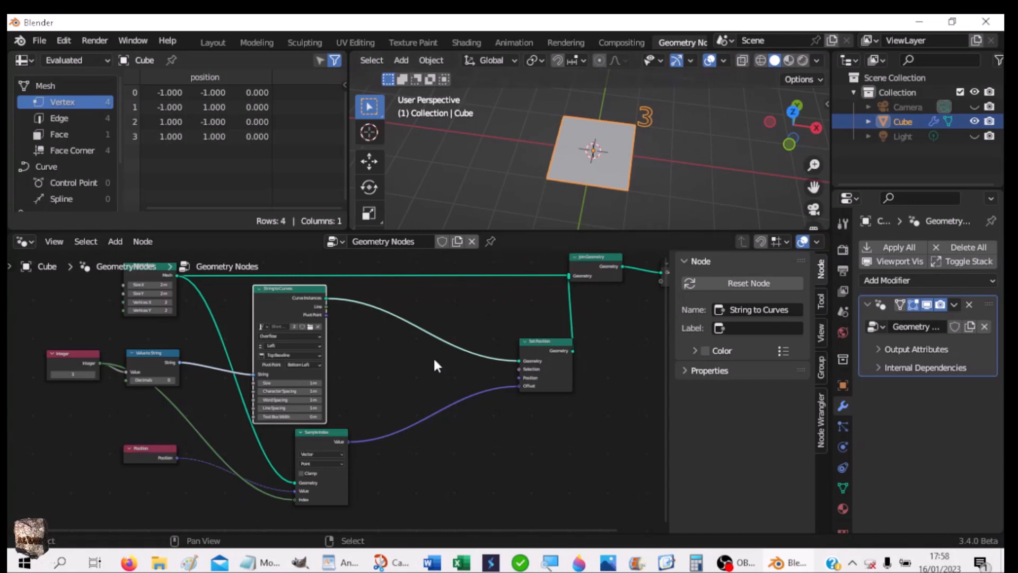
pyautogui.click(347, 358)
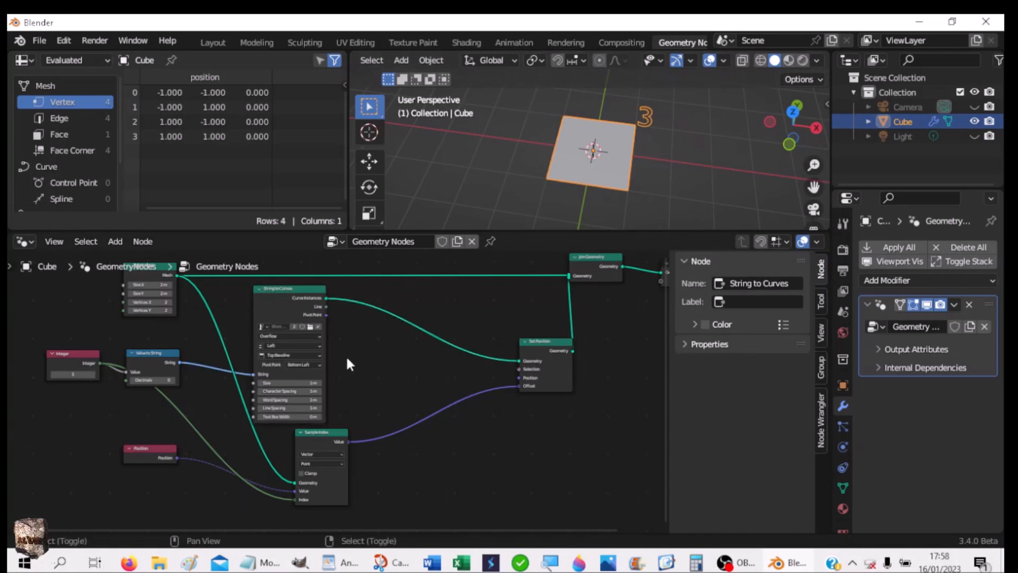
# - Insert a Fill Curve node on the link between String to Curves and Set Position
pyautogui.hotkey('shift', 'a')
pyautogui.click(699, 156)
pyautogui.press('b')
pyautogui.moveTo(401, 362); pyautogui.dragTo(398, 360)
pyautogui.hotkey('shift', 'a')
pyautogui.moveTo(371, 354)
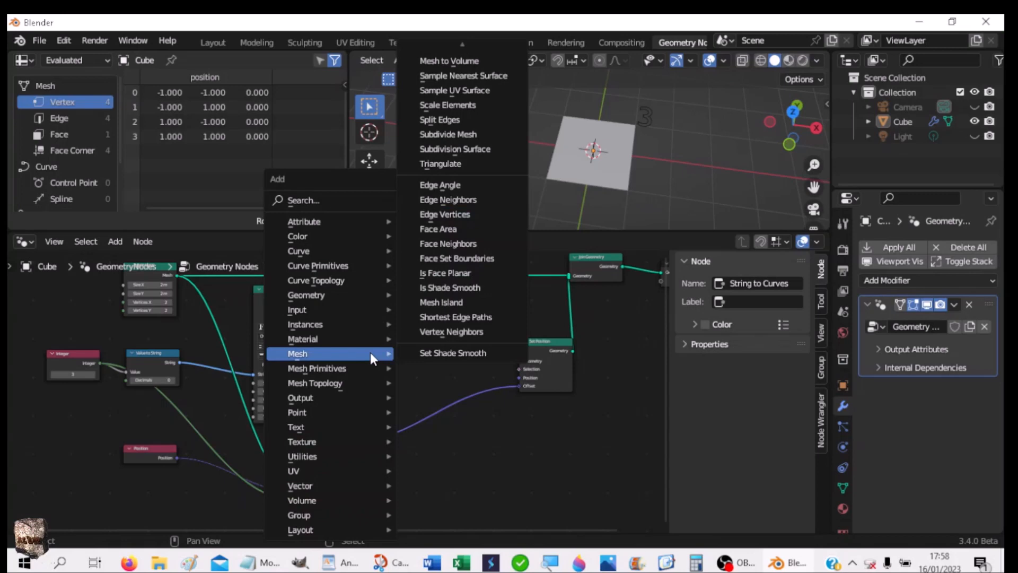
pyautogui.moveTo(304, 251)
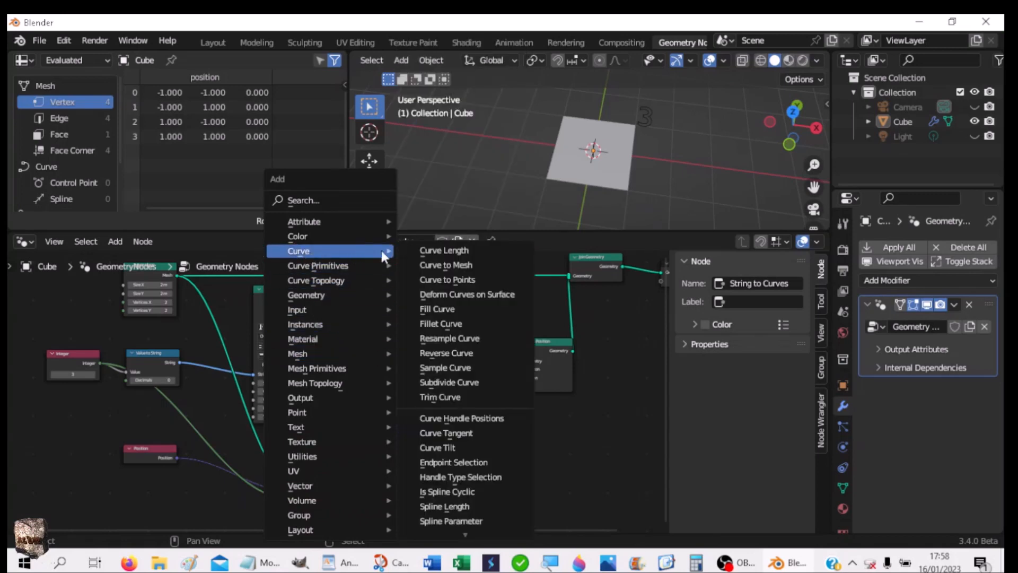
pyautogui.click(450, 309)
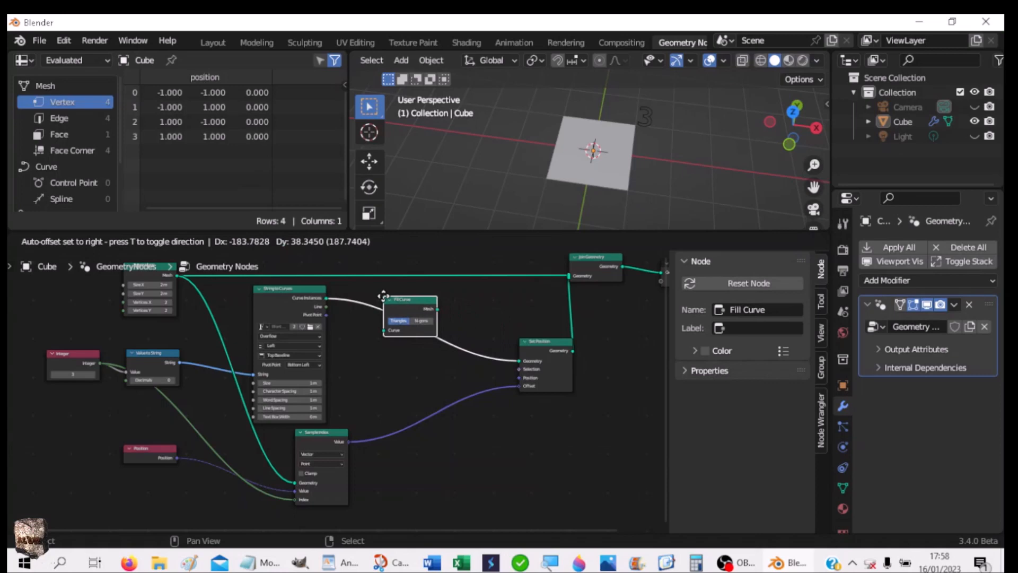
pyautogui.click(359, 300)
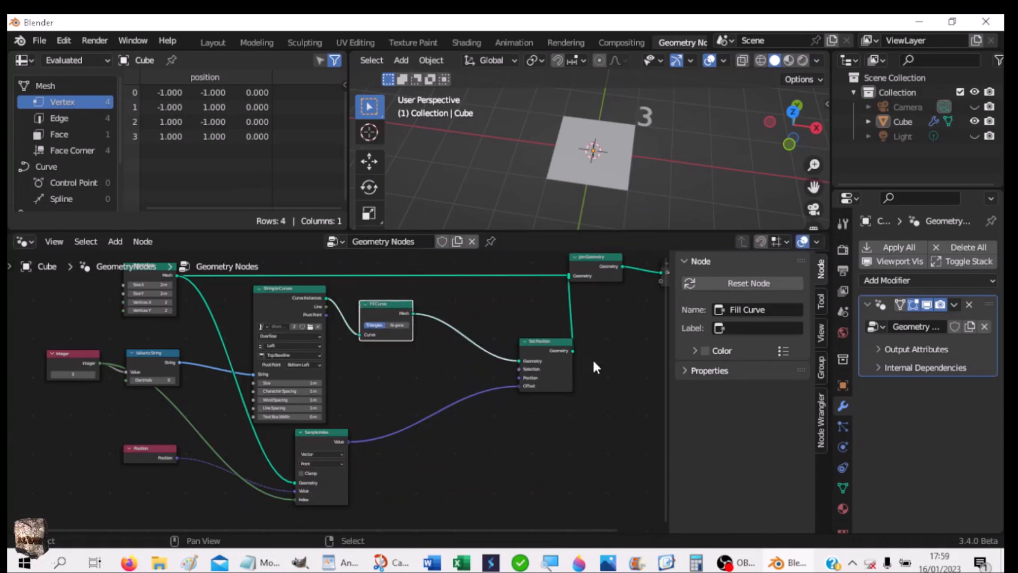
pyautogui.moveTo(641, 194); pyautogui.dragTo(659, 158, button='middle')
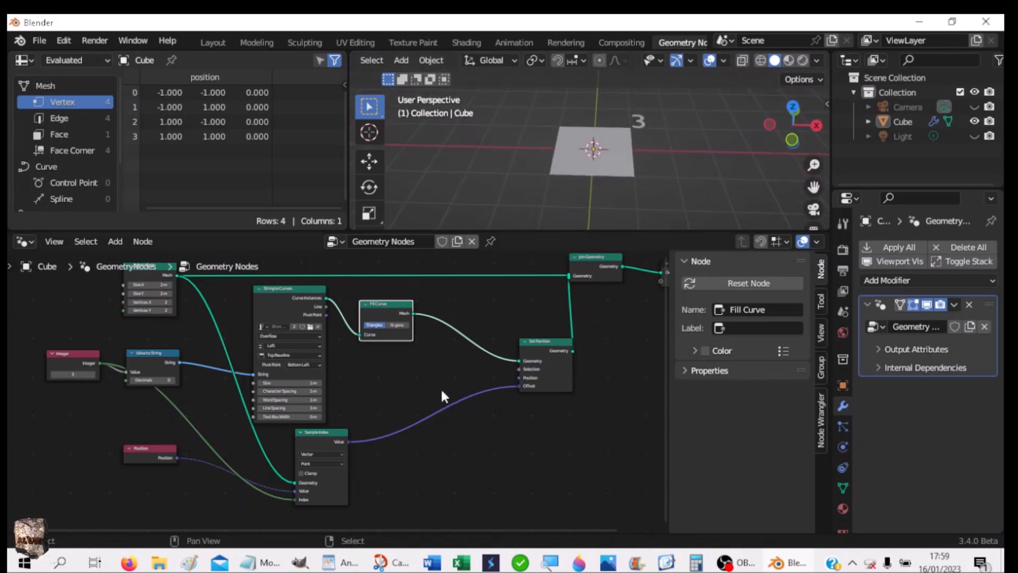
# - Shift Set Position and Join Geometry to the right and insert an Extrude Mesh node between Fill Curve and Set Position
pyautogui.moveTo(534, 359); pyautogui.dragTo(554, 356)
pyautogui.moveTo(608, 264); pyautogui.dragTo(634, 265)
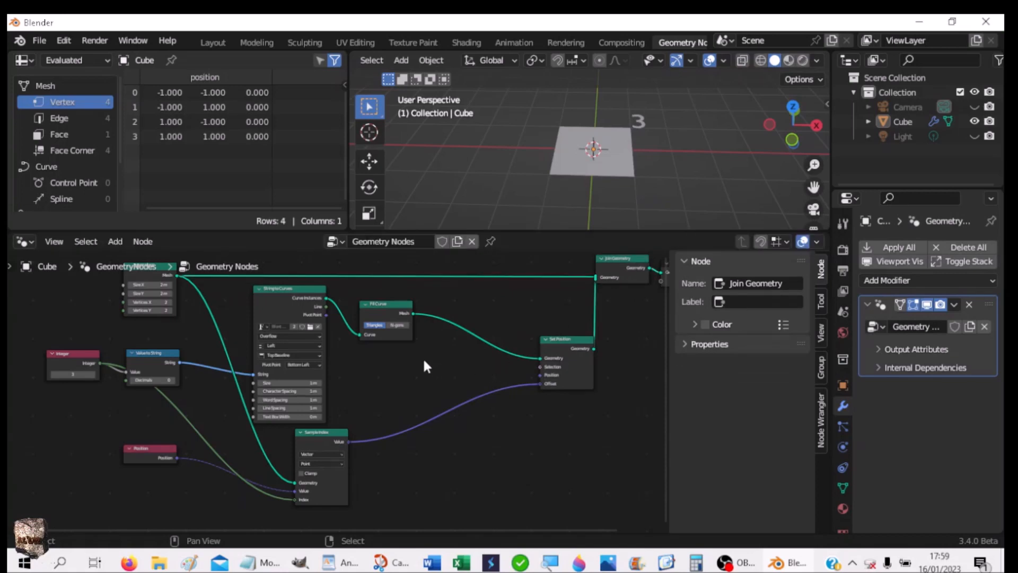
pyautogui.hotkey('shift', 'a')
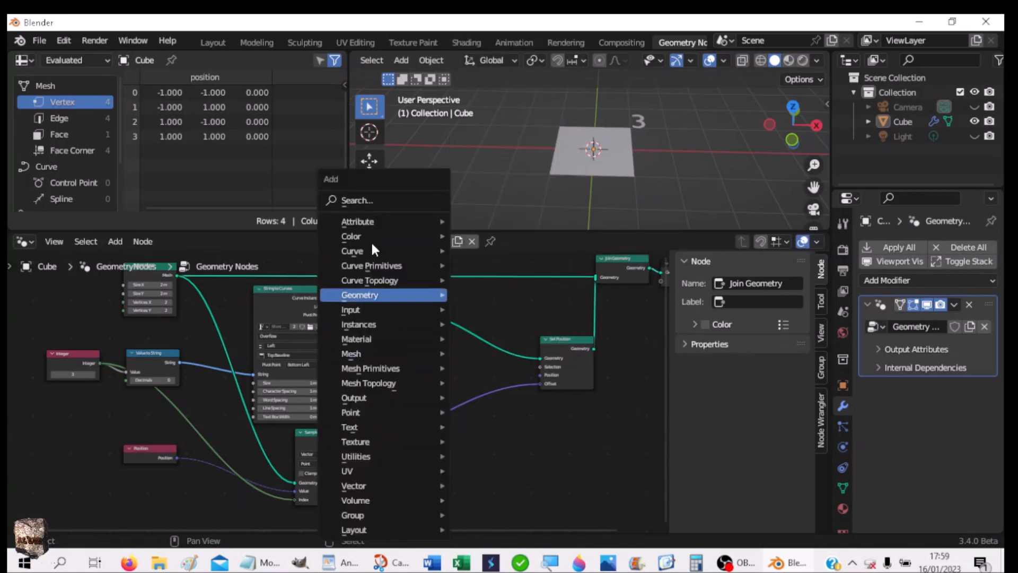
pyautogui.click(358, 200)
pyautogui.write('Extr')
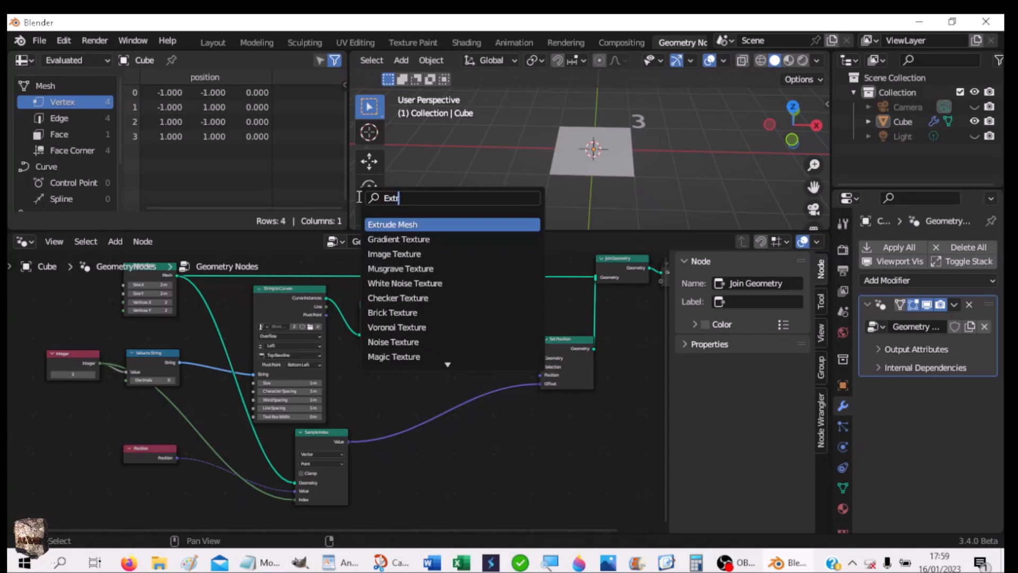
pyautogui.click(381, 225)
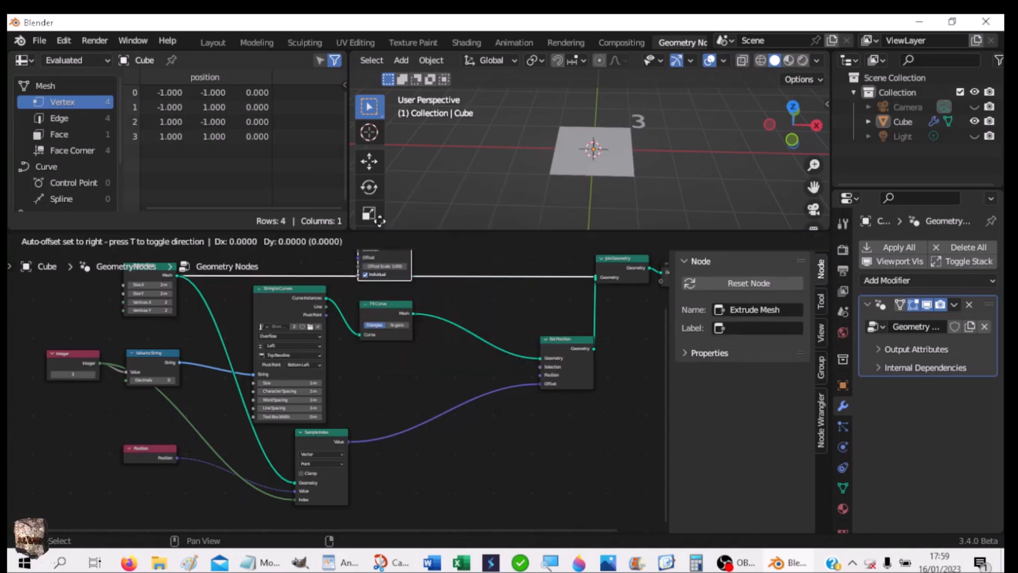
pyautogui.click(450, 320)
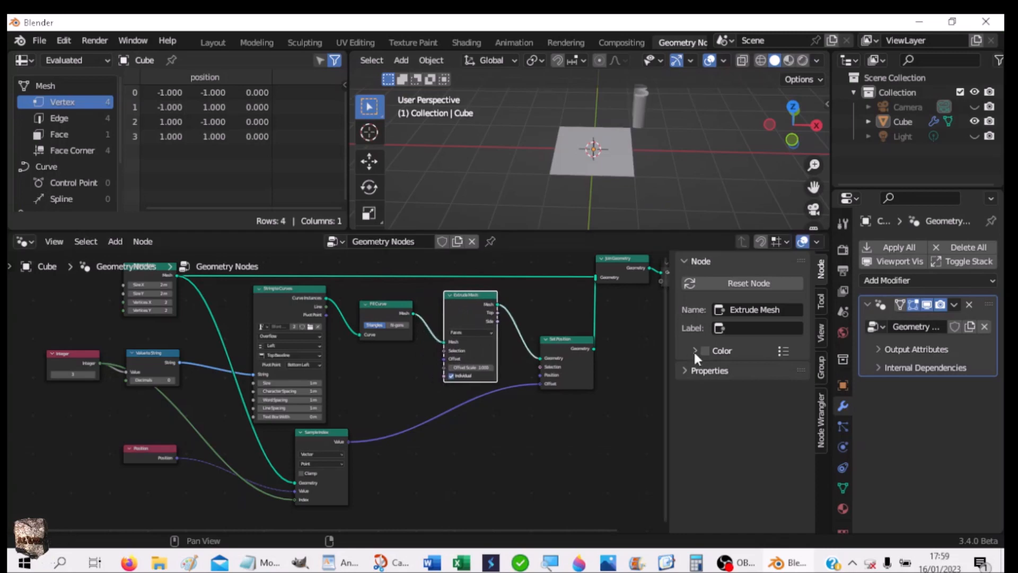
# - Set the Extrude Mesh node's Offset Scale to 0.2 and orbit around the text to check its thickness
pyautogui.moveTo(678, 182); pyautogui.dragTo(654, 165, button='middle')
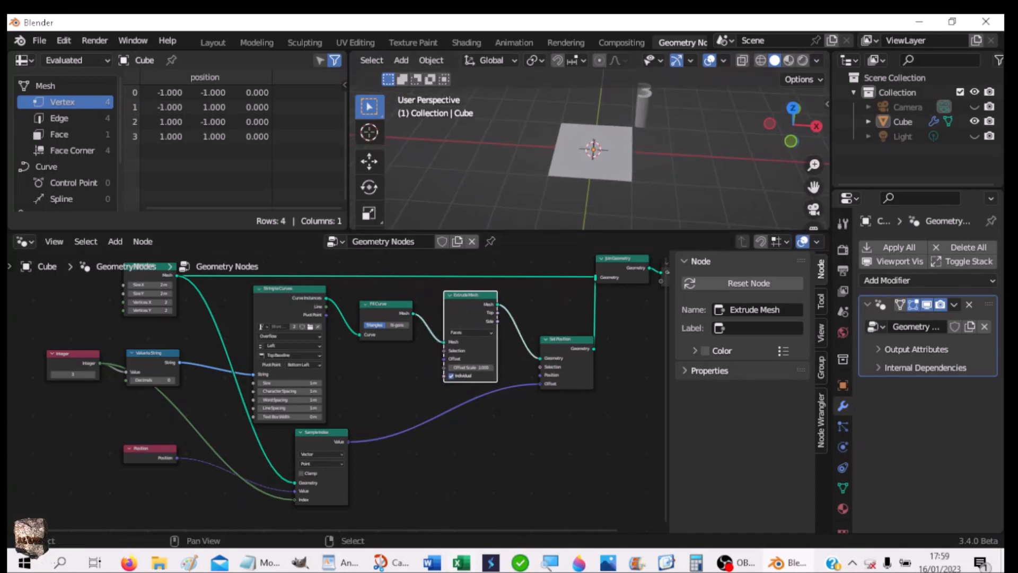
pyautogui.click(469, 365)
pyautogui.write('0.2')
pyautogui.press('Return')
pyautogui.moveTo(705, 205); pyautogui.dragTo(660, 205, button='middle')
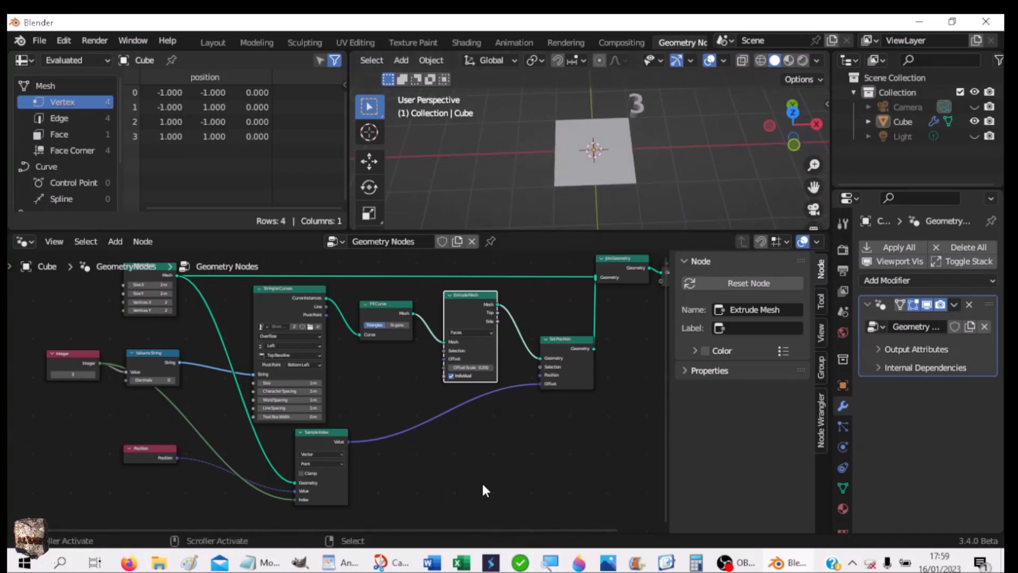
# - Move Set Position, Join Geometry and Group Output further right to make room after Extrude Mesh
pyautogui.moveTo(562, 466); pyautogui.dragTo(456, 477, button='middle')
pyautogui.moveTo(697, 177); pyautogui.dragTo(692, 123, button='middle')
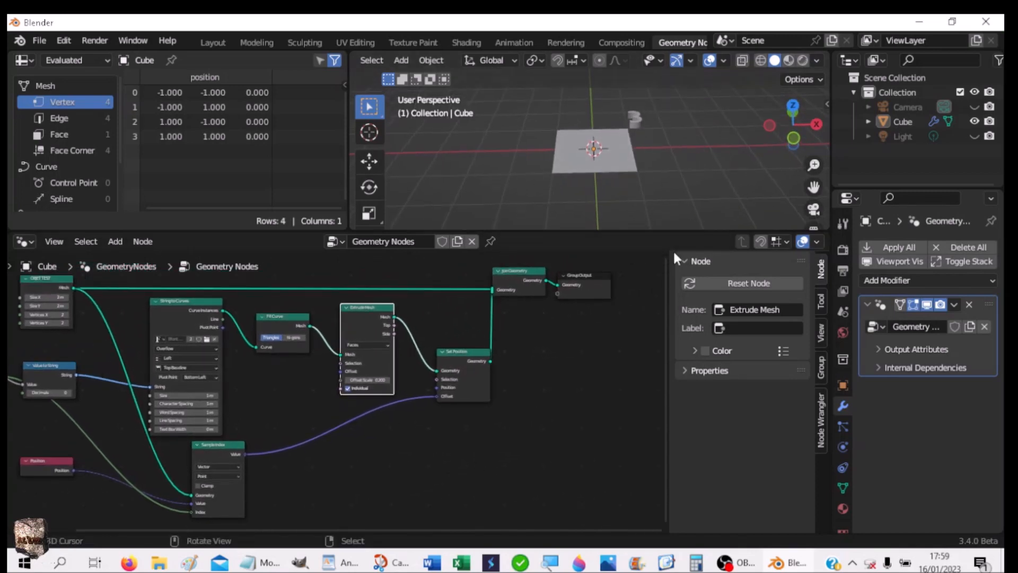
pyautogui.moveTo(457, 356); pyautogui.dragTo(538, 363)
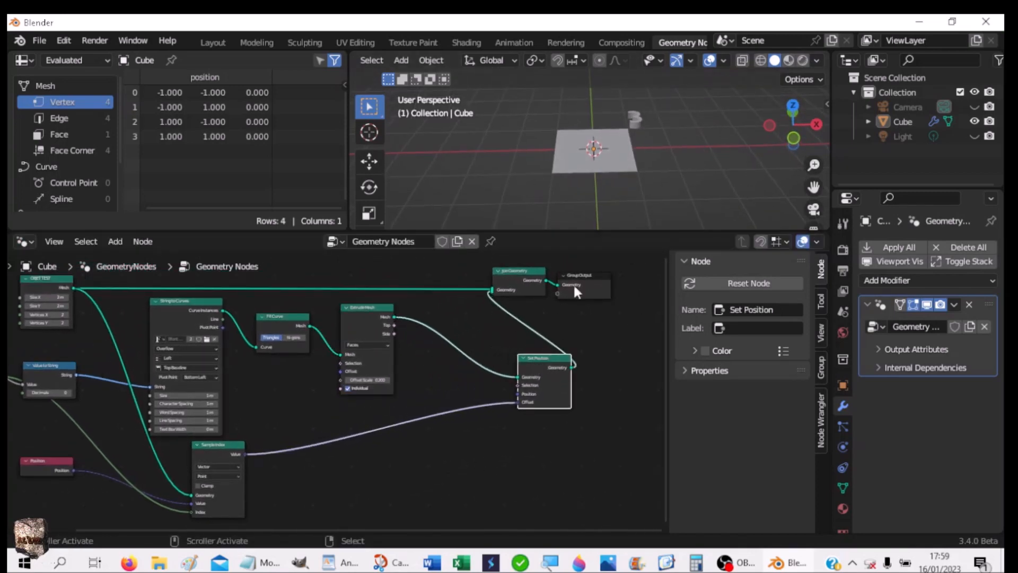
pyautogui.moveTo(591, 278); pyautogui.dragTo(647, 279)
pyautogui.moveTo(513, 276); pyautogui.dragTo(574, 278)
pyautogui.click(409, 373)
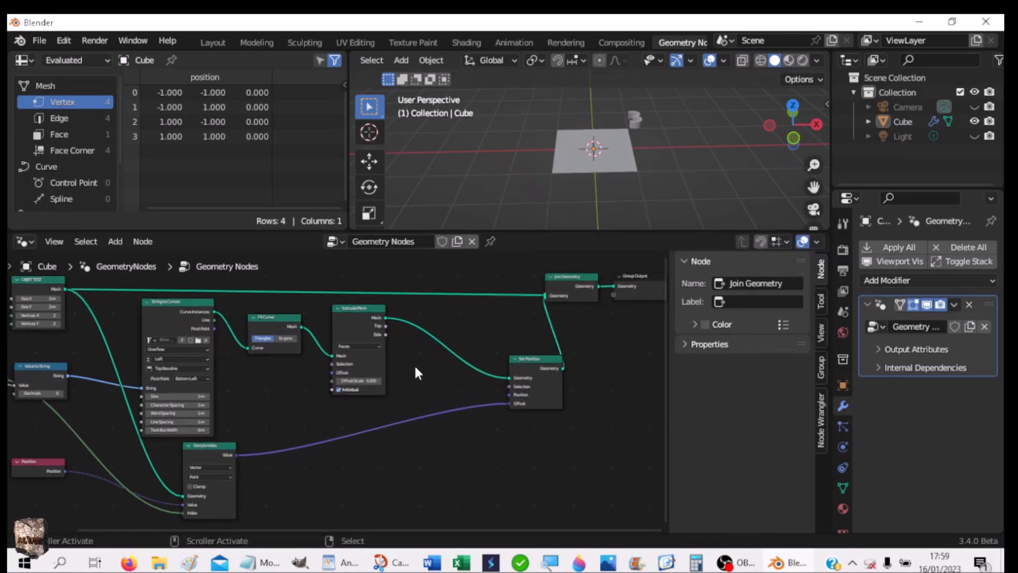
# - Insert a Transform node on the link between Extrude Mesh and Set Position
pyautogui.hotkey('shift', 'a')
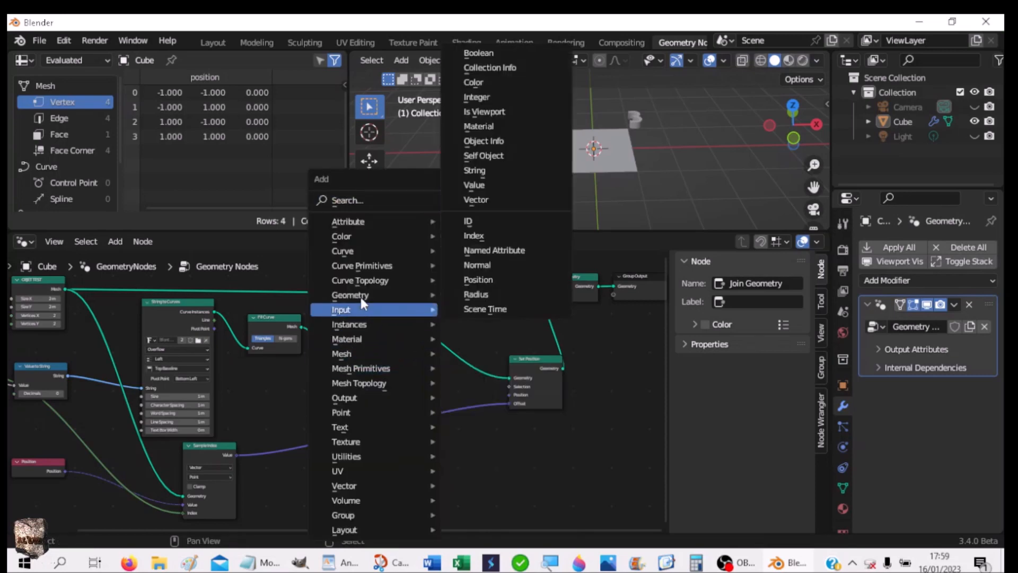
pyautogui.moveTo(351, 294)
pyautogui.click(479, 256)
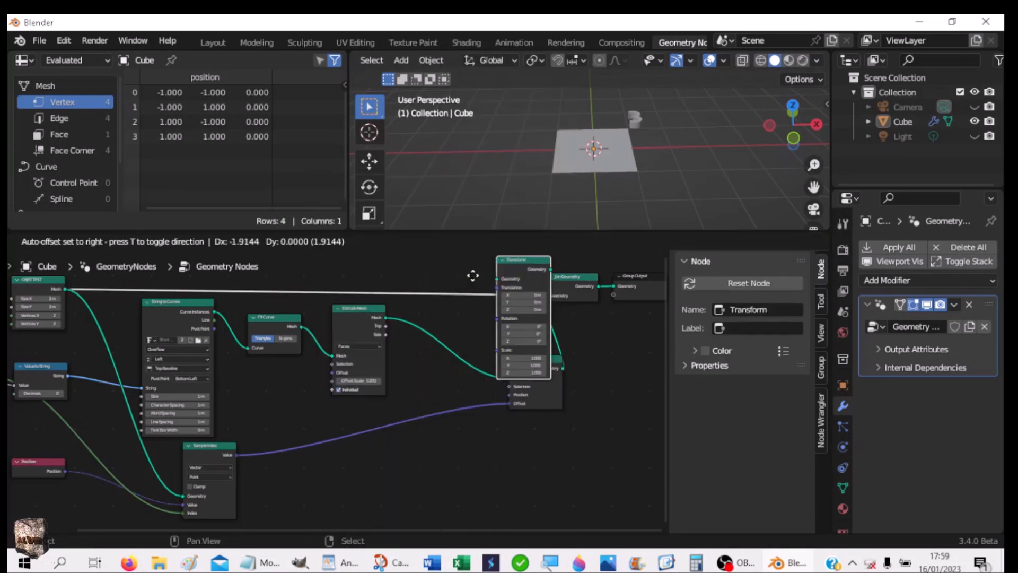
pyautogui.click(430, 312)
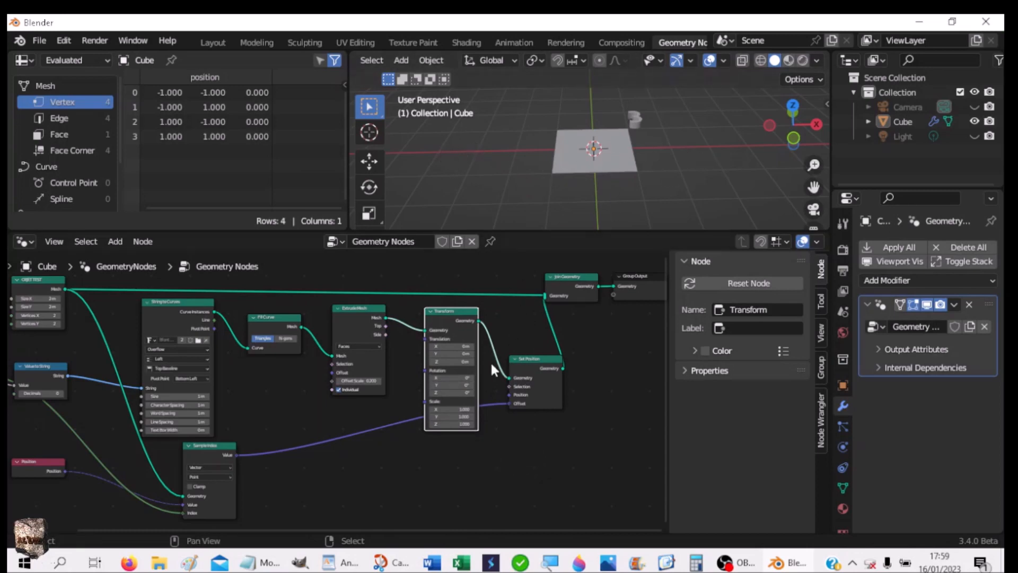
# - Set the Transform node's X rotation to 46.1° so the extruded number tilts upright
pyautogui.click(431, 344)
pyautogui.hotkey('ctrl', 'z')
pyautogui.click(431, 378)
pyautogui.click(432, 378)
pyautogui.moveTo(465, 378); pyautogui.dragTo(477, 379)
pyautogui.scroll(-1, 253, 362)
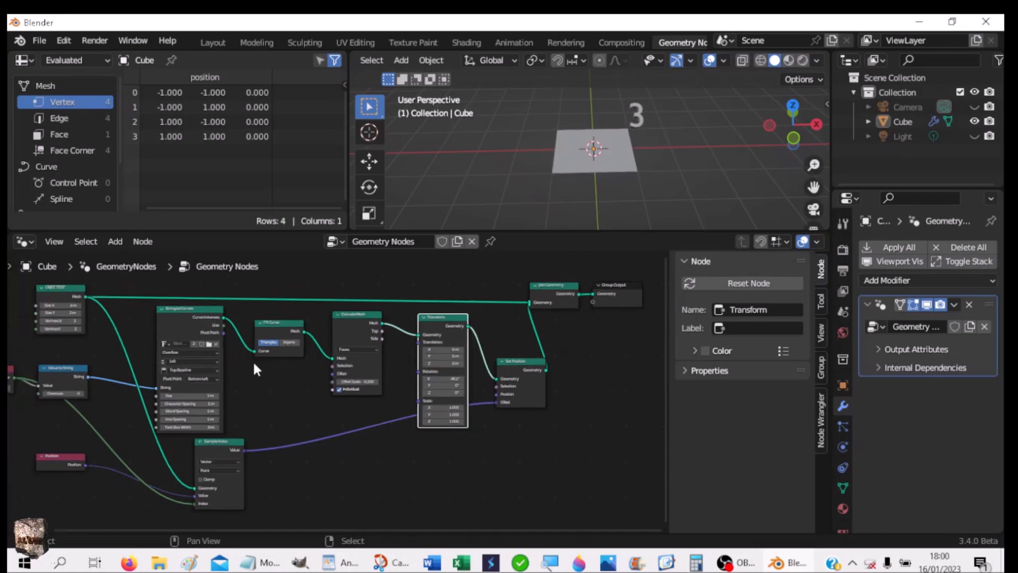
# - Move the Integer node away from Value to String and step its value through the indices down to 0
pyautogui.moveTo(251, 364); pyautogui.dragTo(375, 355, button='middle')
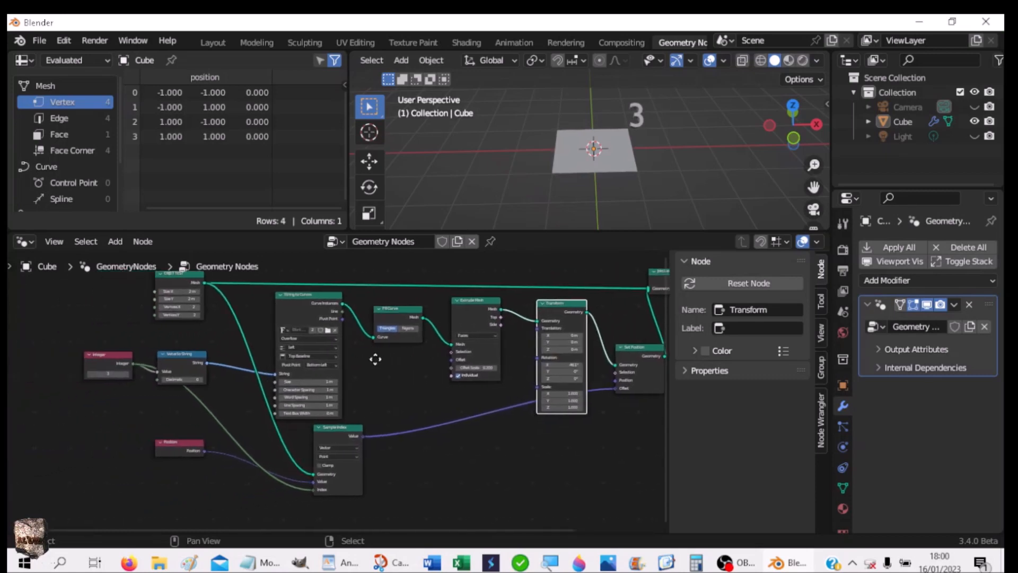
pyautogui.moveTo(110, 354); pyautogui.dragTo(55, 363)
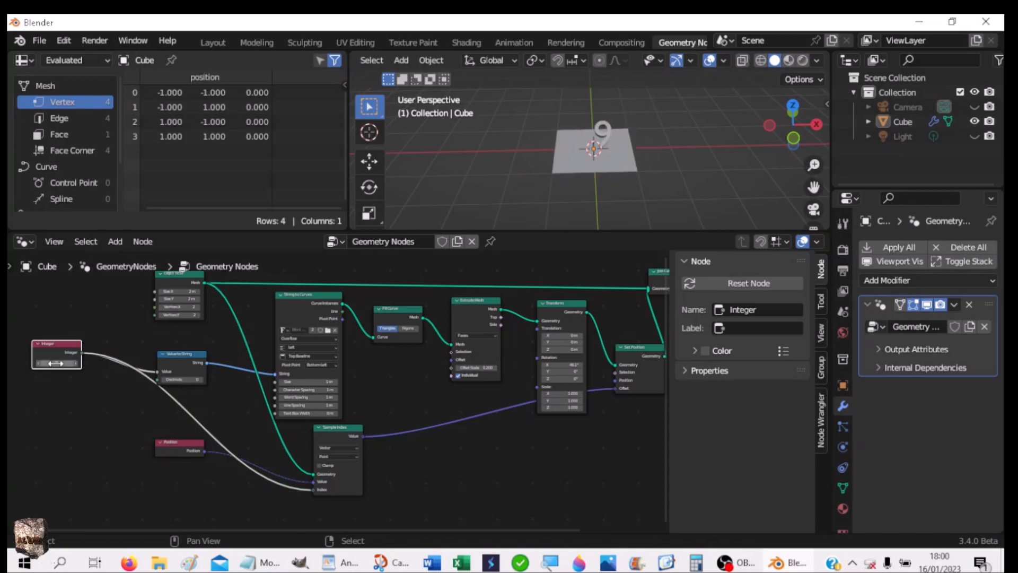
pyautogui.click(40, 364)
pyautogui.click(40, 364)
pyautogui.click(40, 364)
pyautogui.click(75, 363)
pyautogui.click(75, 362)
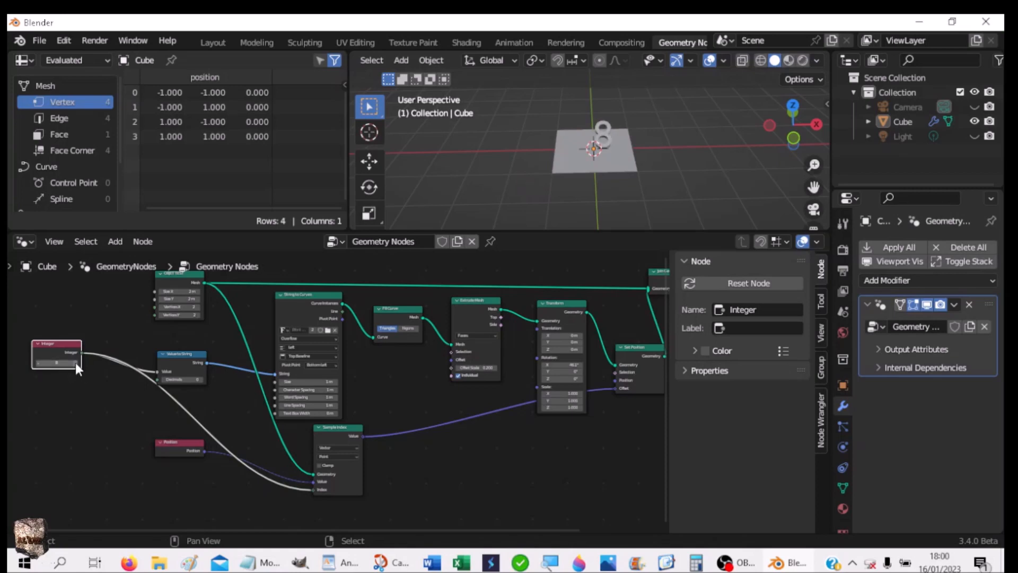
pyautogui.click(40, 365)
pyautogui.click(39, 365)
pyautogui.click(40, 365)
pyautogui.click(39, 364)
pyautogui.click(40, 361)
pyautogui.click(40, 362)
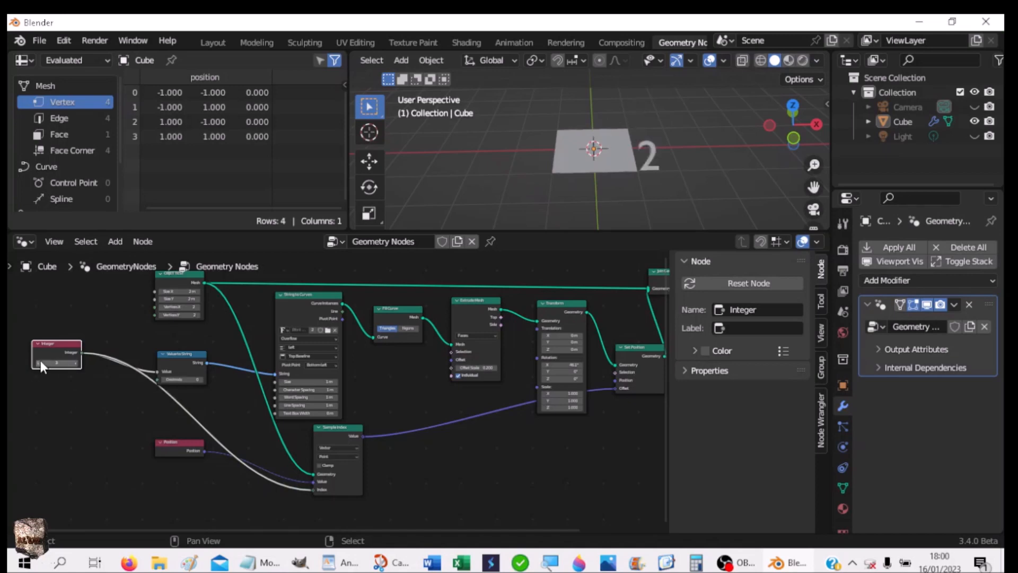
pyautogui.click(40, 361)
pyautogui.click(41, 363)
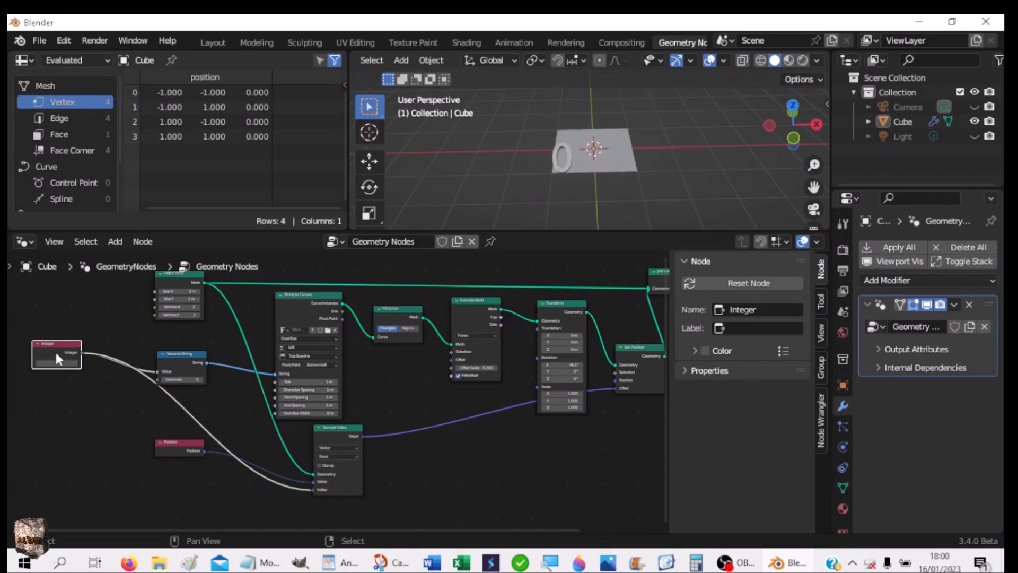
# - Move the Integer and Position nodes lower in the graph and hide the node editor's sidebar
pyautogui.moveTo(49, 348); pyautogui.dragTo(46, 384)
pyautogui.moveTo(172, 446); pyautogui.dragTo(168, 474)
pyautogui.moveTo(230, 430); pyautogui.dragTo(220, 461, button='middle')
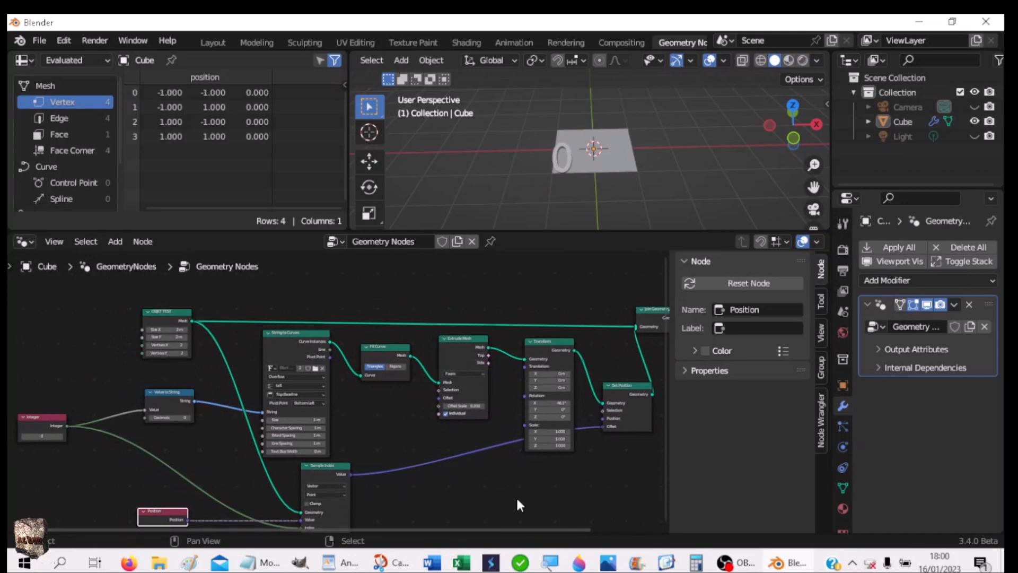
pyautogui.click(553, 486)
pyautogui.press('n')
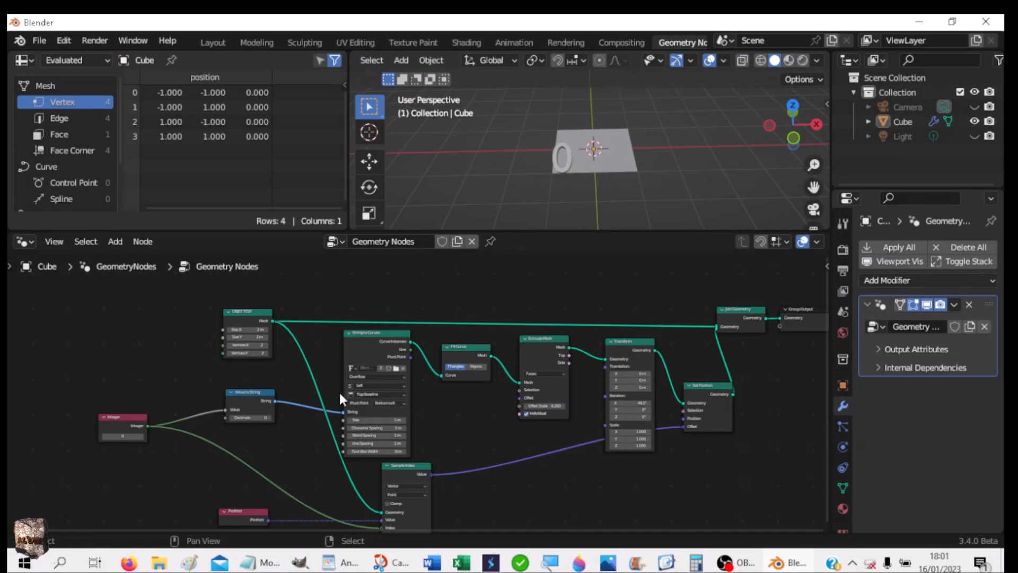
# - Set the String to Curves node's horizontal alignment to Center and its Size to 0.5 m
pyautogui.scroll(2, 361, 391)
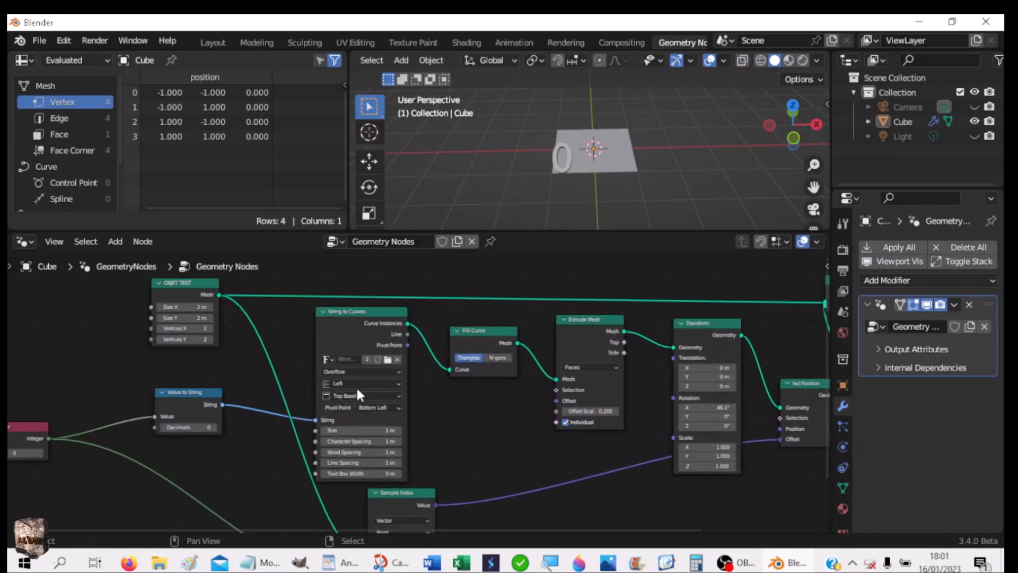
pyautogui.click(338, 383)
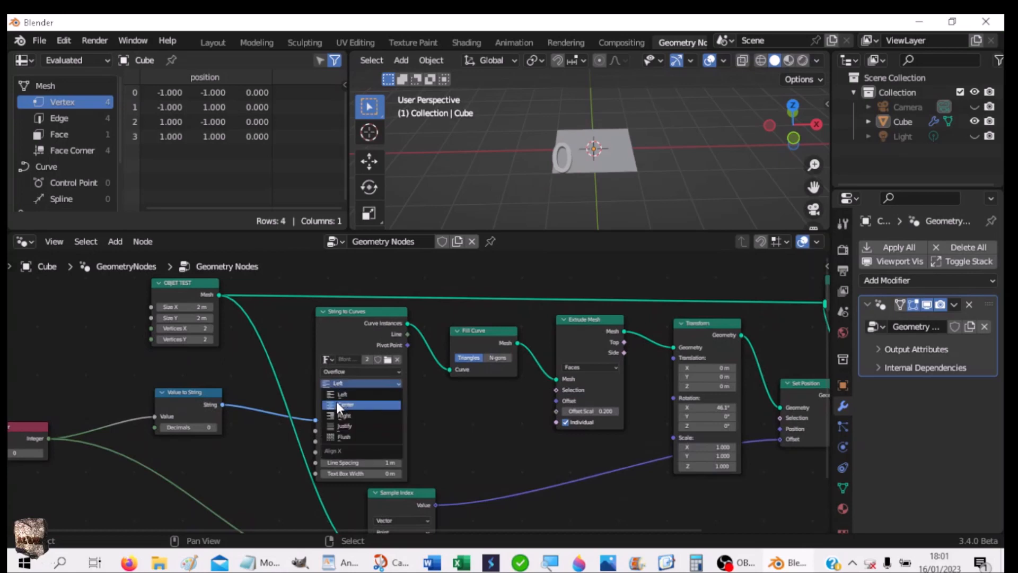
pyautogui.click(337, 404)
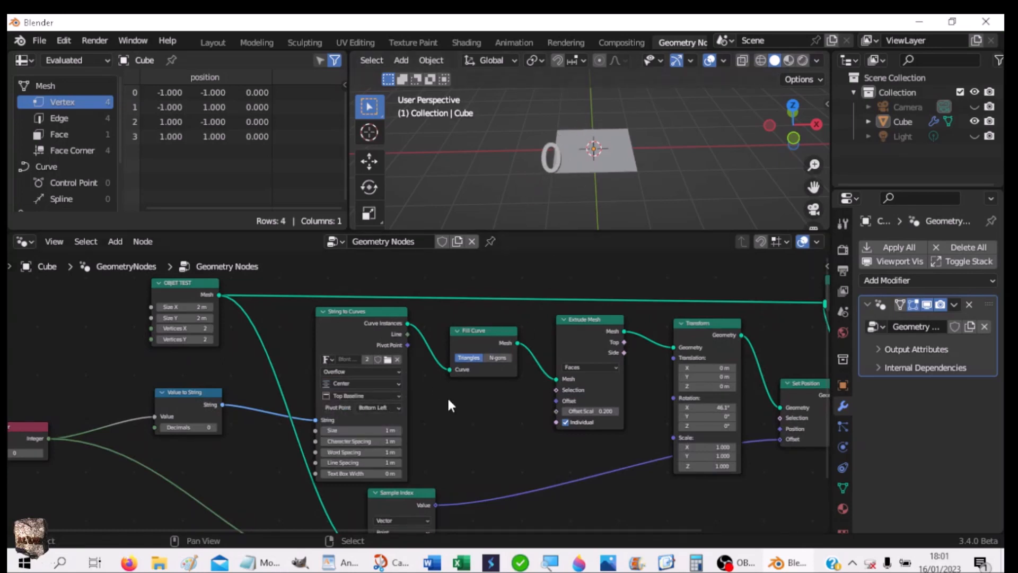
pyautogui.click(399, 433)
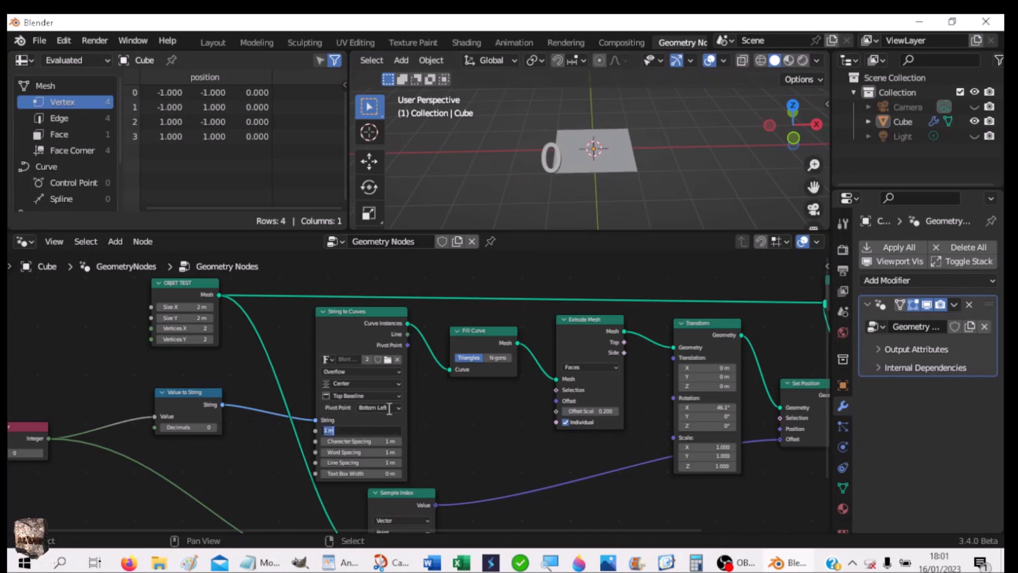
pyautogui.write('0.5')
pyautogui.press('Return')
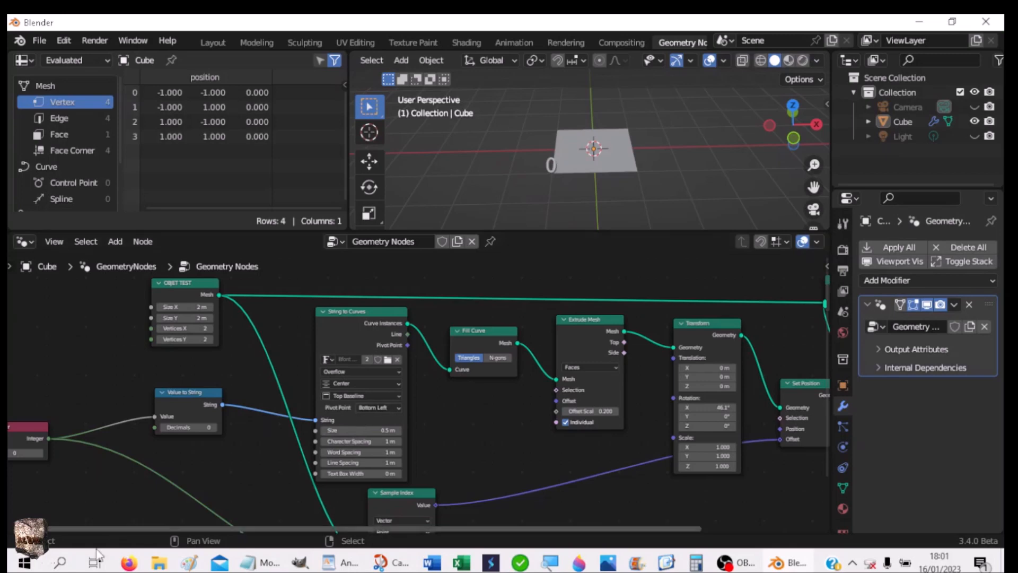
# - Add a shared reroute point across both Mesh links of the OBJET TEST node and move that node further left
pyautogui.moveTo(164, 361); pyautogui.dragTo(204, 356, button='middle')
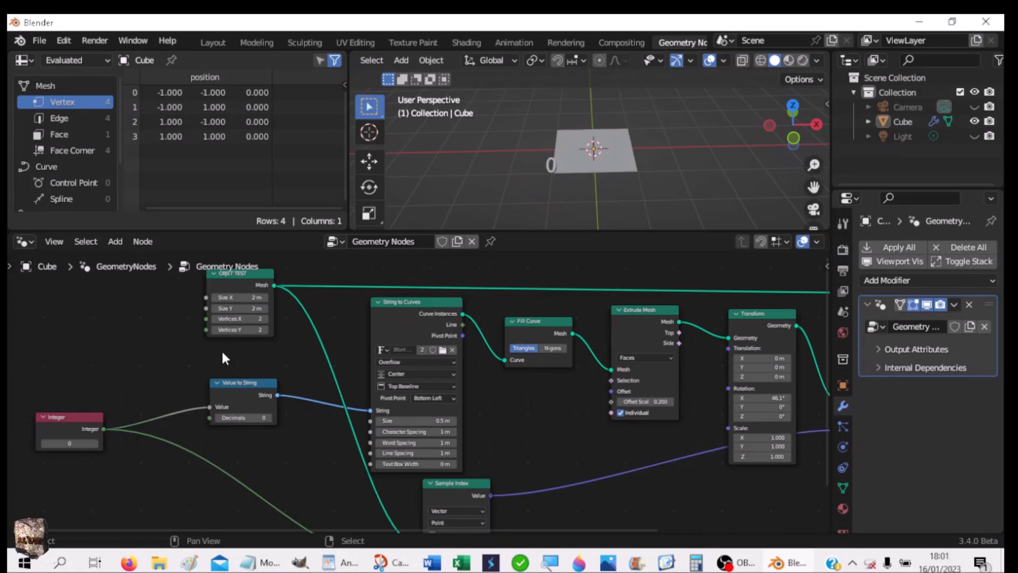
pyautogui.click(250, 272)
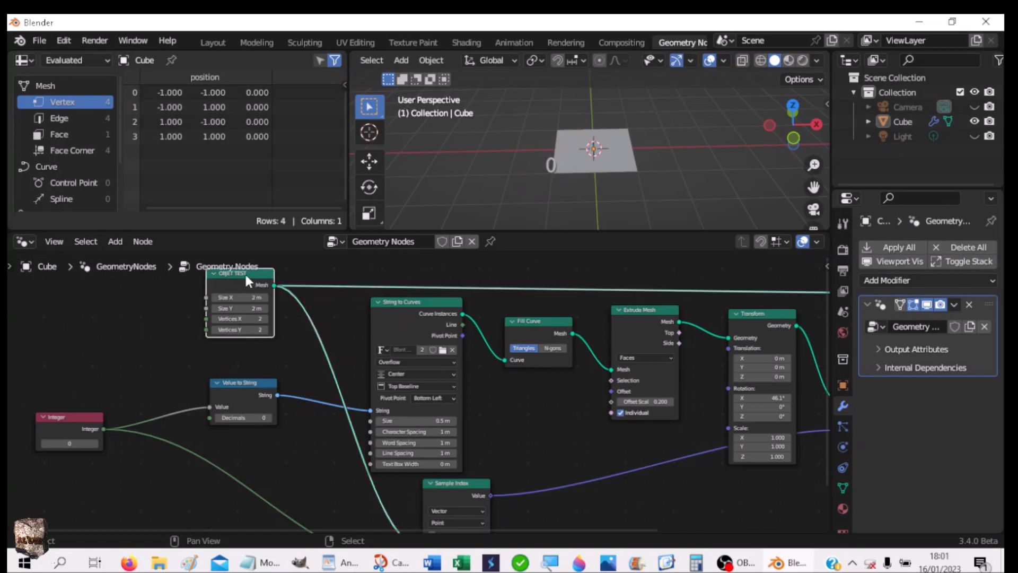
pyautogui.click(110, 317)
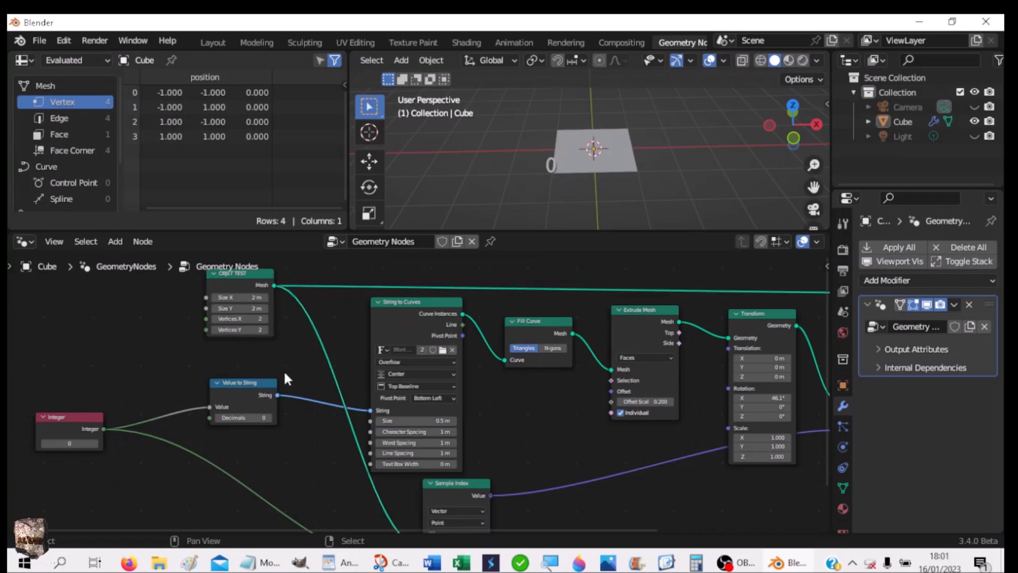
pyautogui.keyDown('shift'); pyautogui.moveTo(327, 250); pyautogui.dragTo(281, 376, button='right'); pyautogui.keyUp('shift')
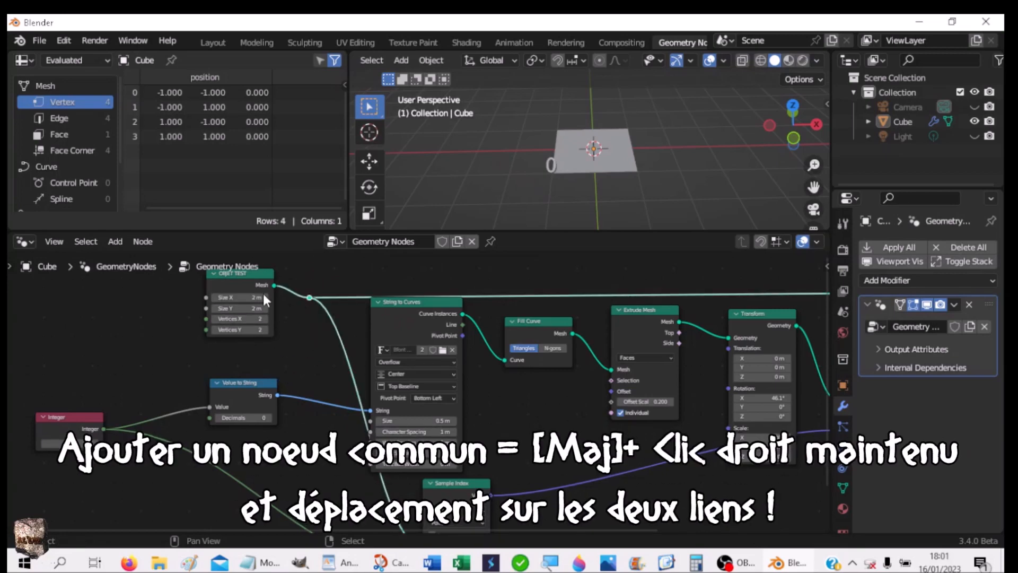
pyautogui.moveTo(231, 272); pyautogui.dragTo(101, 280)
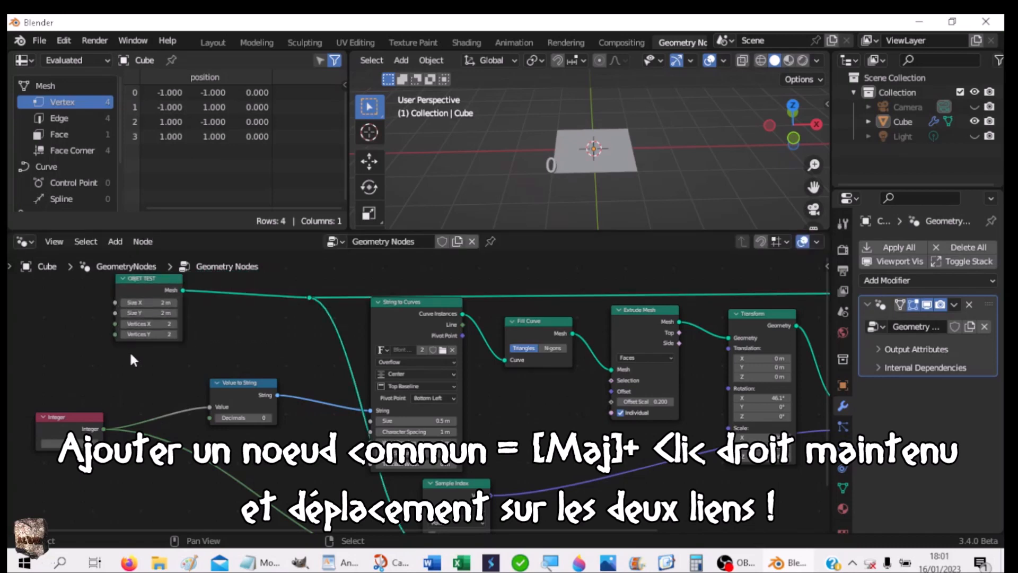
# - Add a Curve Circle node and feed its Curve into the shared reroute in place of OBJET TEST's mesh
pyautogui.hotkey('shift', 'a')
pyautogui.moveTo(132, 359)
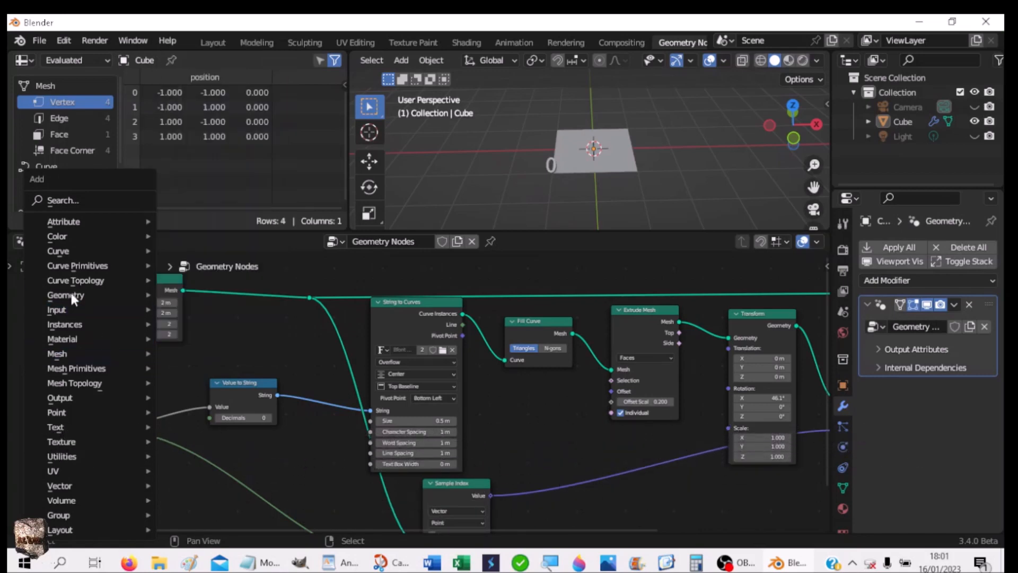
pyautogui.moveTo(84, 265)
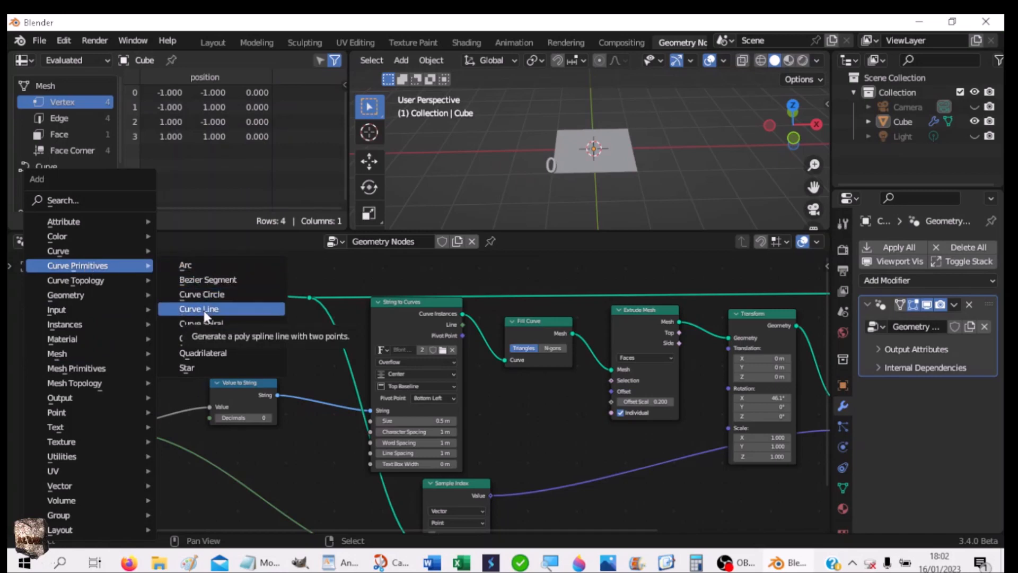
pyautogui.click(202, 294)
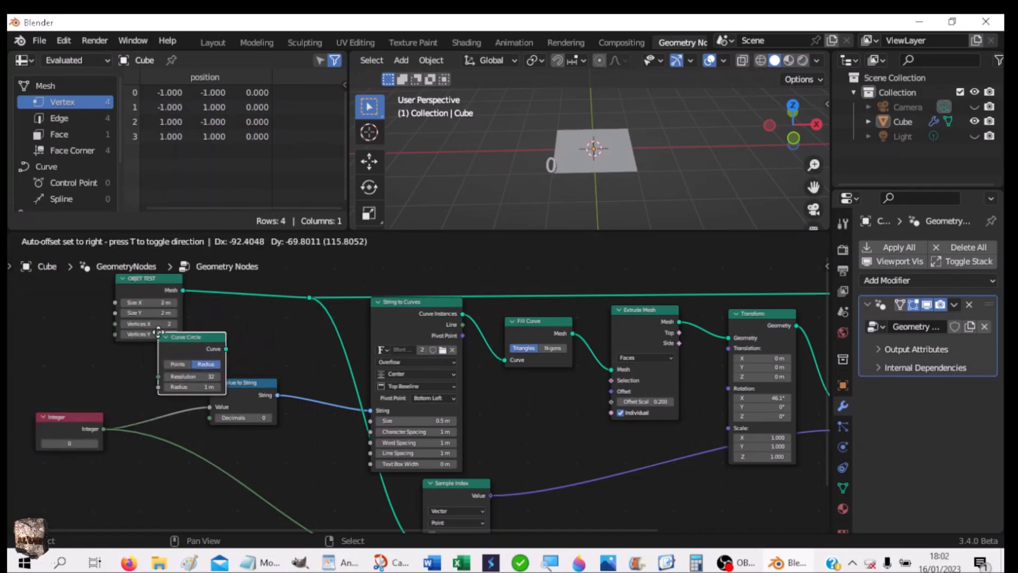
pyautogui.click(223, 273)
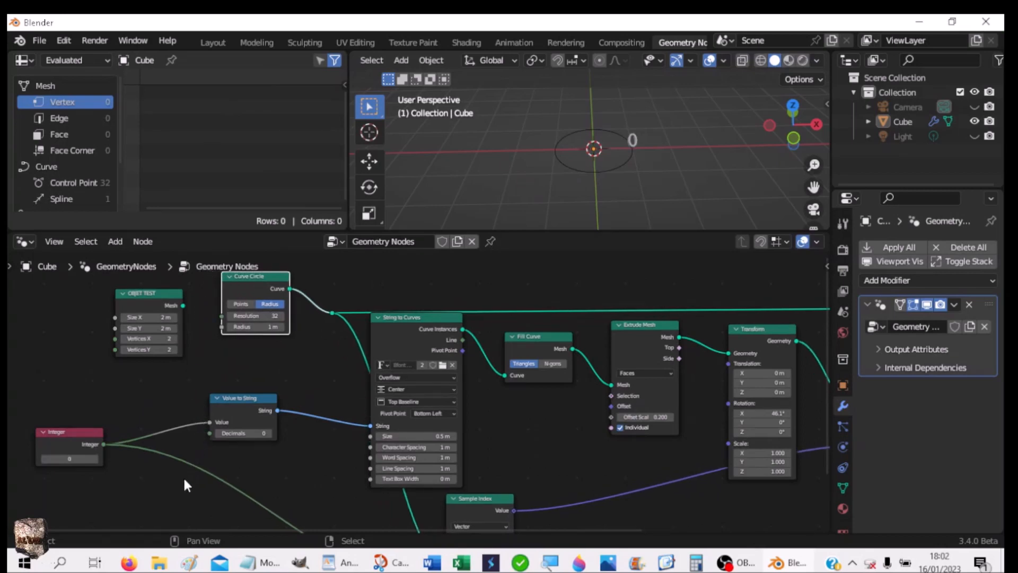
# - Set the Curve Circle node's Resolution to 12
pyautogui.doubleClick(254, 315)
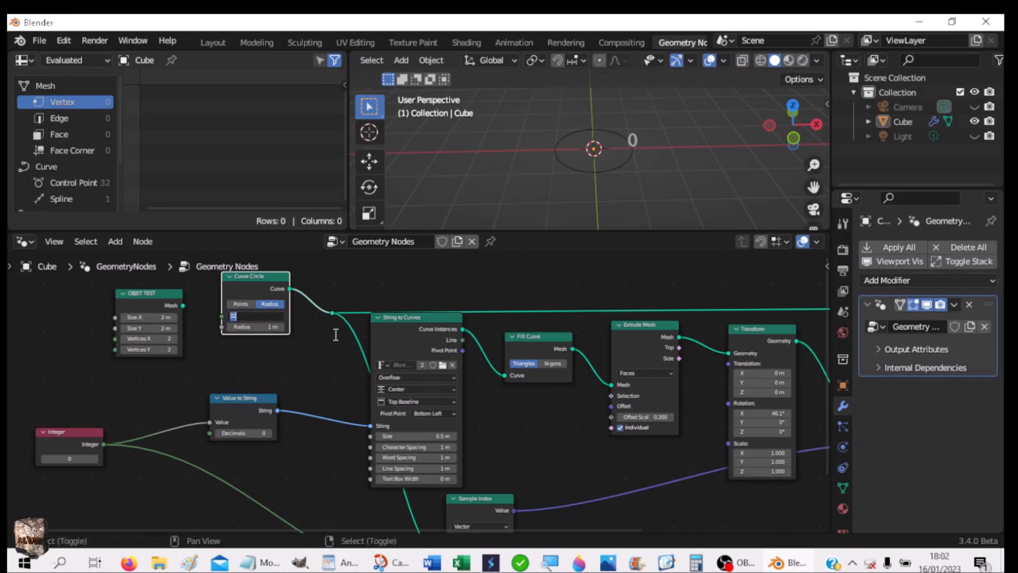
pyautogui.write('12')
pyautogui.press('Return')
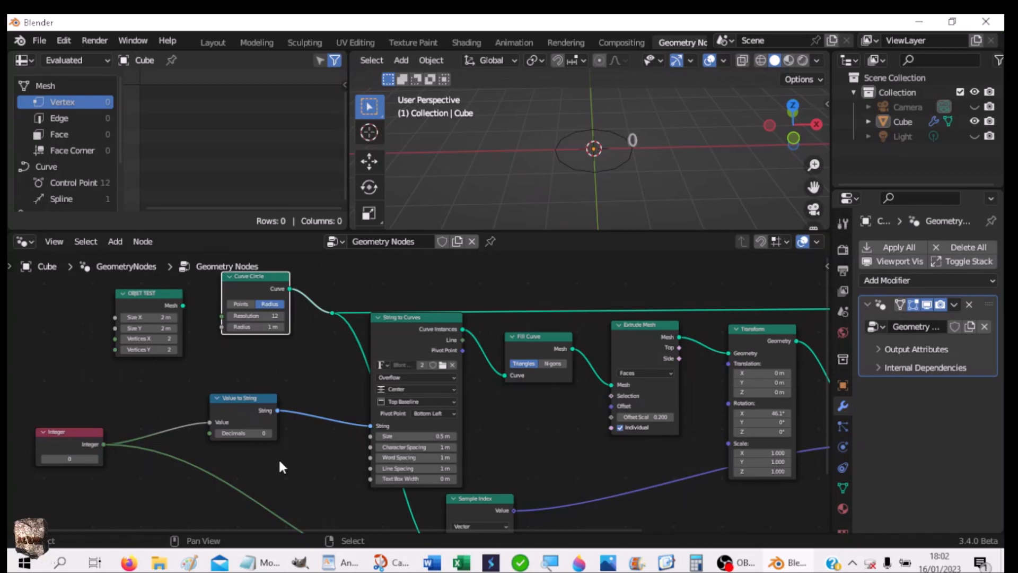
pyautogui.click(268, 433)
pyautogui.click(262, 433)
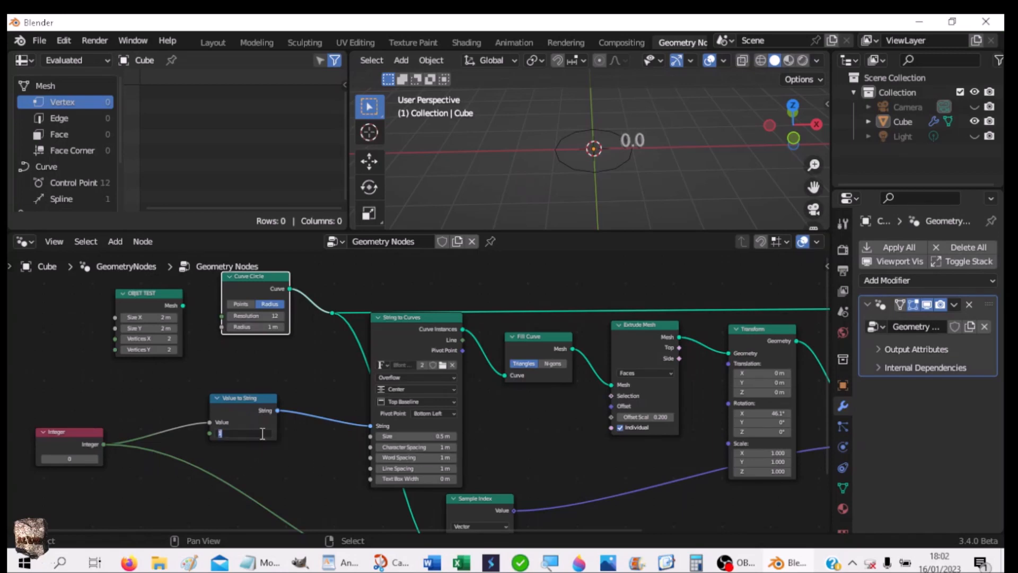
pyautogui.write('0')
pyautogui.press('Return')
# - Raise the Integer node's value one index at a time to 9 and check the number's placement on the circle
pyautogui.click(96, 458)
pyautogui.click(95, 458)
pyautogui.click(95, 458)
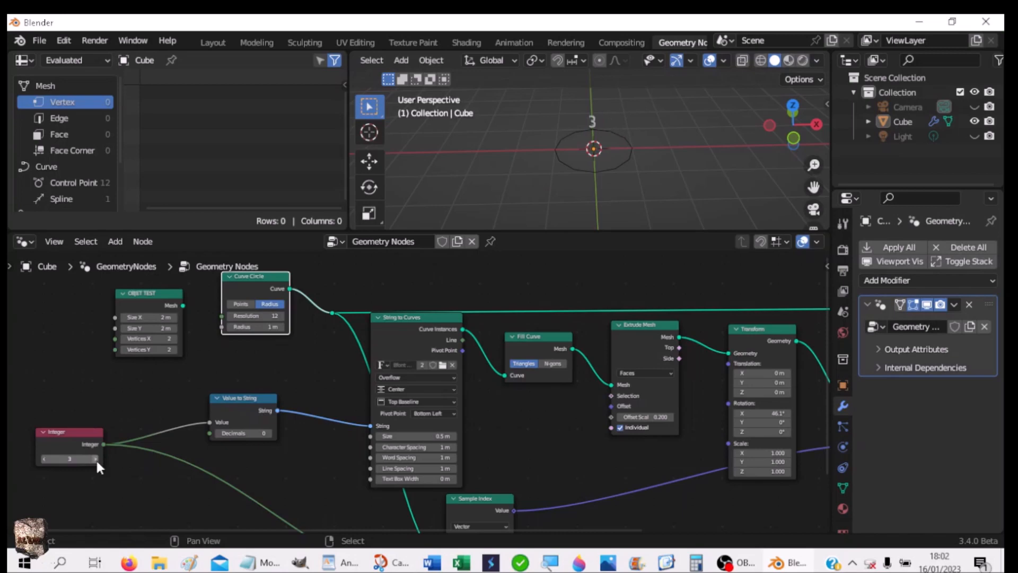
pyautogui.click(96, 458)
pyautogui.click(95, 458)
pyautogui.click(96, 458)
pyautogui.click(96, 458)
pyautogui.click(95, 458)
pyautogui.click(96, 458)
pyautogui.scroll(2, 546, 168)
pyautogui.scroll(1, 546, 167)
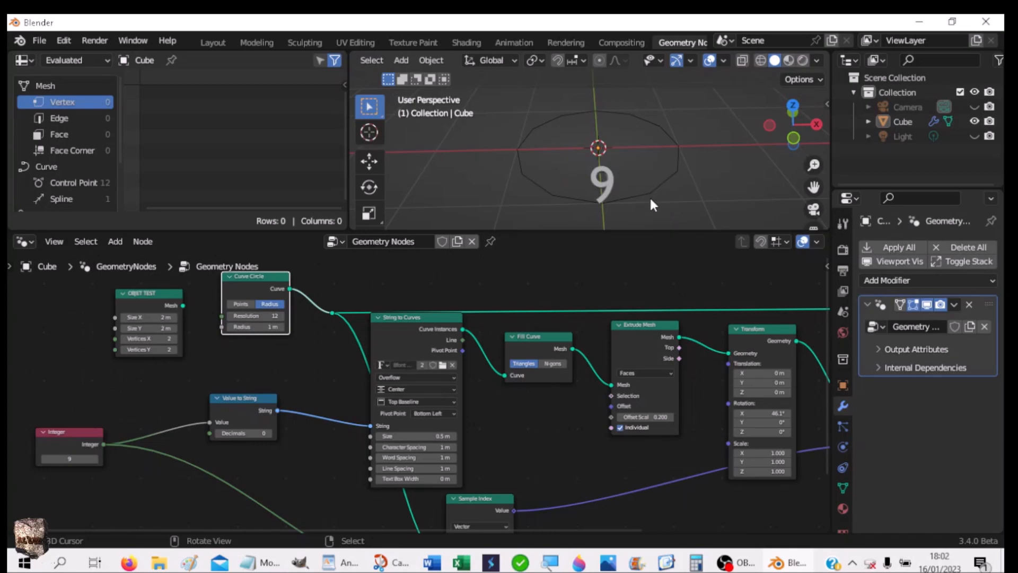
# - Raise the Integer value to 12 to test an index beyond the circle's points, and return it to 11
pyautogui.click(95, 458)
pyautogui.click(95, 458)
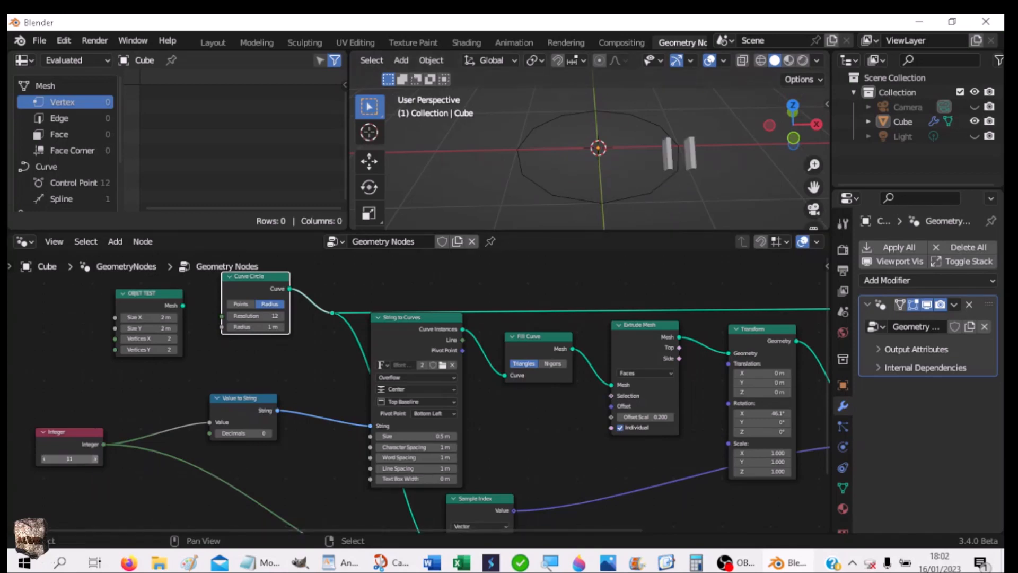
pyautogui.click(95, 458)
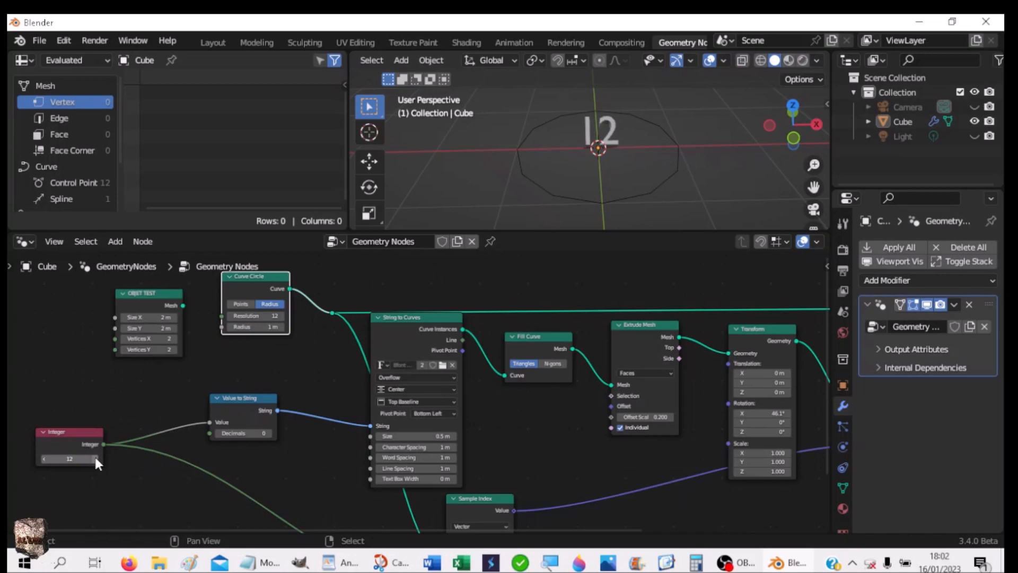
pyautogui.click(46, 458)
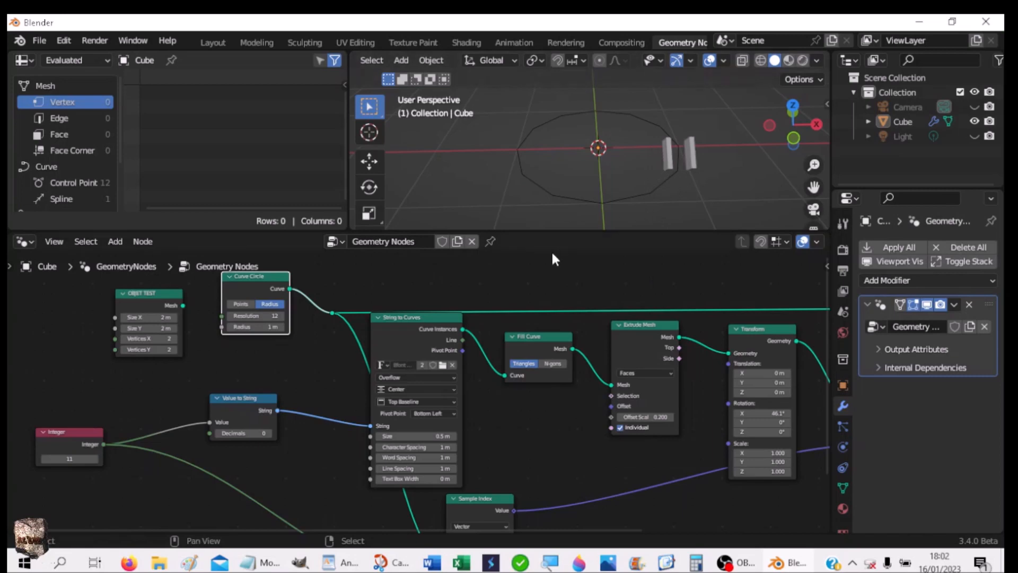
pyautogui.moveTo(715, 489); pyautogui.dragTo(675, 465, button='middle')
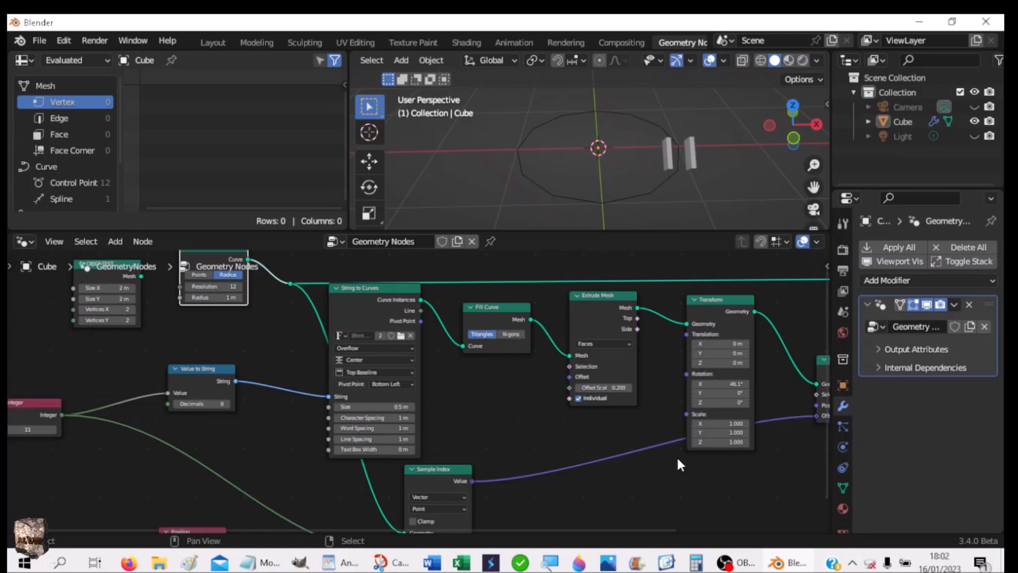
pyautogui.scroll(-1, 677, 464)
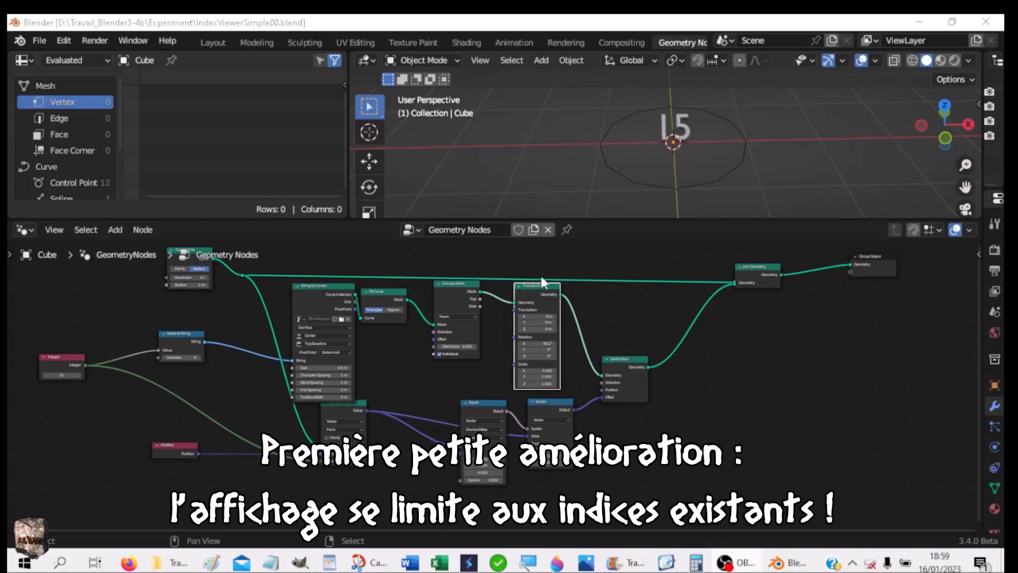
# - Lower the Integer node's value to 12 in the IndexViewerSimple00 node setup
pyautogui.click(50, 374)
pyautogui.press('Return')
pyautogui.click(46, 374)
pyautogui.click(46, 374)
pyautogui.click(46, 374)
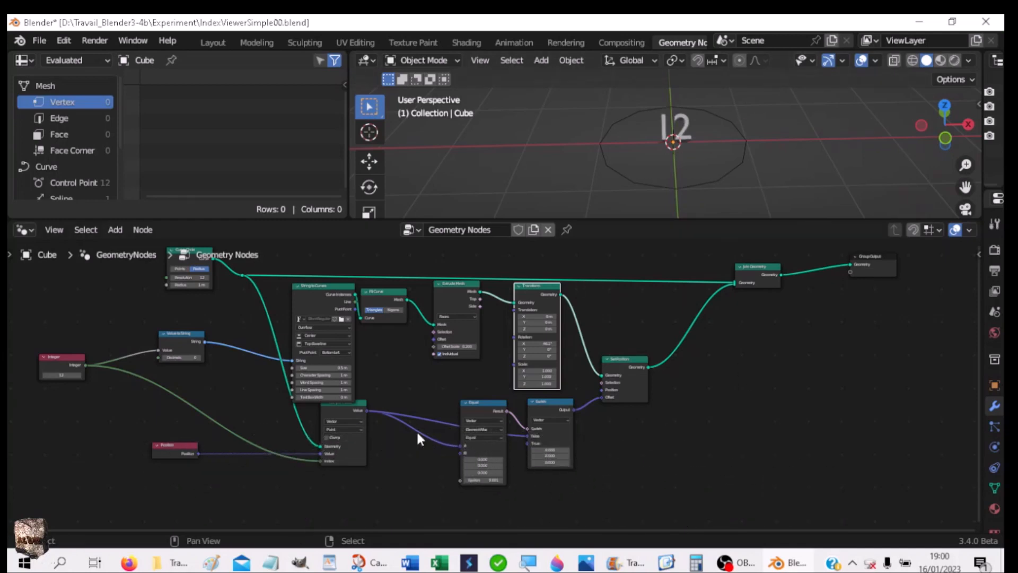
pyautogui.hotkey('alt', 'Tab')
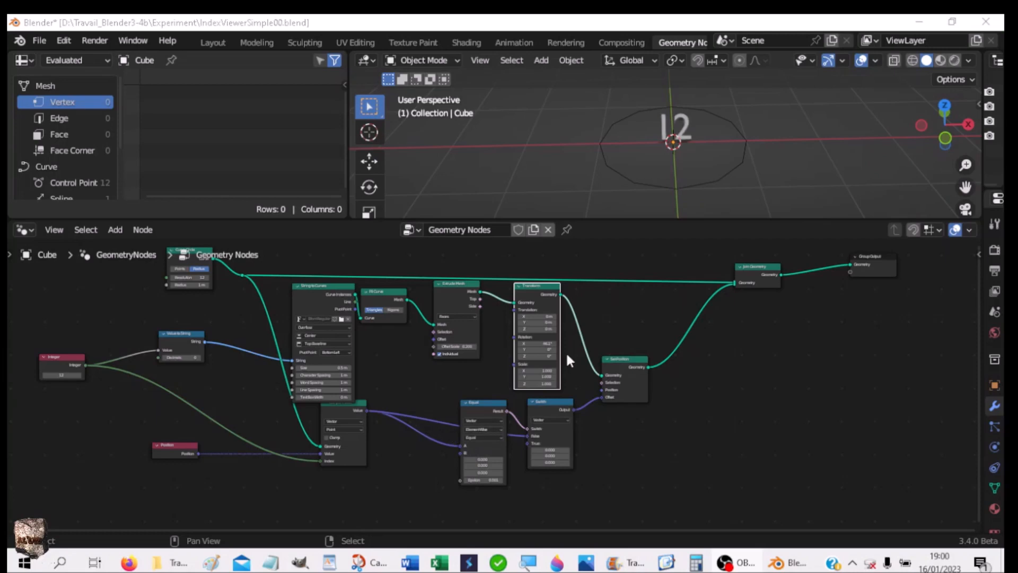
# - Move Sample Index clear of String to Curves and add a Compare node of type Vector below Set Position
pyautogui.moveTo(359, 404); pyautogui.dragTo(367, 414)
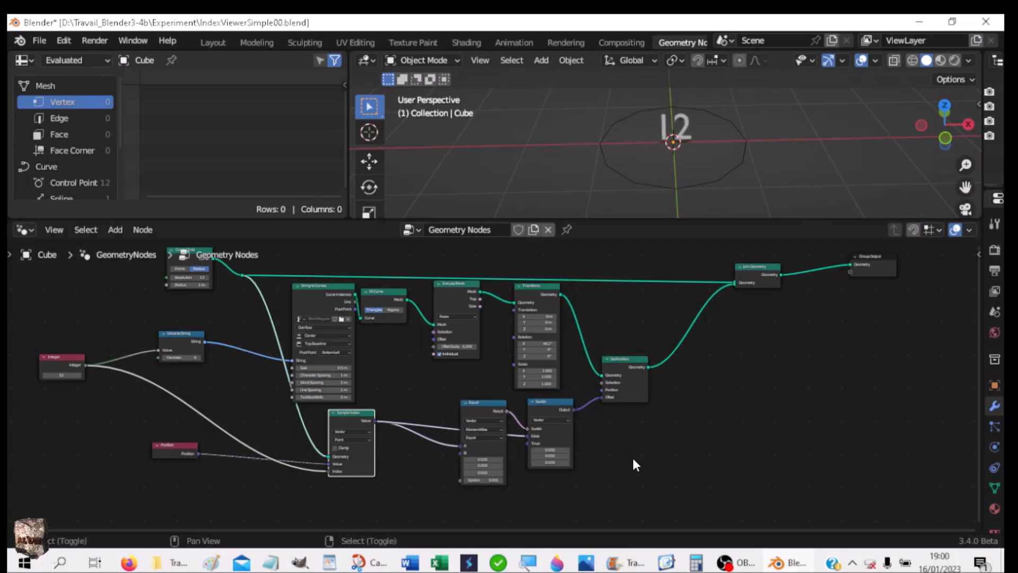
pyautogui.hotkey('shift', 'a')
pyautogui.moveTo(632, 457)
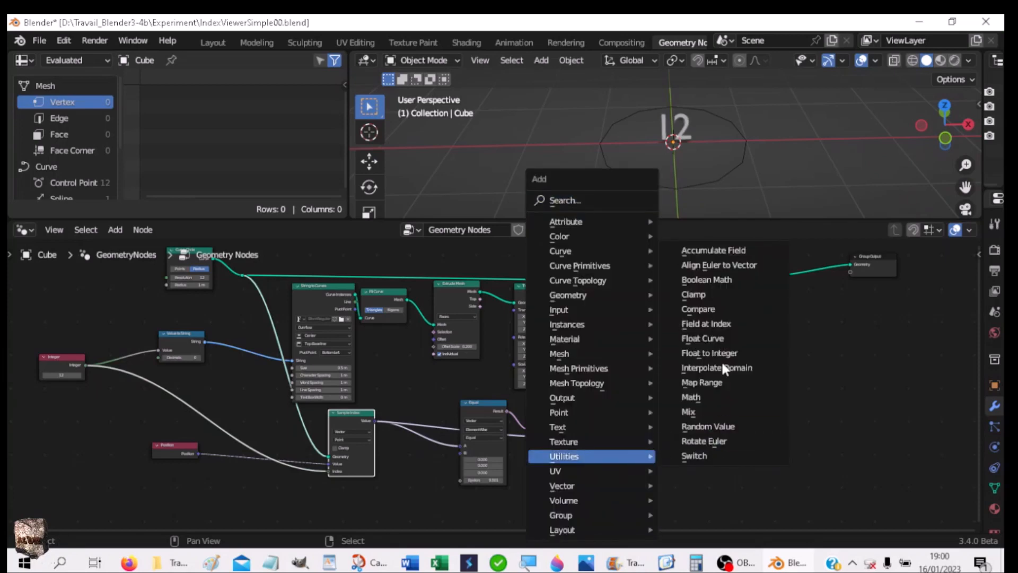
pyautogui.click(726, 308)
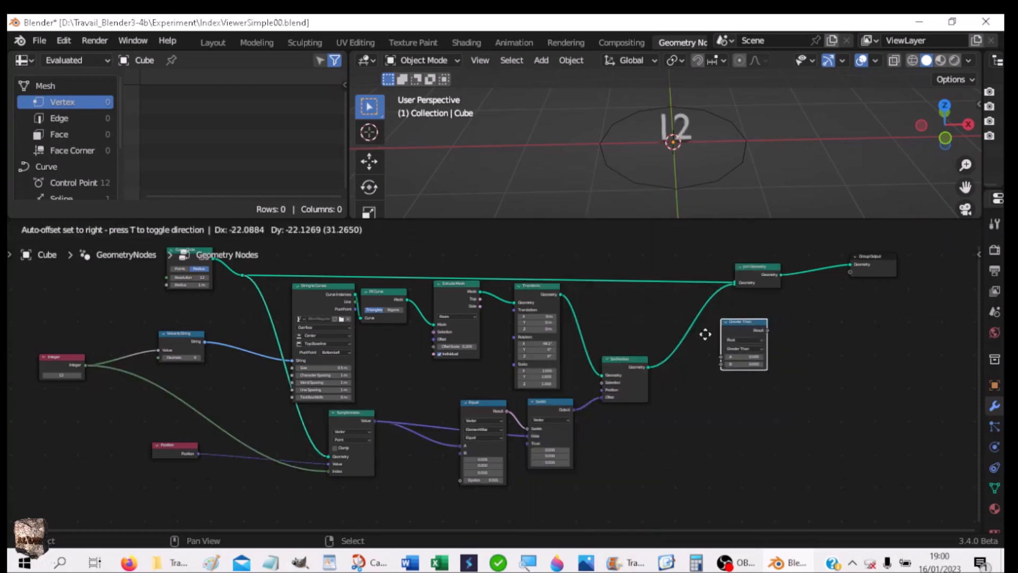
pyautogui.click(606, 430)
pyautogui.moveTo(723, 430); pyautogui.dragTo(692, 424, button='middle')
pyautogui.scroll(2, 682, 368)
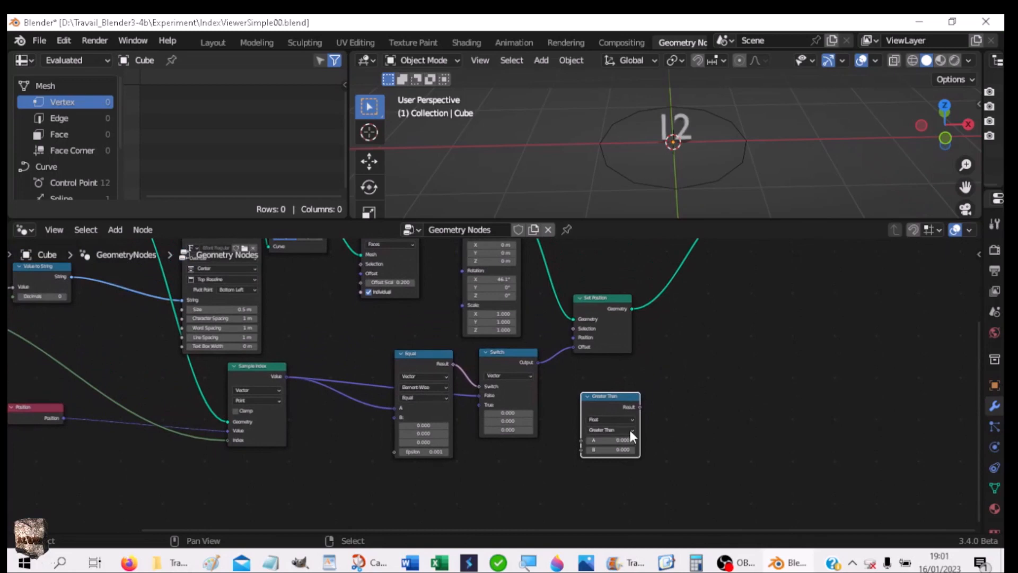
pyautogui.click(598, 419)
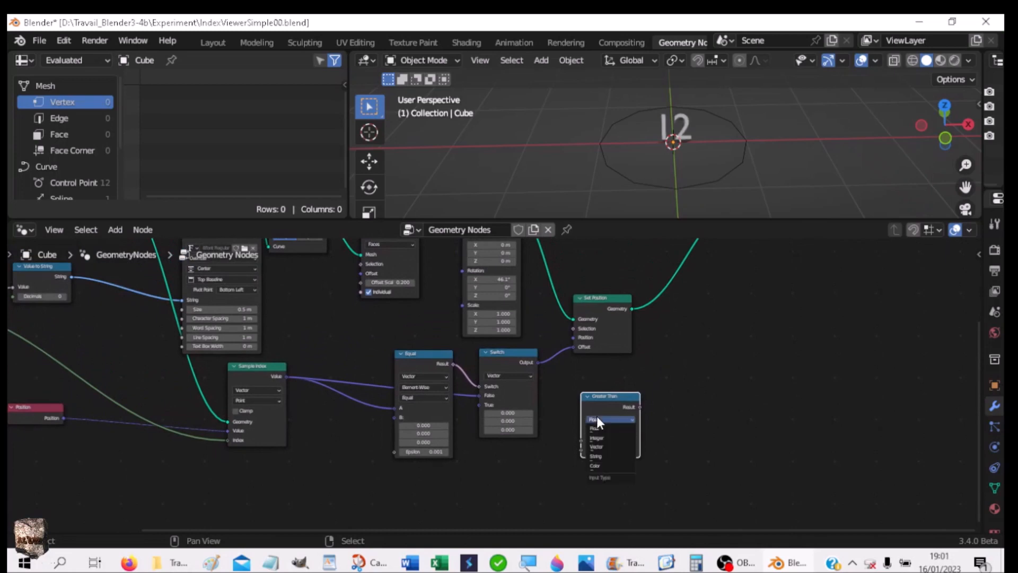
pyautogui.click(595, 446)
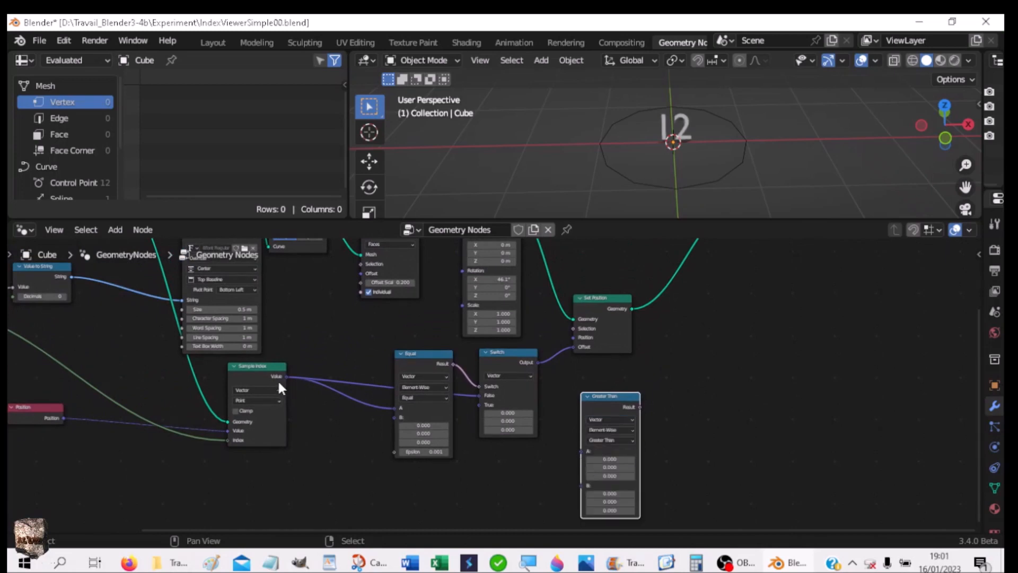
# - Feed Sample Index's Value into input A of the new Compare node and set its operation to Equal
pyautogui.moveTo(284, 376); pyautogui.dragTo(582, 451)
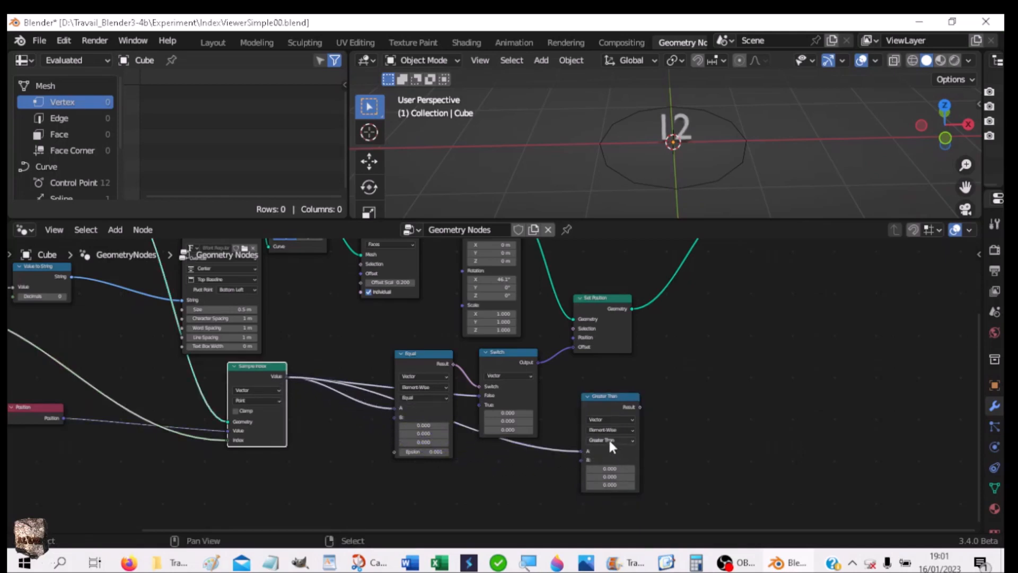
pyautogui.click(610, 440)
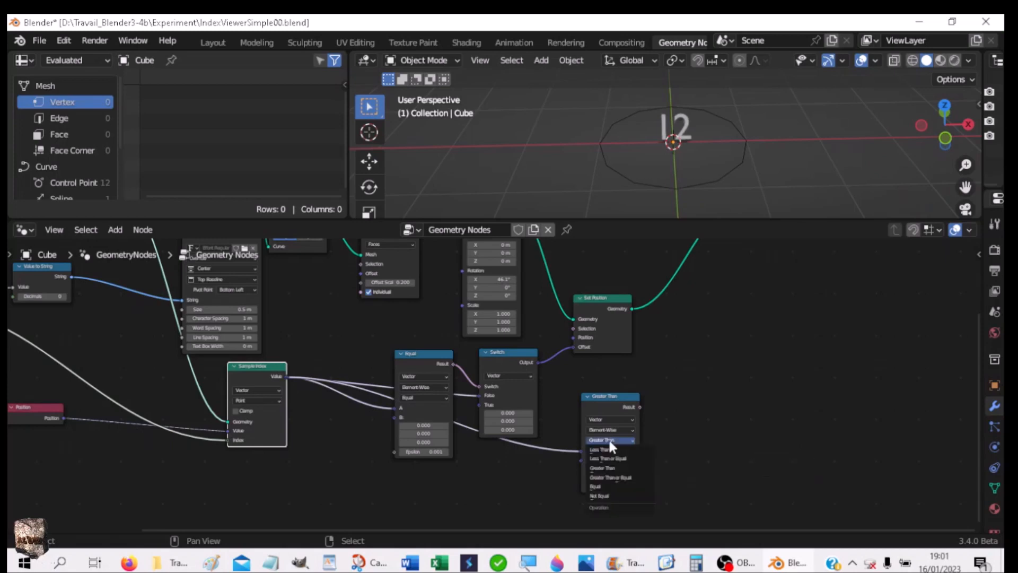
pyautogui.click(595, 486)
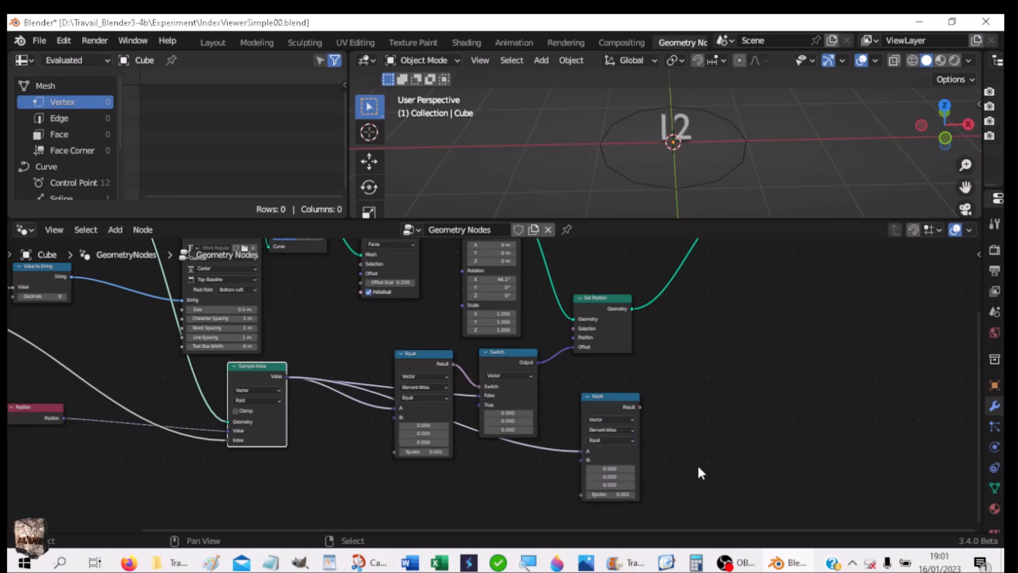
# - Add a Geometry Switch node after Set Position and connect the new Equal node's Result to its Switch input
pyautogui.moveTo(702, 447); pyautogui.dragTo(510, 486, button='middle')
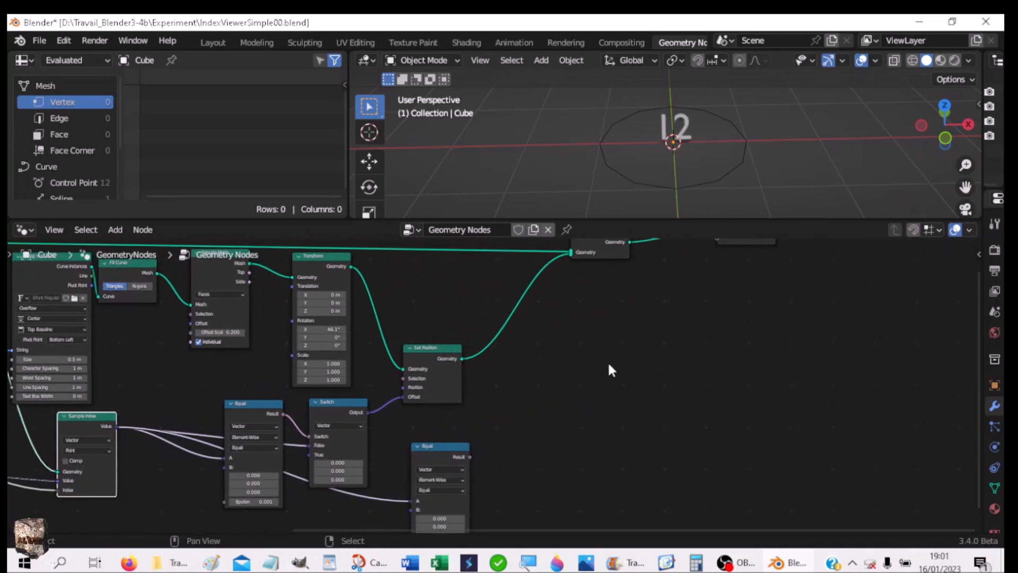
pyautogui.moveTo(610, 369); pyautogui.dragTo(605, 409, button='middle')
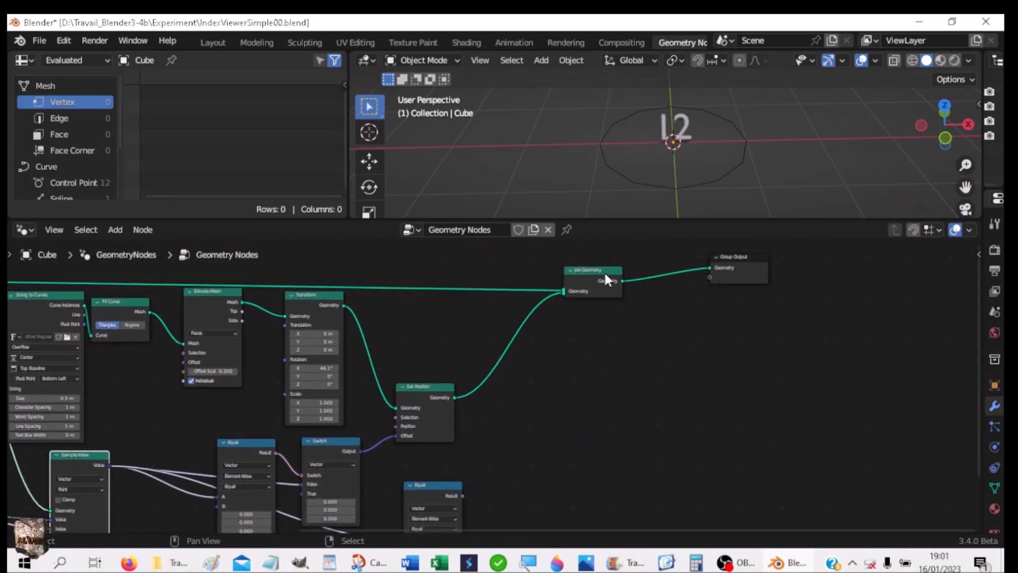
pyautogui.click(575, 463)
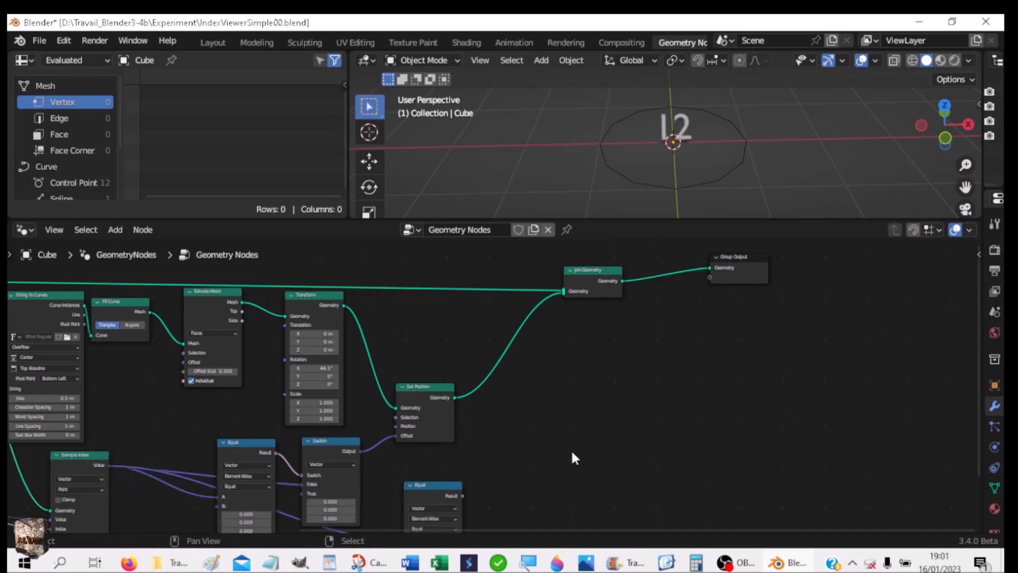
pyautogui.hotkey('shift', 'a')
pyautogui.moveTo(571, 452)
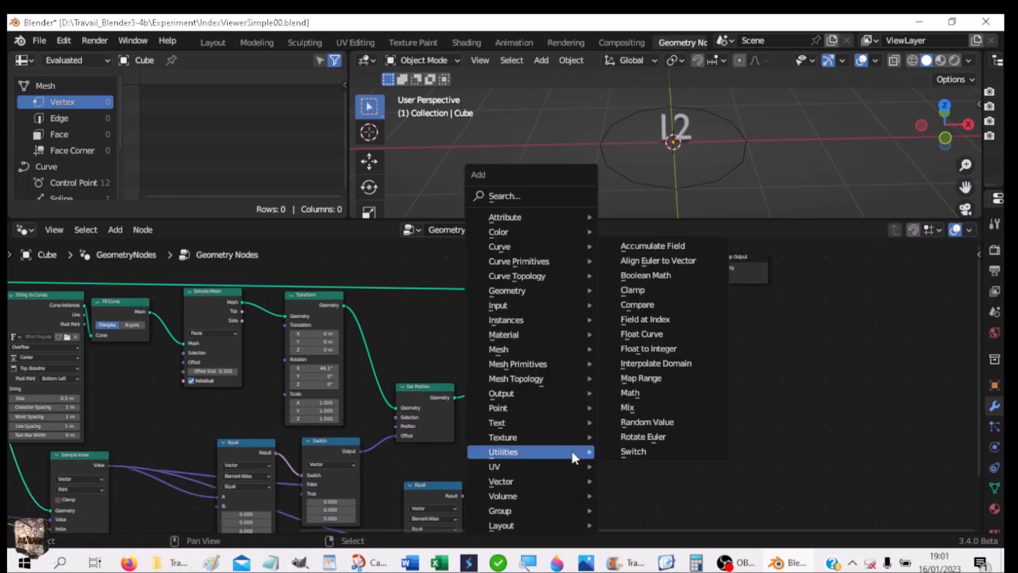
pyautogui.click(612, 449)
pyautogui.click(535, 403)
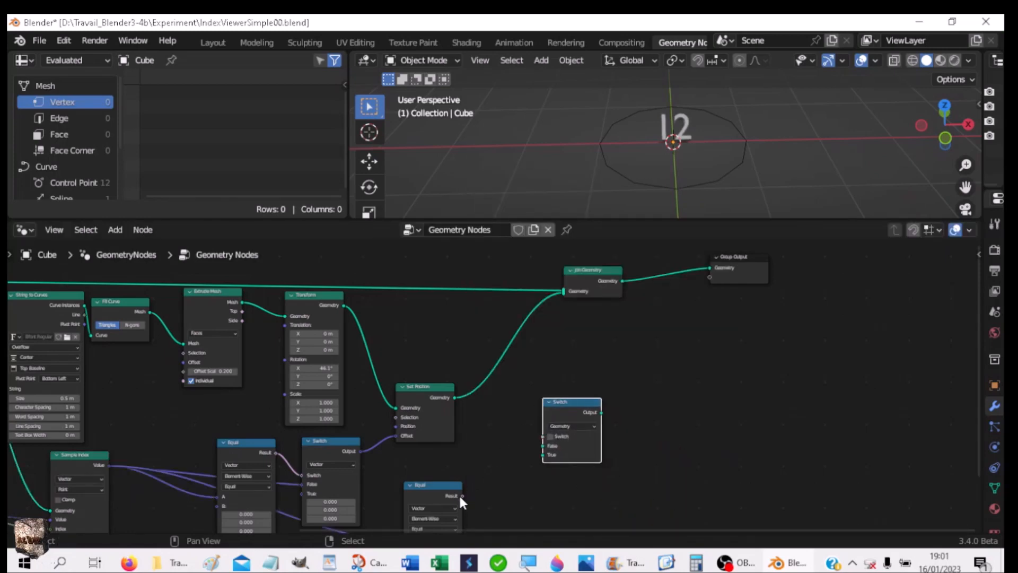
pyautogui.moveTo(462, 495); pyautogui.dragTo(498, 485)
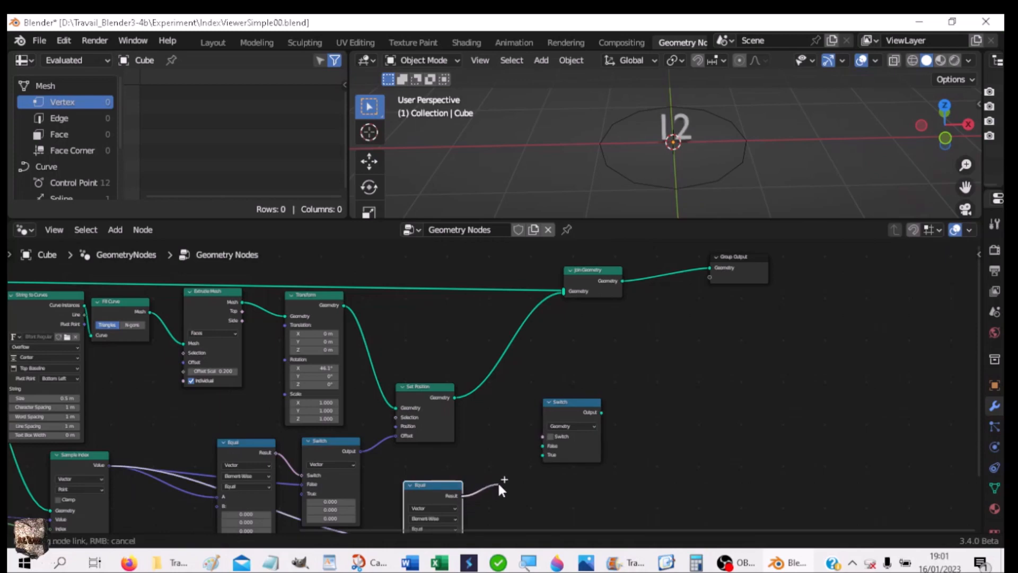
pyautogui.moveTo(499, 484); pyautogui.dragTo(545, 433)
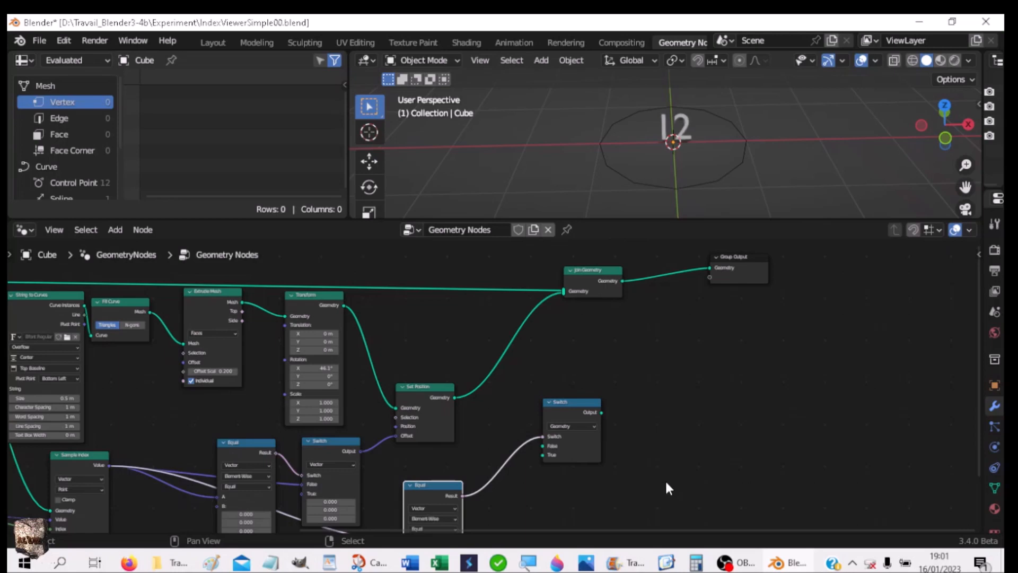
# - Route Set Position's geometry through the Switch's False input into Join Geometry and cut the direct link between Set Position and Join Geometry
pyautogui.moveTo(454, 397); pyautogui.dragTo(542, 446)
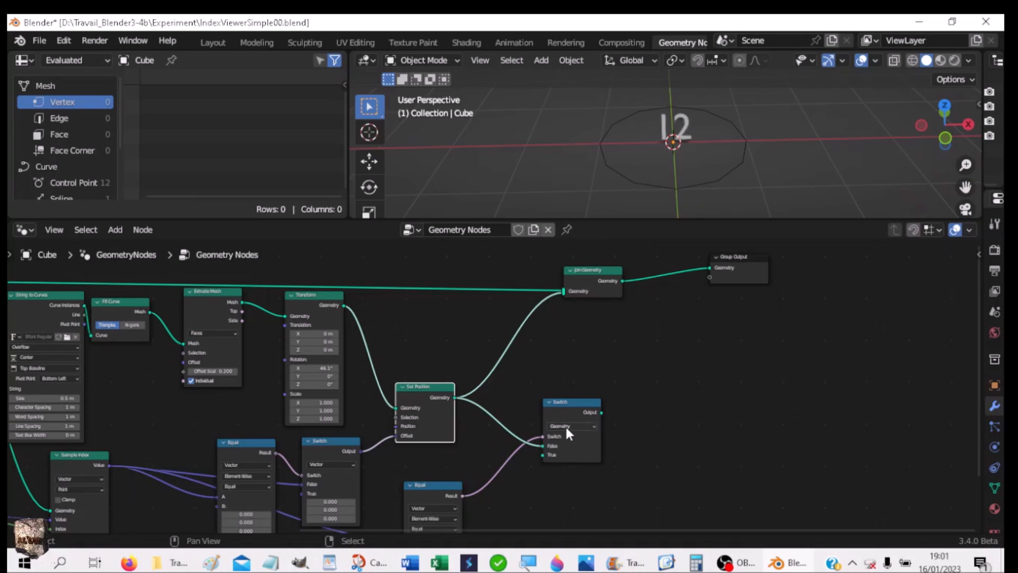
pyautogui.moveTo(565, 403); pyautogui.dragTo(566, 296)
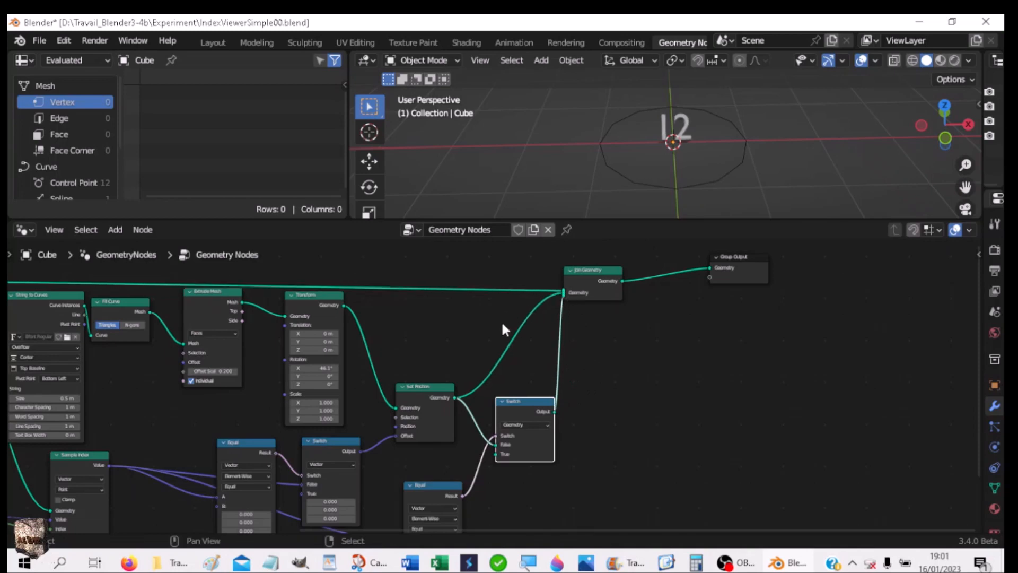
pyautogui.moveTo(502, 324); pyautogui.dragTo(504, 332)
pyautogui.moveTo(518, 368); pyautogui.dragTo(518, 368)
pyautogui.keyDown('ctrl'); pyautogui.moveTo(487, 341); pyautogui.dragTo(507, 379, button='right'); pyautogui.keyUp('ctrl')
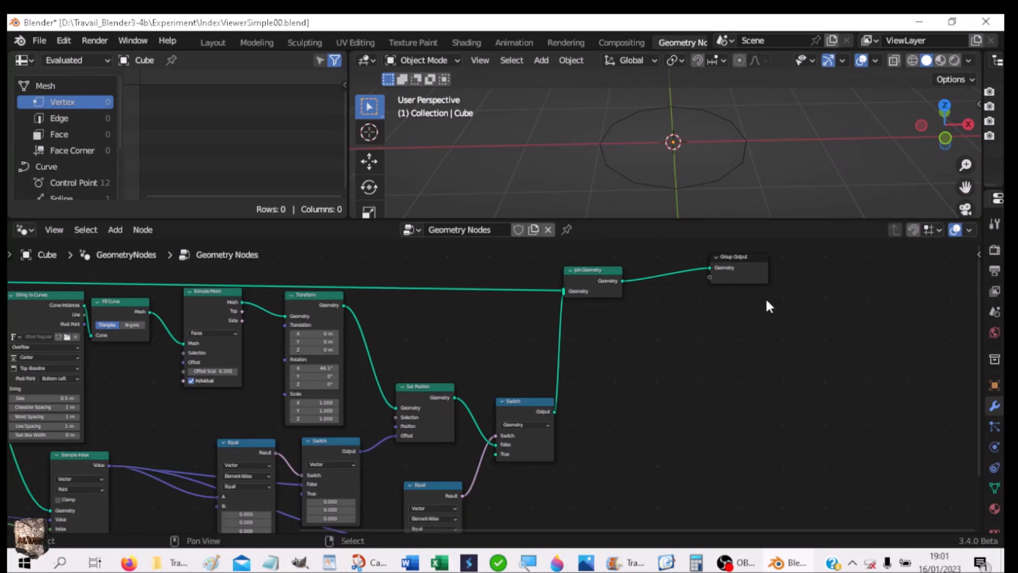
# - Lower the Integer value from 12 one index at a time to test the label at each circle point
pyautogui.moveTo(740, 382); pyautogui.dragTo(968, 363, button='middle')
pyautogui.scroll(-1, 968, 364)
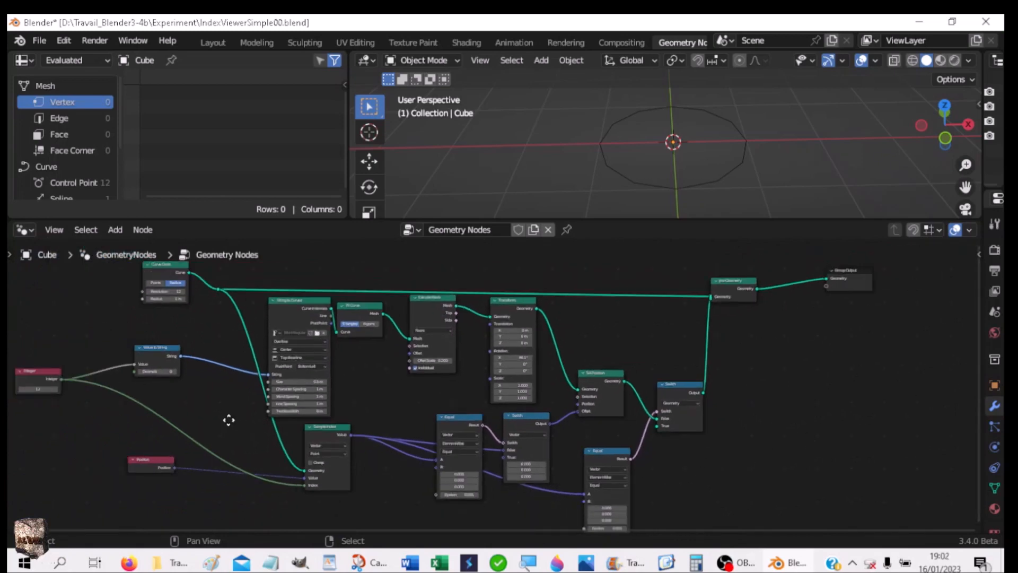
pyautogui.moveTo(224, 420); pyautogui.dragTo(332, 405, button='middle')
pyautogui.scroll(2, 172, 402)
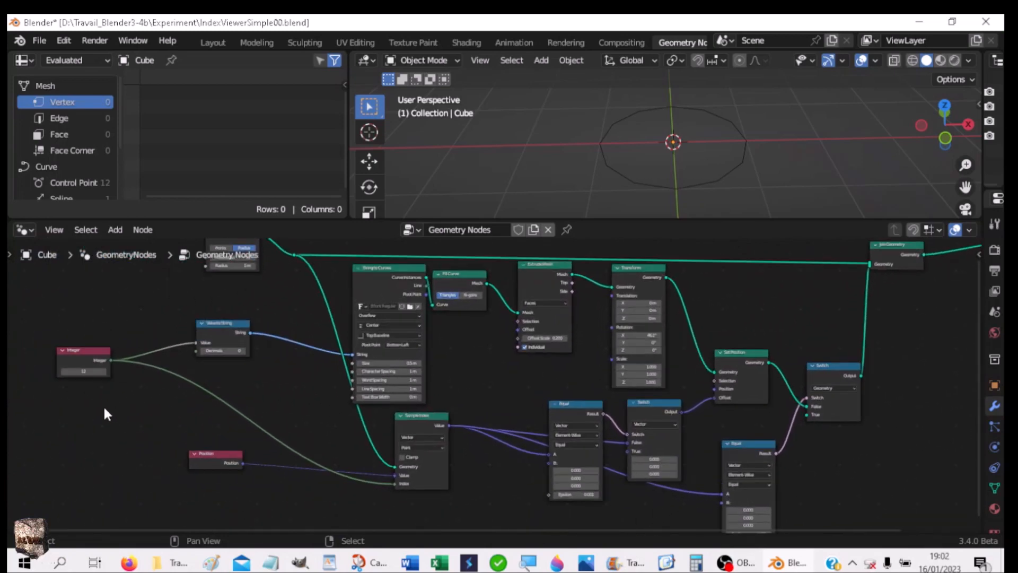
pyautogui.click(62, 370)
pyautogui.click(62, 370)
pyautogui.click(62, 370)
pyautogui.click(62, 370)
pyautogui.click(62, 370)
pyautogui.click(62, 370)
pyautogui.click(62, 370)
pyautogui.click(62, 370)
pyautogui.click(62, 370)
pyautogui.click(62, 370)
pyautogui.click(61, 370)
pyautogui.click(61, 370)
pyautogui.click(60, 370)
# - Raise the Integer value one index at a time past 11 to test that only existing indices are labelled
pyautogui.click(103, 371)
pyautogui.click(103, 371)
pyautogui.click(103, 370)
pyautogui.click(103, 370)
pyautogui.click(103, 371)
pyautogui.click(103, 370)
pyautogui.click(104, 371)
pyautogui.click(104, 370)
pyautogui.click(103, 371)
pyautogui.click(103, 371)
pyautogui.click(104, 370)
pyautogui.click(103, 370)
pyautogui.click(104, 371)
# - Lower the Integer value step by step through 11 to 7
pyautogui.click(64, 371)
pyautogui.click(64, 372)
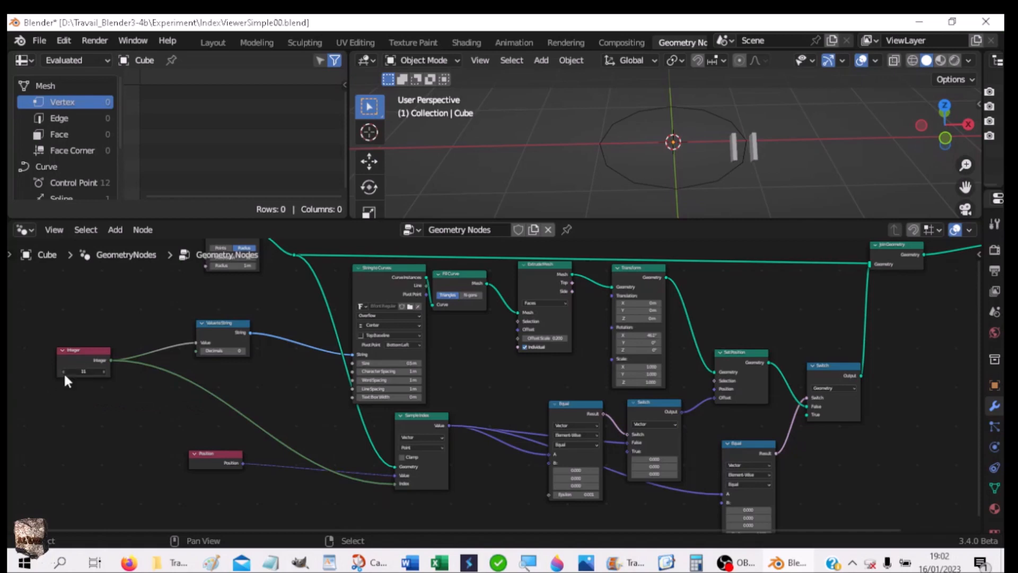
pyautogui.click(64, 371)
pyautogui.click(64, 371)
pyautogui.click(64, 371)
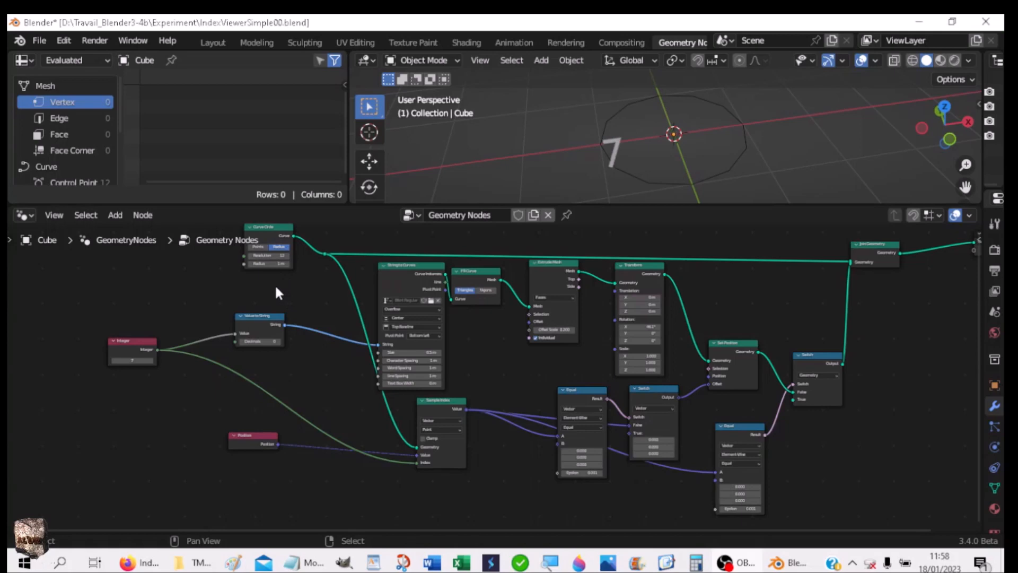
# - Add a Cube mesh primitive node next to the Curve Circle node
pyautogui.hotkey('shift', 'a')
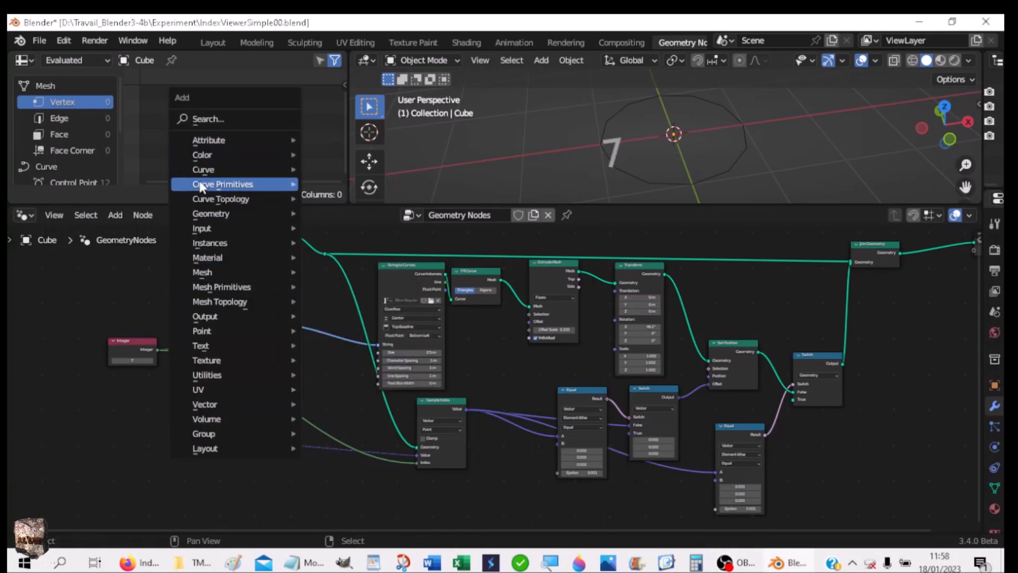
pyautogui.moveTo(202, 185)
pyautogui.moveTo(215, 287)
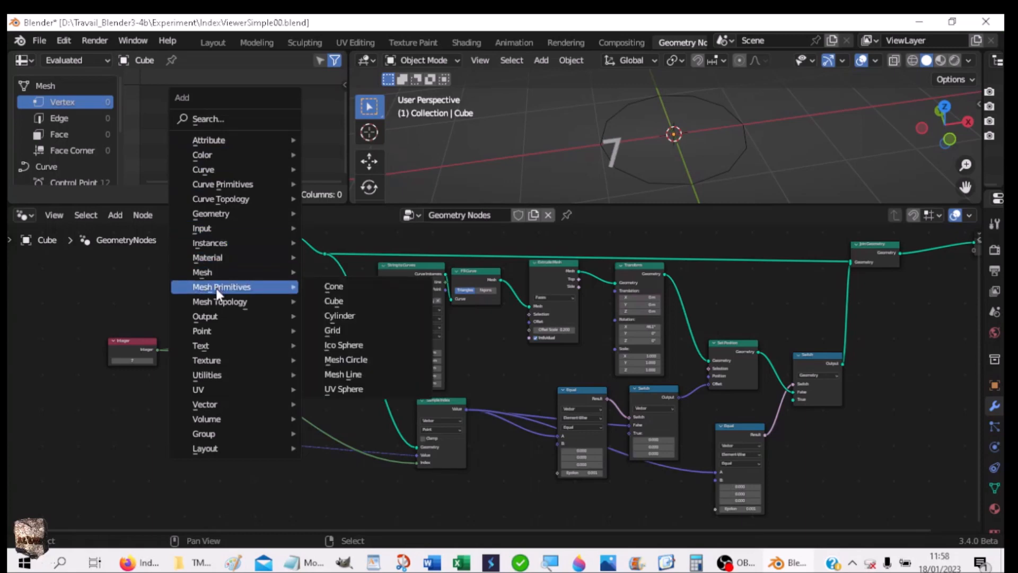
pyautogui.click(335, 301)
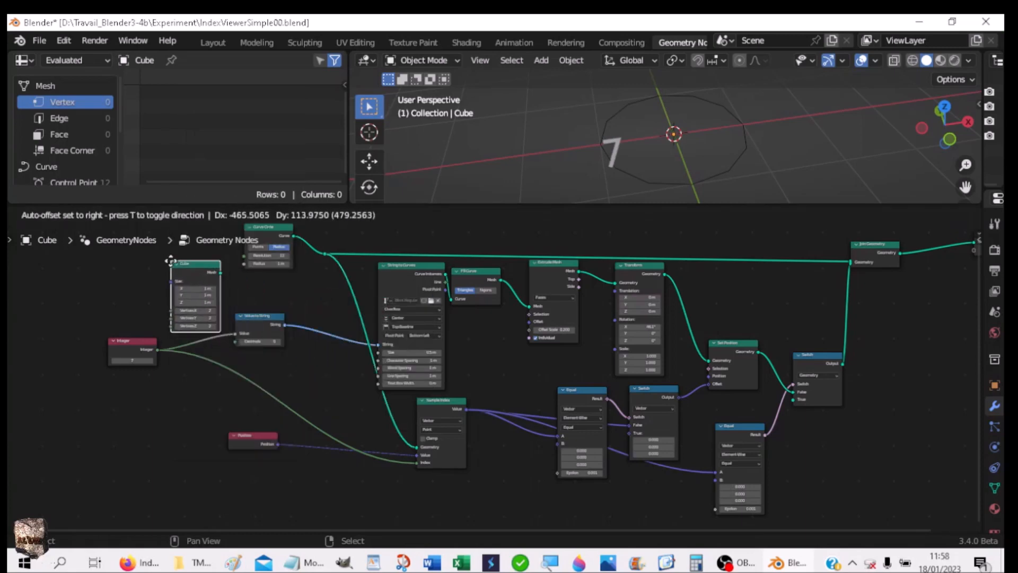
pyautogui.click(164, 257)
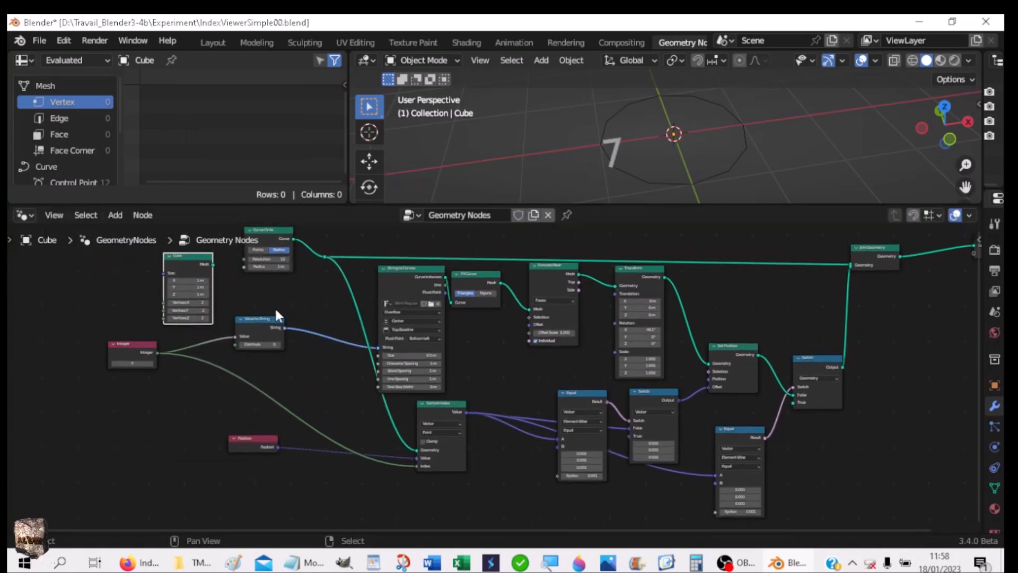
# - Delete the Curve Circle node and connect the Cube node's Mesh output to the reroute point in its place
pyautogui.click(273, 236)
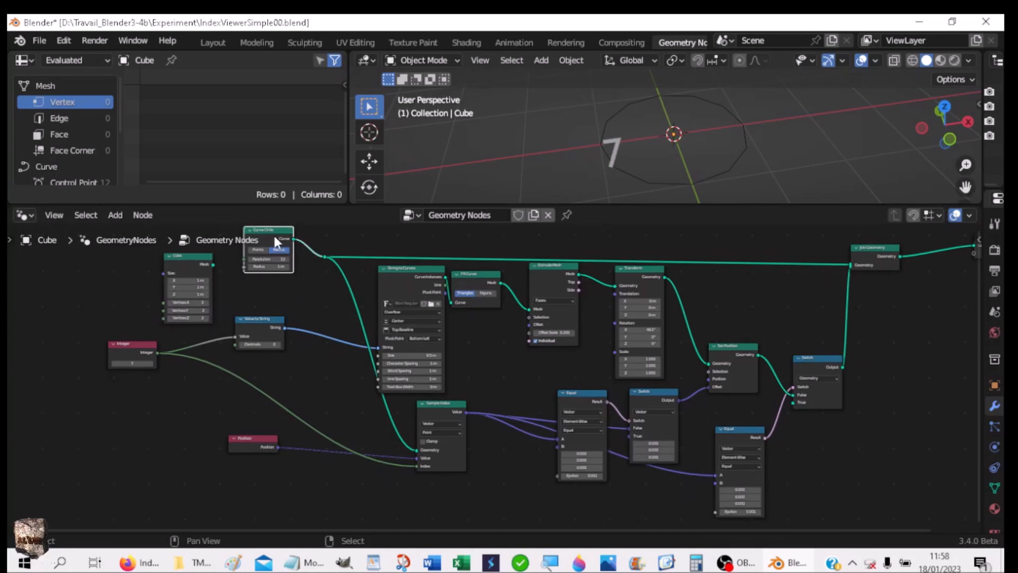
pyautogui.press('x')
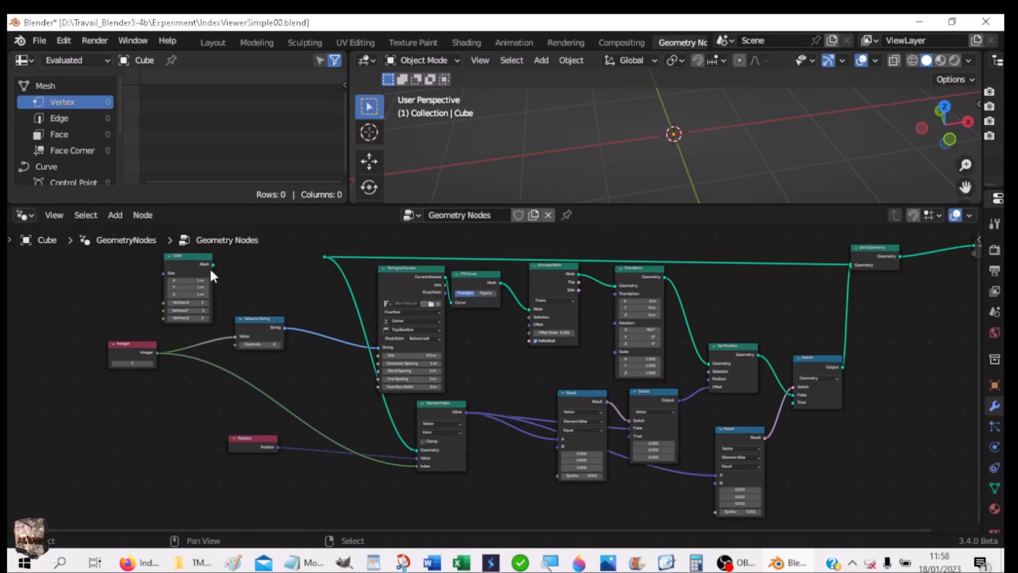
pyautogui.moveTo(212, 264); pyautogui.dragTo(334, 257)
pyautogui.moveTo(777, 169); pyautogui.dragTo(681, 146, button='middle')
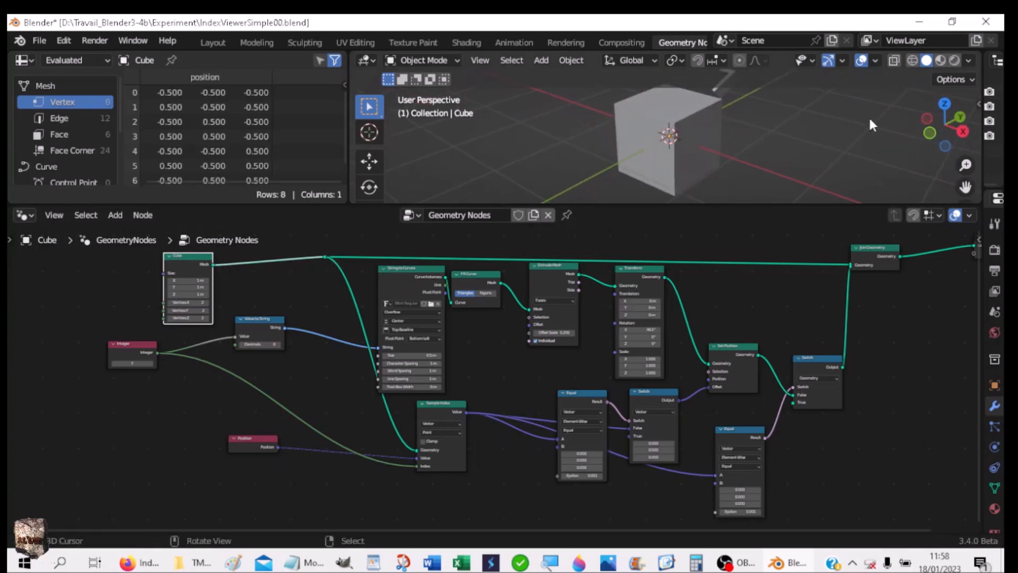
# - Select everything in the viewport and compare the cube and its label in wireframe and solid shading
pyautogui.click(912, 60)
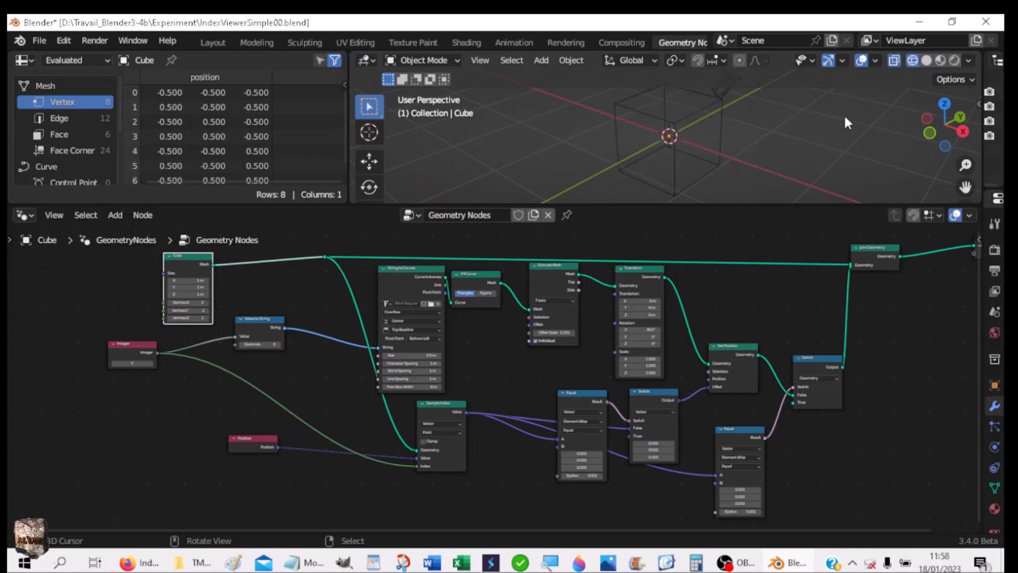
pyautogui.moveTo(743, 113); pyautogui.dragTo(780, 128, button='middle')
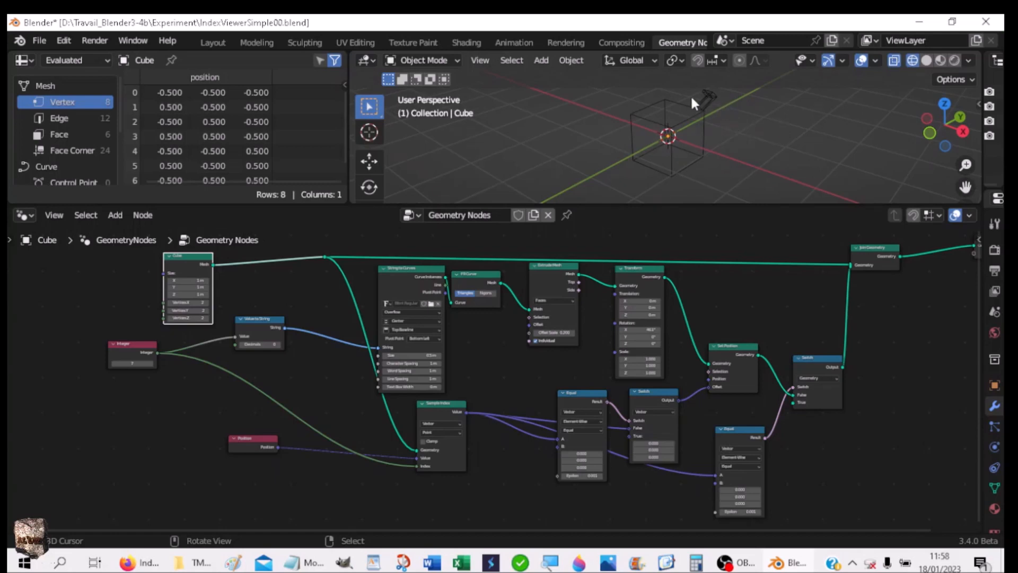
pyautogui.press('a')
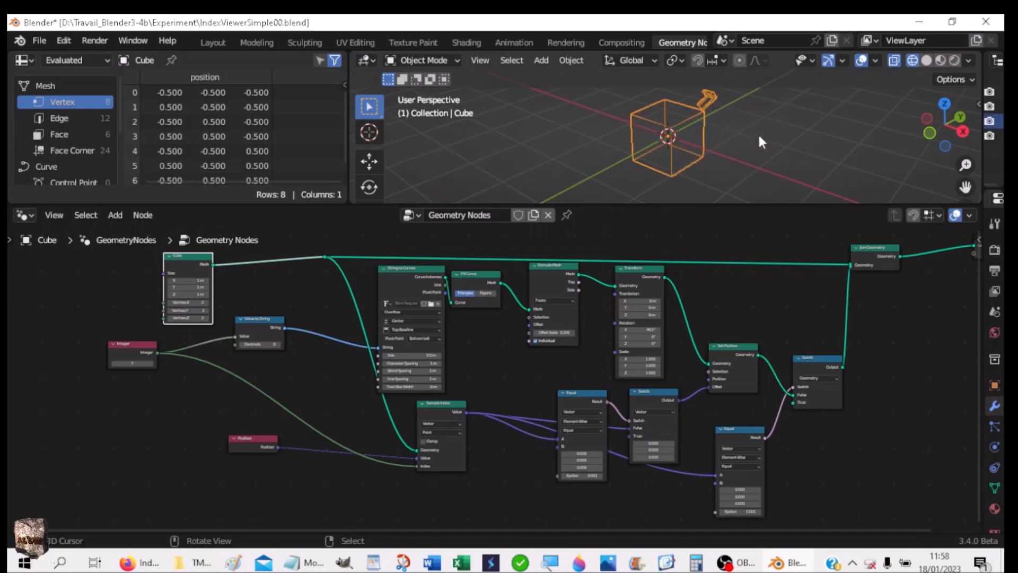
pyautogui.click(925, 60)
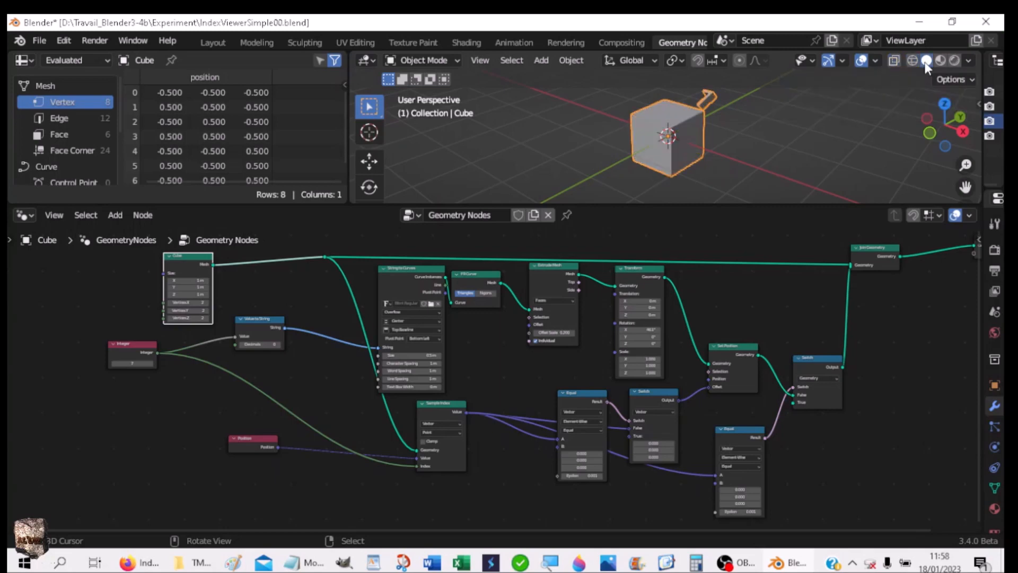
# - Raise the Integer value to 8 and show the cube in wireframe shading
pyautogui.click(151, 363)
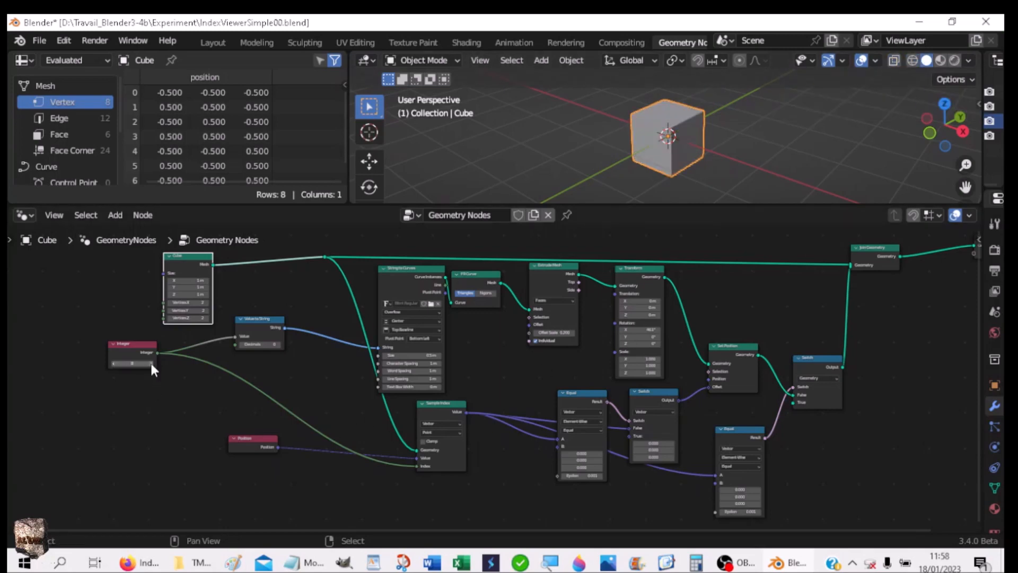
pyautogui.click(910, 61)
pyautogui.moveTo(795, 158); pyautogui.dragTo(702, 154, button='middle')
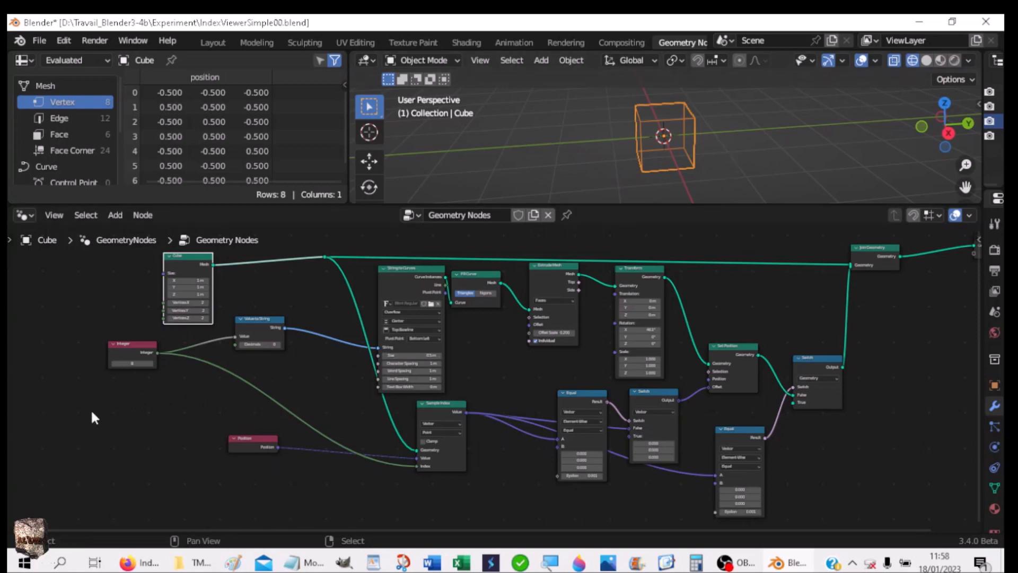
# - Lower the Integer value from 8 to 0 one index at a time to test the label at each cube vertex
pyautogui.scroll(2, 122, 405)
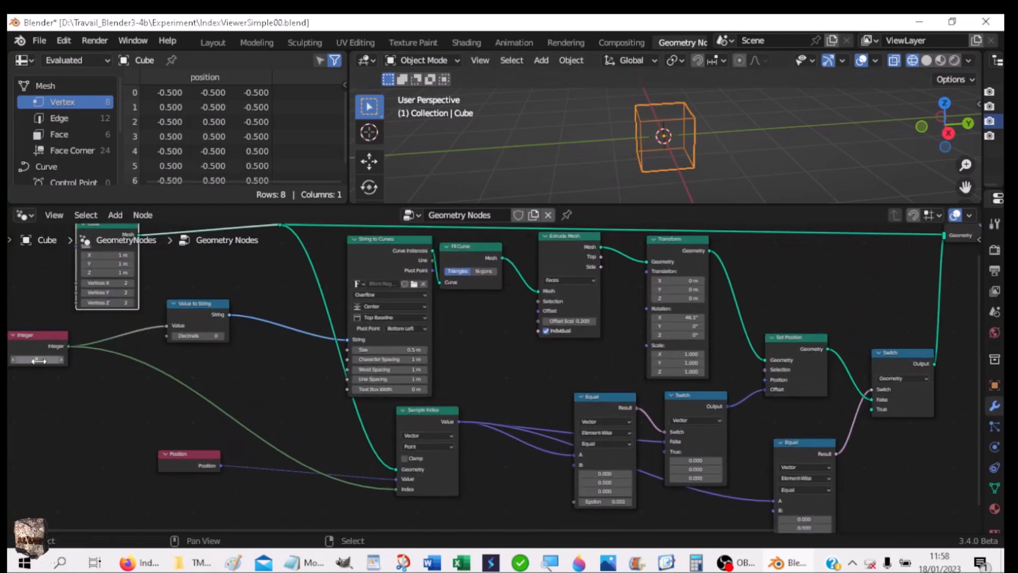
pyautogui.moveTo(28, 365); pyautogui.dragTo(81, 367, button='middle')
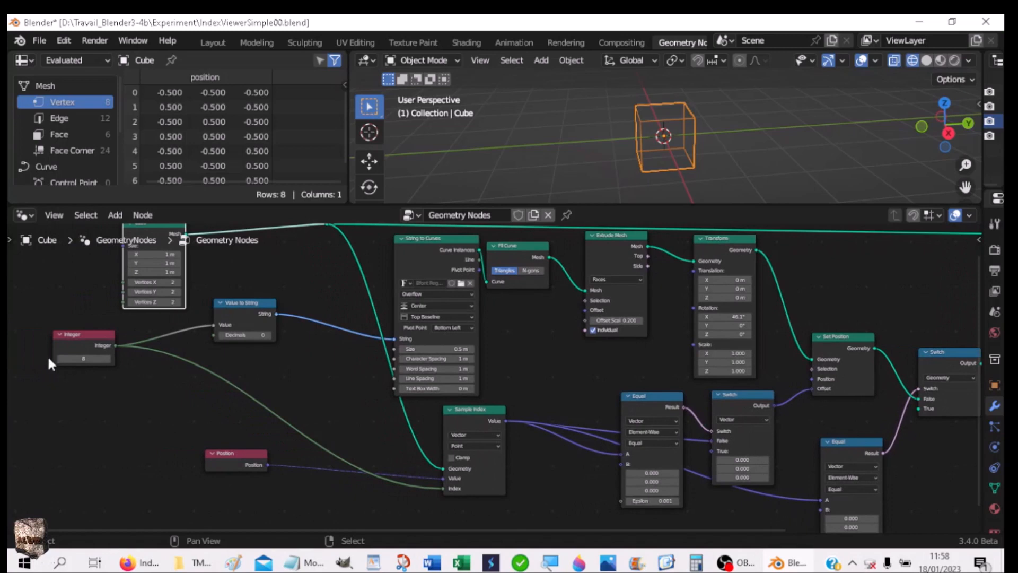
pyautogui.click(60, 359)
pyautogui.click(60, 358)
pyautogui.click(60, 358)
pyautogui.click(60, 359)
pyautogui.click(60, 358)
pyautogui.click(60, 359)
pyautogui.click(61, 358)
pyautogui.click(62, 358)
# - Change the Sample Index node's domain from Point to Edge
pyautogui.click(471, 449)
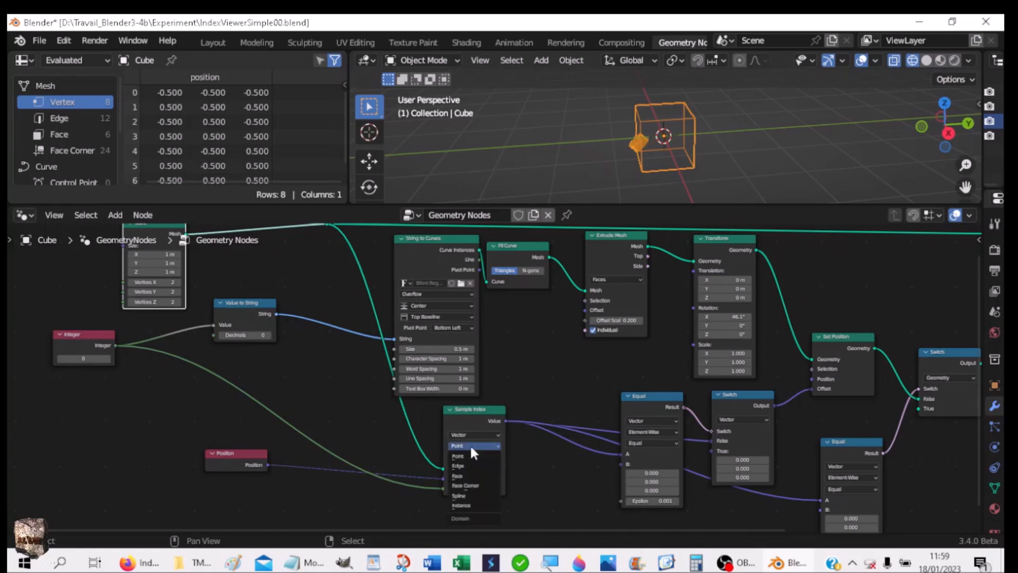
pyautogui.click(454, 467)
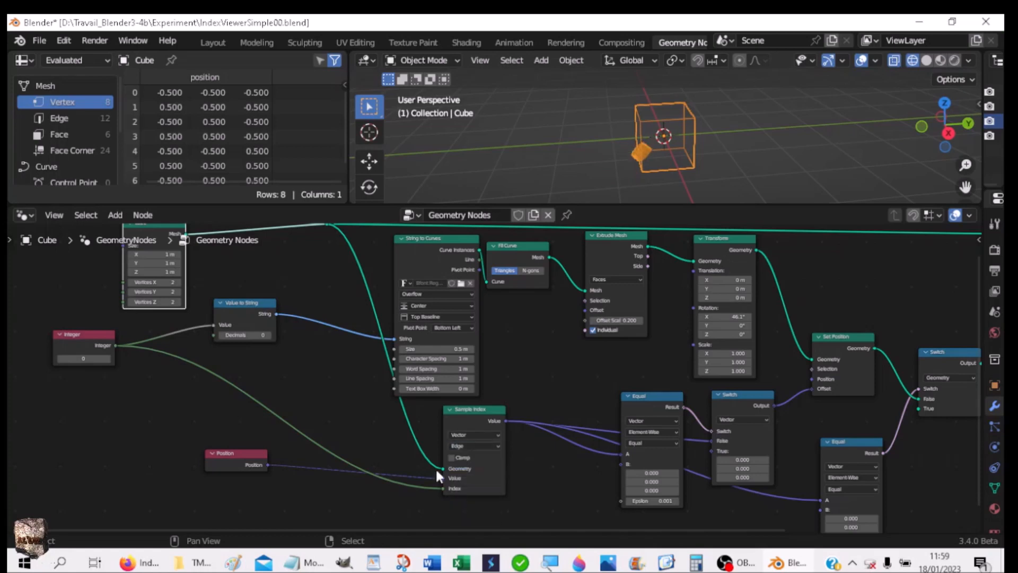
pyautogui.moveTo(626, 170); pyautogui.dragTo(669, 173, button='middle')
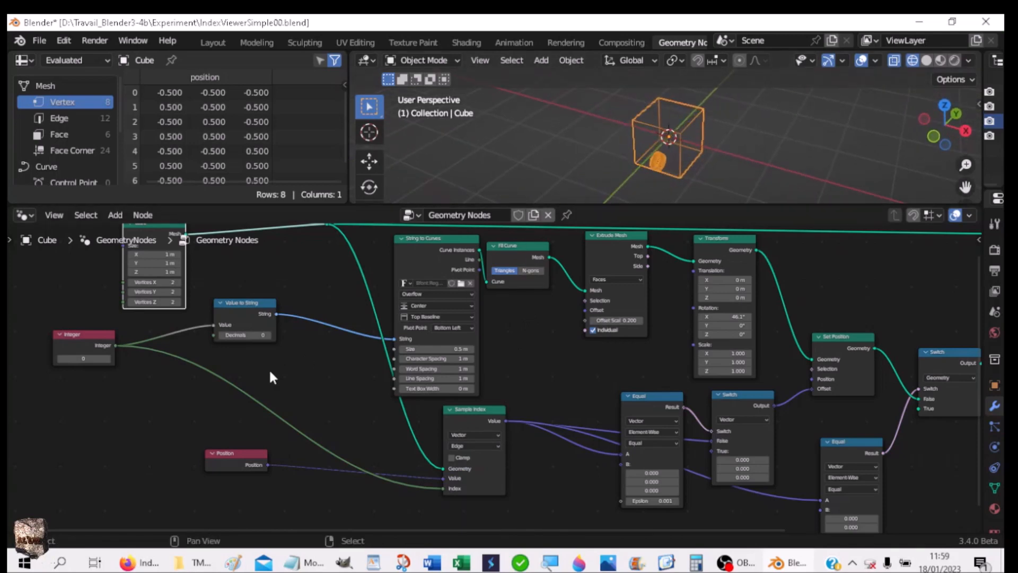
# - Raise the Integer value one index at a time to 12 and return to 11 to test the label on each cube edge
pyautogui.click(108, 360)
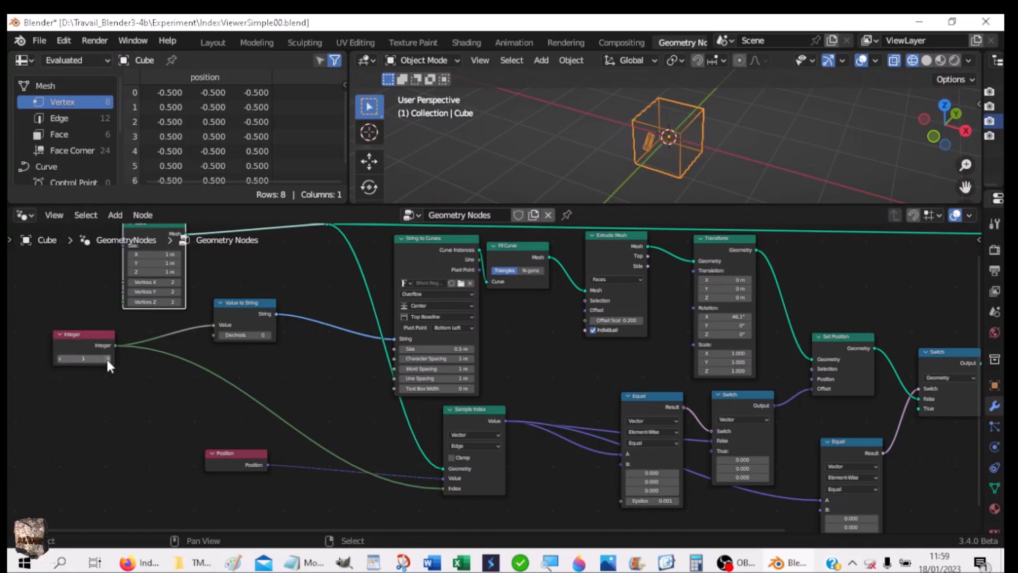
pyautogui.click(108, 360)
pyautogui.click(107, 360)
pyautogui.click(107, 361)
pyautogui.click(108, 359)
pyautogui.click(108, 359)
pyautogui.click(108, 359)
pyautogui.click(107, 359)
pyautogui.click(107, 359)
pyautogui.click(108, 359)
pyautogui.click(107, 359)
pyautogui.click(108, 359)
pyautogui.click(61, 359)
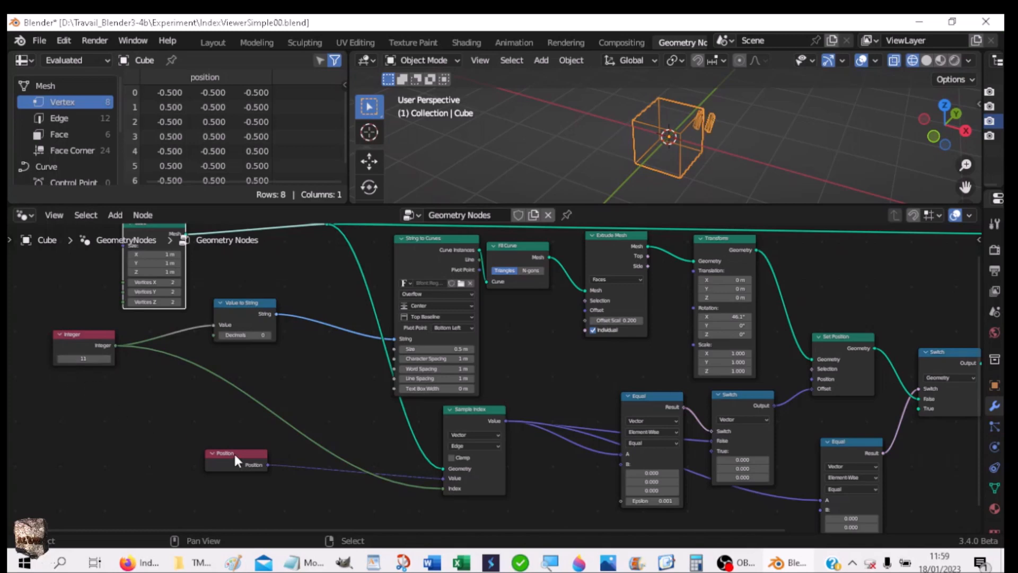
# - Set the Sample Index domain to Face and lower the Integer value one index at a time to test the face labels
pyautogui.click(475, 448)
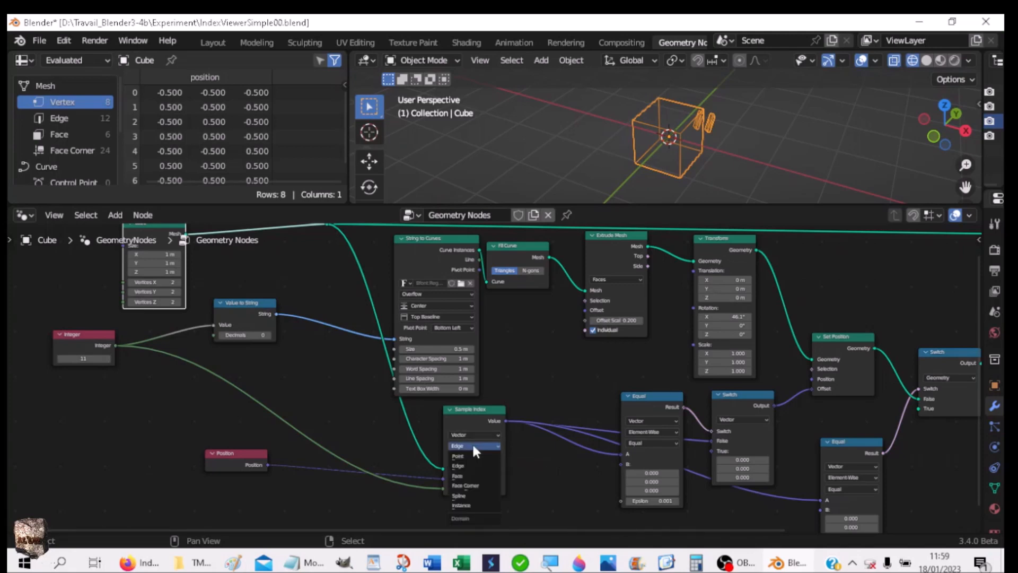
pyautogui.click(464, 475)
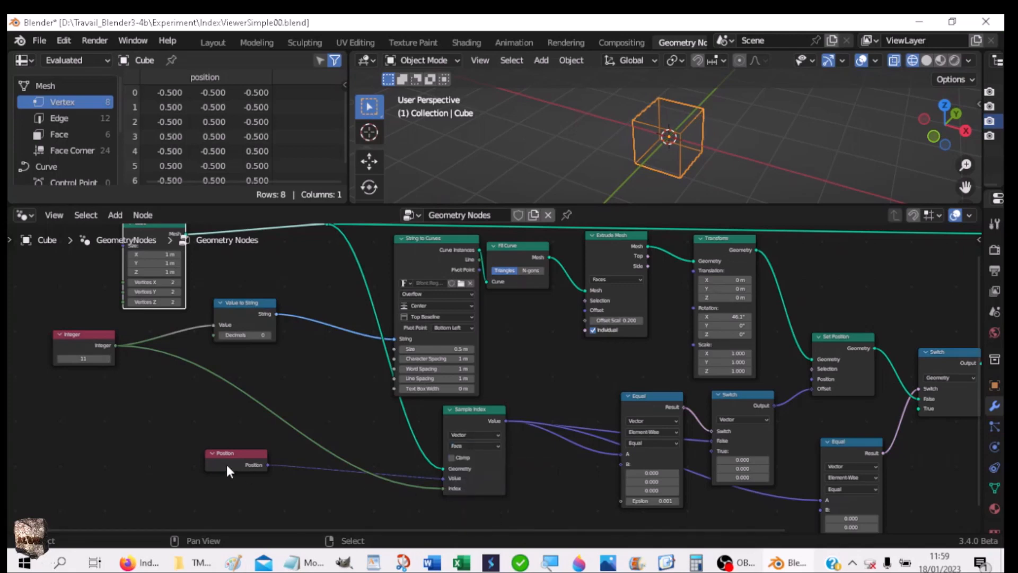
pyautogui.click(60, 359)
pyautogui.click(60, 358)
pyautogui.click(60, 359)
pyautogui.click(60, 359)
pyautogui.click(60, 359)
pyautogui.click(60, 359)
pyautogui.click(60, 359)
pyautogui.click(60, 359)
pyautogui.click(60, 359)
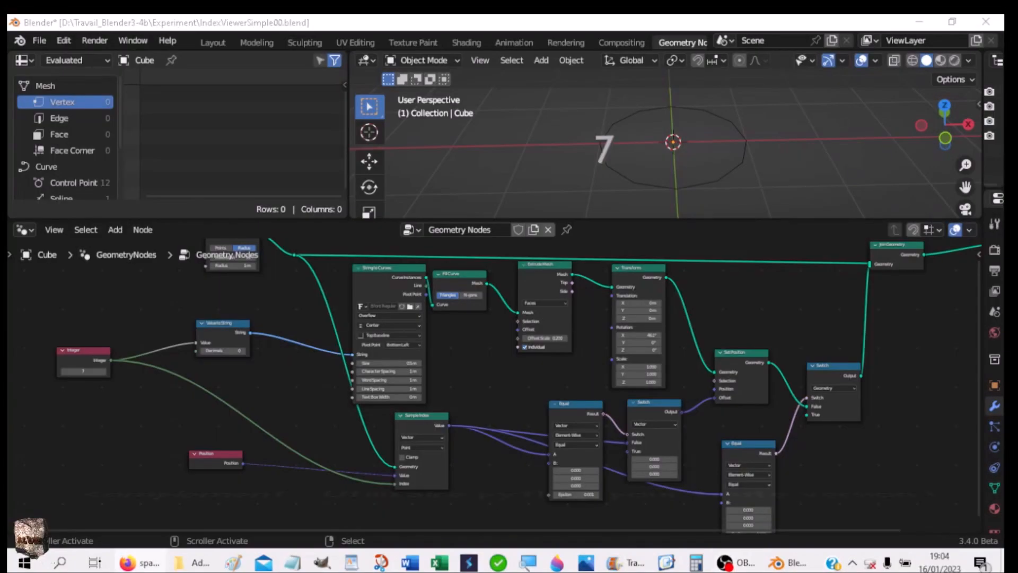
# - Check the Index Visualiser (BMesh) entry in the add-on preferences
pyautogui.moveTo(427, 38); pyautogui.dragTo(457, 32)
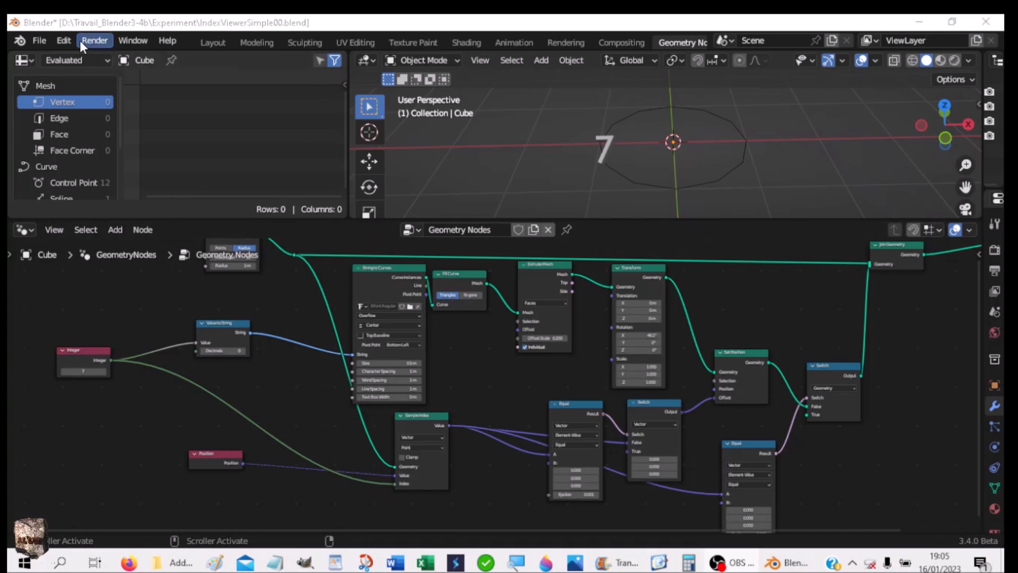
pyautogui.click(63, 41)
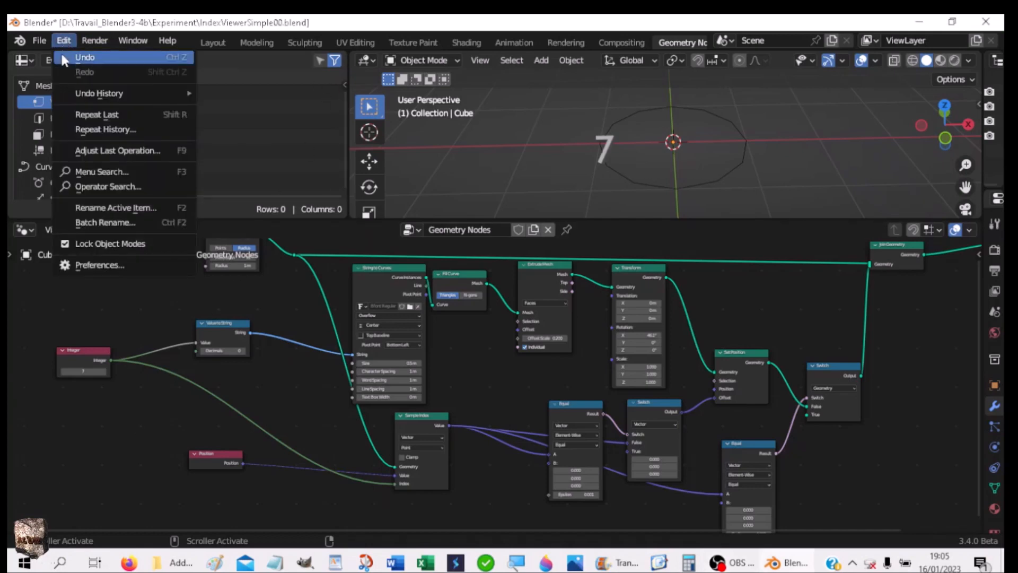
pyautogui.click(102, 266)
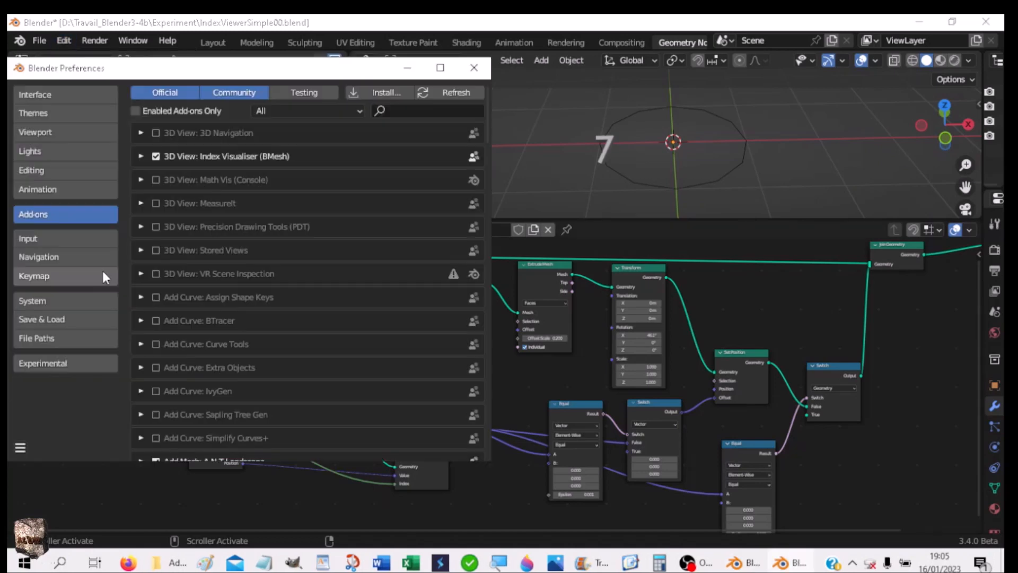
pyautogui.click(402, 109)
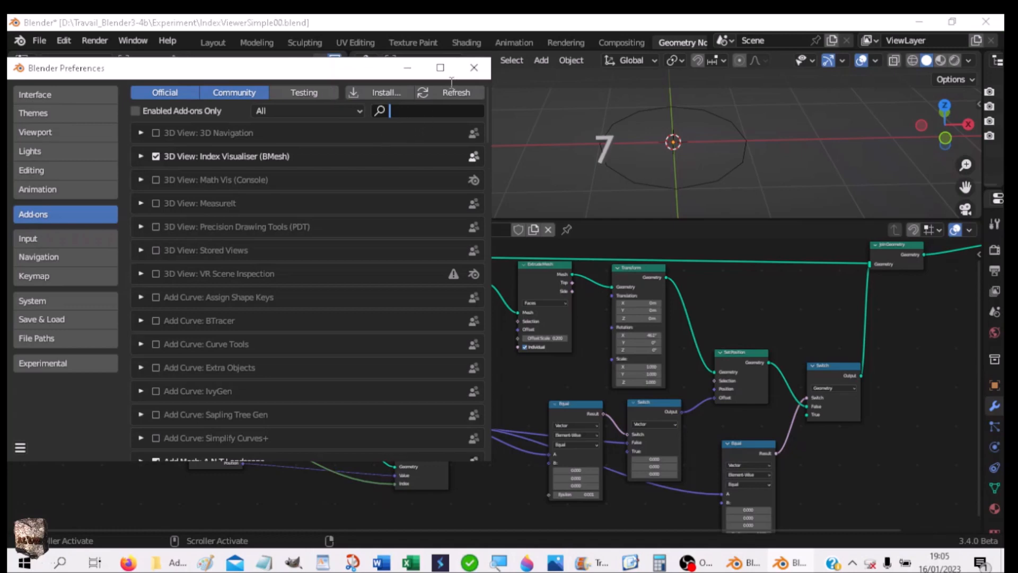
pyautogui.click(473, 67)
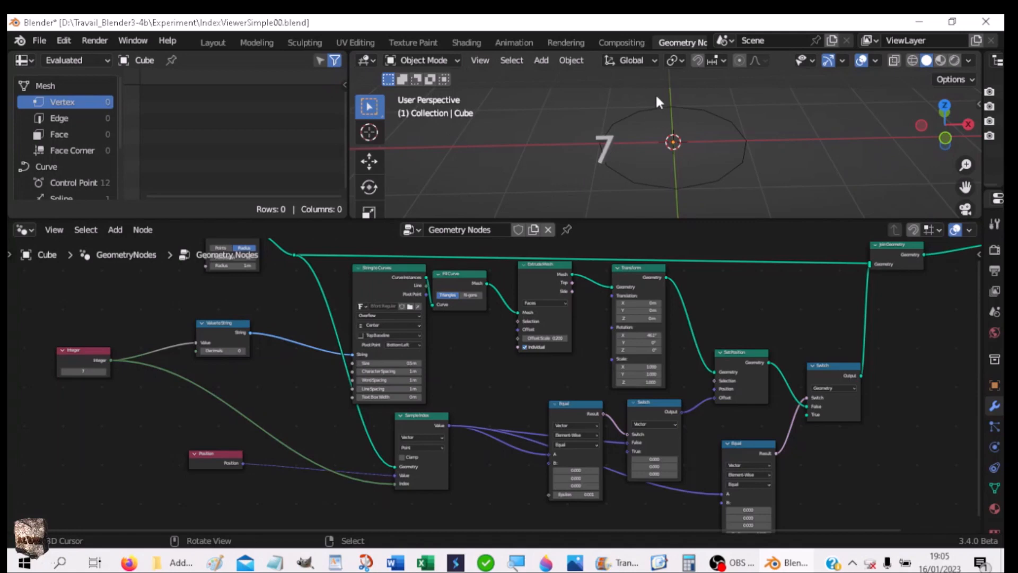
# - Check the viewport overlay options in Object Mode and switch the original cube to Edit Mode
pyautogui.click(875, 60)
pyautogui.click(430, 61)
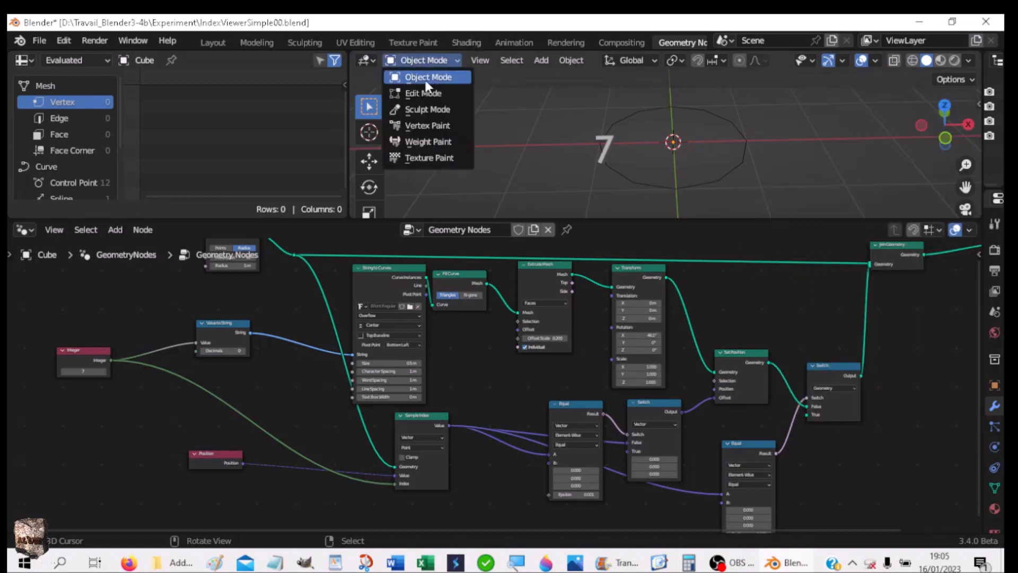
pyautogui.press('Return')
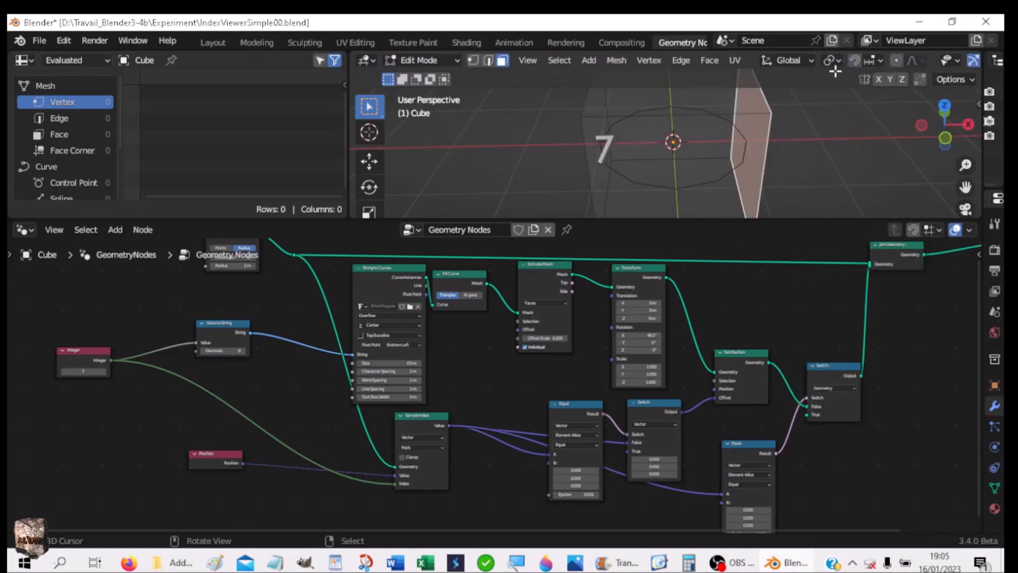
# - Enable the Indices display in the Mesh Edit Mode viewport overlays for the cube's selected face
pyautogui.scroll(-5, 937, 59)
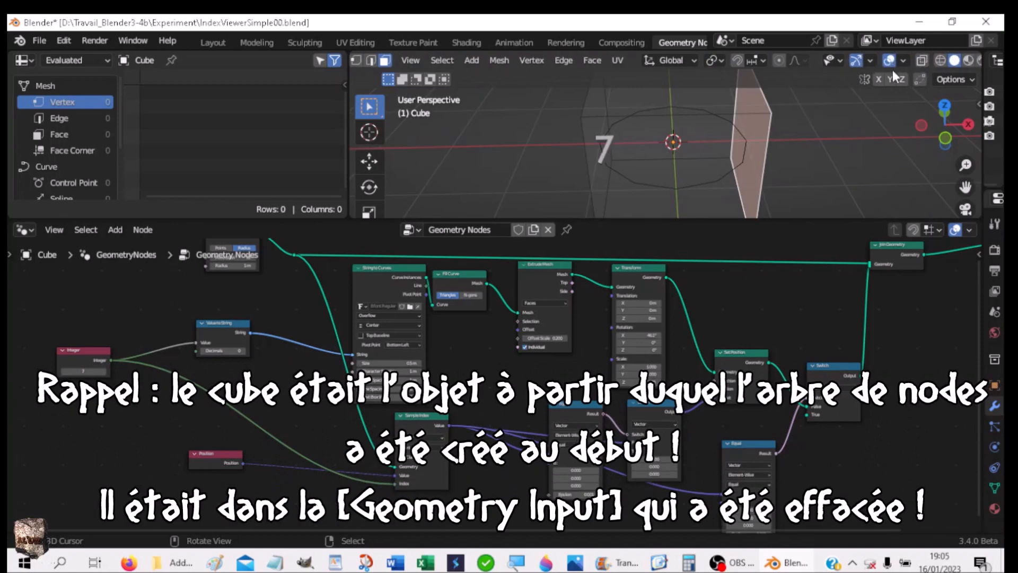
pyautogui.click(903, 61)
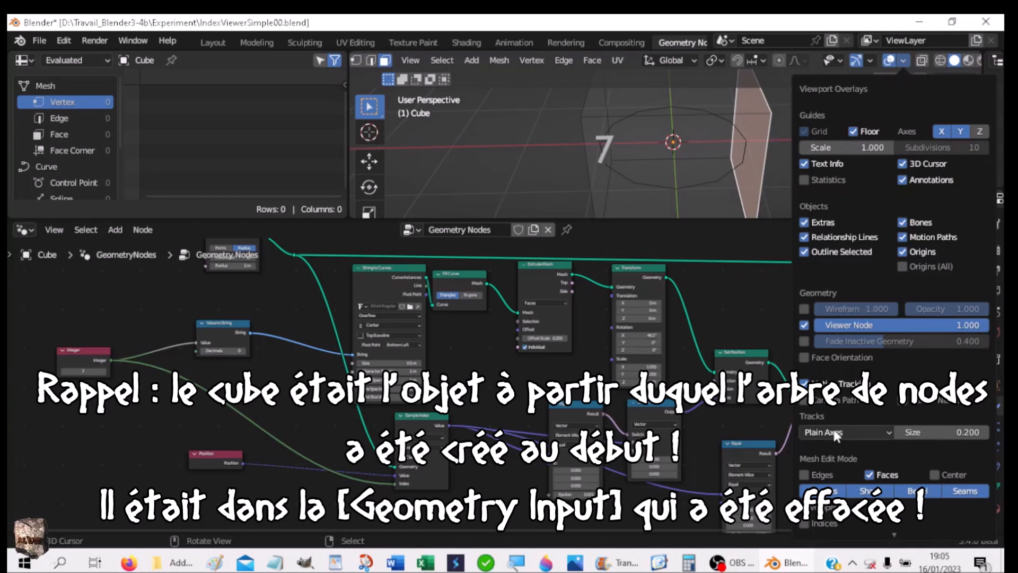
pyautogui.scroll(-2, 808, 485)
pyautogui.click(804, 479)
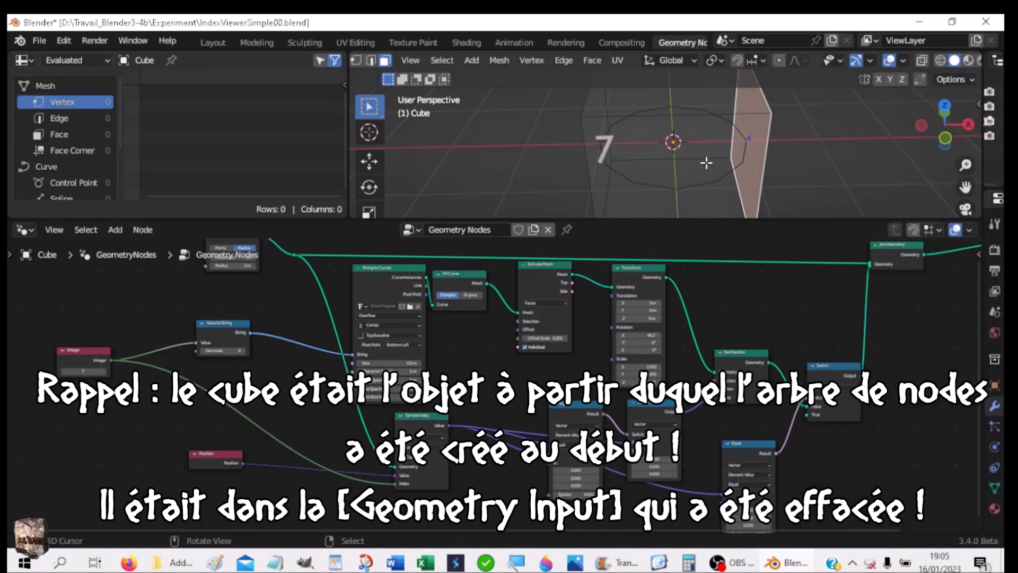
pyautogui.moveTo(782, 137); pyautogui.dragTo(801, 148, button='middle')
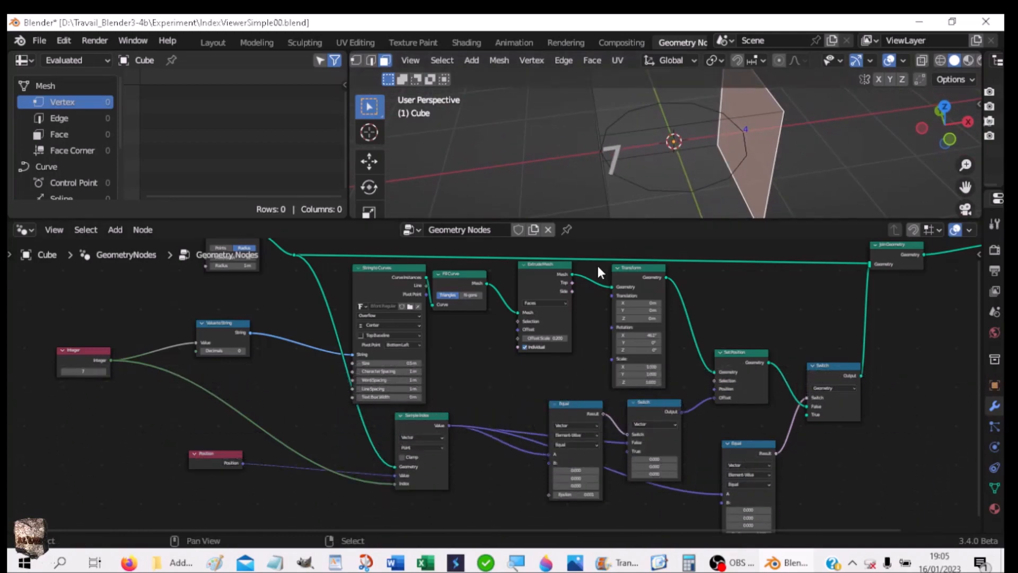